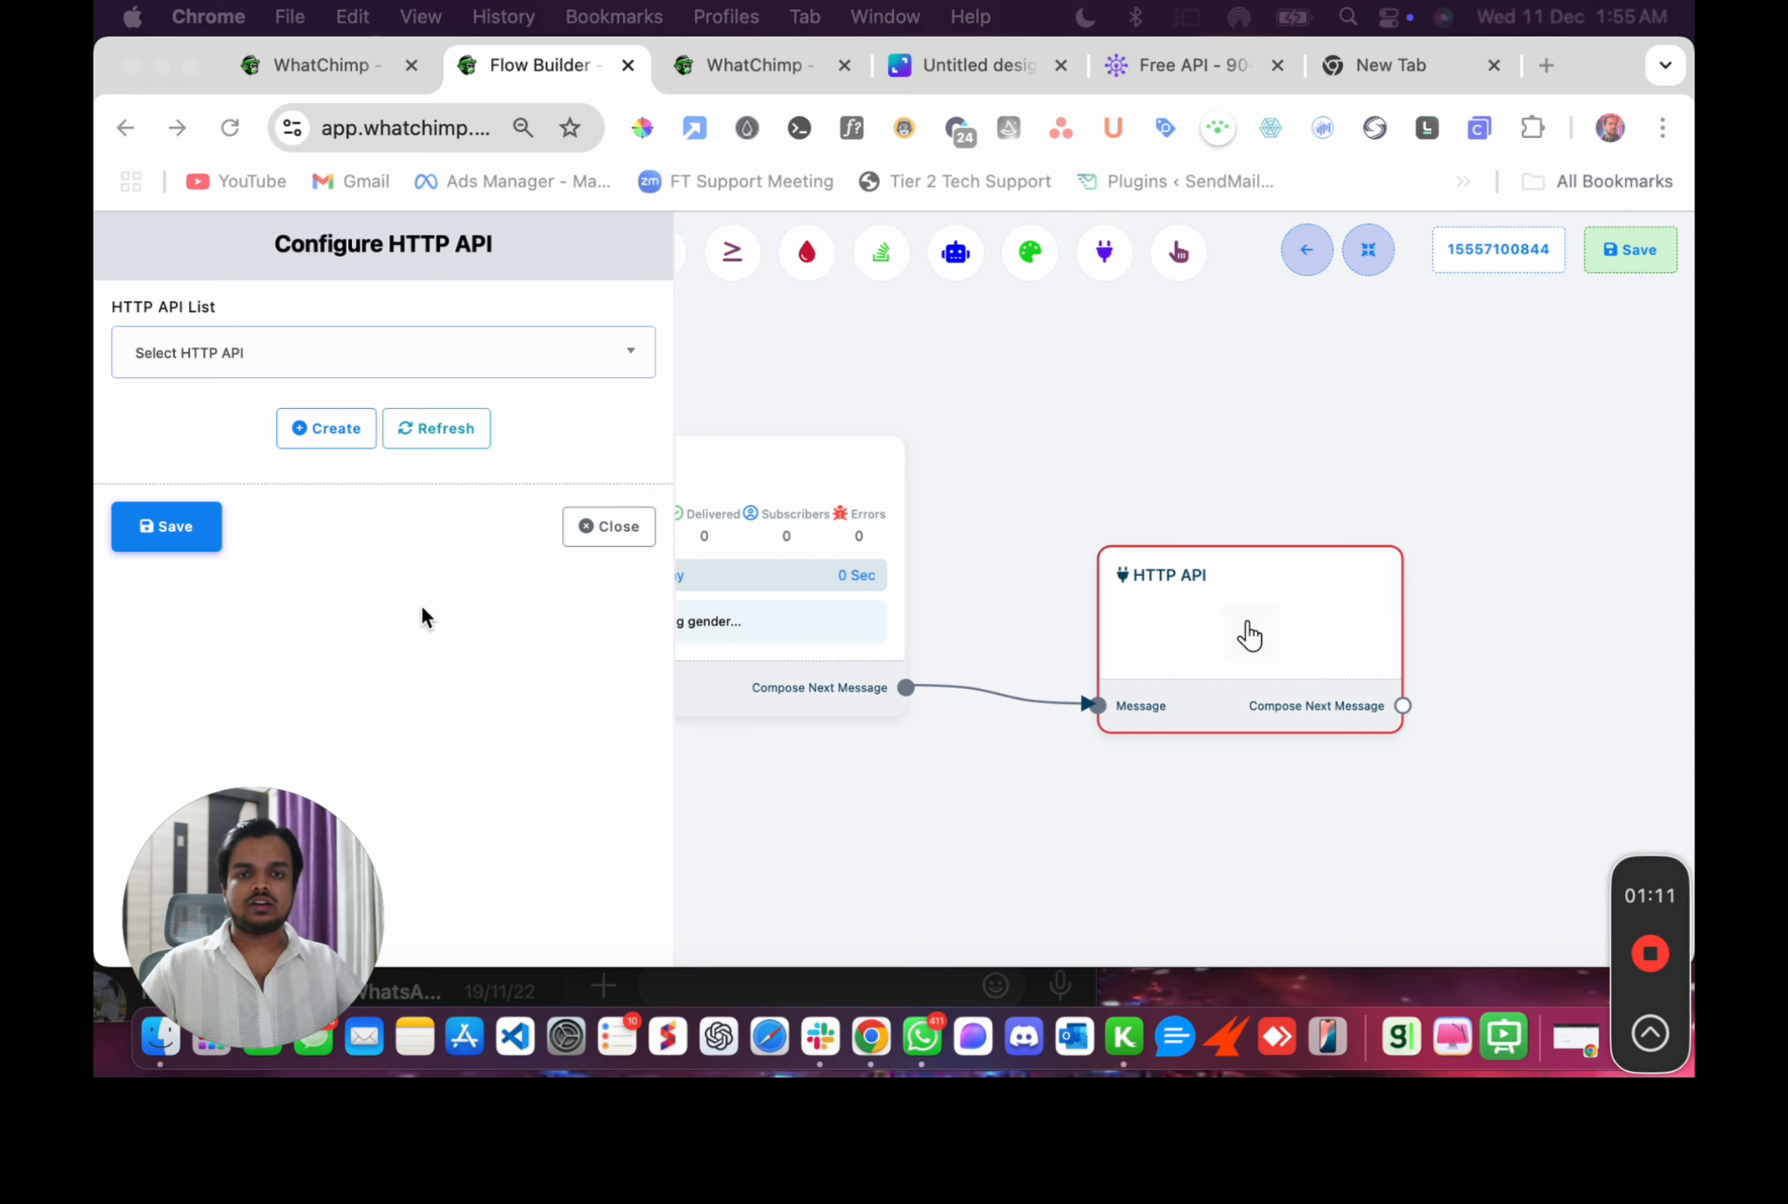
Switch to the Canva whiteboard and trace the API Call and return arrows of the first diagram with the red marker.
{"action": "left_click", "coordinate": [930, 68]}
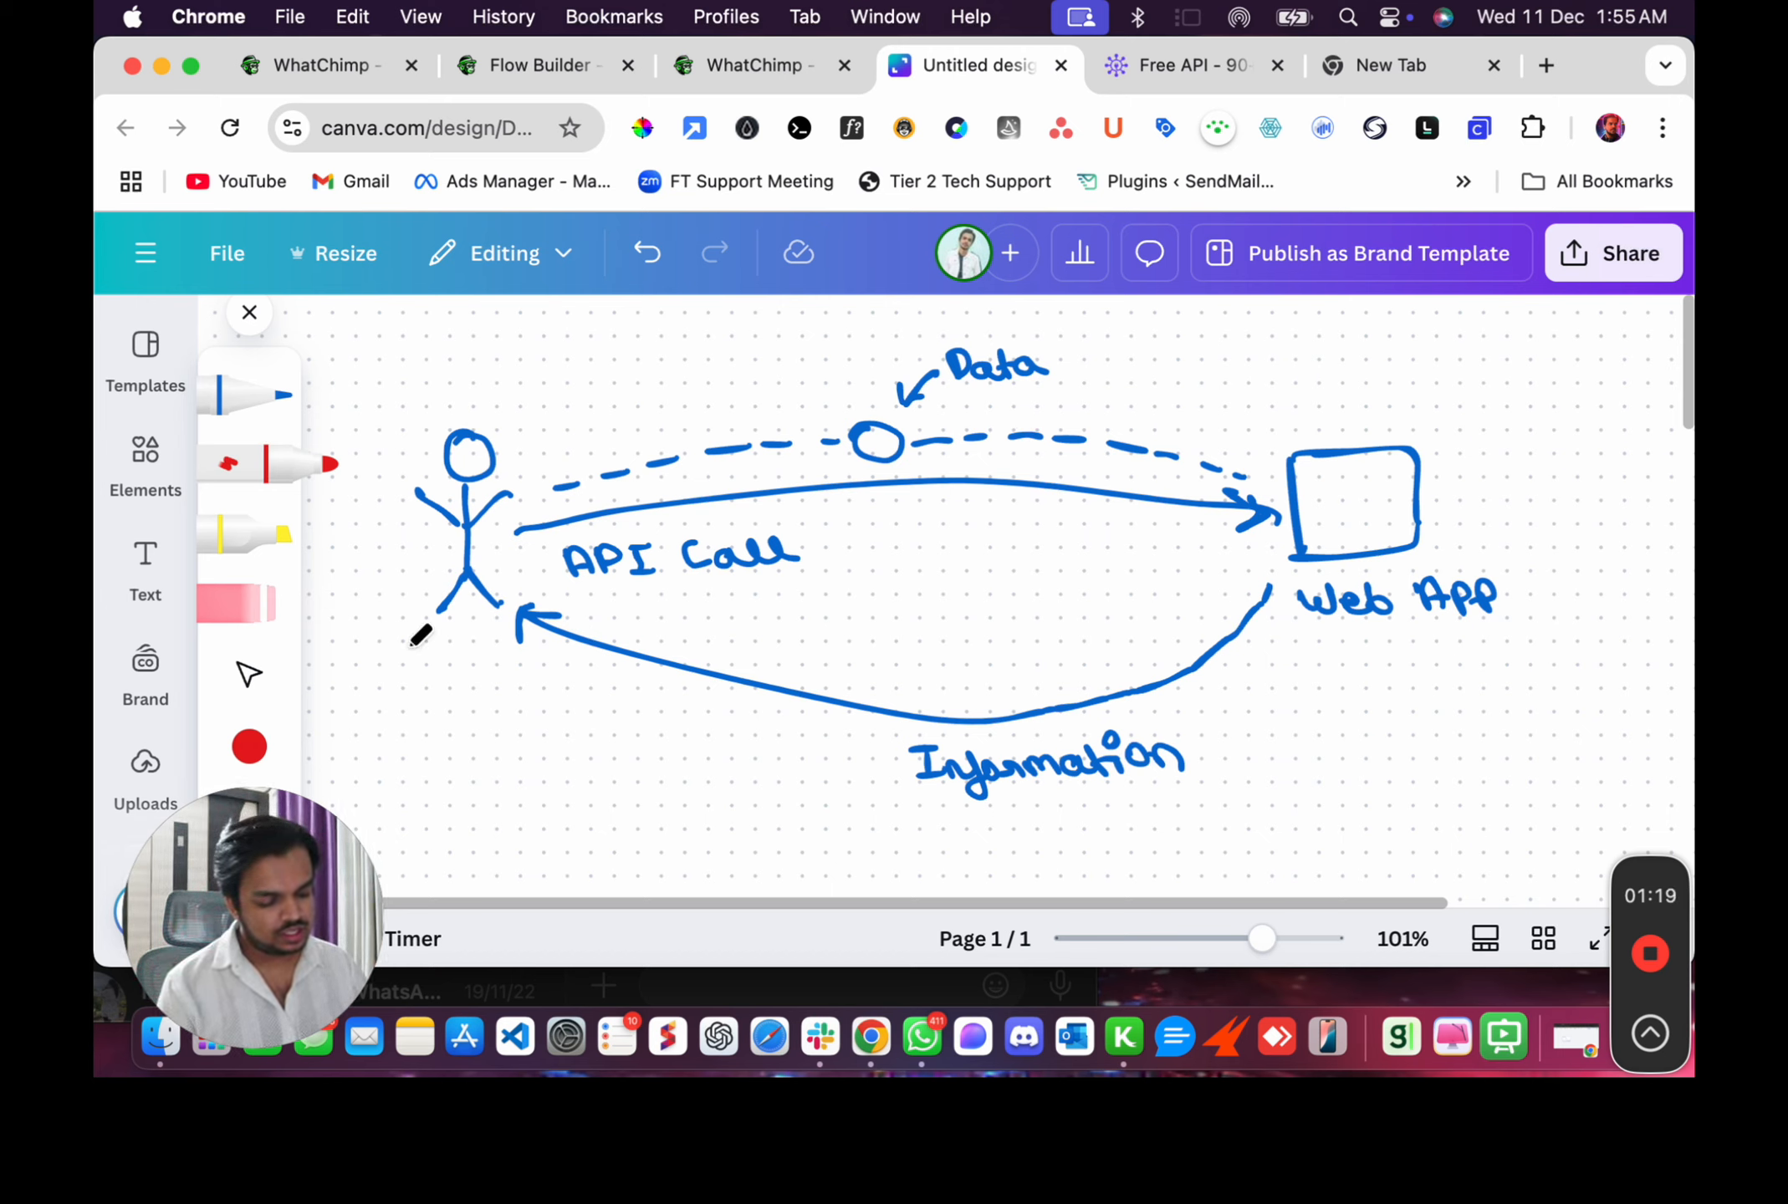
{"action": "left_click_drag", "start_coordinate": [423, 642], "coordinate": [451, 637]}
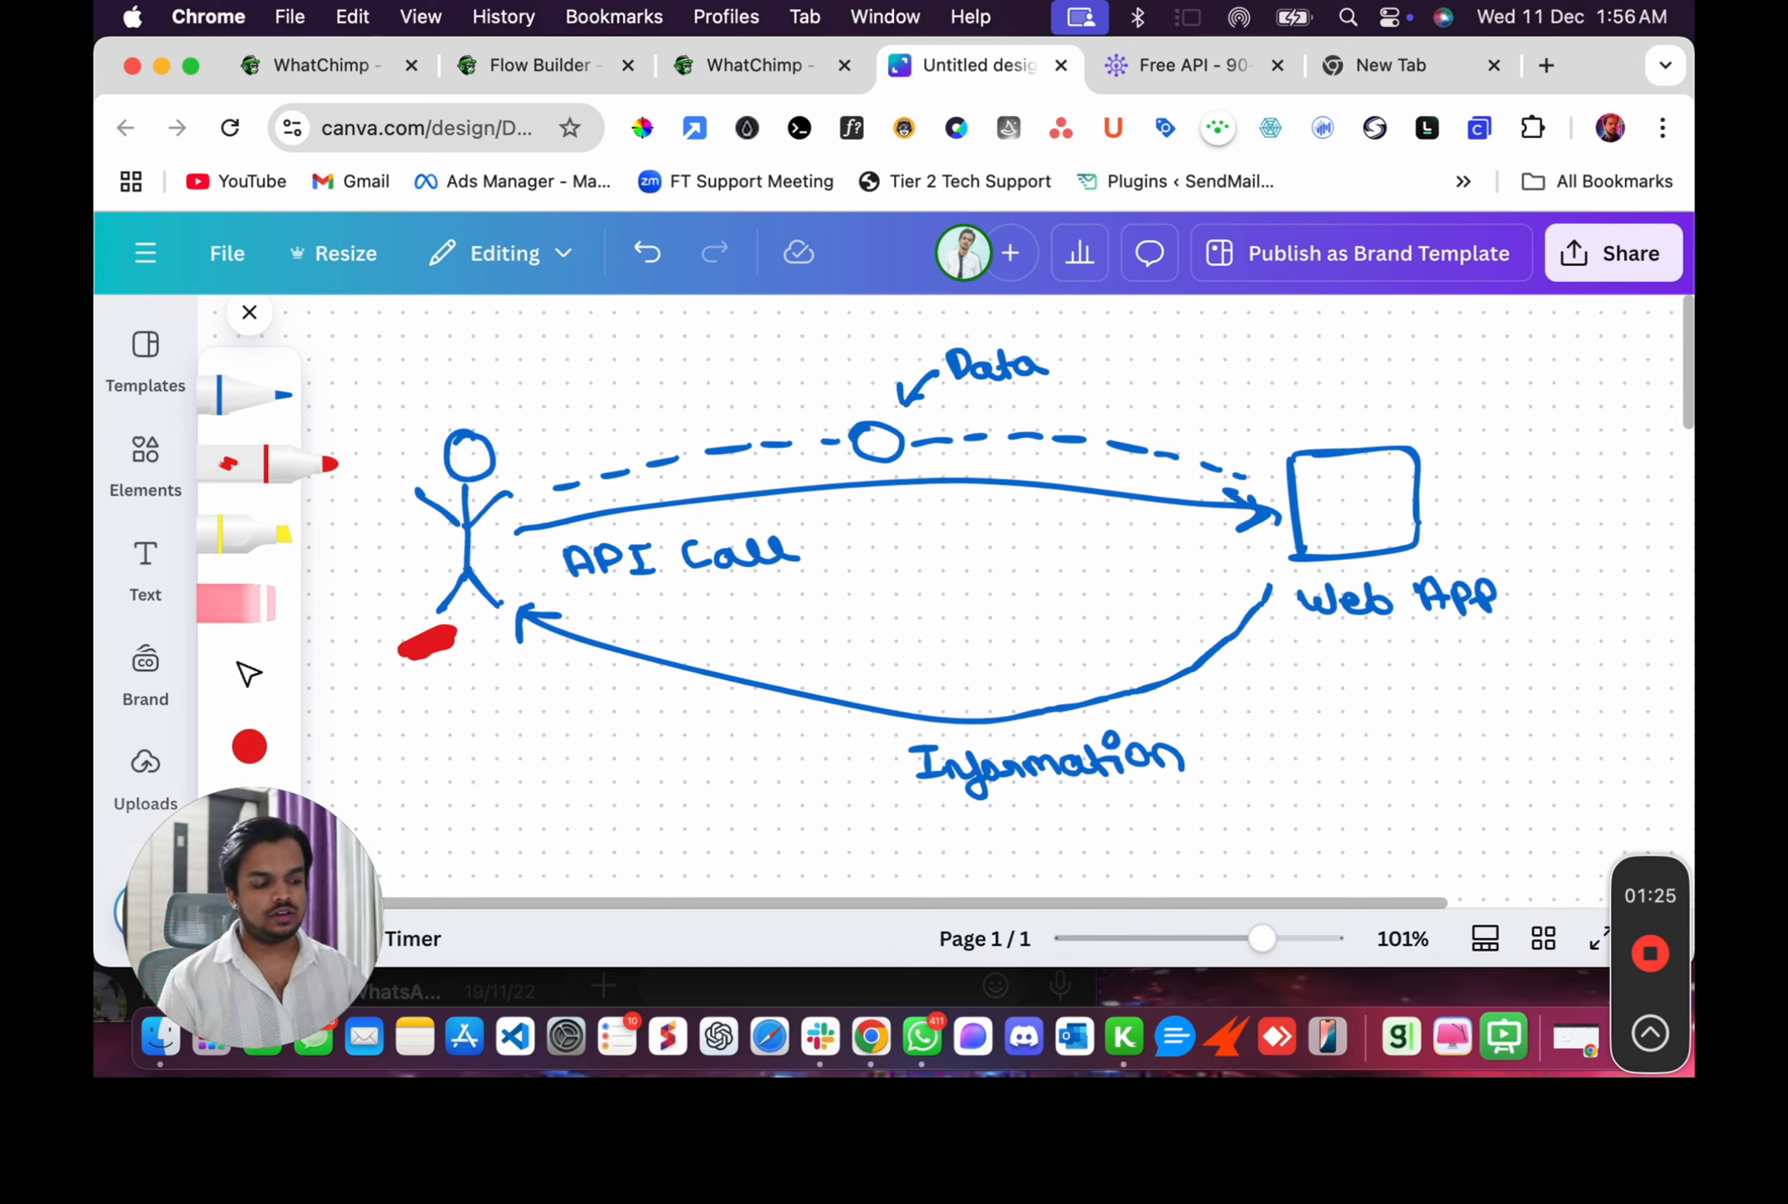
{"action": "left_click_drag", "start_coordinate": [1417, 449], "coordinate": [1459, 441]}
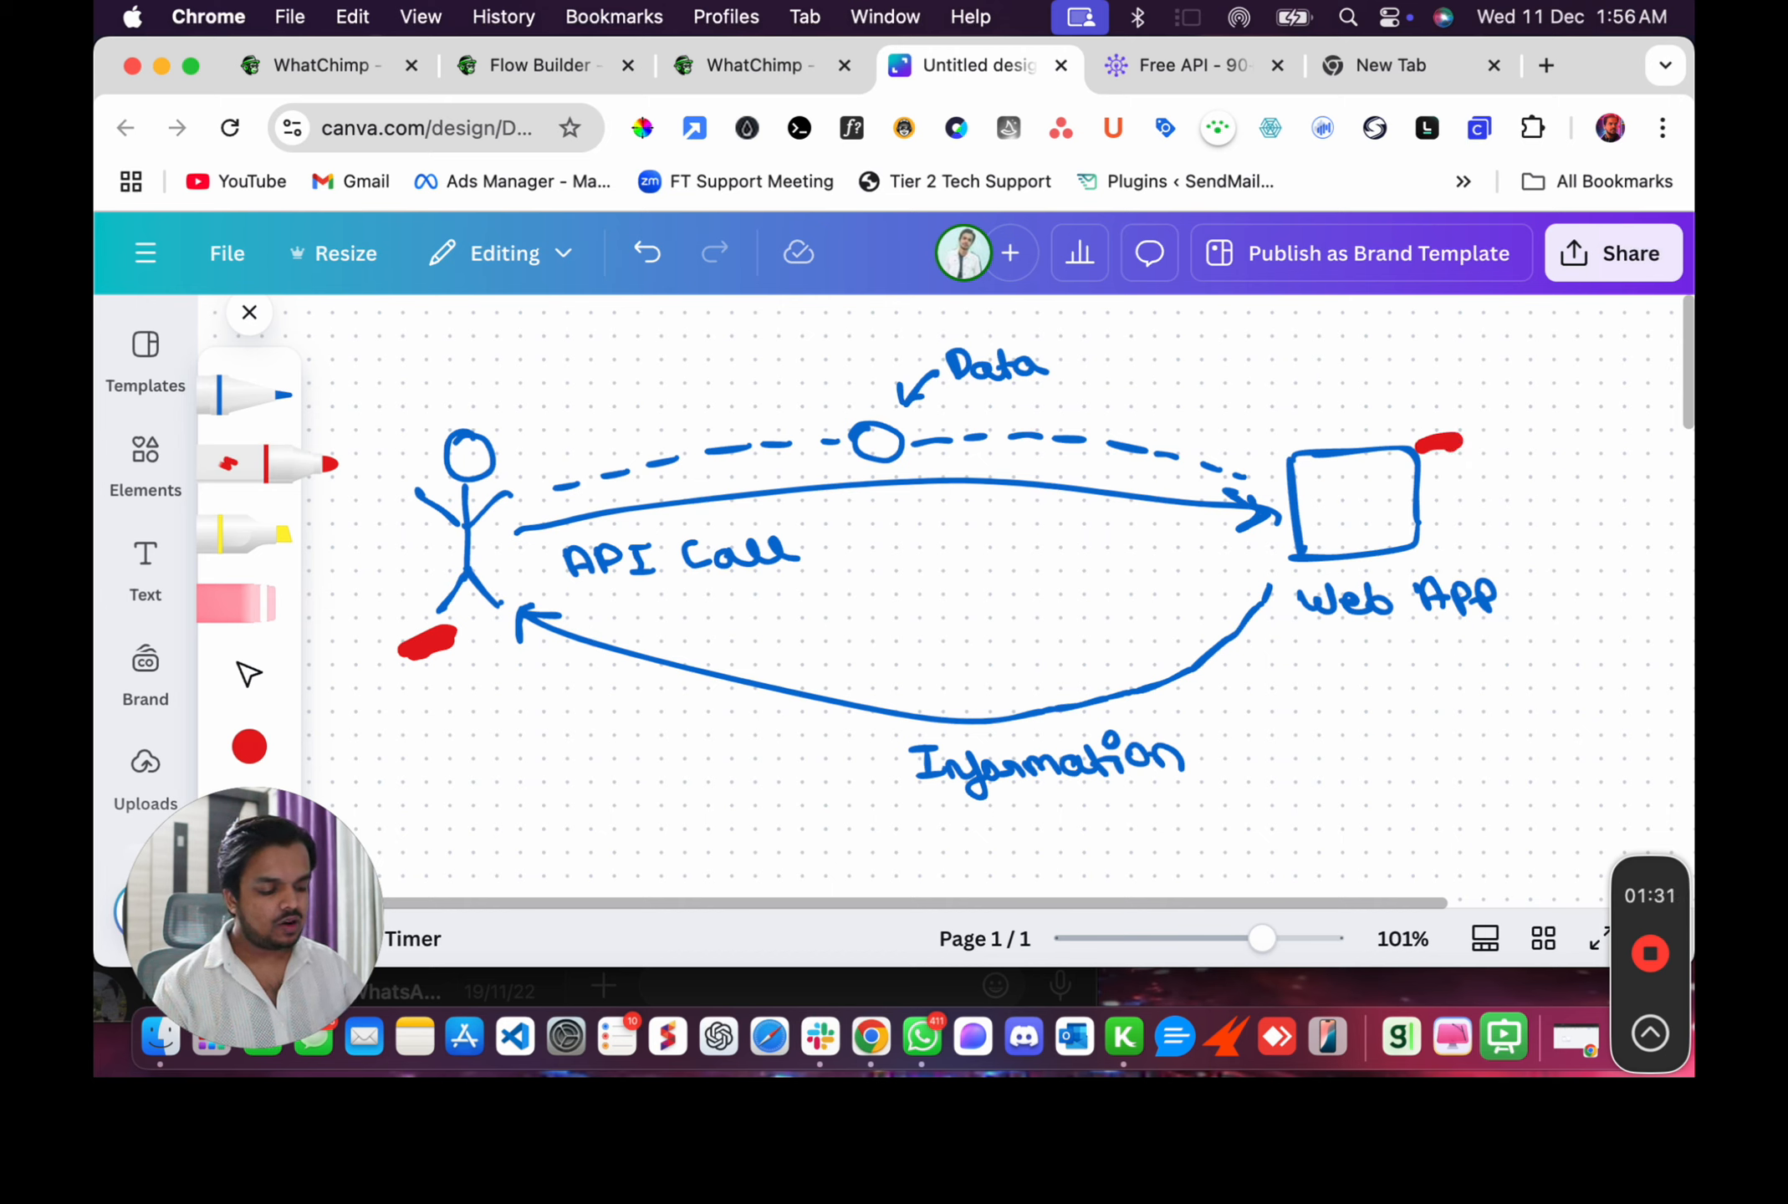
{"action": "mouse_move", "coordinate": [522, 540]}
{"action": "left_mouse_down"}
{"action": "mouse_move", "coordinate": [811, 493]}
{"action": "mouse_move", "coordinate": [1208, 499]}
{"action": "mouse_move", "coordinate": [1221, 473]}
{"action": "mouse_move", "coordinate": [1266, 512]}
{"action": "mouse_move", "coordinate": [1213, 527]}
{"action": "left_mouse_up"}
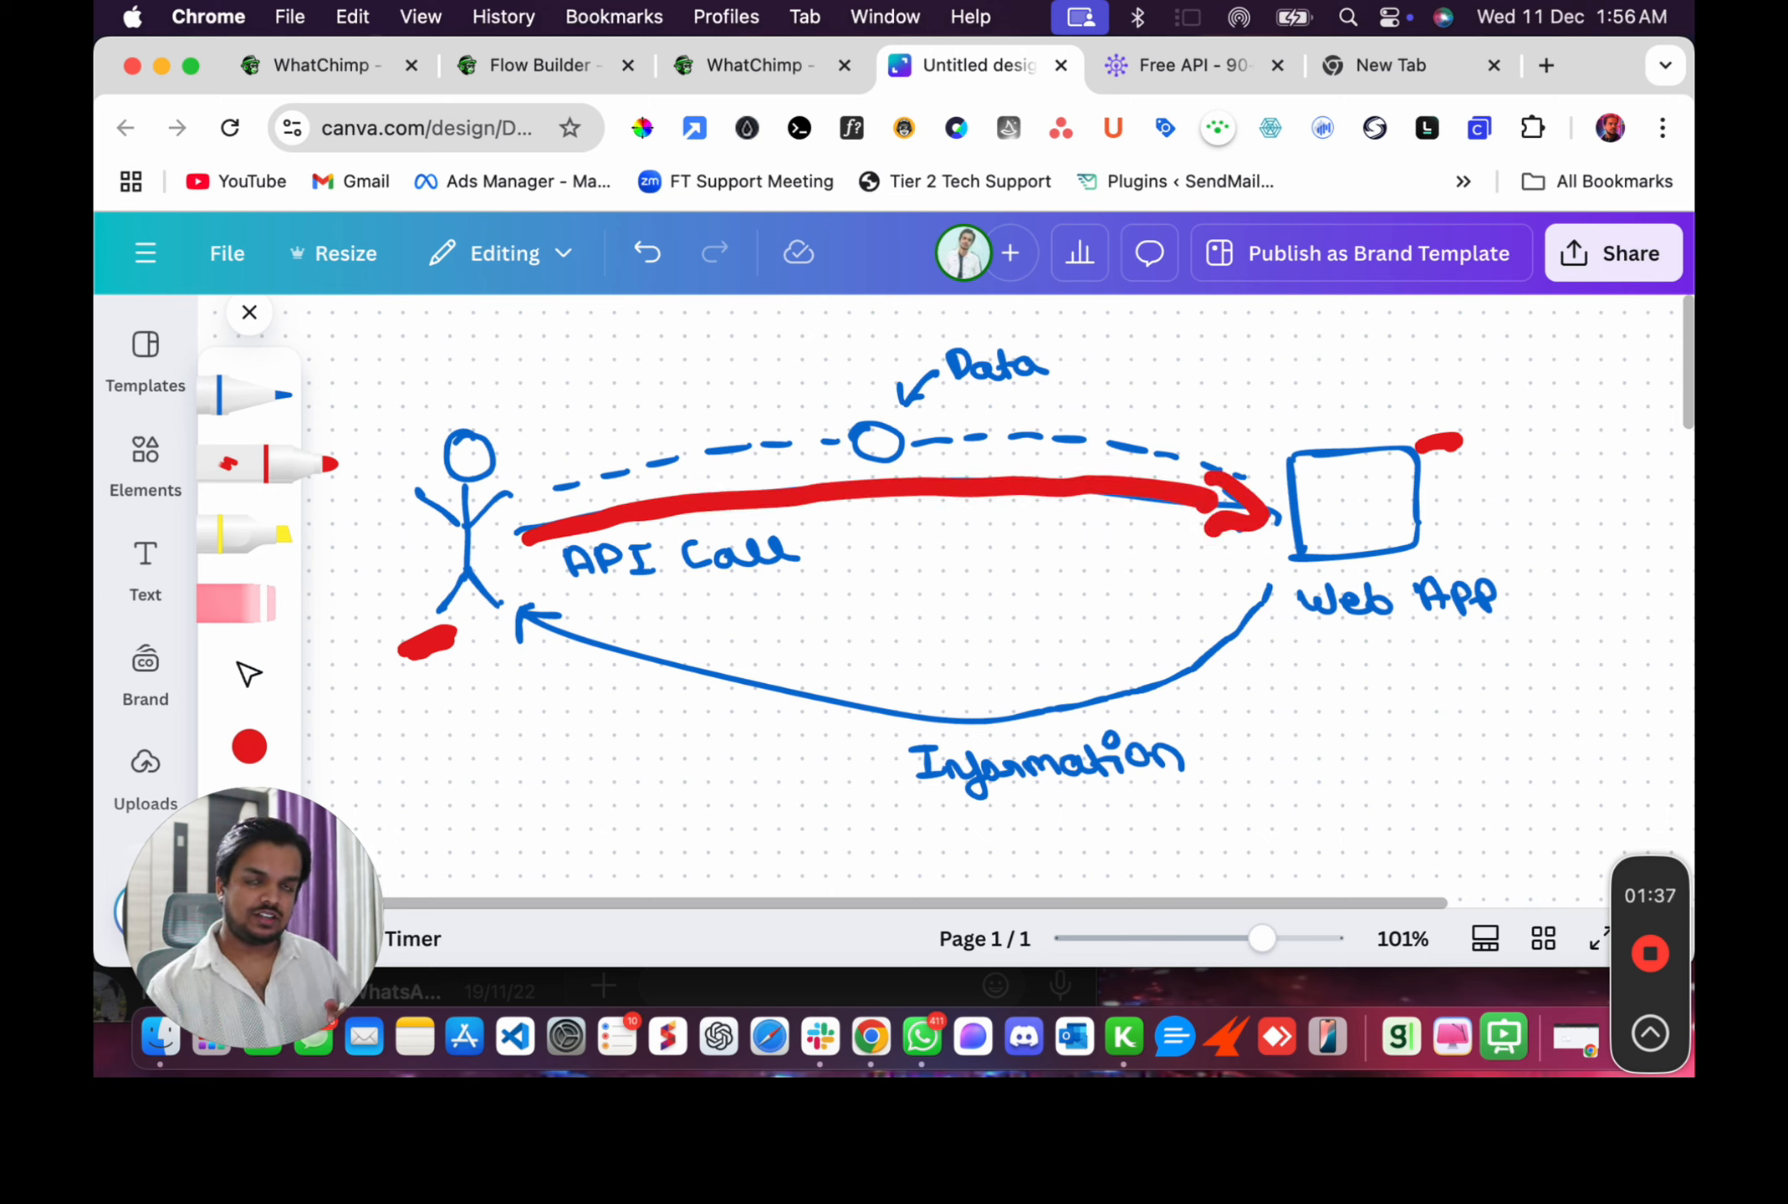
{"action": "mouse_move", "coordinate": [1271, 590]}
{"action": "left_mouse_down"}
{"action": "mouse_move", "coordinate": [1250, 629]}
{"action": "mouse_move", "coordinate": [1156, 691]}
{"action": "mouse_move", "coordinate": [886, 726]}
{"action": "mouse_move", "coordinate": [545, 627]}
{"action": "mouse_move", "coordinate": [522, 638]}
{"action": "mouse_move", "coordinate": [560, 610]}
{"action": "left_mouse_up"}
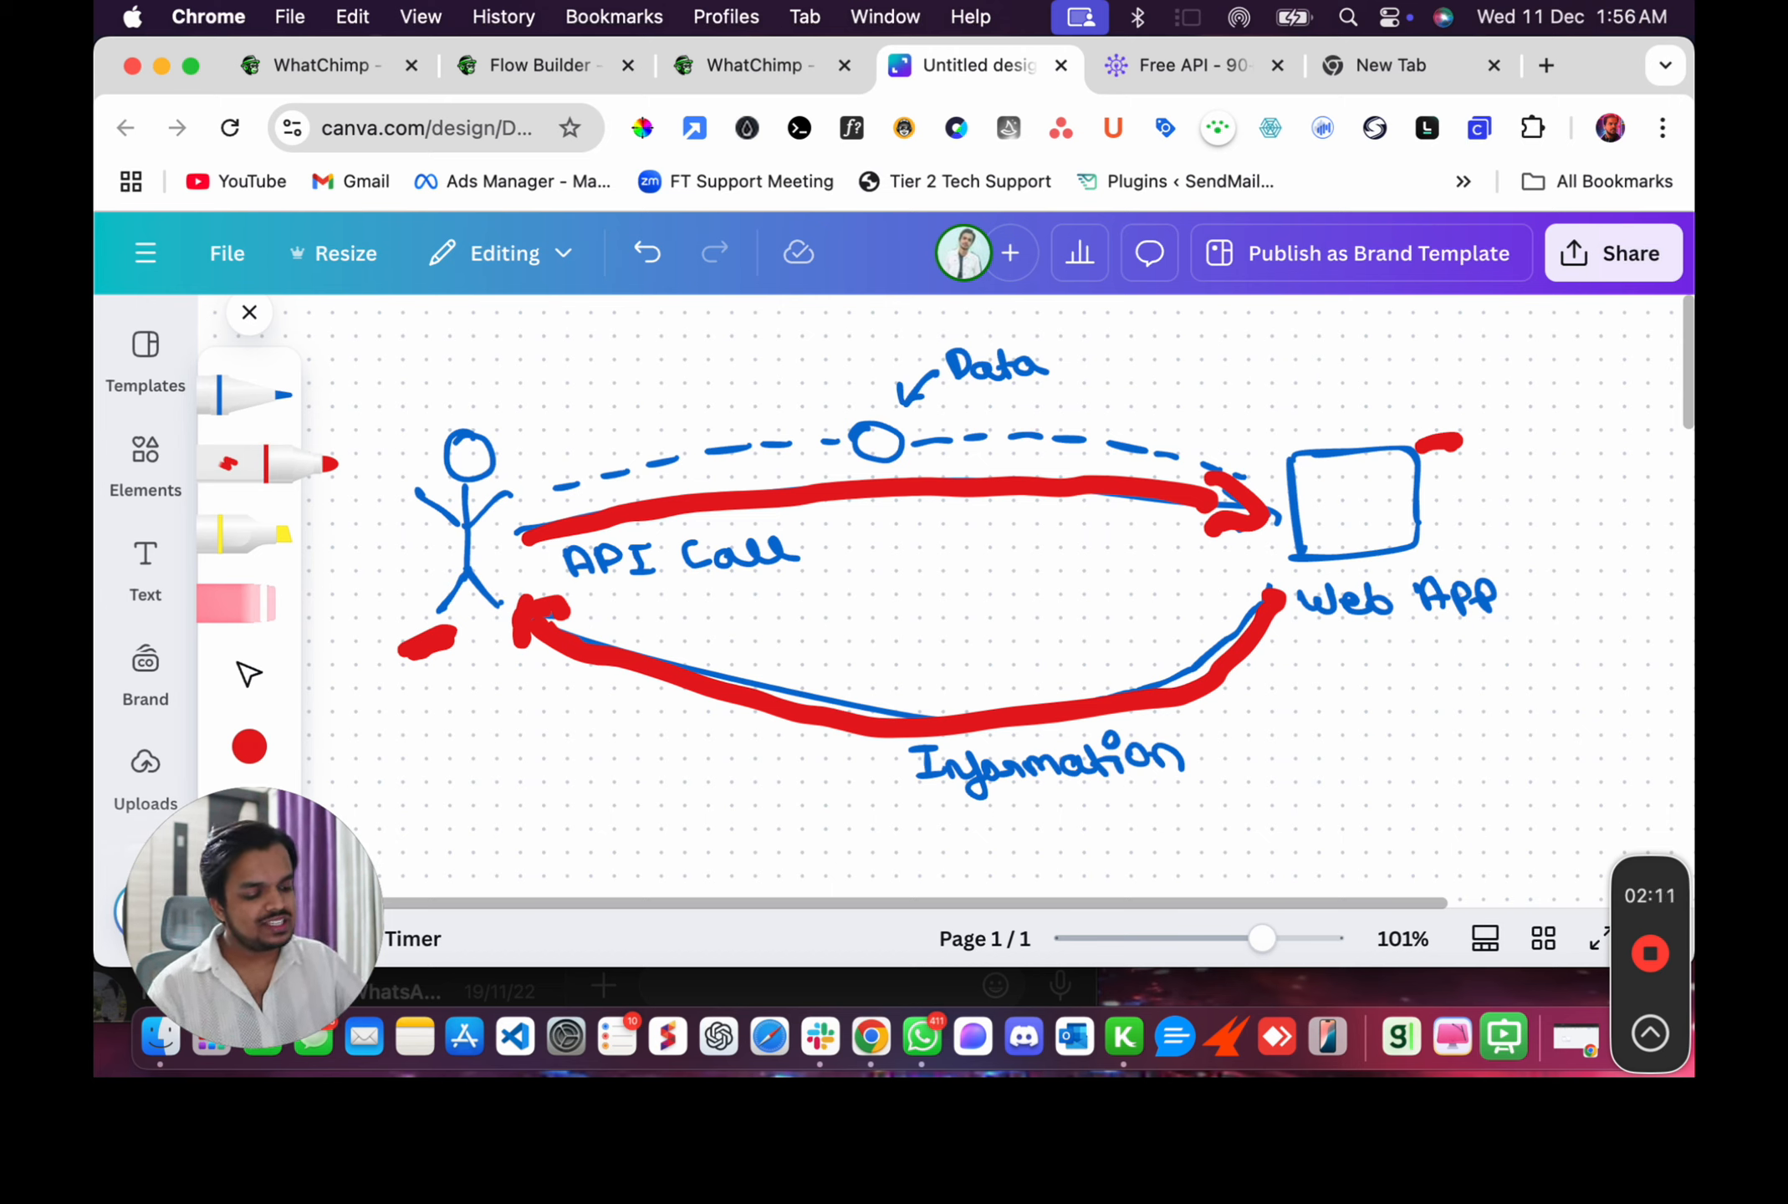
Mark the Data point and circle the Data label in red, adding a red dash below the Information arrow.
{"action": "mouse_move", "coordinate": [891, 422]}
{"action": "left_mouse_down"}
{"action": "mouse_move", "coordinate": [858, 427]}
{"action": "mouse_move", "coordinate": [910, 439]}
{"action": "mouse_move", "coordinate": [862, 443]}
{"action": "left_mouse_up"}
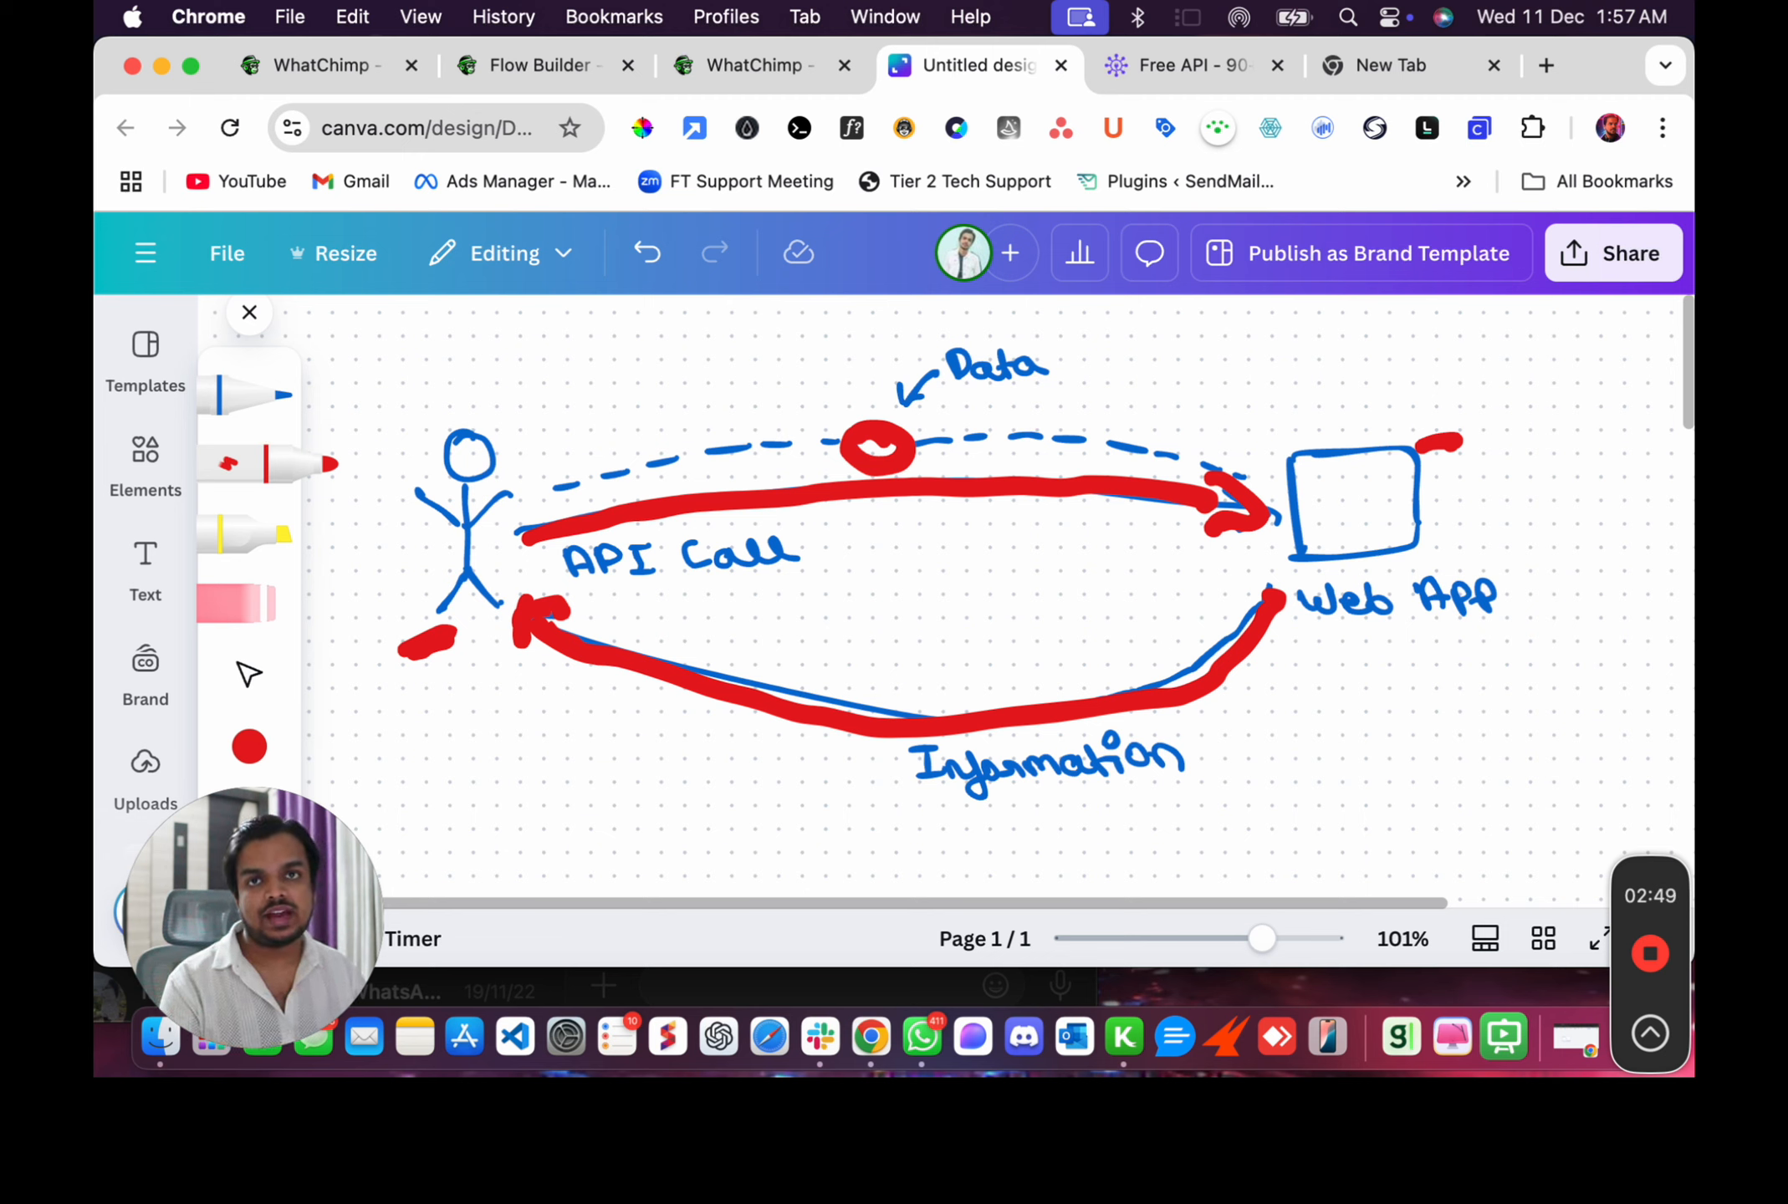
{"action": "mouse_move", "coordinate": [961, 347]}
{"action": "left_mouse_down"}
{"action": "mouse_move", "coordinate": [953, 325]}
{"action": "mouse_move", "coordinate": [1077, 359]}
{"action": "mouse_move", "coordinate": [991, 405]}
{"action": "mouse_move", "coordinate": [952, 402]}
{"action": "left_mouse_up"}
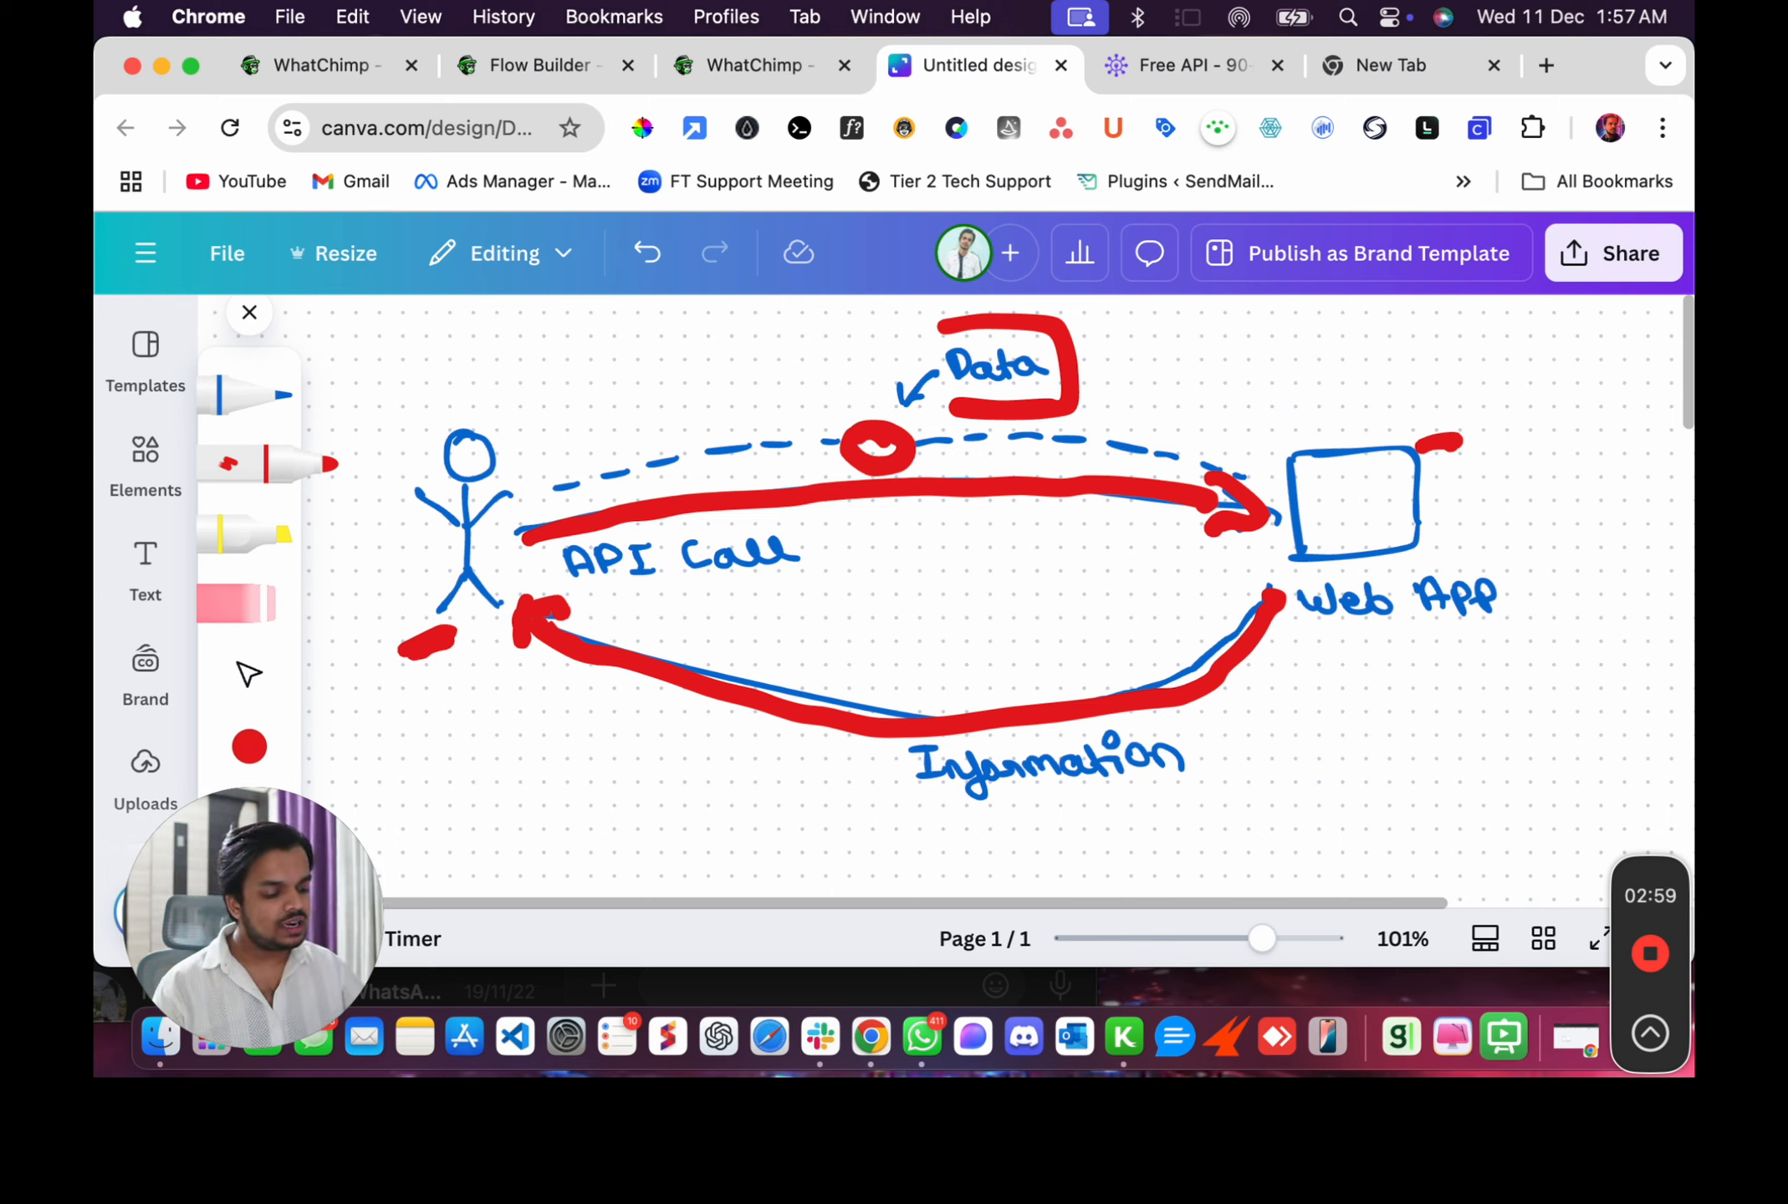
{"action": "left_click_drag", "start_coordinate": [607, 773], "coordinate": [673, 753]}
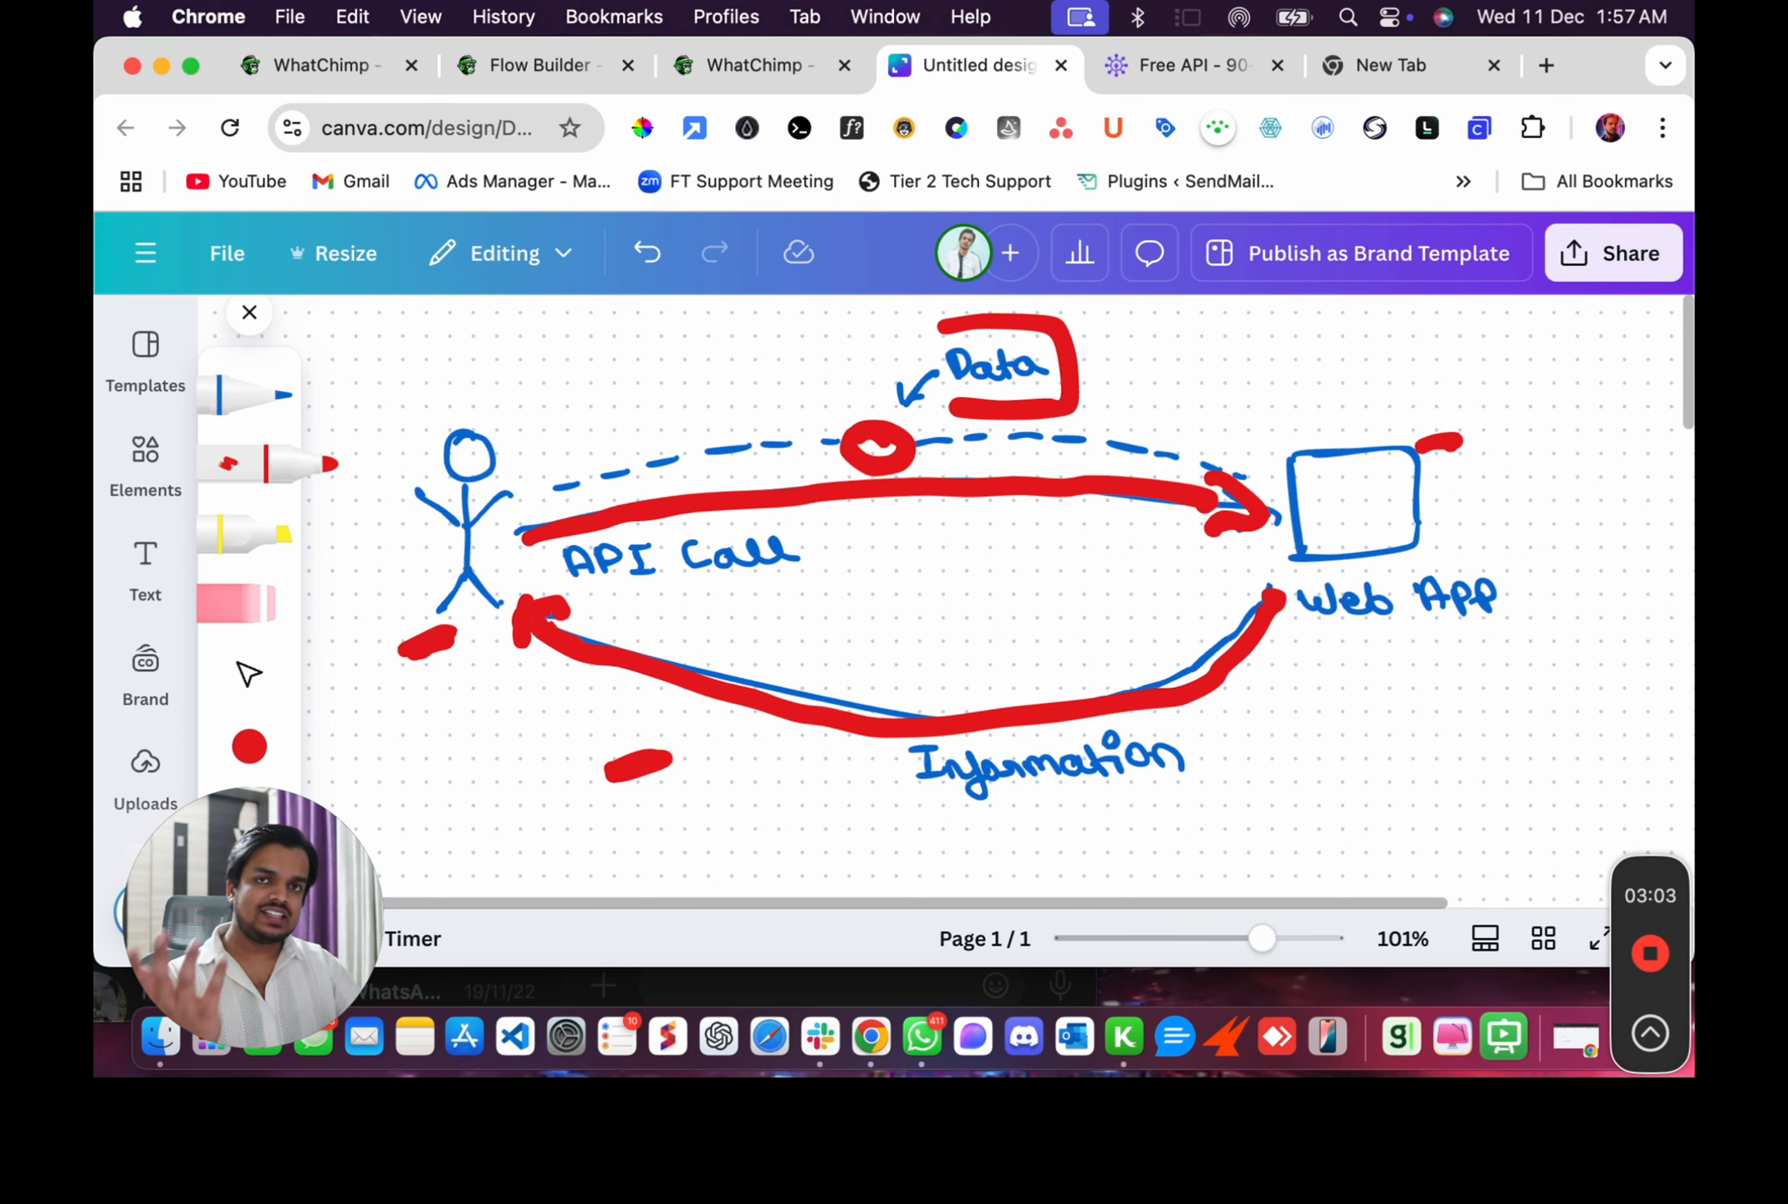
Scroll to the Fetch Weather Details diagram and trace its arrows, Mumbai point and Mumbai label in red.
{"action": "scroll", "coordinate": [1037, 597], "scroll_direction": "down", "scroll_amount": 10}
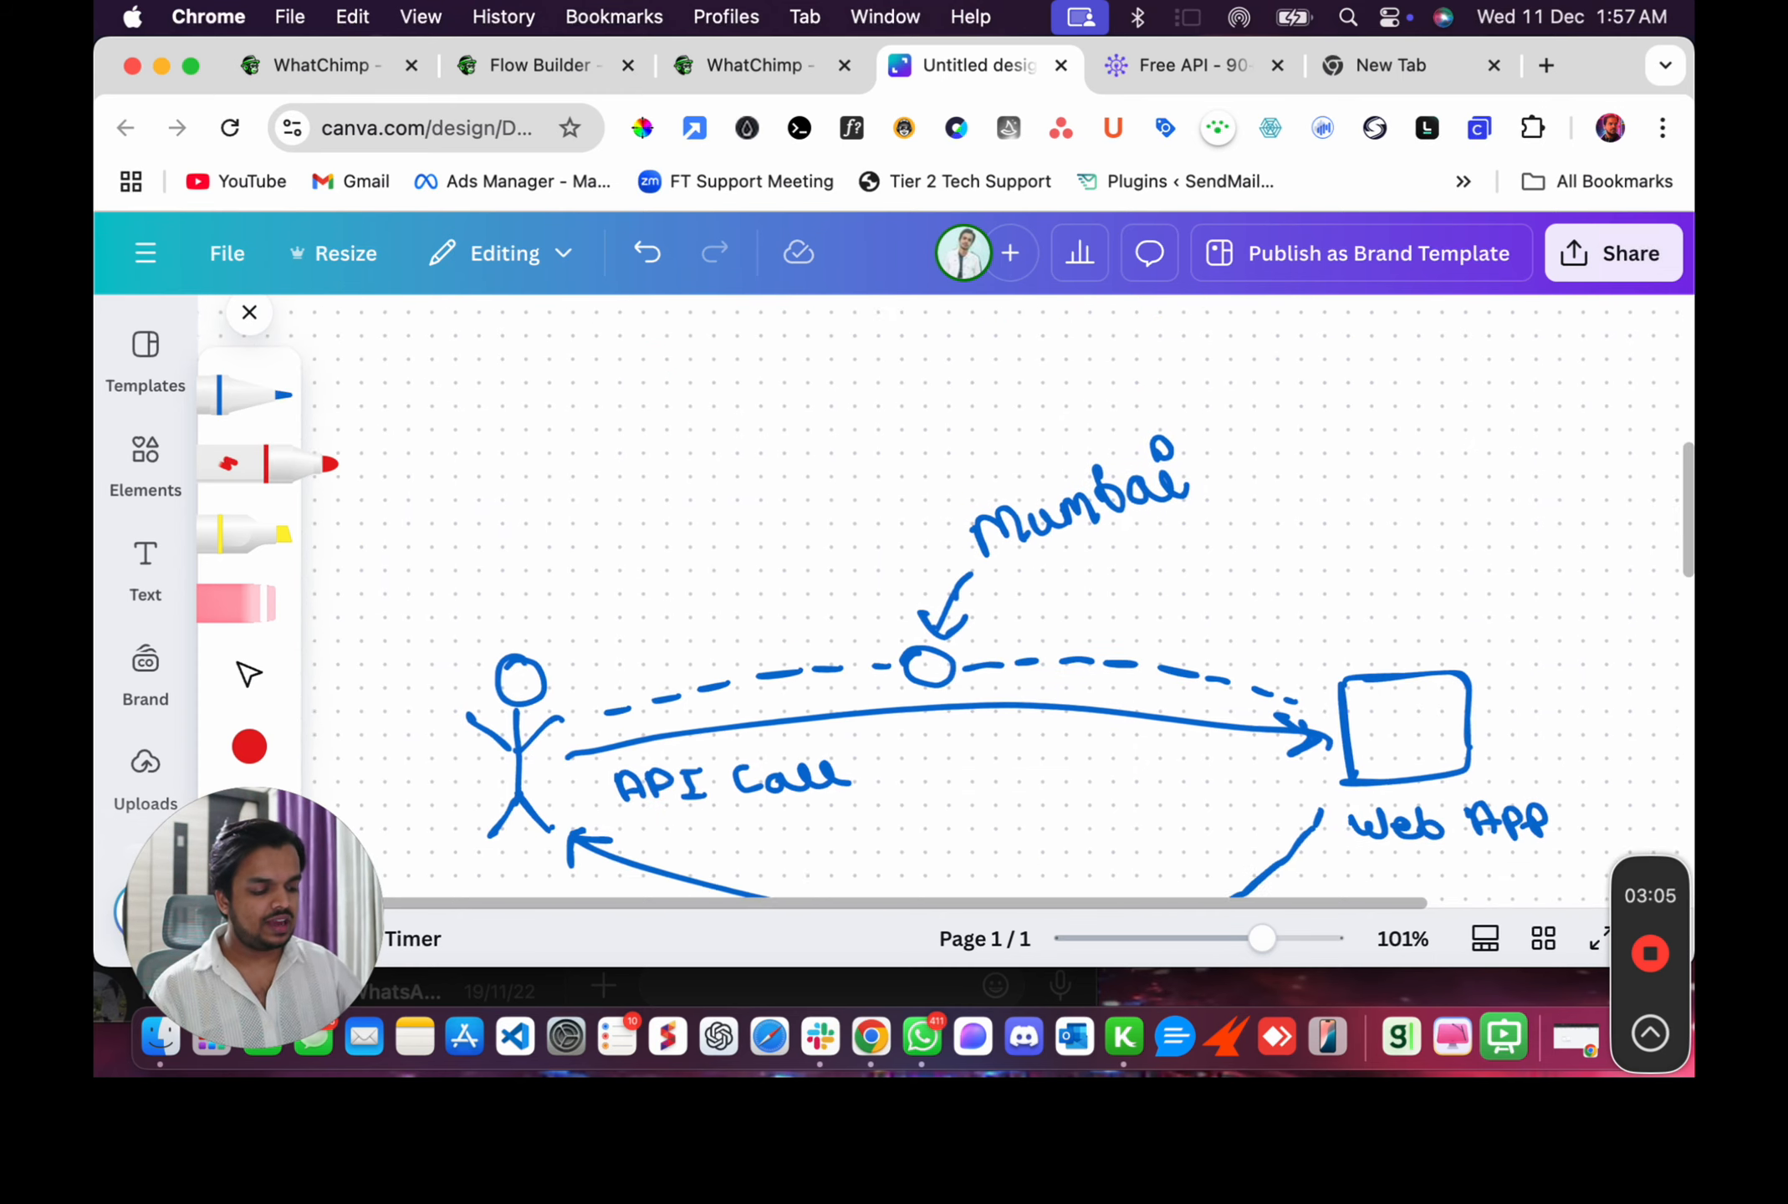
{"action": "scroll", "coordinate": [1037, 598], "scroll_direction": "down", "scroll_amount": 3}
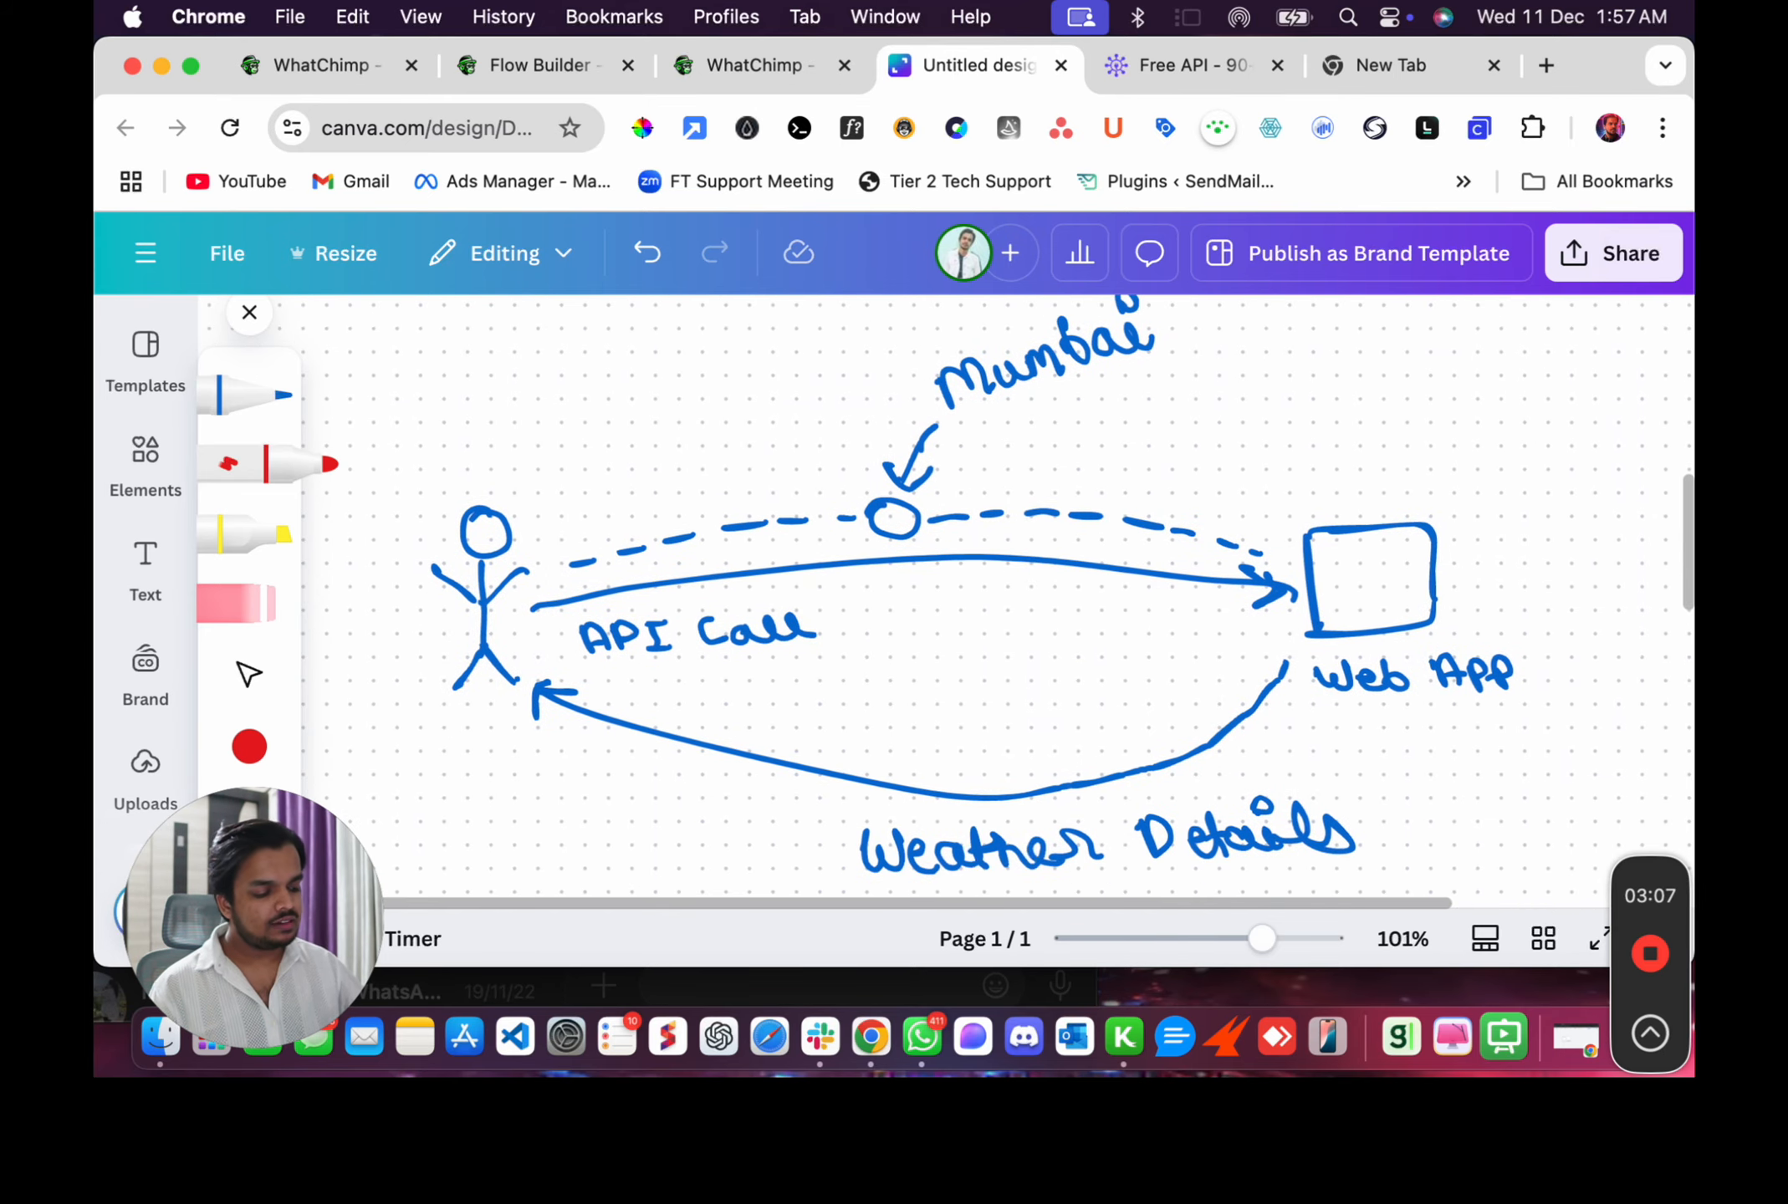
{"action": "scroll", "coordinate": [1037, 597], "scroll_direction": "down", "scroll_amount": 4}
{"action": "scroll", "coordinate": [995, 585], "scroll_direction": "right", "scroll_amount": 1}
{"action": "scroll", "coordinate": [995, 585], "scroll_direction": "down", "scroll_amount": 1}
{"action": "scroll", "coordinate": [995, 585], "scroll_direction": "down", "scroll_amount": 3}
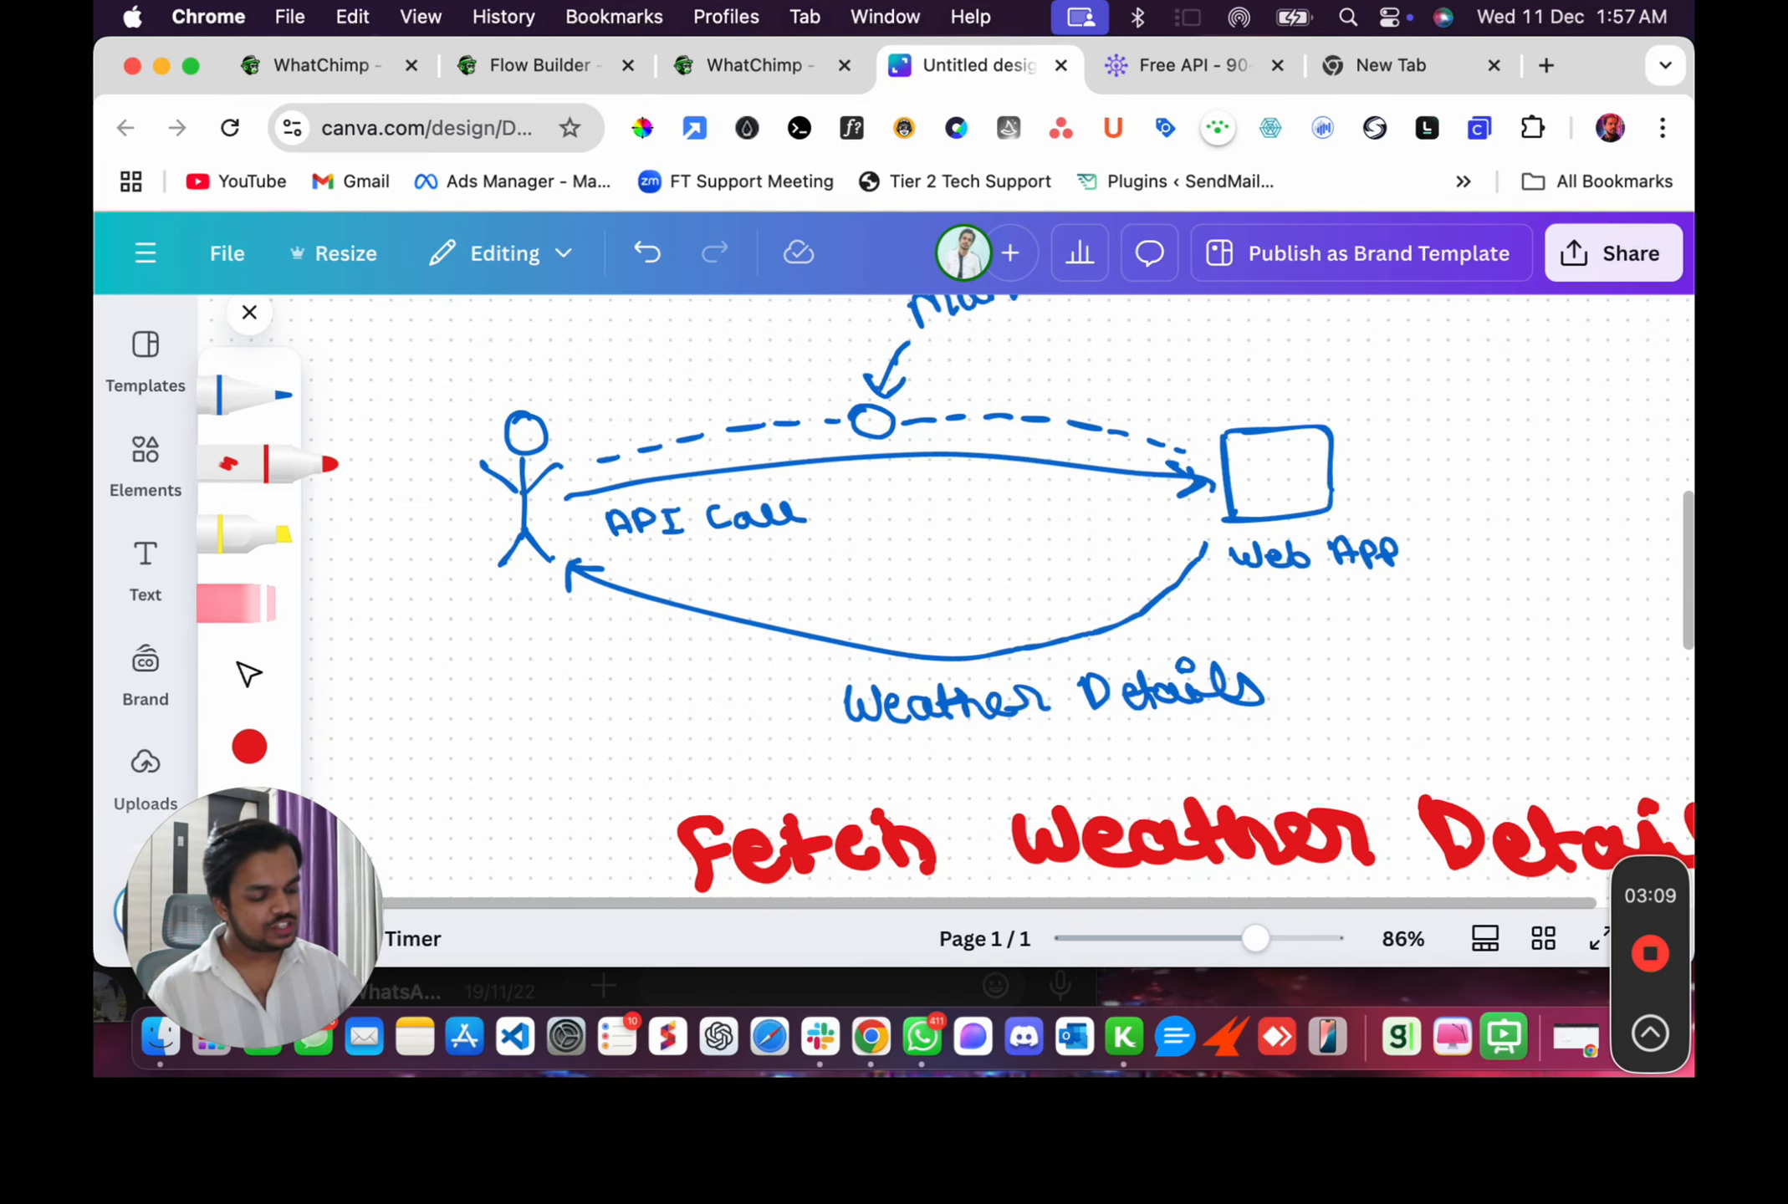
{"action": "scroll", "coordinate": [1037, 598], "scroll_direction": "down", "scroll_amount": 3}
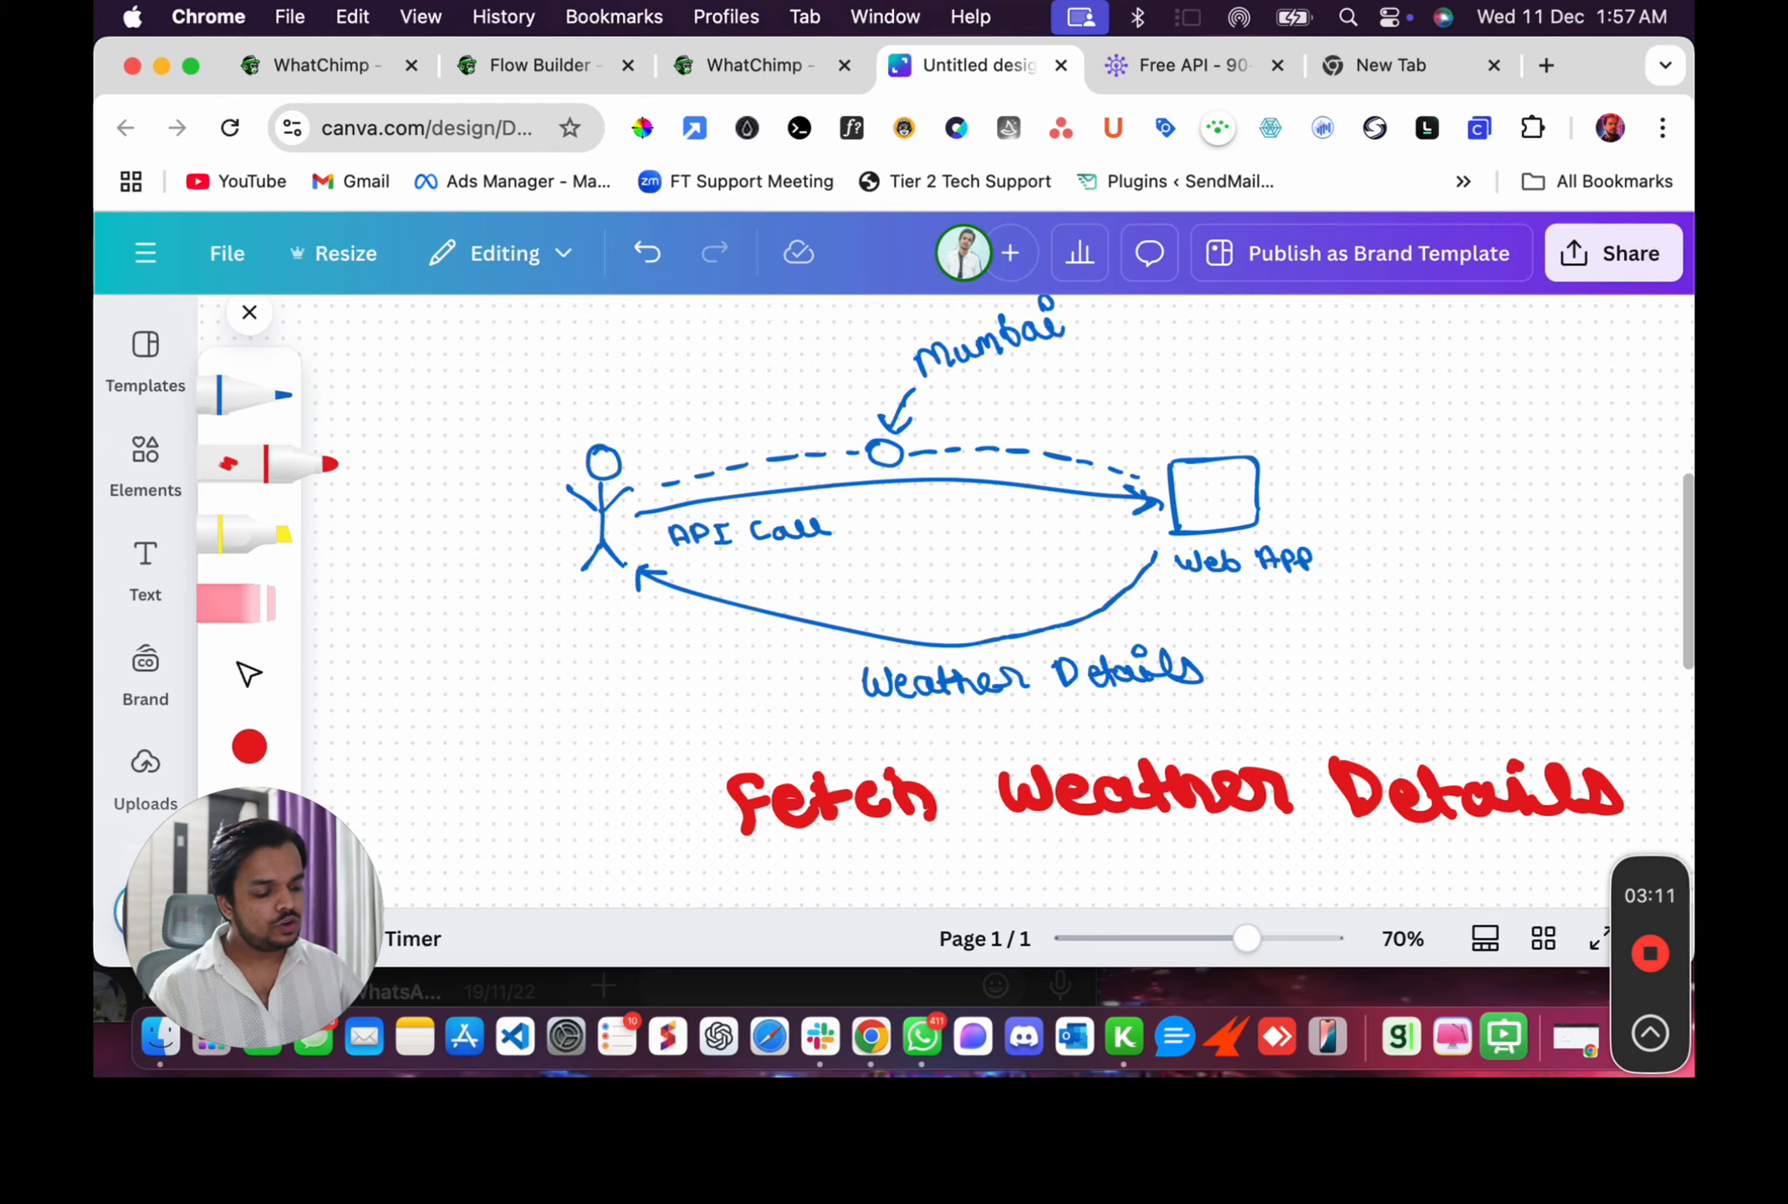
{"action": "scroll", "coordinate": [1036, 598], "scroll_direction": "right", "scroll_amount": 2}
{"action": "scroll", "coordinate": [1037, 598], "scroll_direction": "down", "scroll_amount": 1}
{"action": "scroll", "coordinate": [1037, 598], "scroll_direction": "right", "scroll_amount": 1}
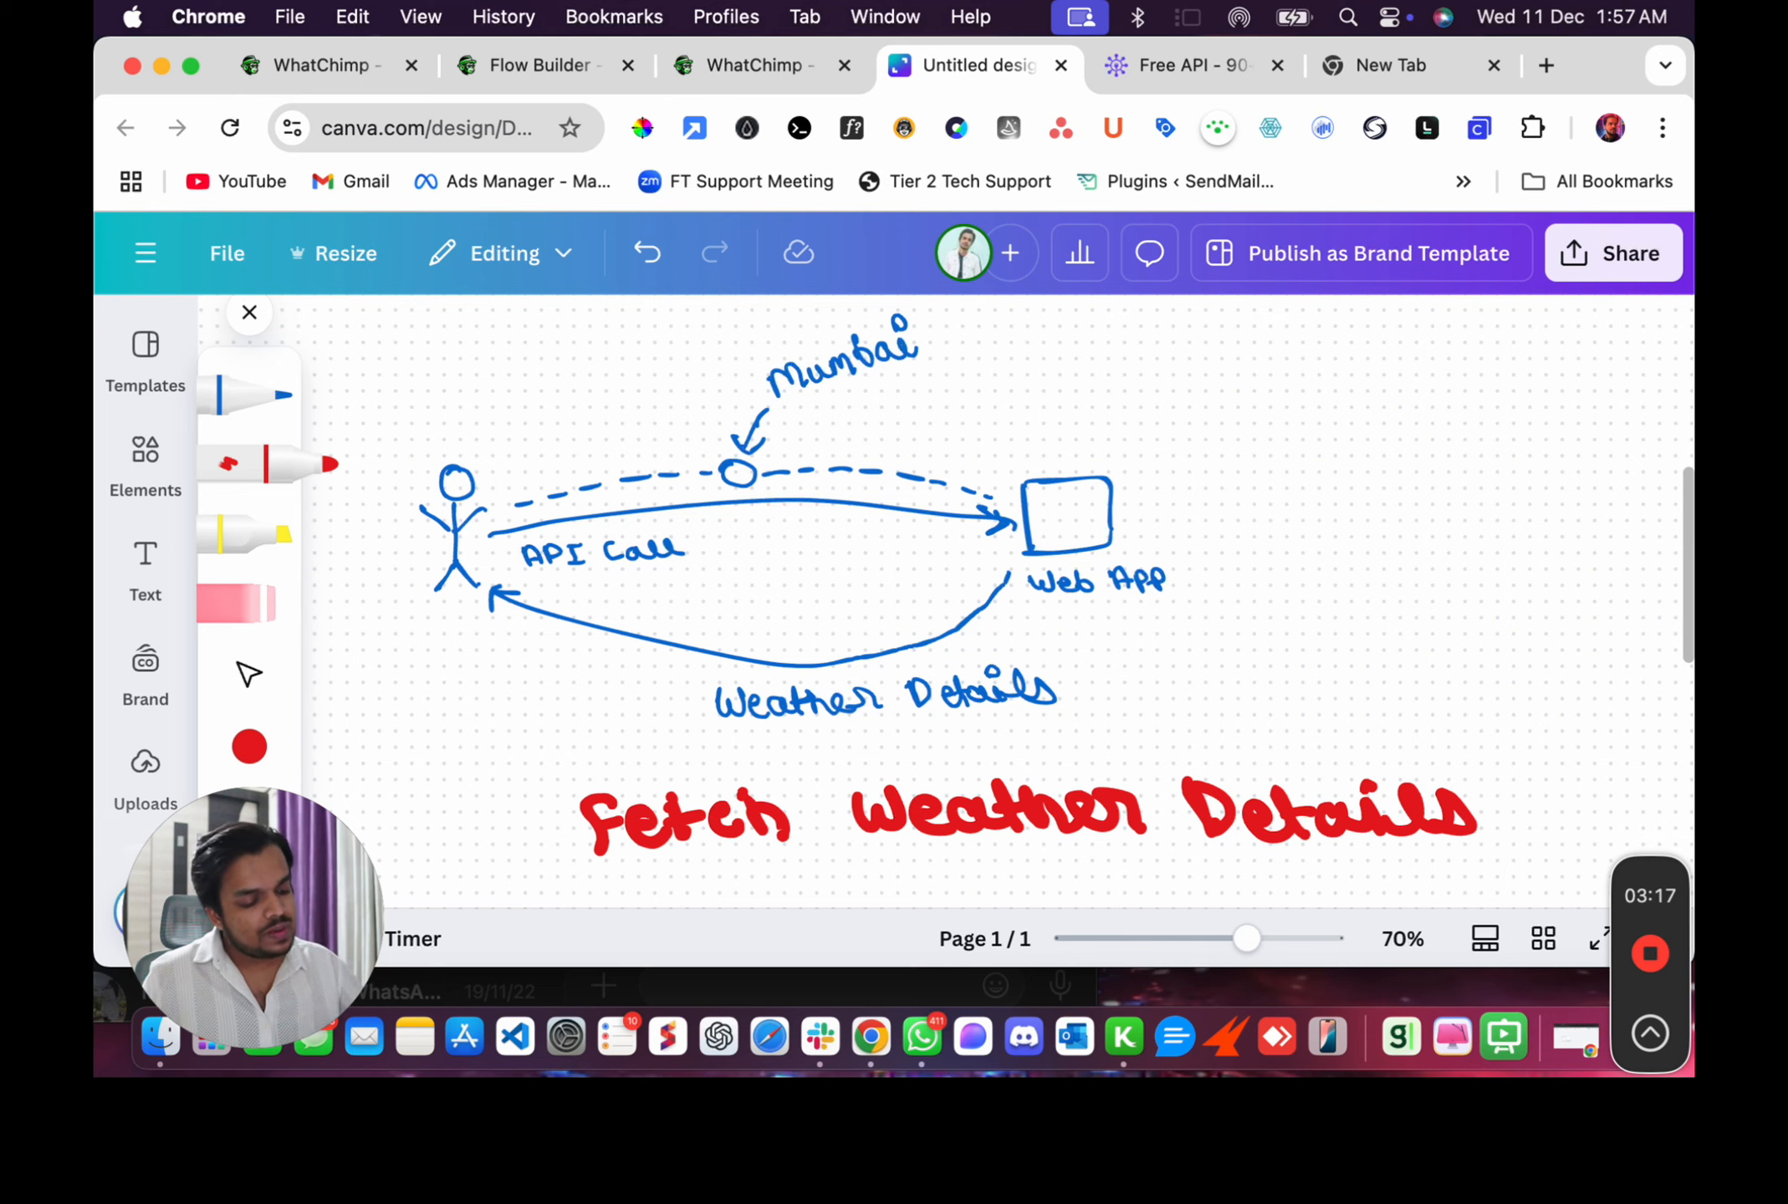
{"action": "mouse_move", "coordinate": [569, 510]}
{"action": "left_mouse_down"}
{"action": "mouse_move", "coordinate": [832, 475]}
{"action": "mouse_move", "coordinate": [960, 510]}
{"action": "left_mouse_up"}
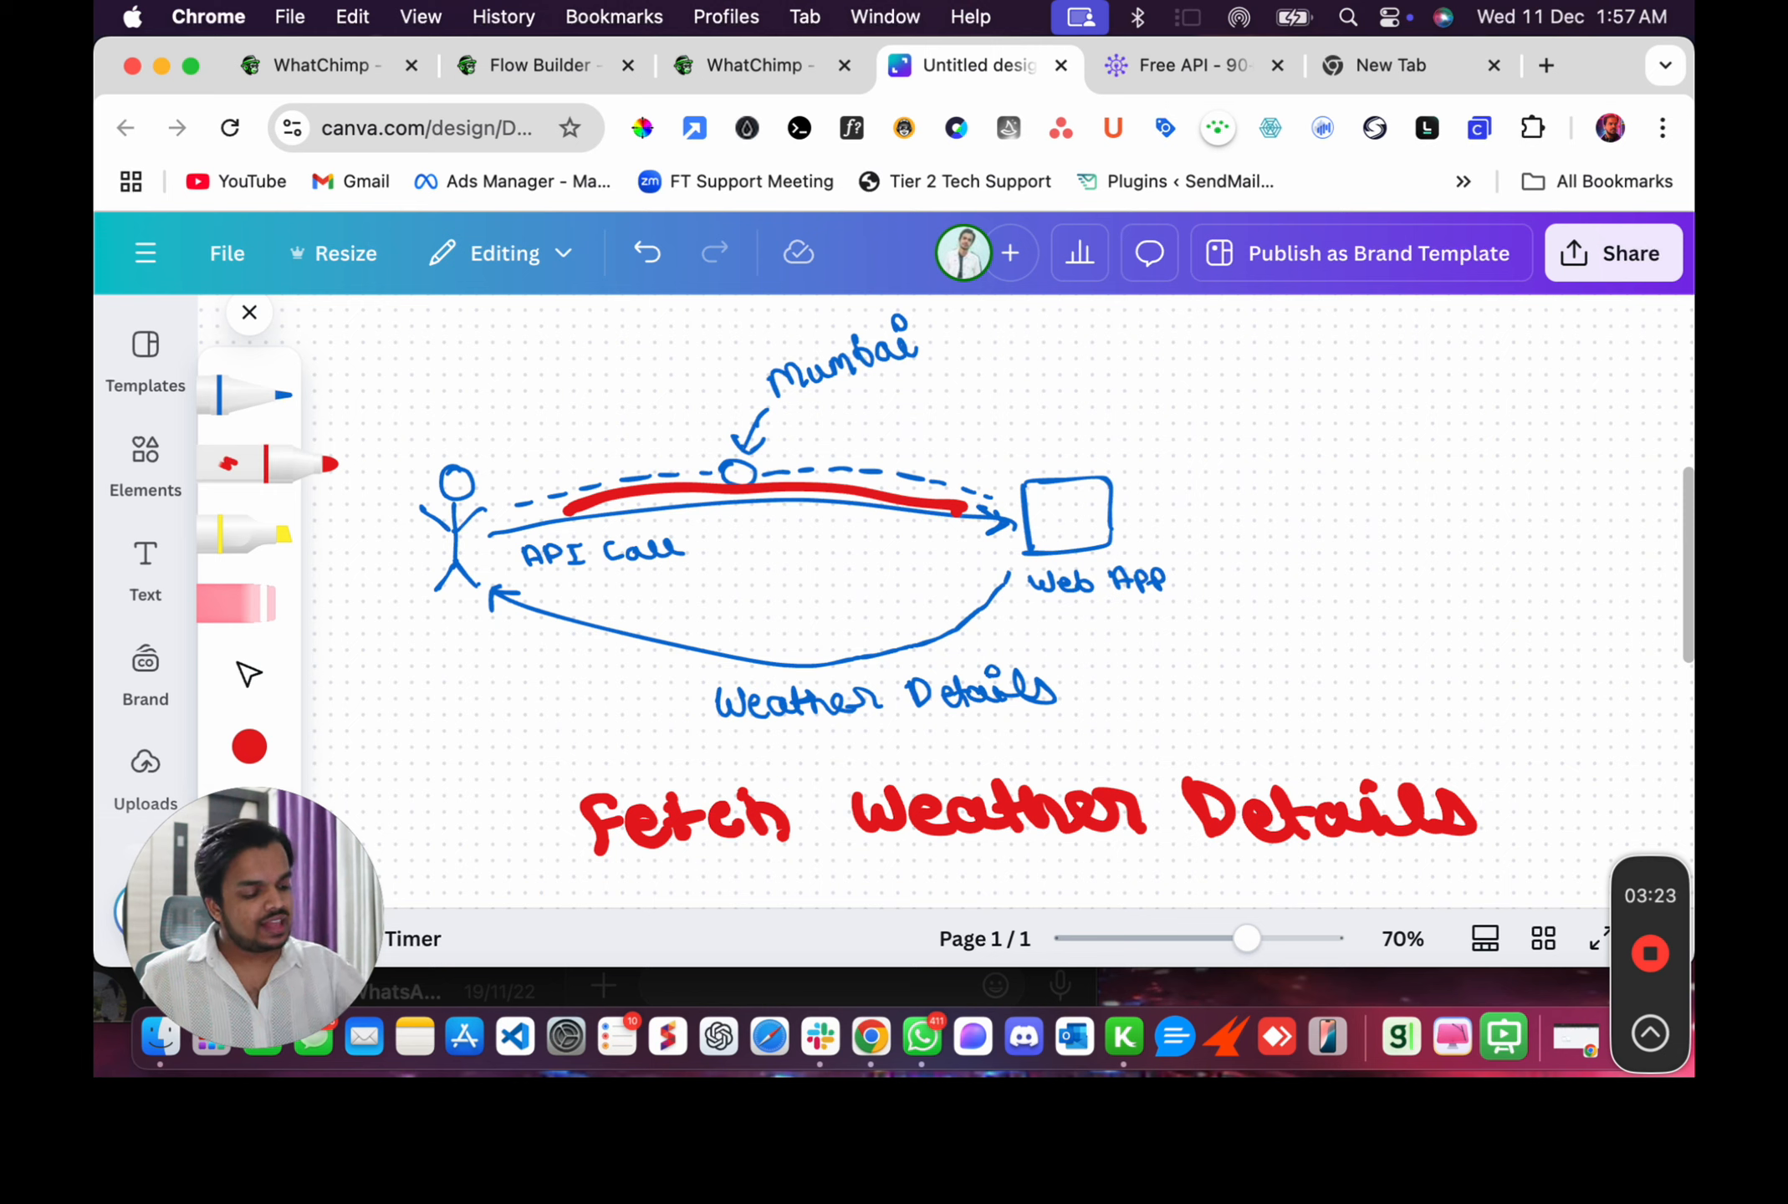
{"action": "mouse_move", "coordinate": [1008, 576]}
{"action": "left_mouse_down"}
{"action": "mouse_move", "coordinate": [880, 650]}
{"action": "mouse_move", "coordinate": [713, 657]}
{"action": "mouse_move", "coordinate": [522, 613]}
{"action": "left_mouse_up"}
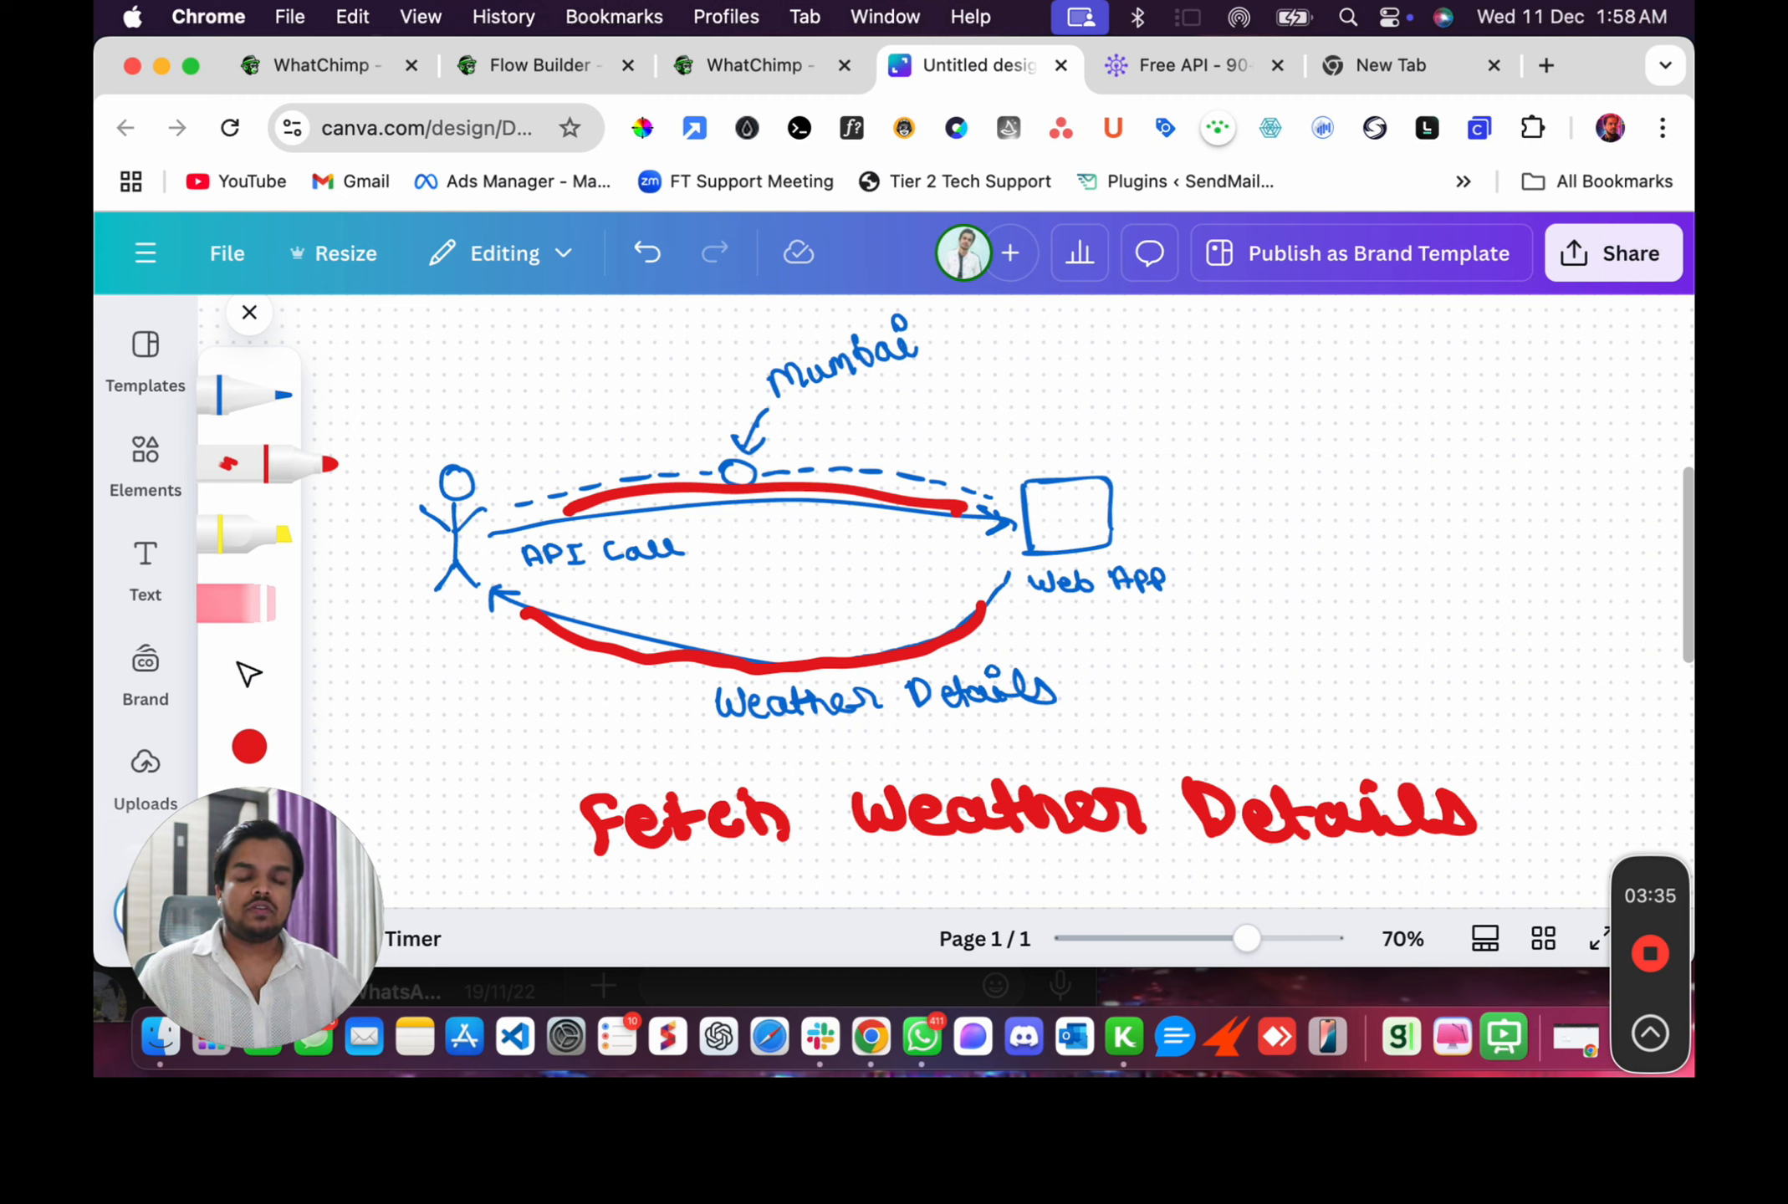
{"action": "left_click_drag", "start_coordinate": [731, 468], "coordinate": [734, 476]}
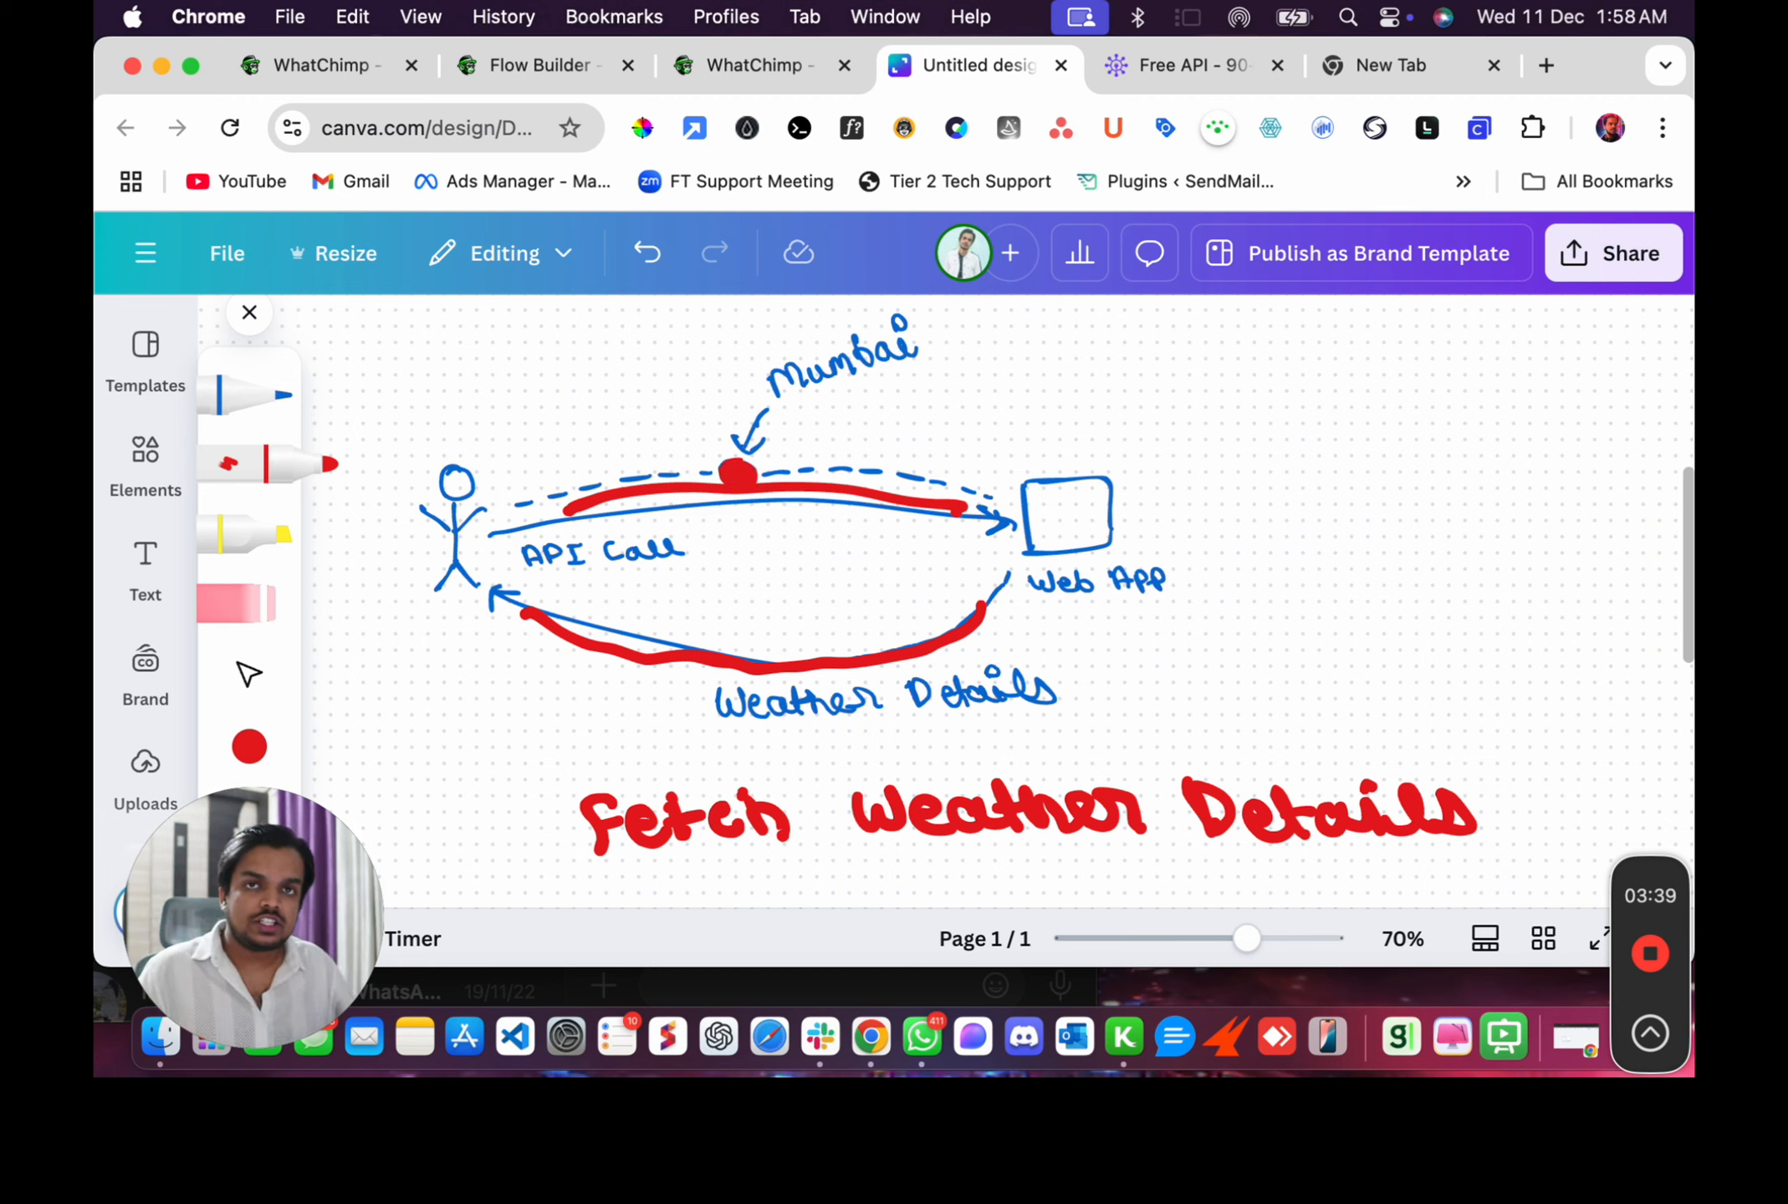
{"action": "left_click_drag", "start_coordinate": [786, 418], "coordinate": [907, 385]}
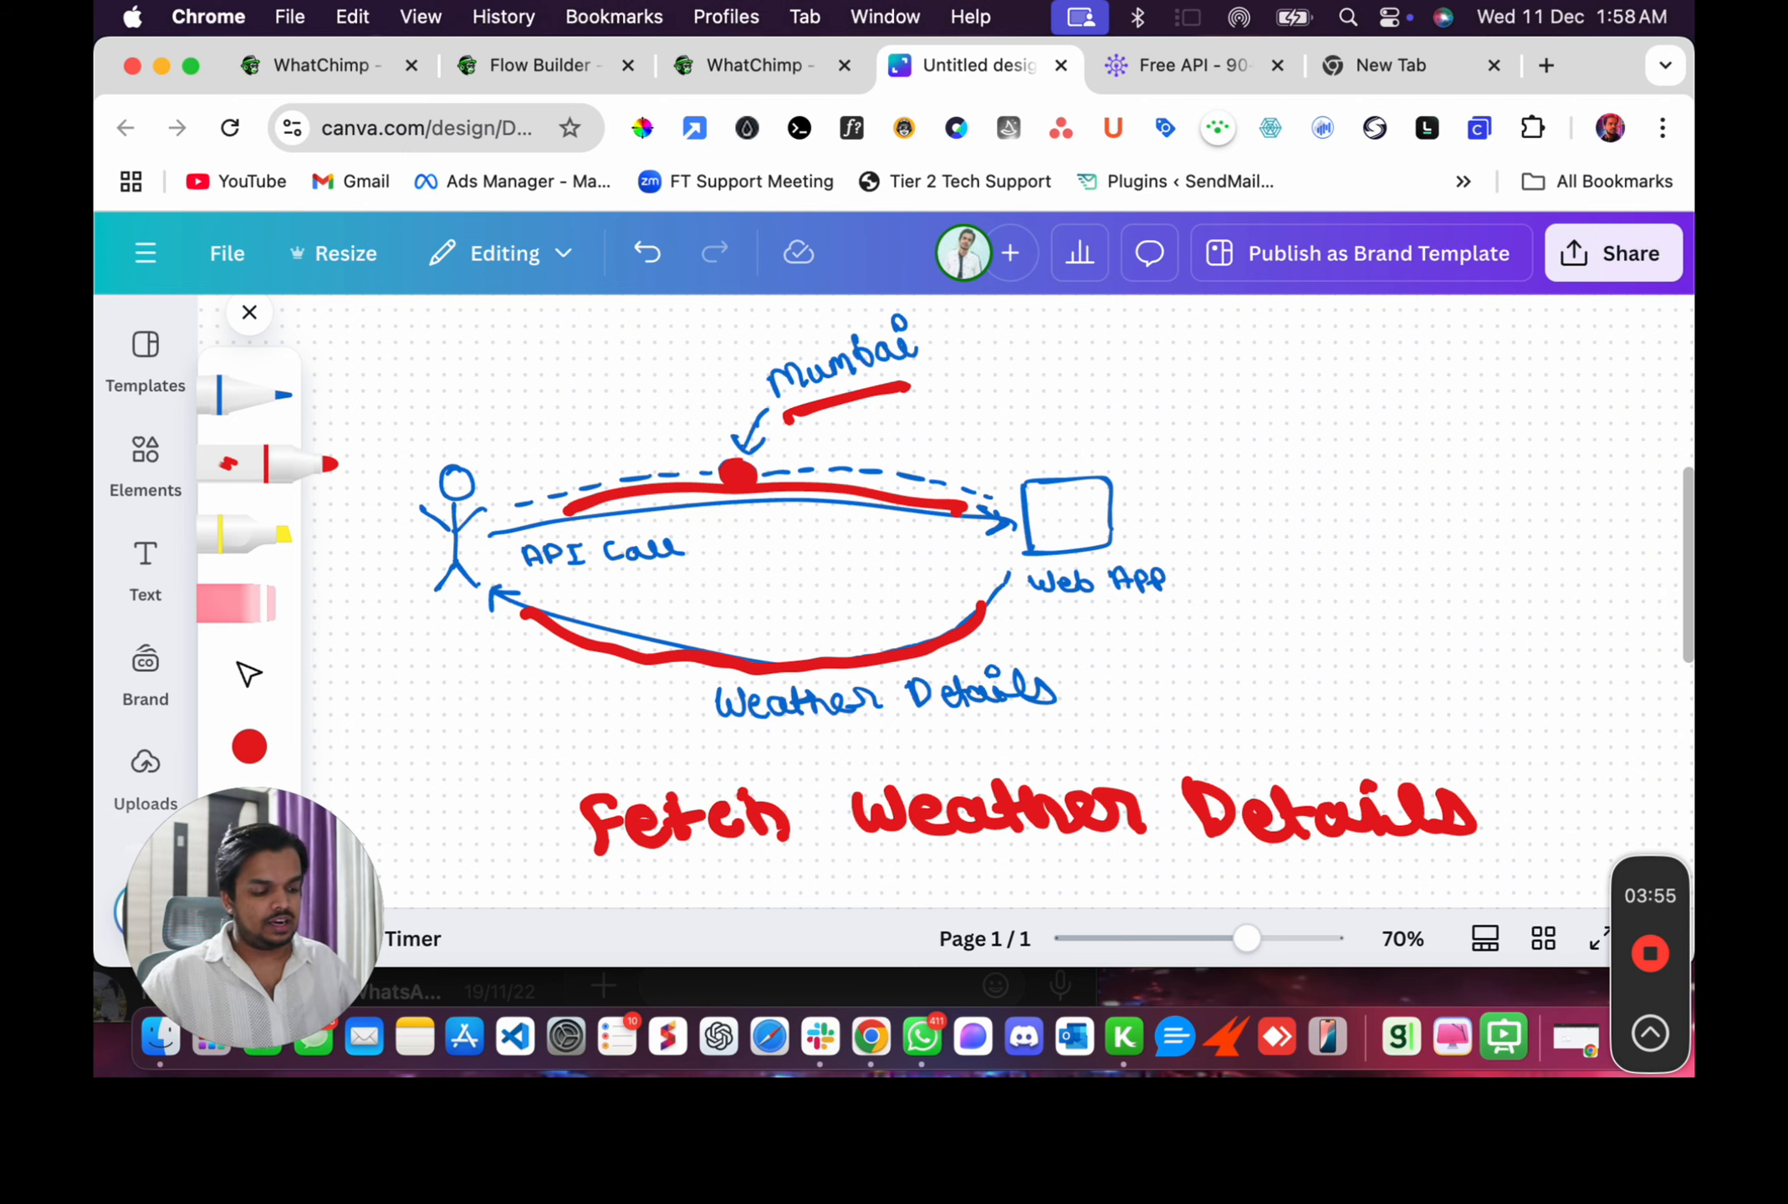
Scroll to the Fetch Gold Rates diagram, mark the Currency point, write "= USD" beside Currency and trace the return arrow in red.
{"action": "scroll", "coordinate": [1053, 585], "scroll_direction": "down", "scroll_amount": 10}
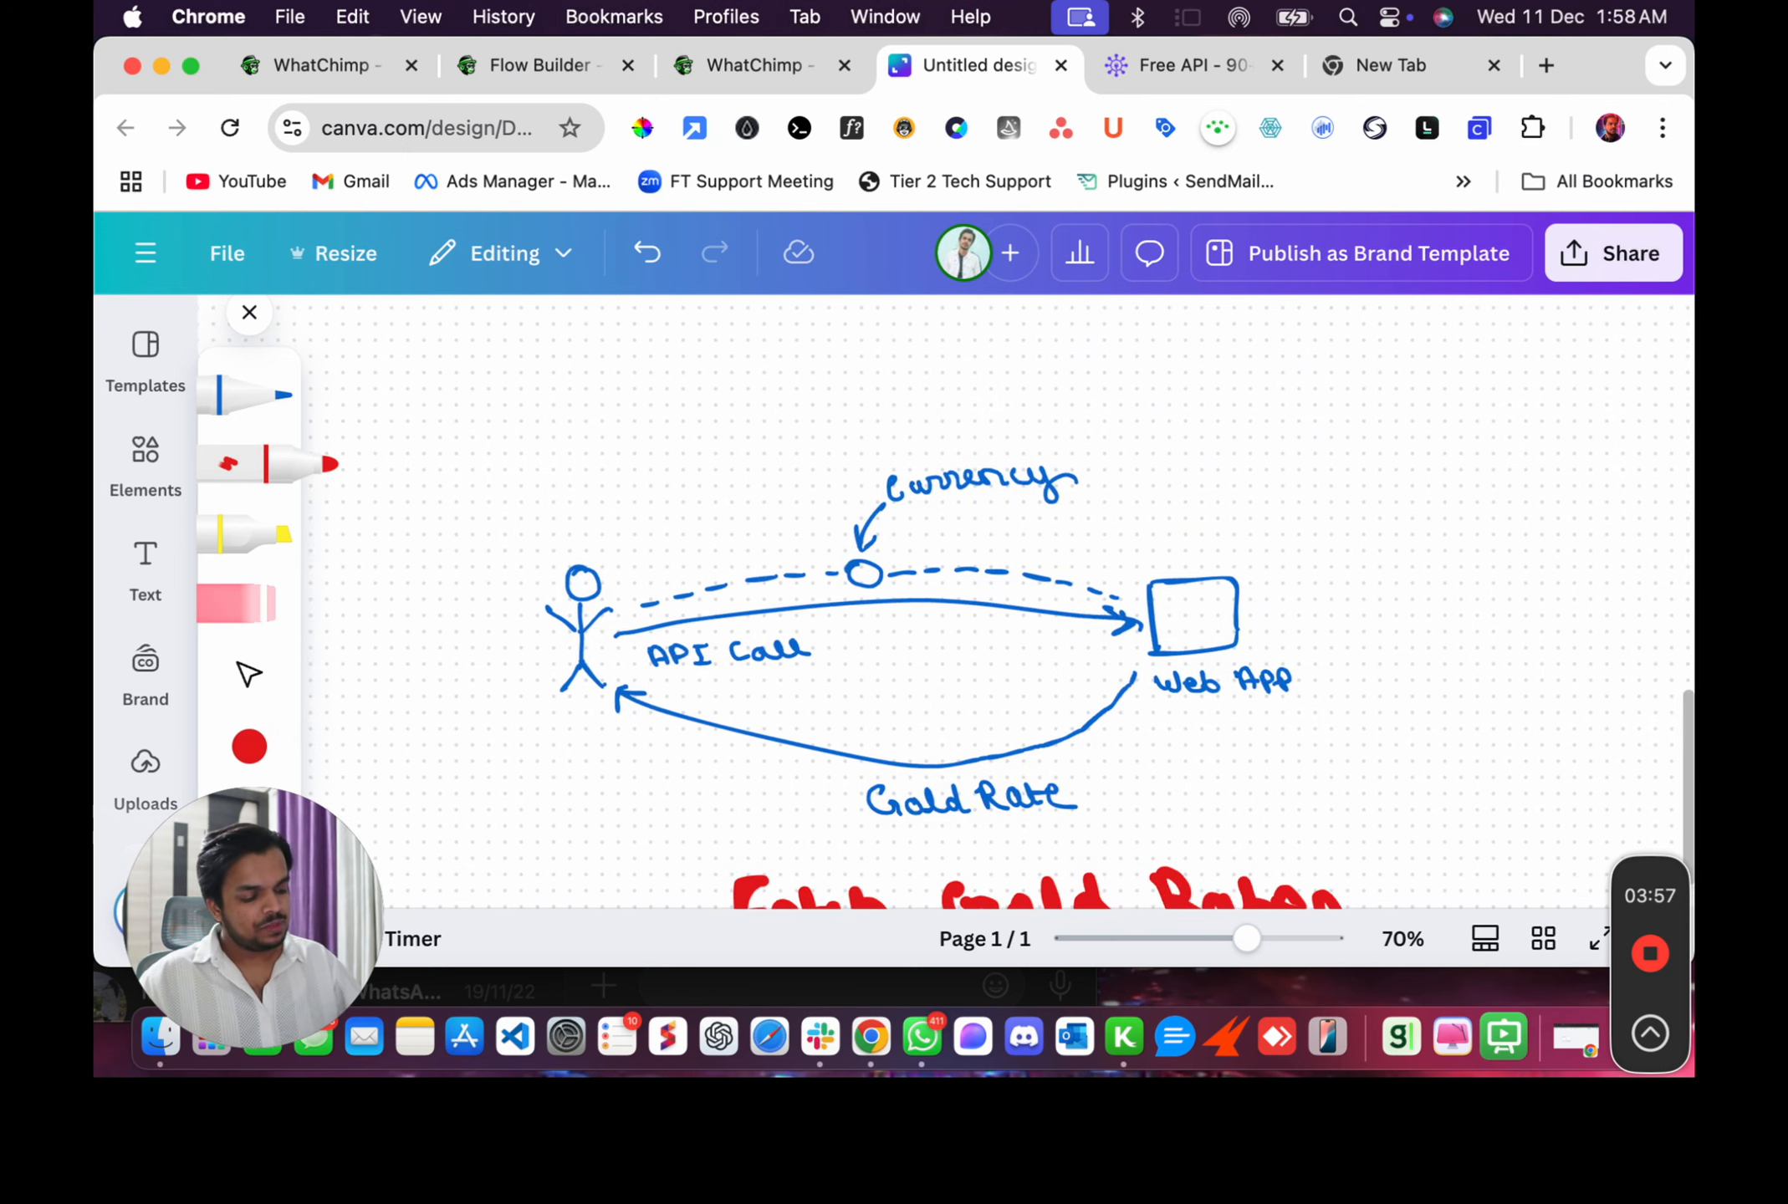
{"action": "scroll", "coordinate": [1053, 585], "scroll_direction": "down", "scroll_amount": 4}
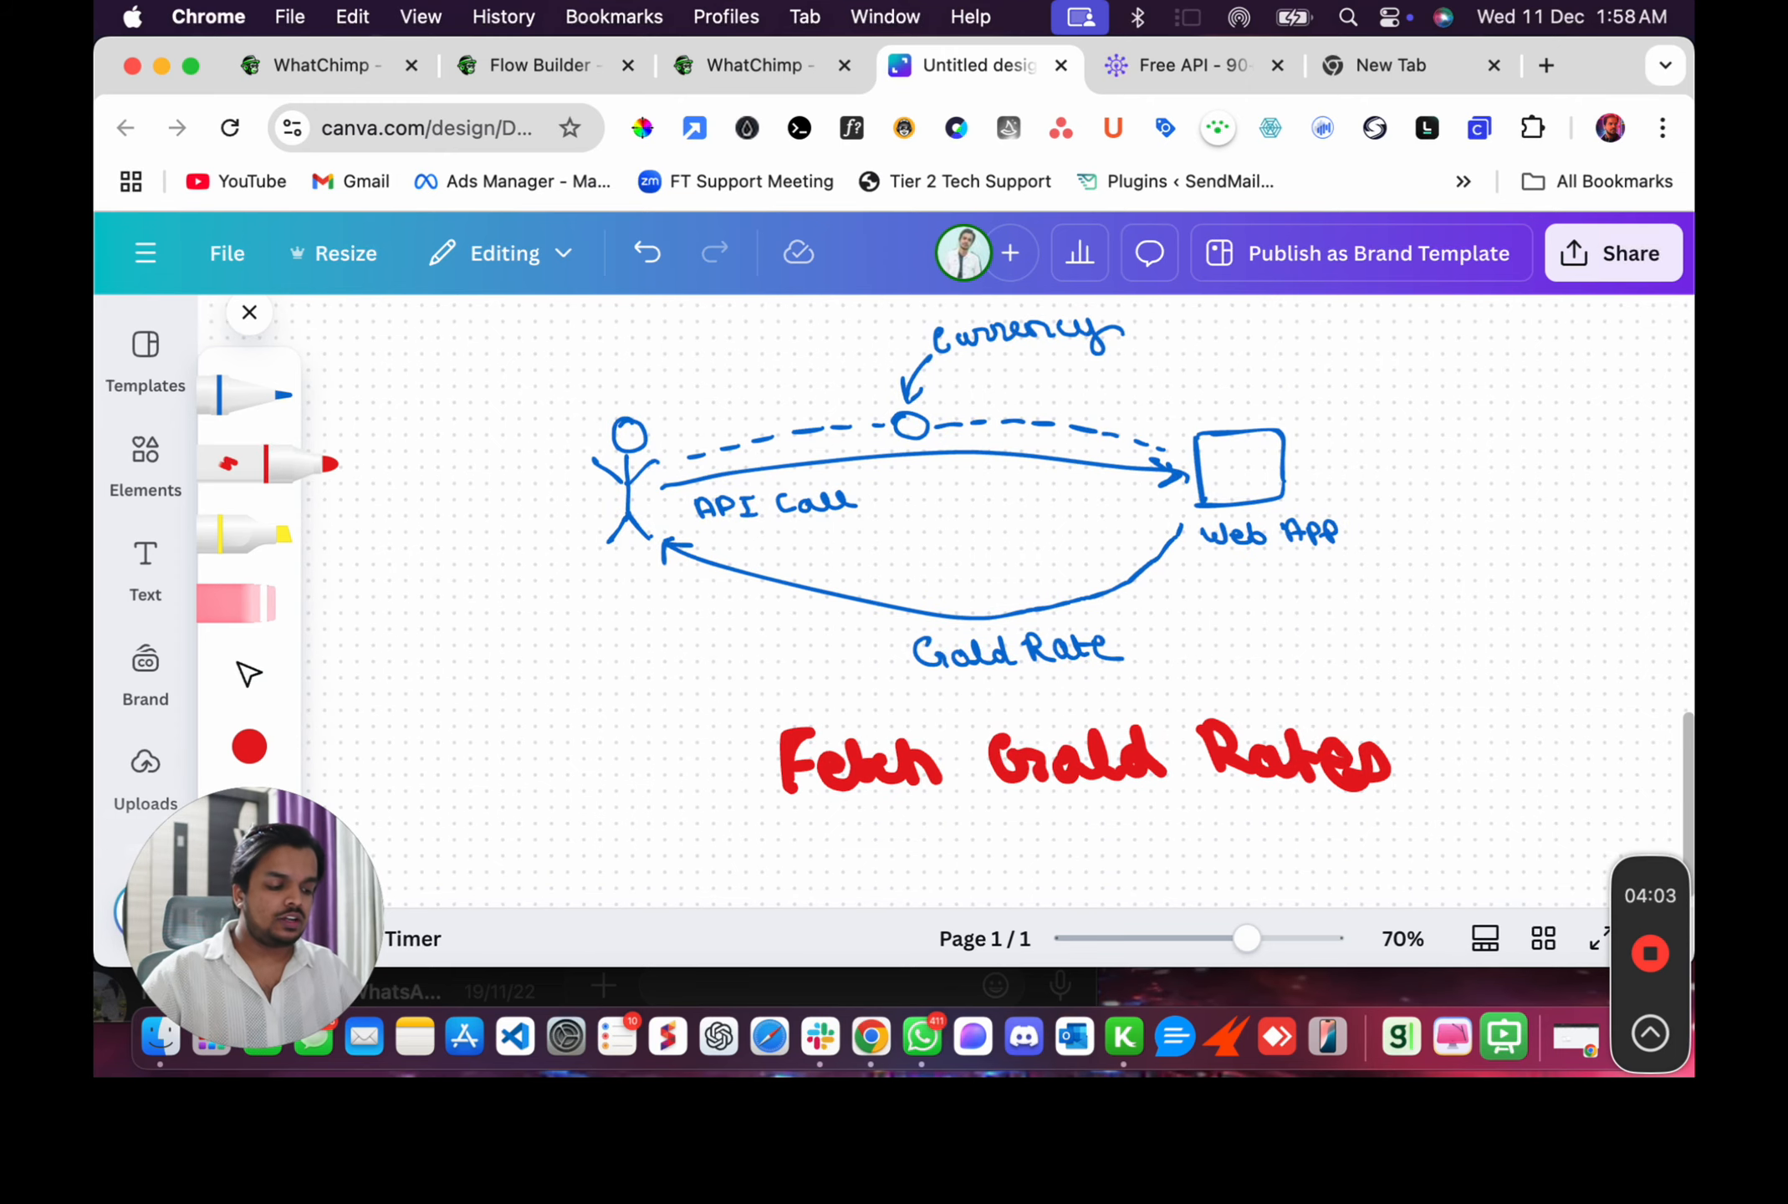
{"action": "left_click_drag", "start_coordinate": [912, 423], "coordinate": [910, 431]}
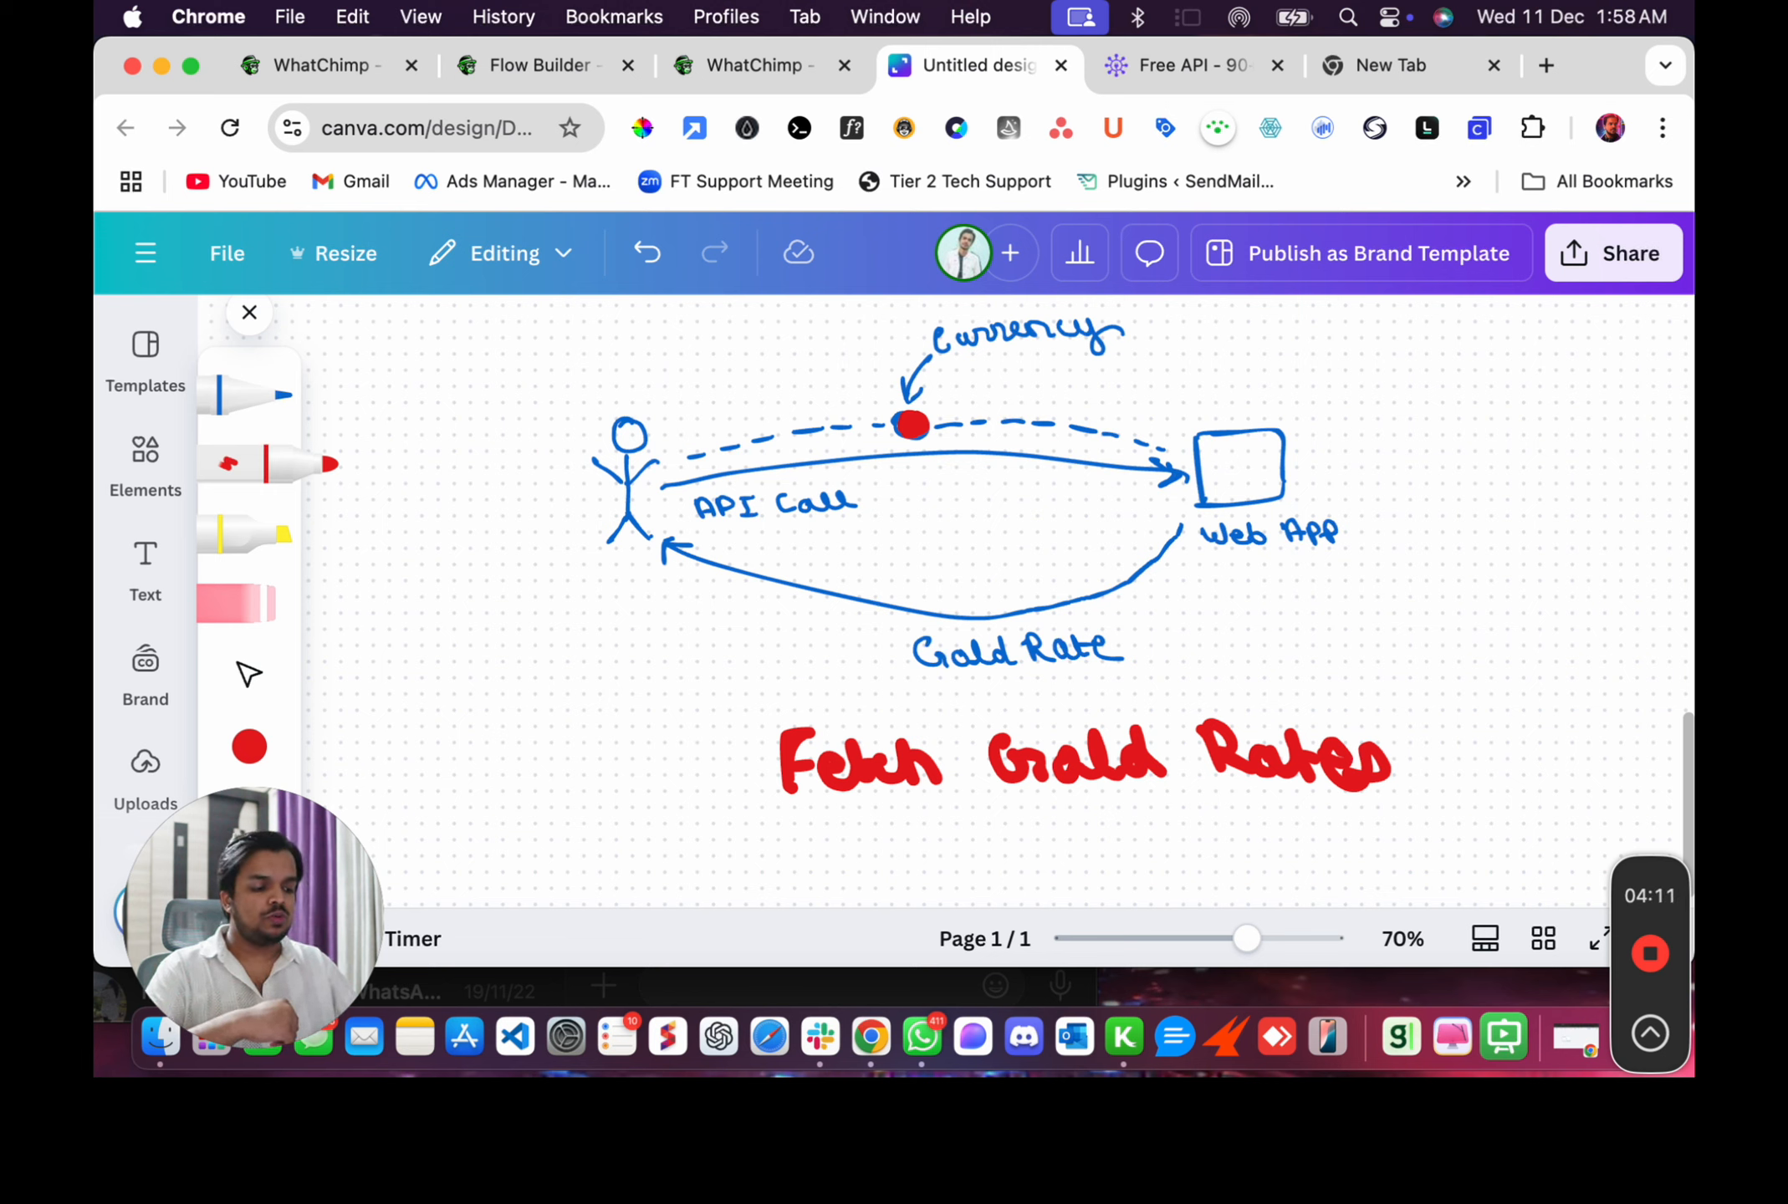
{"action": "mouse_move", "coordinate": [1127, 332]}
{"action": "left_mouse_down"}
{"action": "mouse_move", "coordinate": [1183, 328]}
{"action": "mouse_move", "coordinate": [1182, 344]}
{"action": "left_mouse_up"}
{"action": "mouse_move", "coordinate": [1201, 308]}
{"action": "left_mouse_down"}
{"action": "mouse_move", "coordinate": [1212, 336]}
{"action": "mouse_move", "coordinate": [1222, 313]}
{"action": "mouse_move", "coordinate": [1251, 331]}
{"action": "mouse_move", "coordinate": [1239, 342]}
{"action": "mouse_move", "coordinate": [1286, 344]}
{"action": "left_mouse_up"}
{"action": "mouse_move", "coordinate": [1281, 310]}
{"action": "left_mouse_down"}
{"action": "mouse_move", "coordinate": [1297, 335]}
{"action": "mouse_move", "coordinate": [1256, 351]}
{"action": "left_mouse_up"}
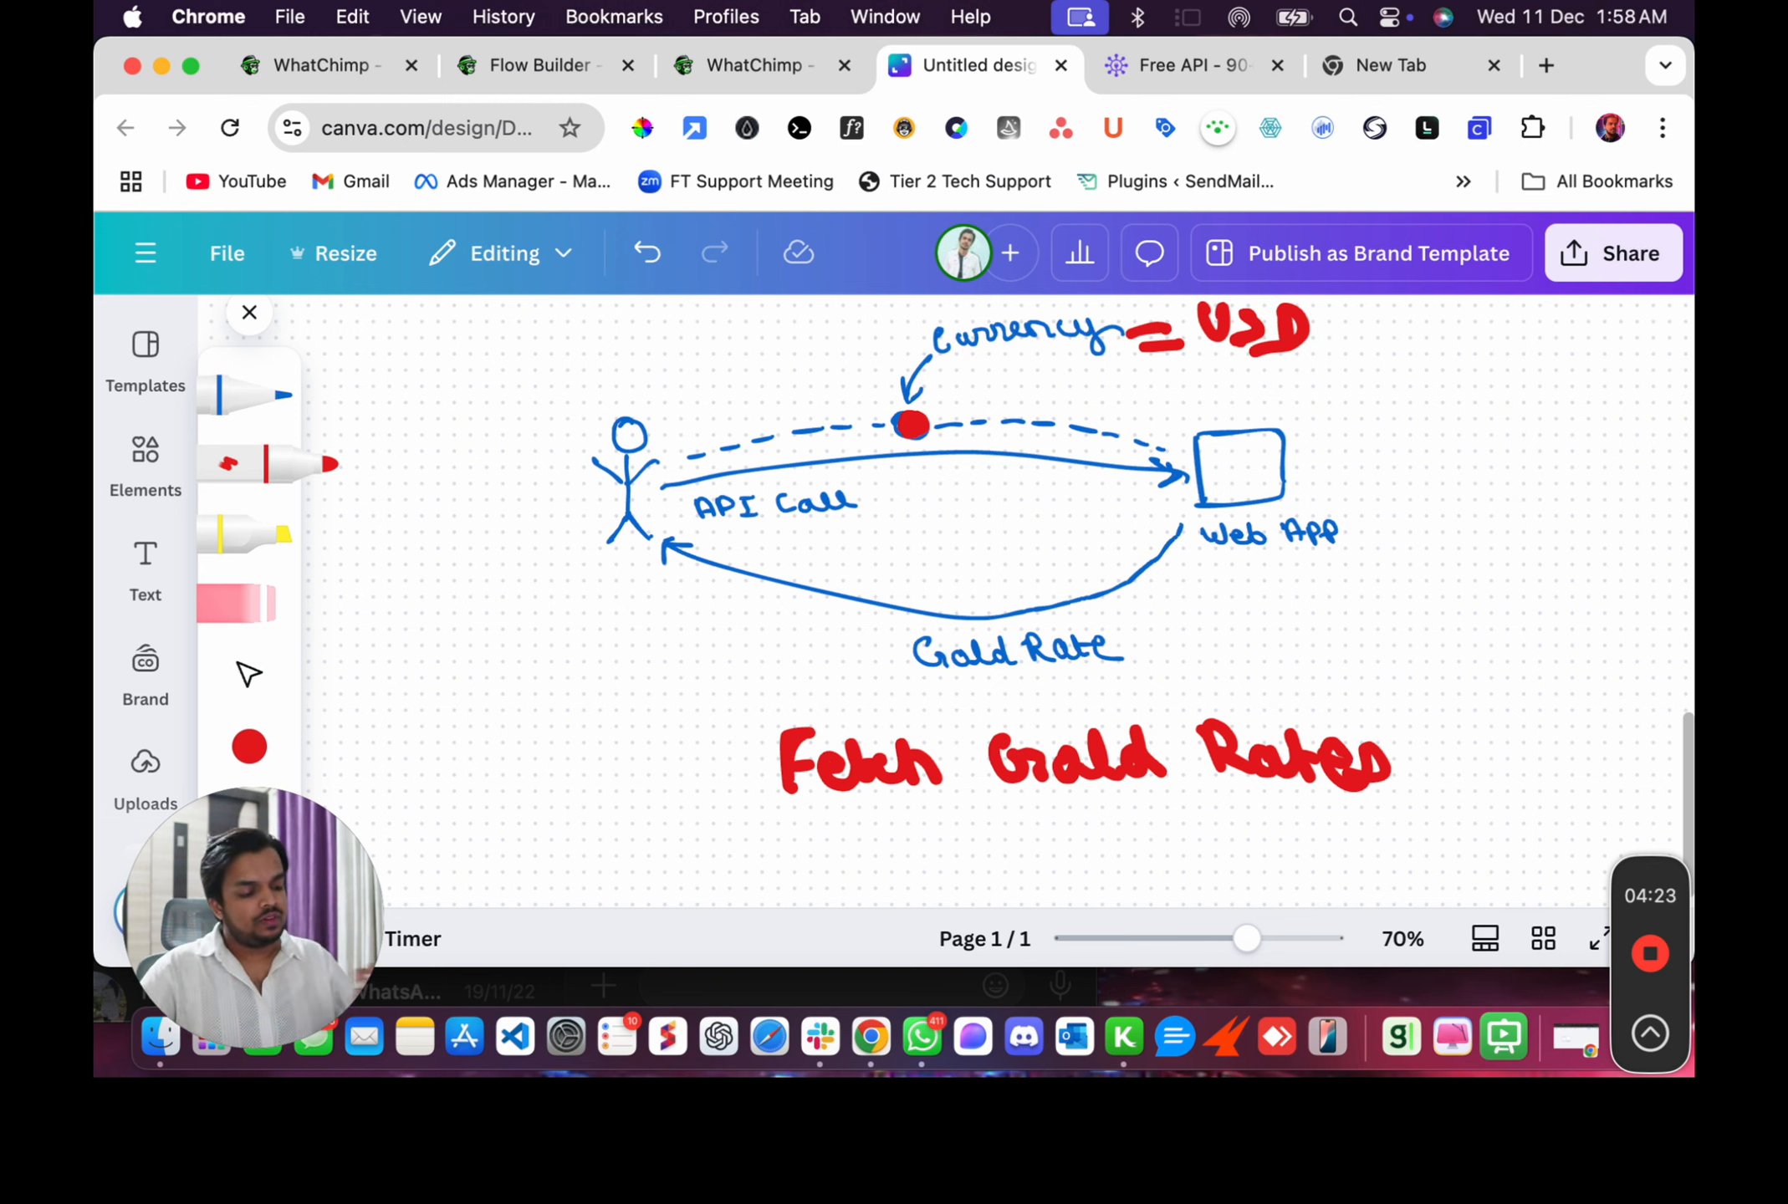
{"action": "mouse_move", "coordinate": [1181, 525]}
{"action": "left_mouse_down"}
{"action": "mouse_move", "coordinate": [1125, 577]}
{"action": "mouse_move", "coordinate": [953, 618]}
{"action": "mouse_move", "coordinate": [641, 556]}
{"action": "left_mouse_up"}
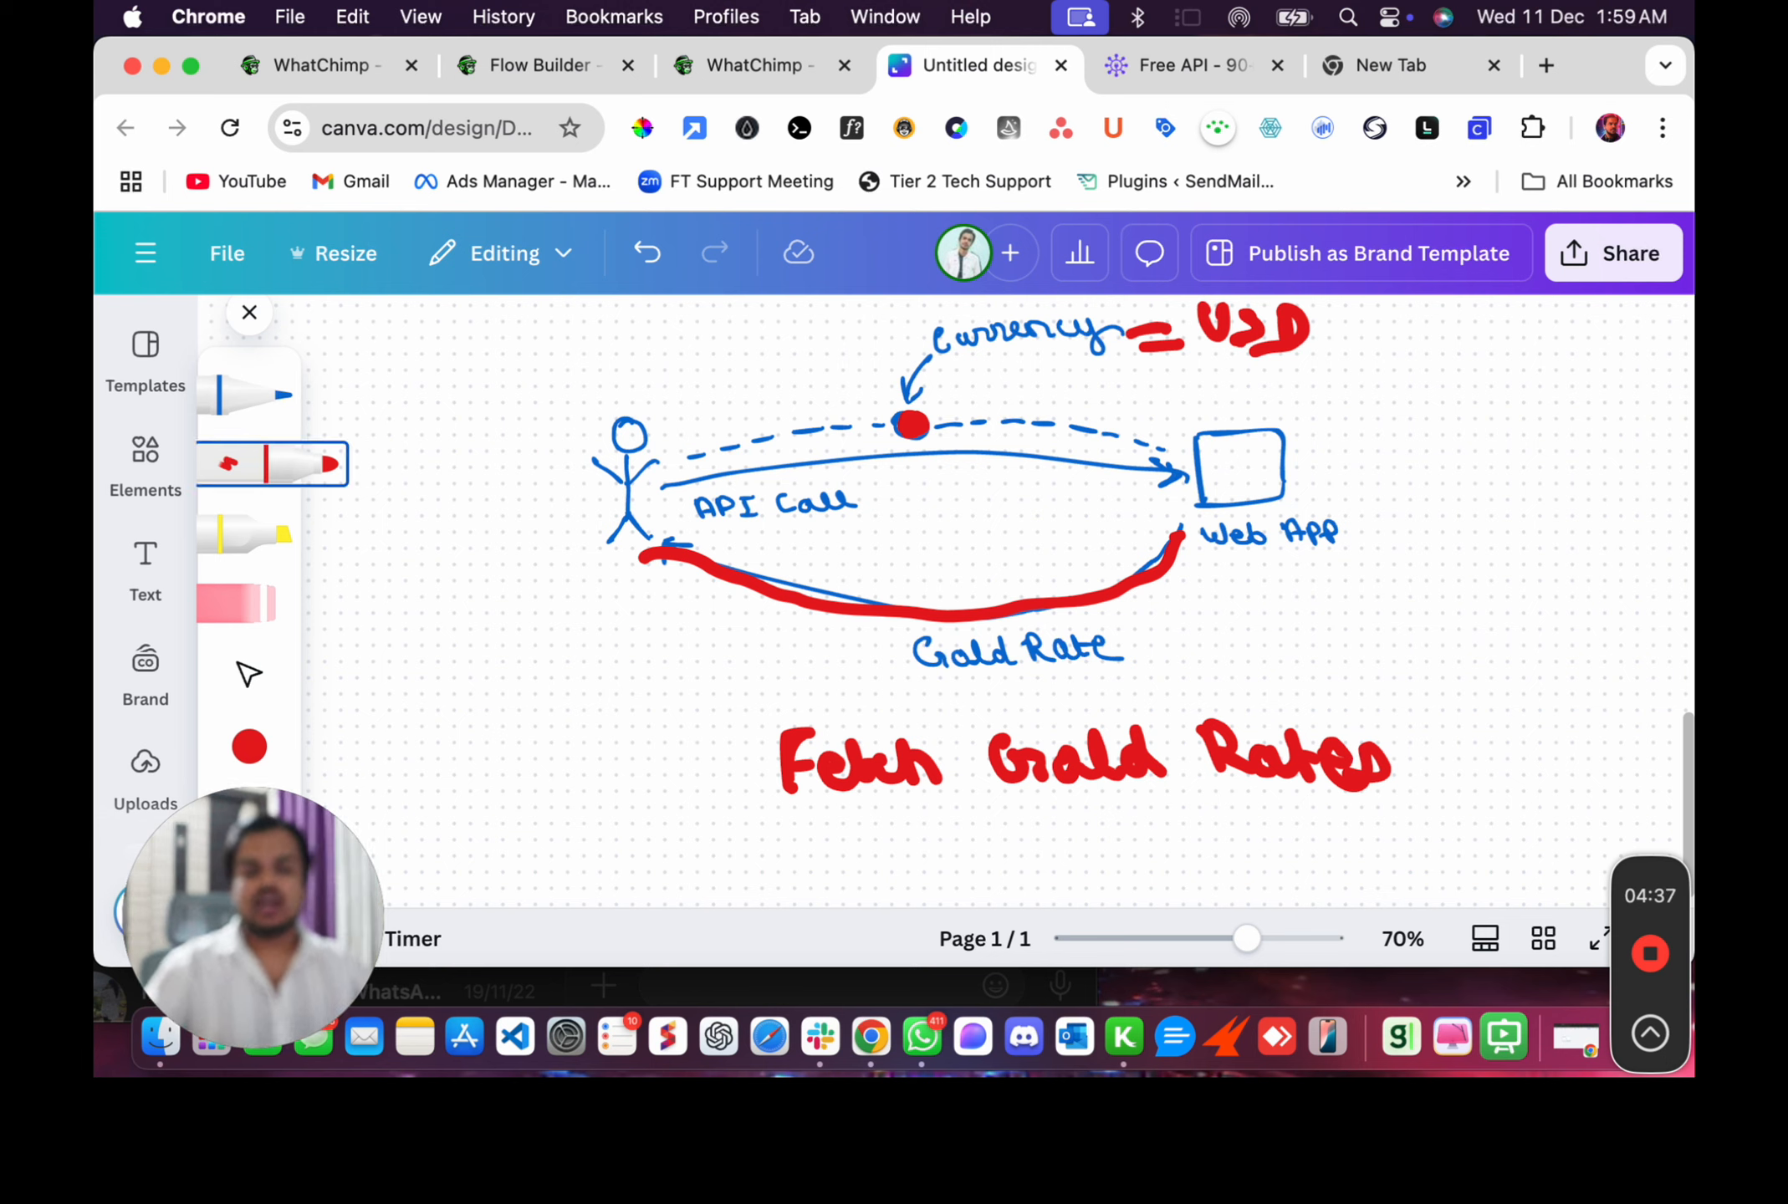
Switch to the Free API tab and zoom the page out to 90%.
{"action": "left_click", "coordinate": [1204, 65]}
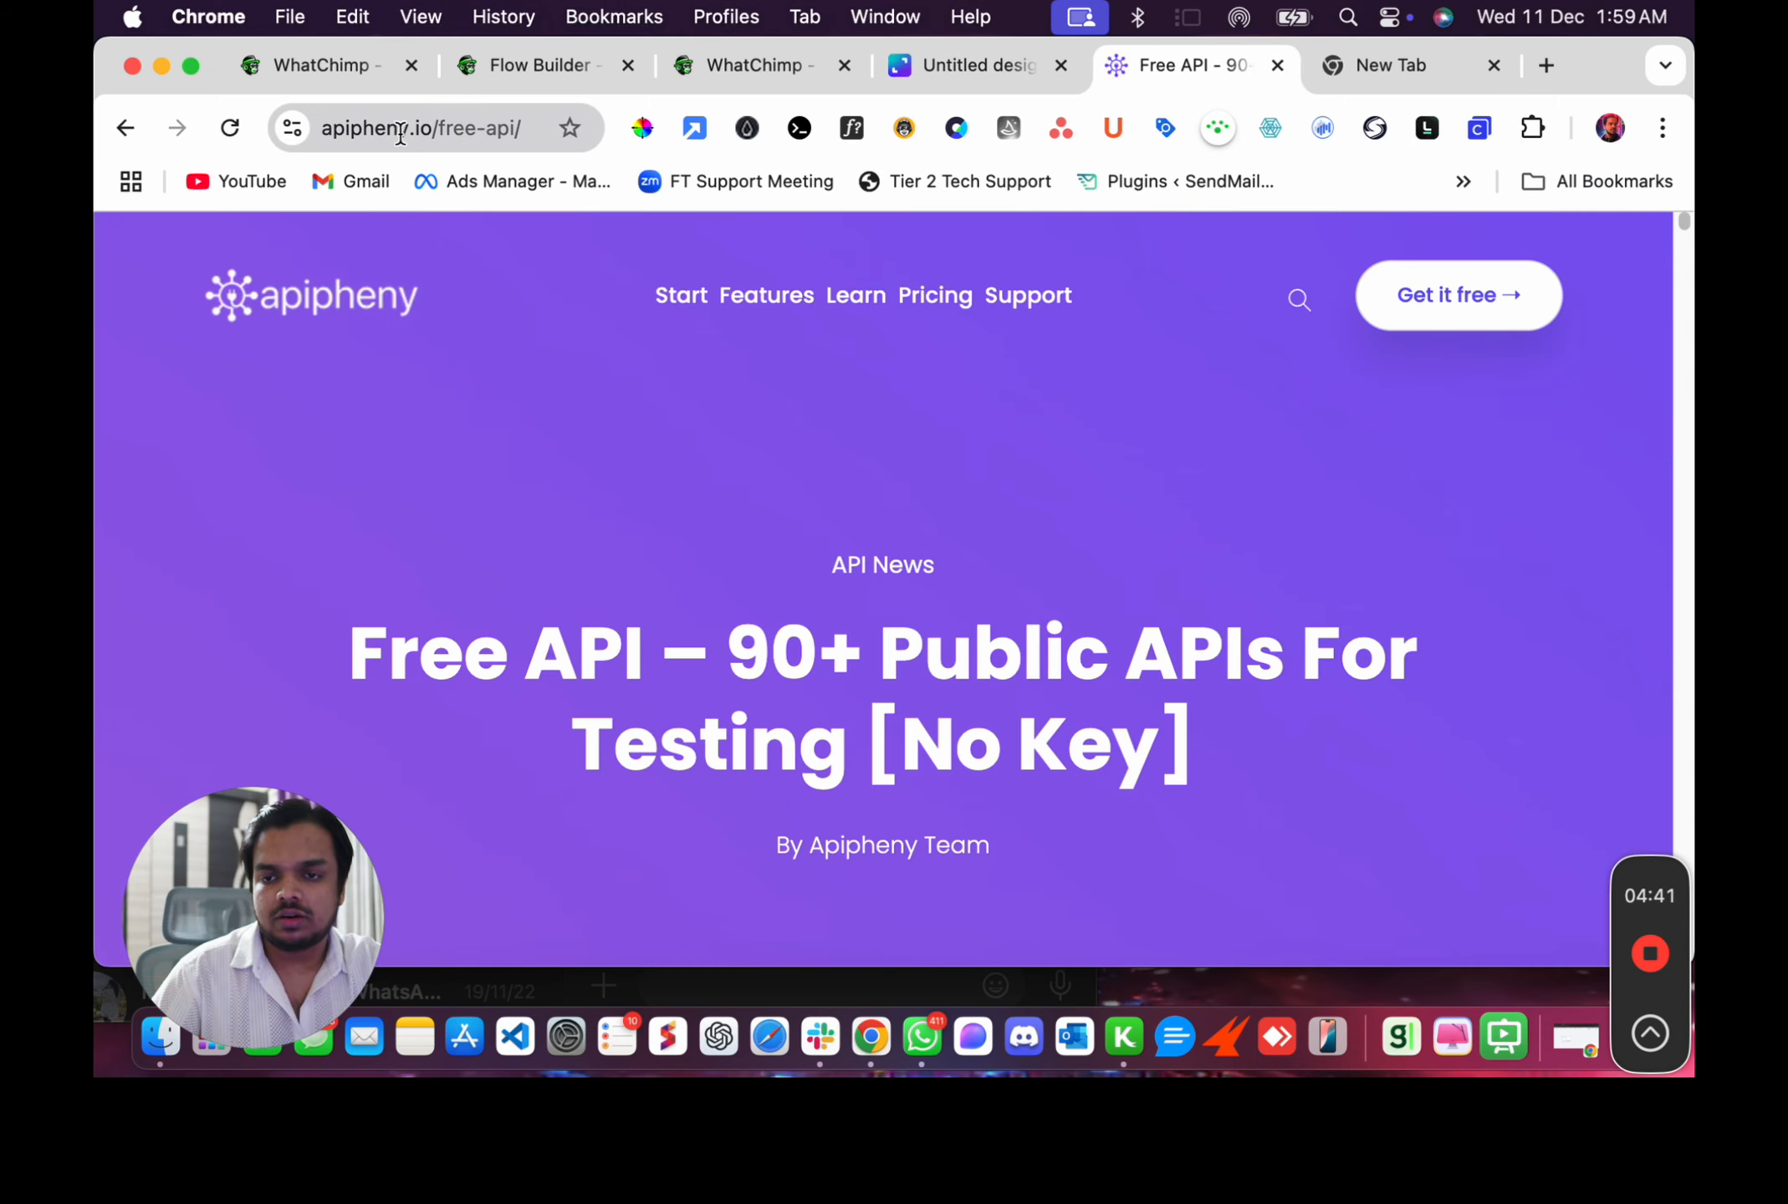
{"action": "left_click_drag", "start_coordinate": [363, 129], "coordinate": [458, 134]}
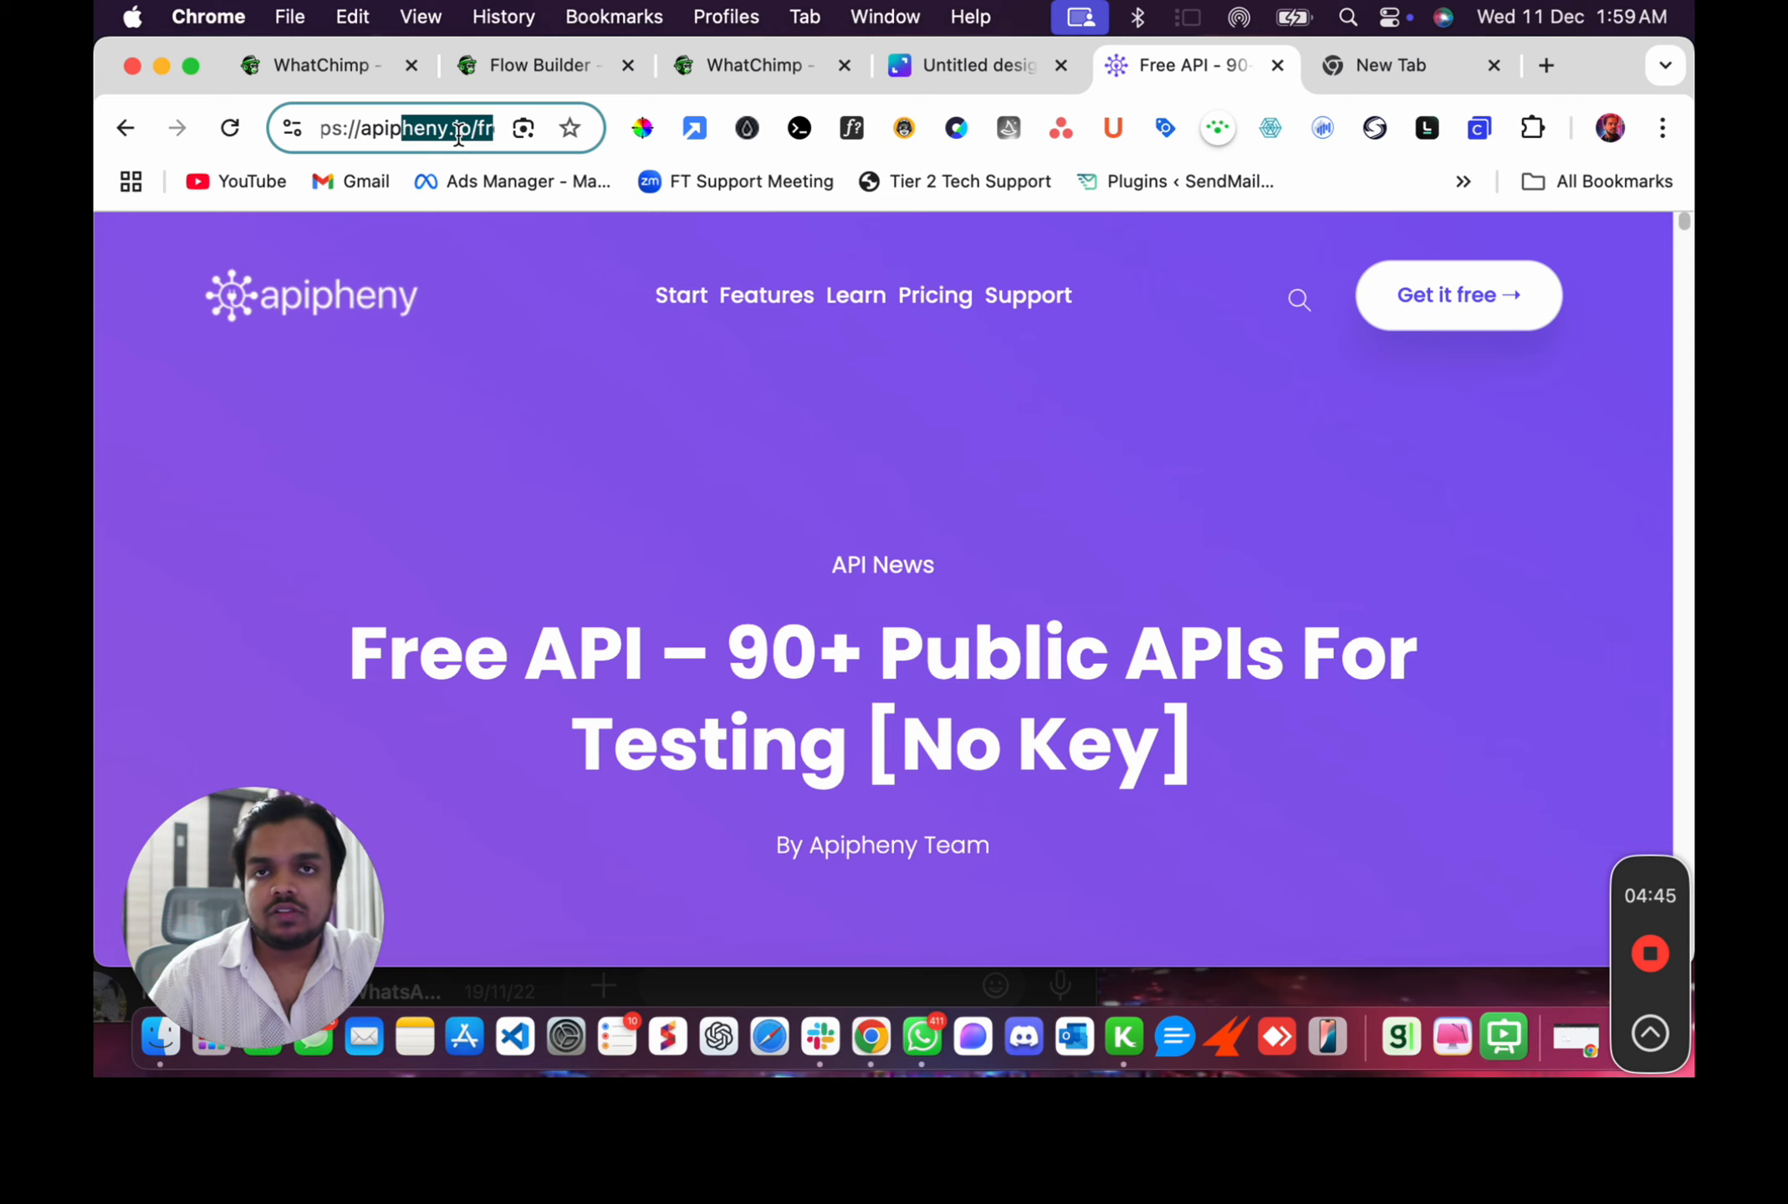
{"action": "key", "text": "super+minus"}
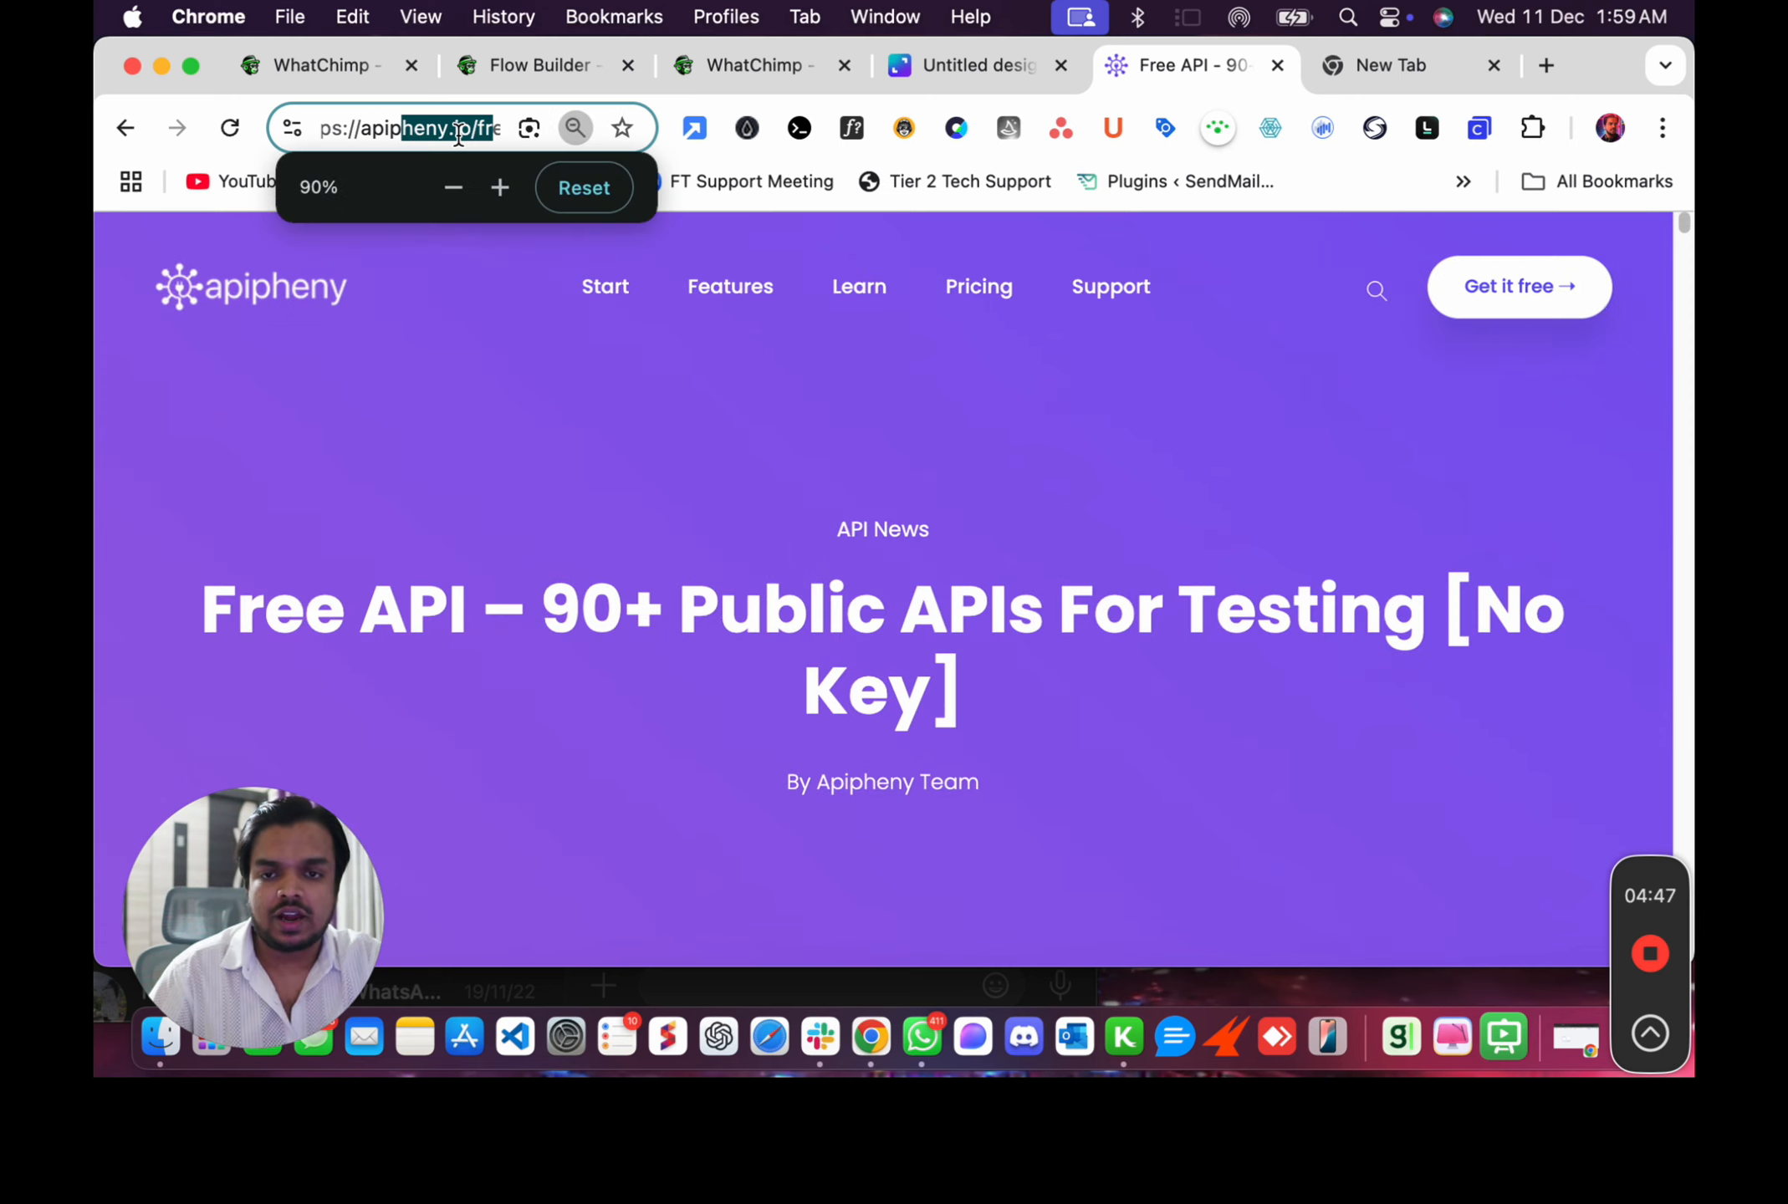
{"action": "left_click", "coordinate": [675, 460]}
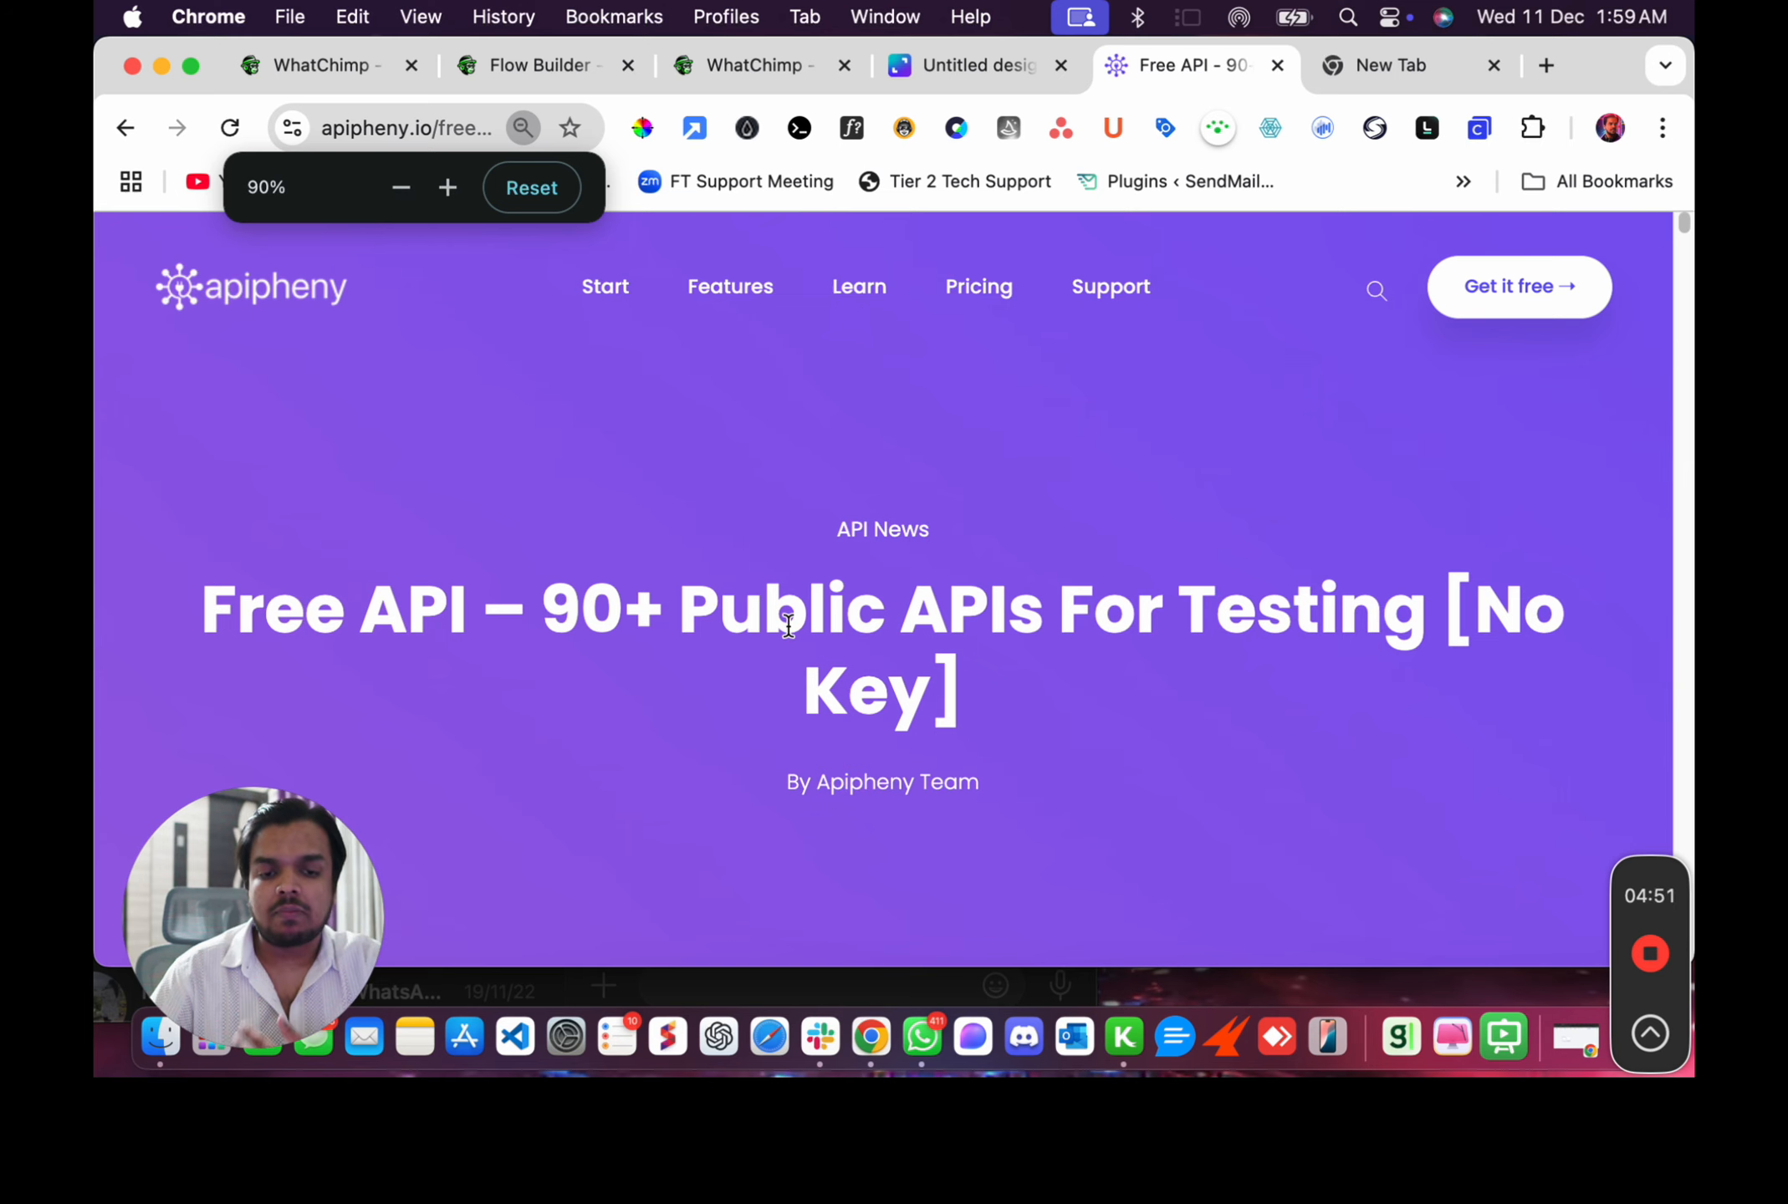
Scroll through the free API list and highlight the Public APIs entry's name and description.
{"action": "scroll", "coordinate": [789, 623], "scroll_direction": "down", "scroll_amount": 2}
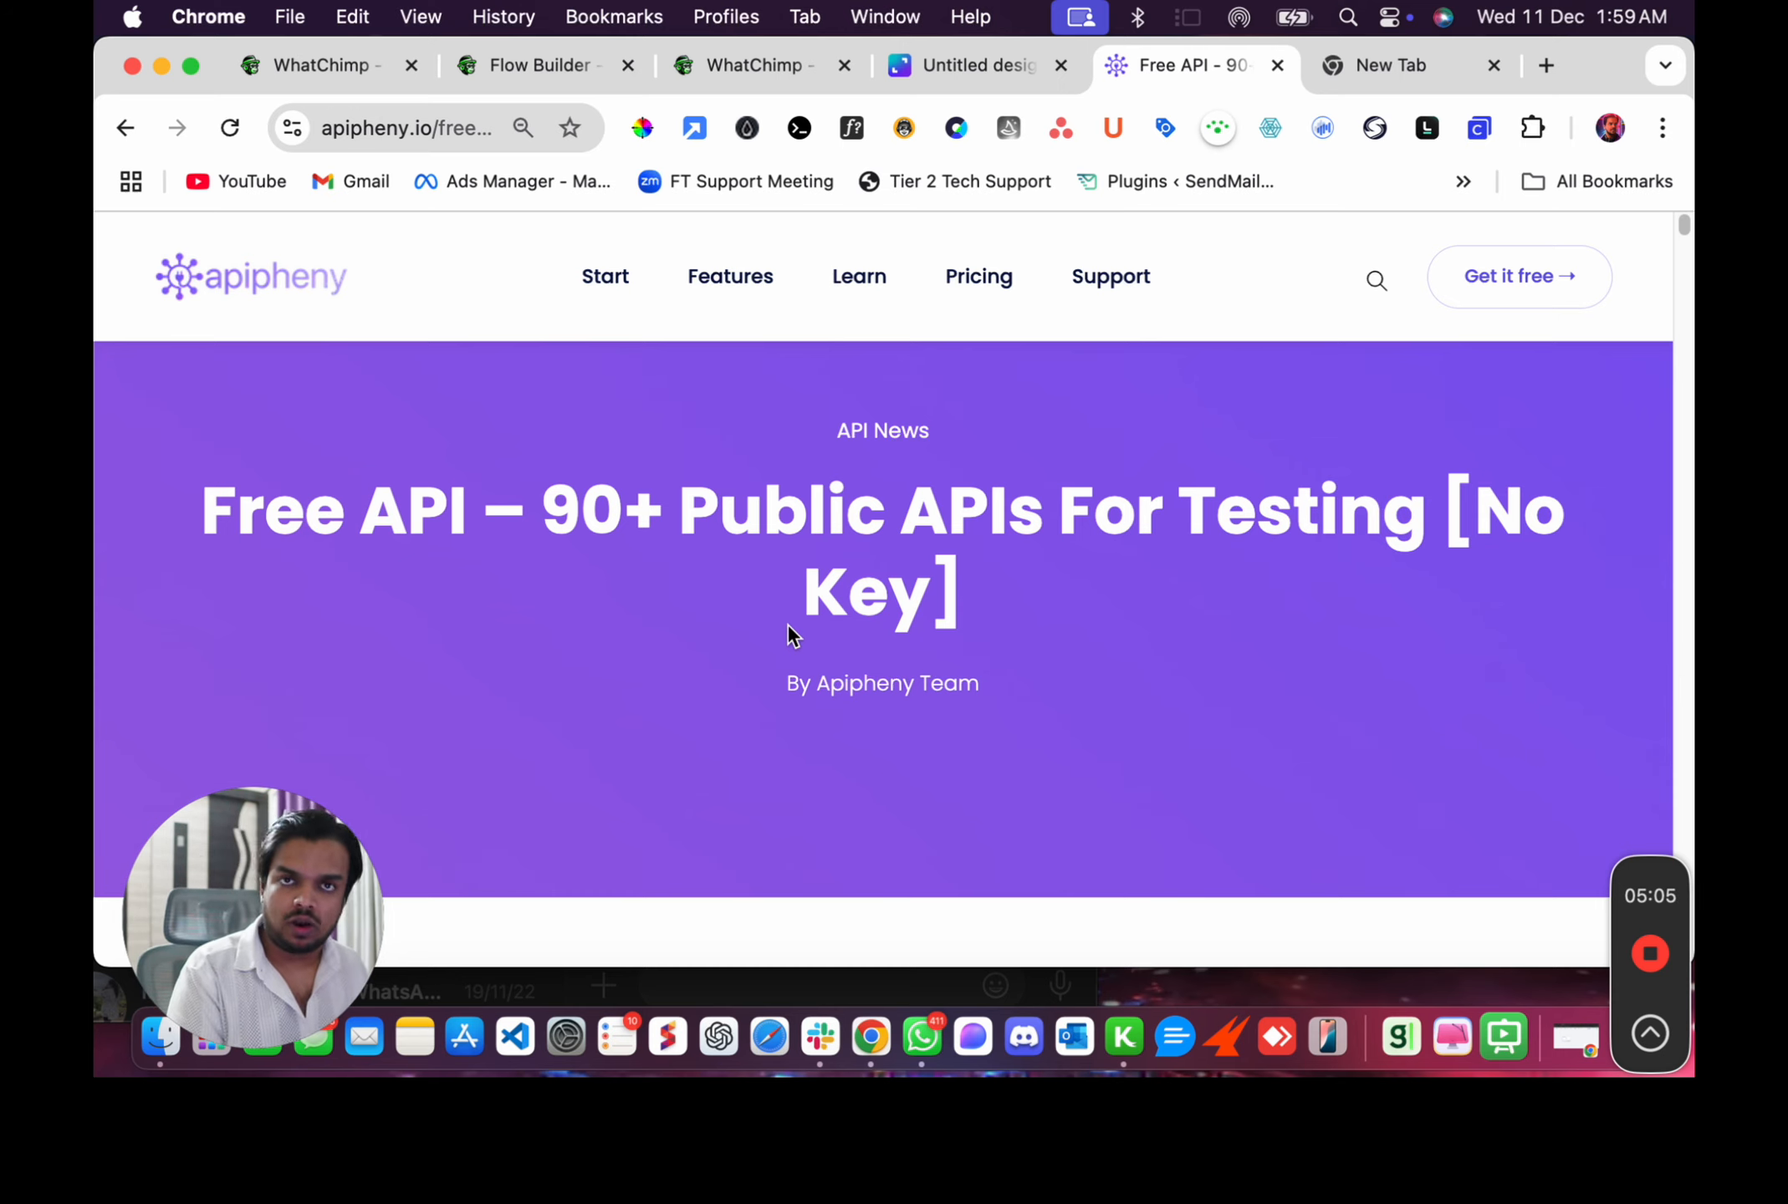
{"action": "scroll", "coordinate": [788, 625], "scroll_direction": "down", "scroll_amount": 10}
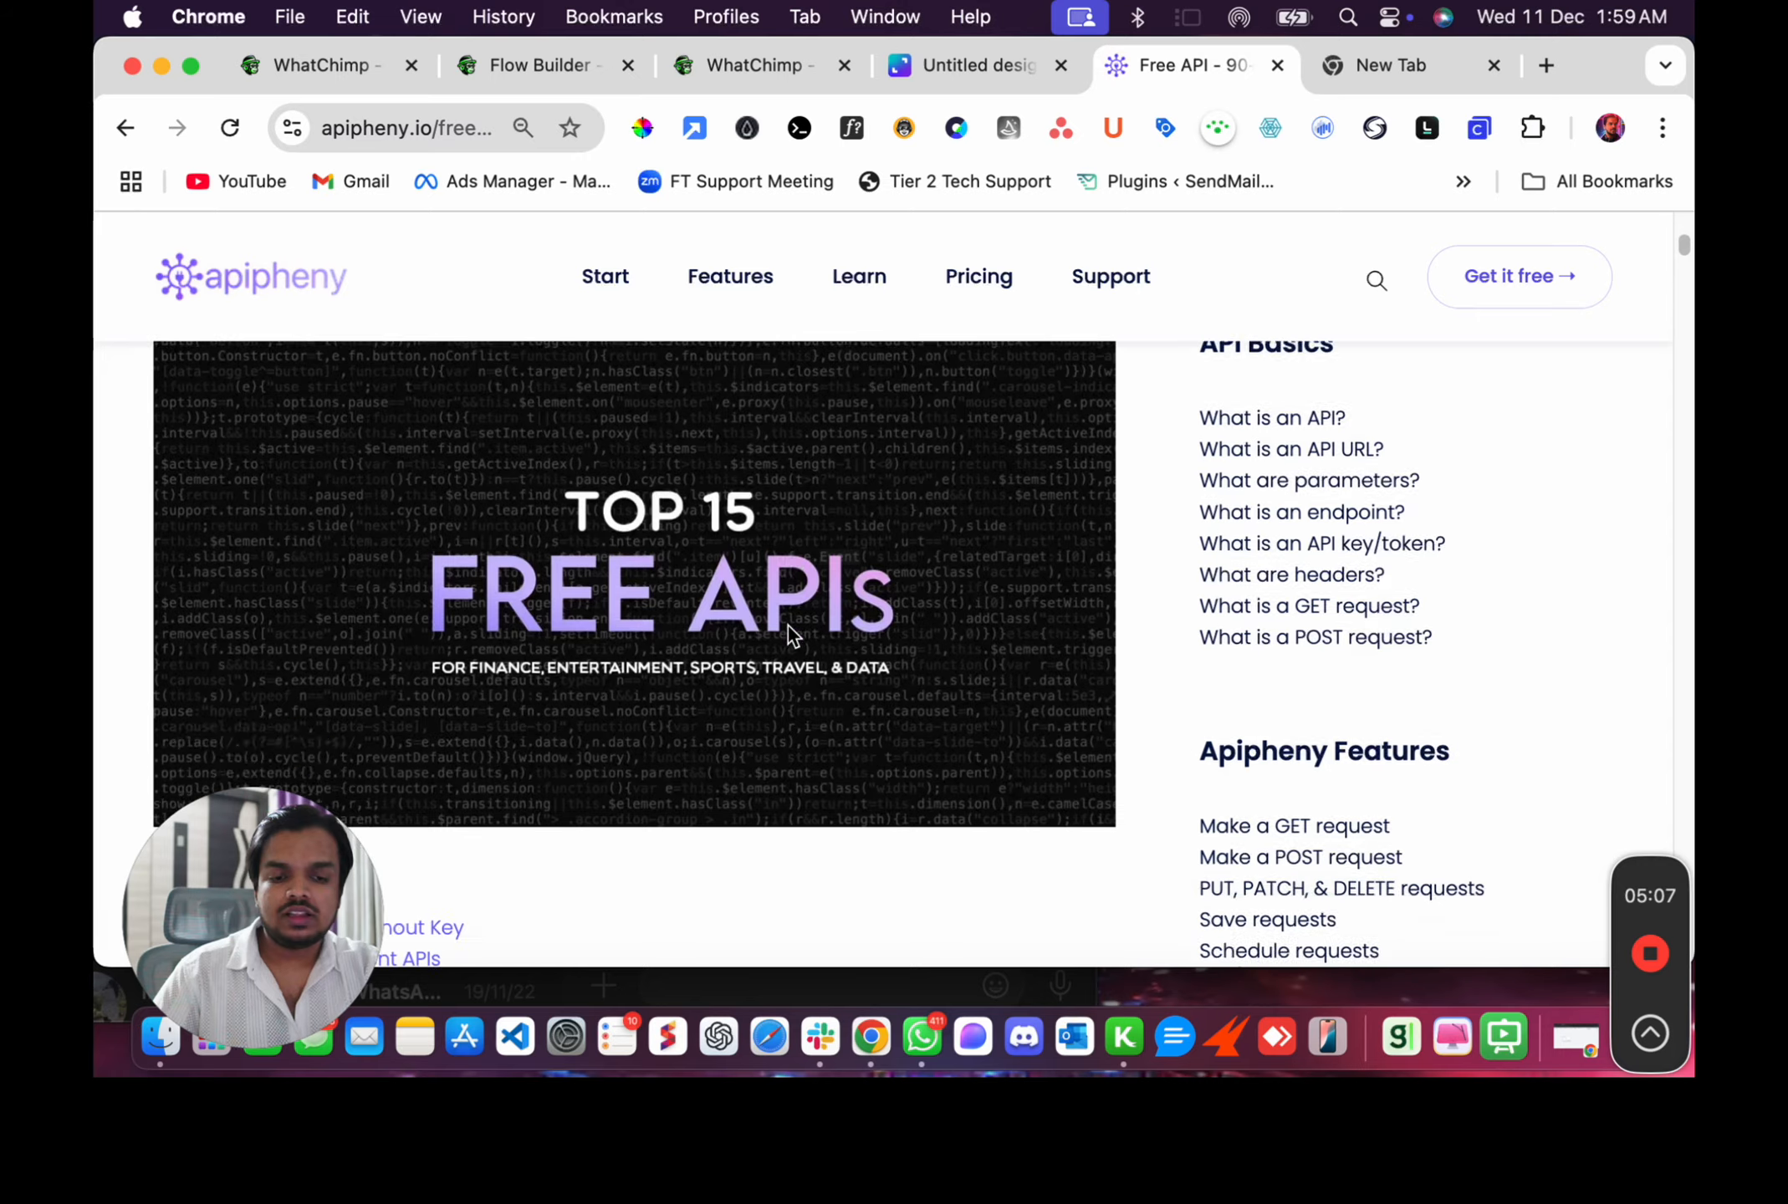
{"action": "scroll", "coordinate": [786, 623], "scroll_direction": "down", "scroll_amount": 5}
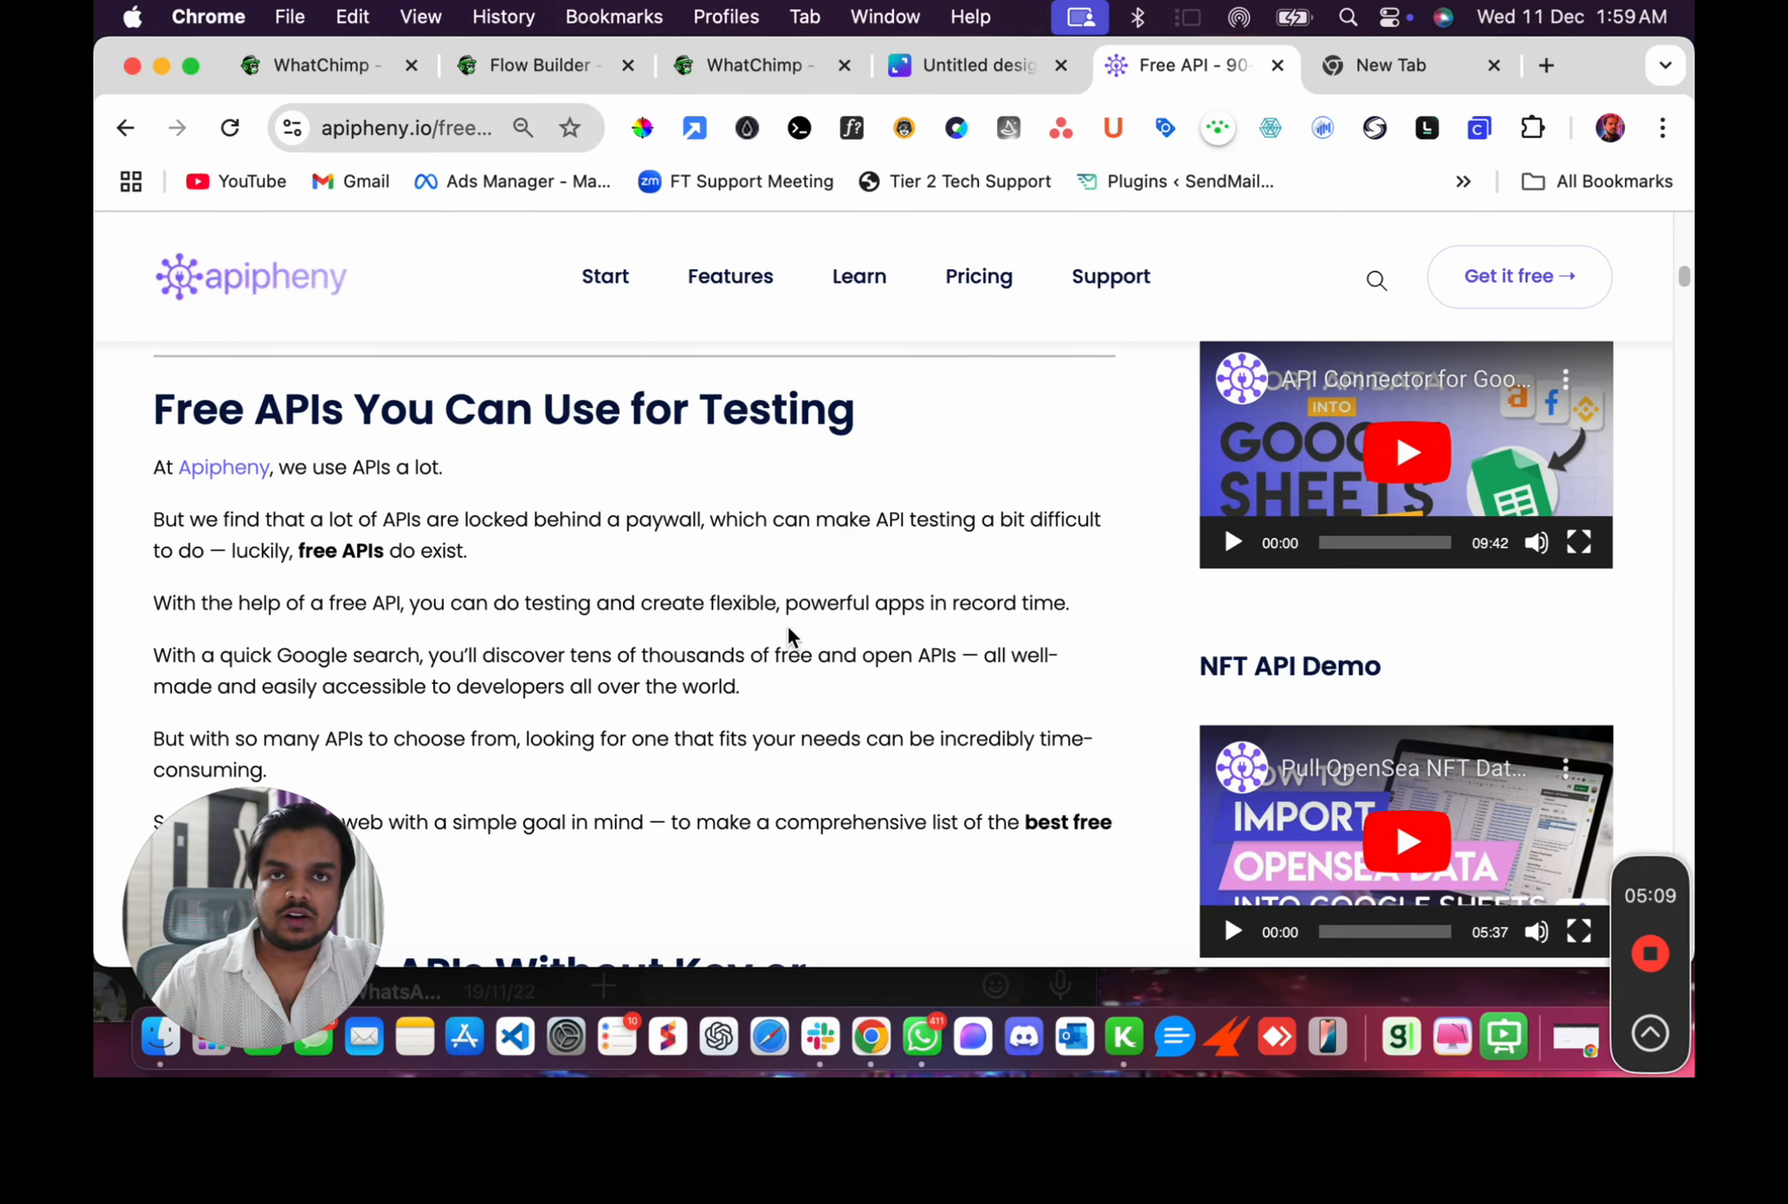
{"action": "scroll", "coordinate": [771, 752], "scroll_direction": "down", "scroll_amount": 4}
{"action": "scroll", "coordinate": [771, 753], "scroll_direction": "down", "scroll_amount": 5}
{"action": "scroll", "coordinate": [771, 753], "scroll_direction": "down", "scroll_amount": 10}
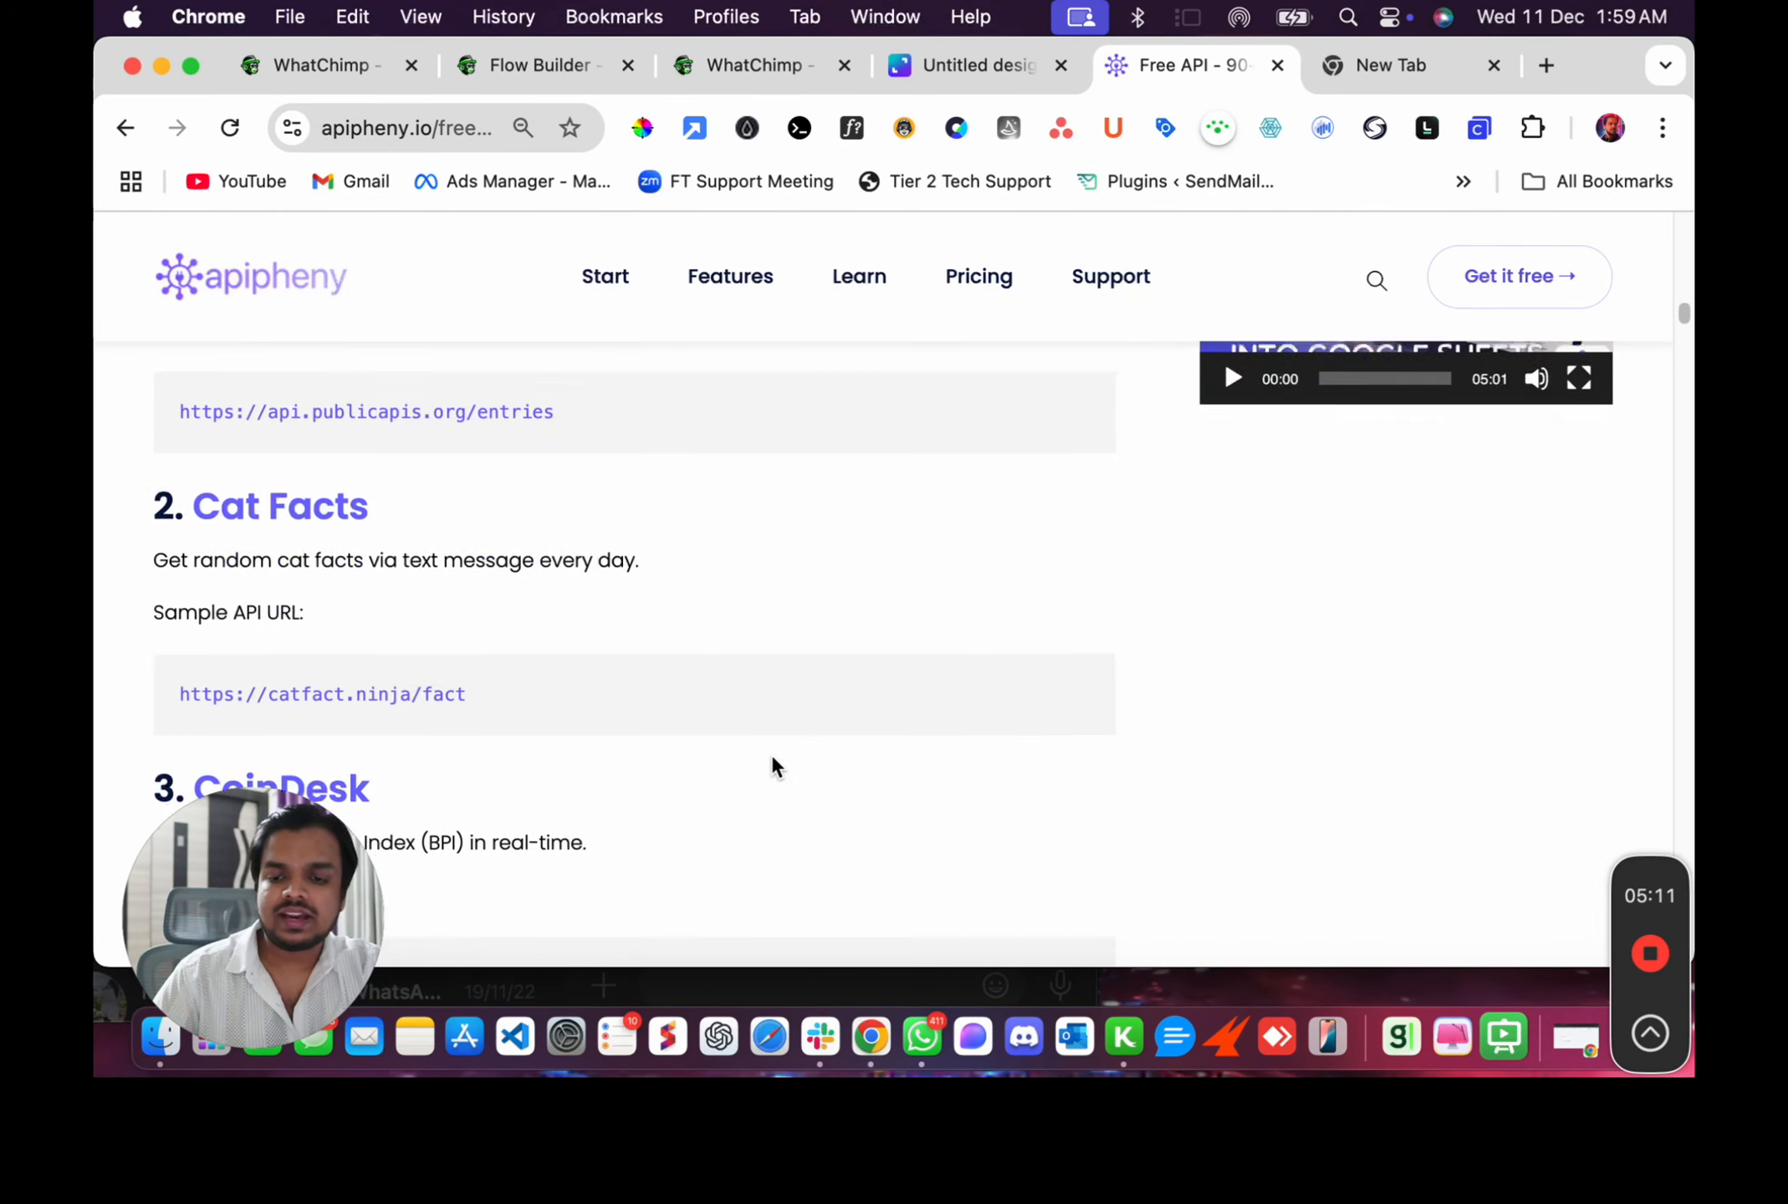
{"action": "scroll", "coordinate": [773, 758], "scroll_direction": "up", "scroll_amount": 3}
{"action": "left_click_drag", "start_coordinate": [167, 428], "coordinate": [377, 439]}
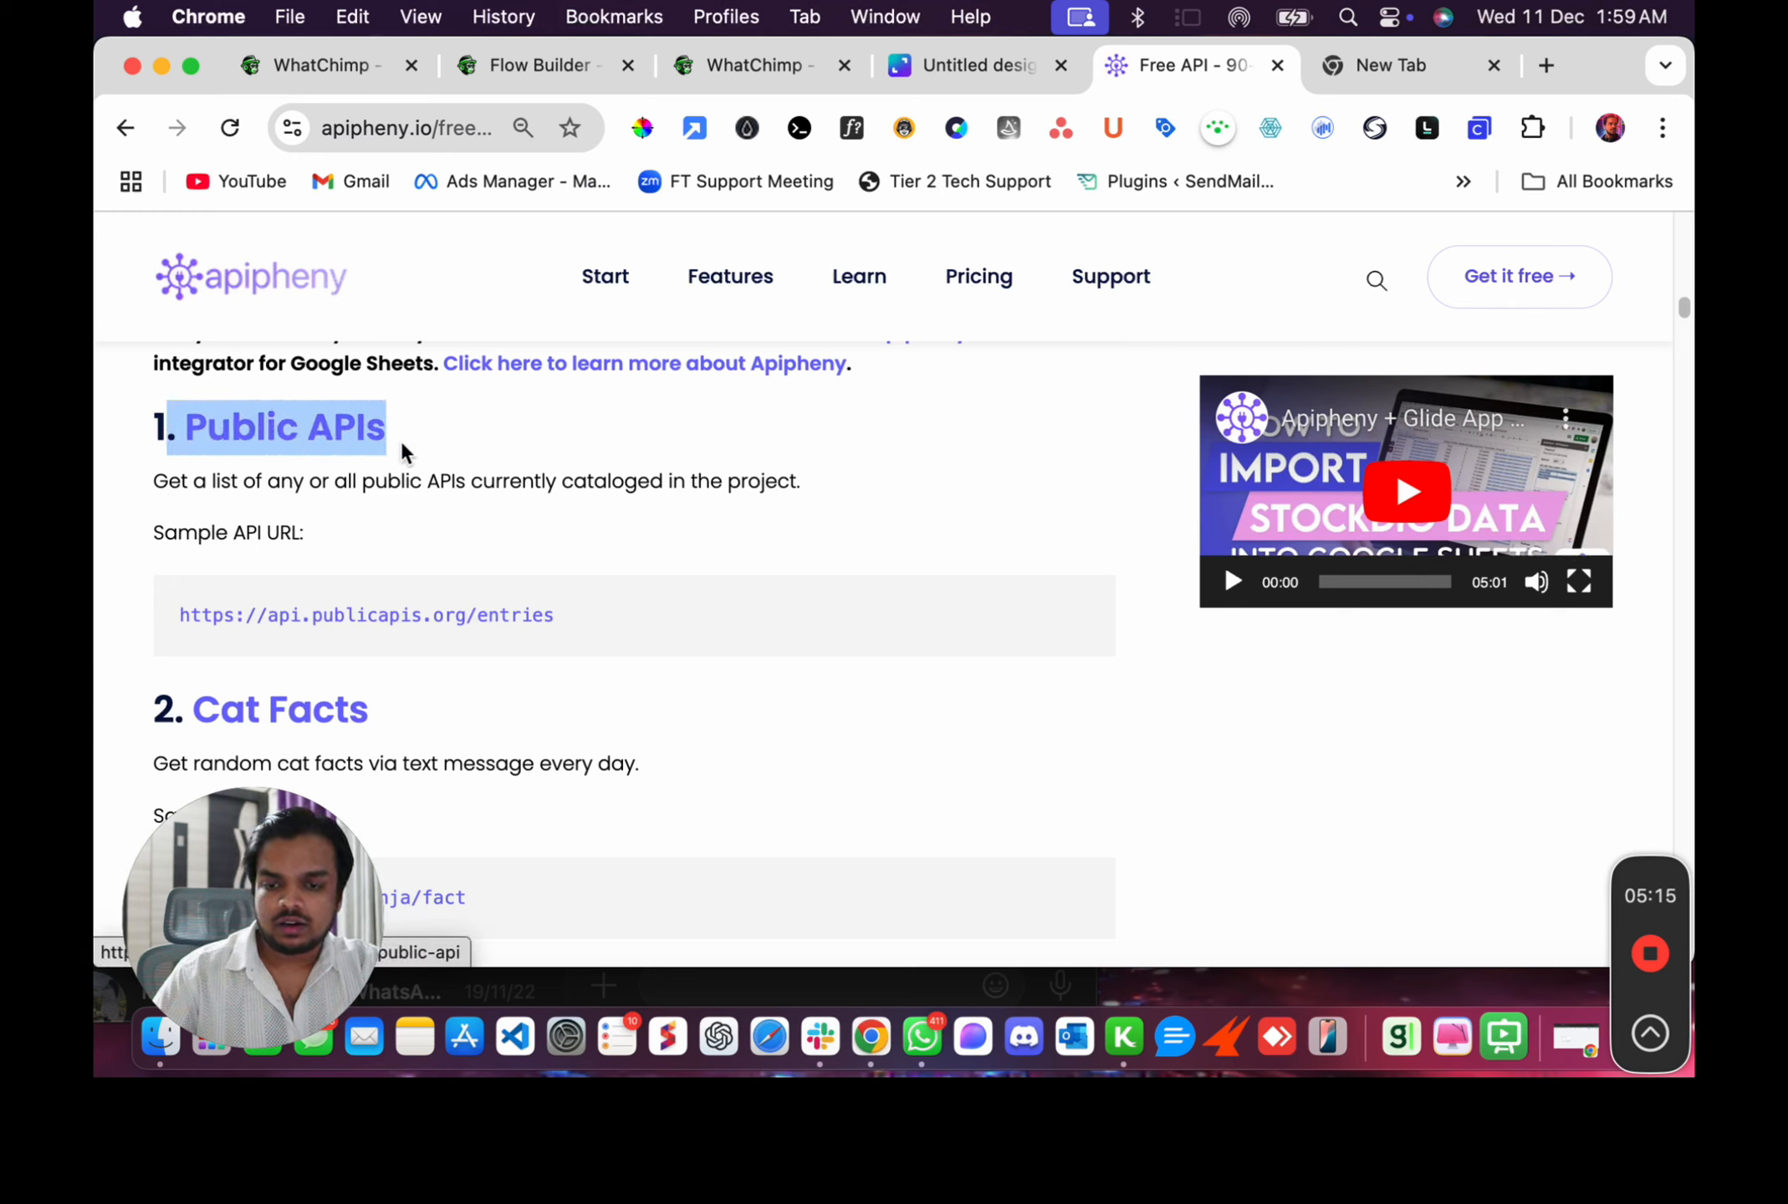
{"action": "left_click_drag", "start_coordinate": [155, 482], "coordinate": [467, 483]}
{"action": "triple_click", "coordinate": [621, 481]}
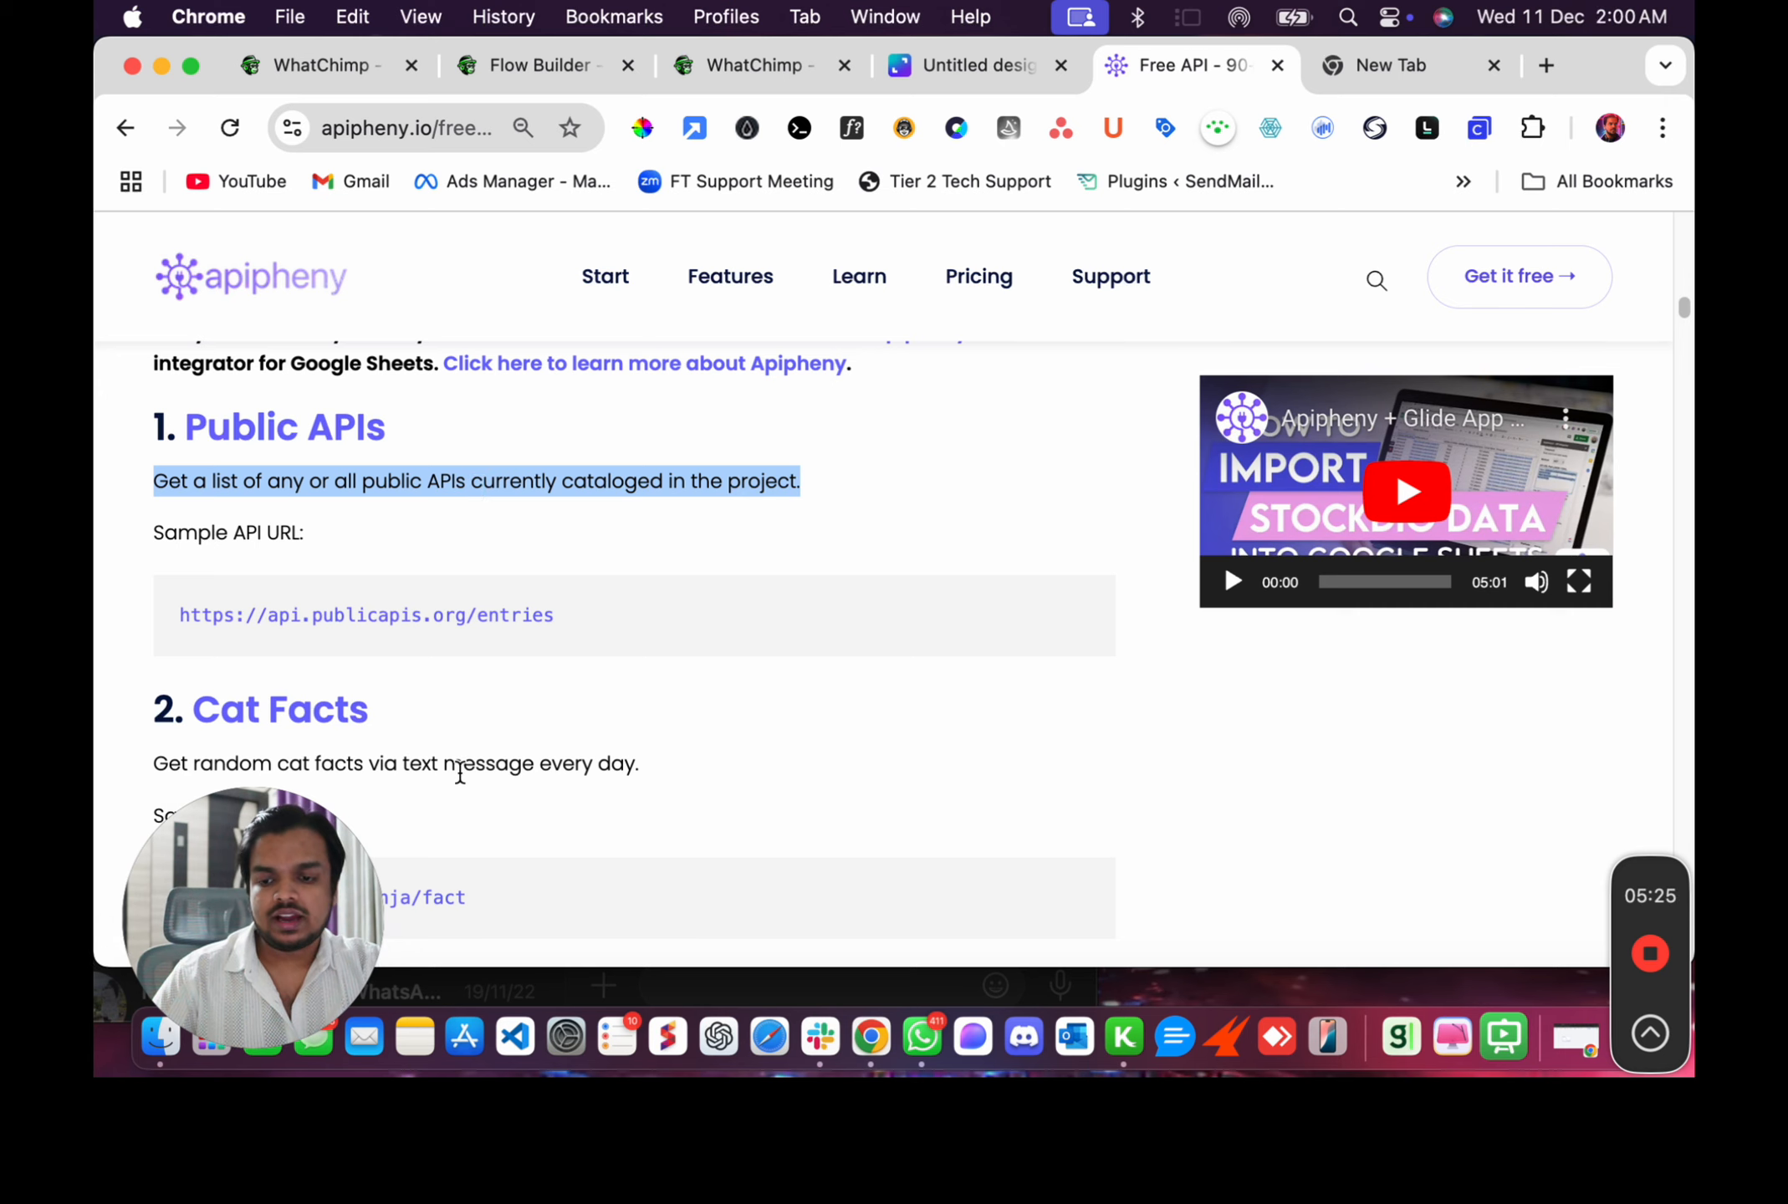
Scroll to the CoinDesk entry and highlight "Bitcoin Price Index (BPI)" in its description.
{"action": "scroll", "coordinate": [459, 773], "scroll_direction": "down", "scroll_amount": 2}
{"action": "scroll", "coordinate": [410, 669], "scroll_direction": "down", "scroll_amount": 3}
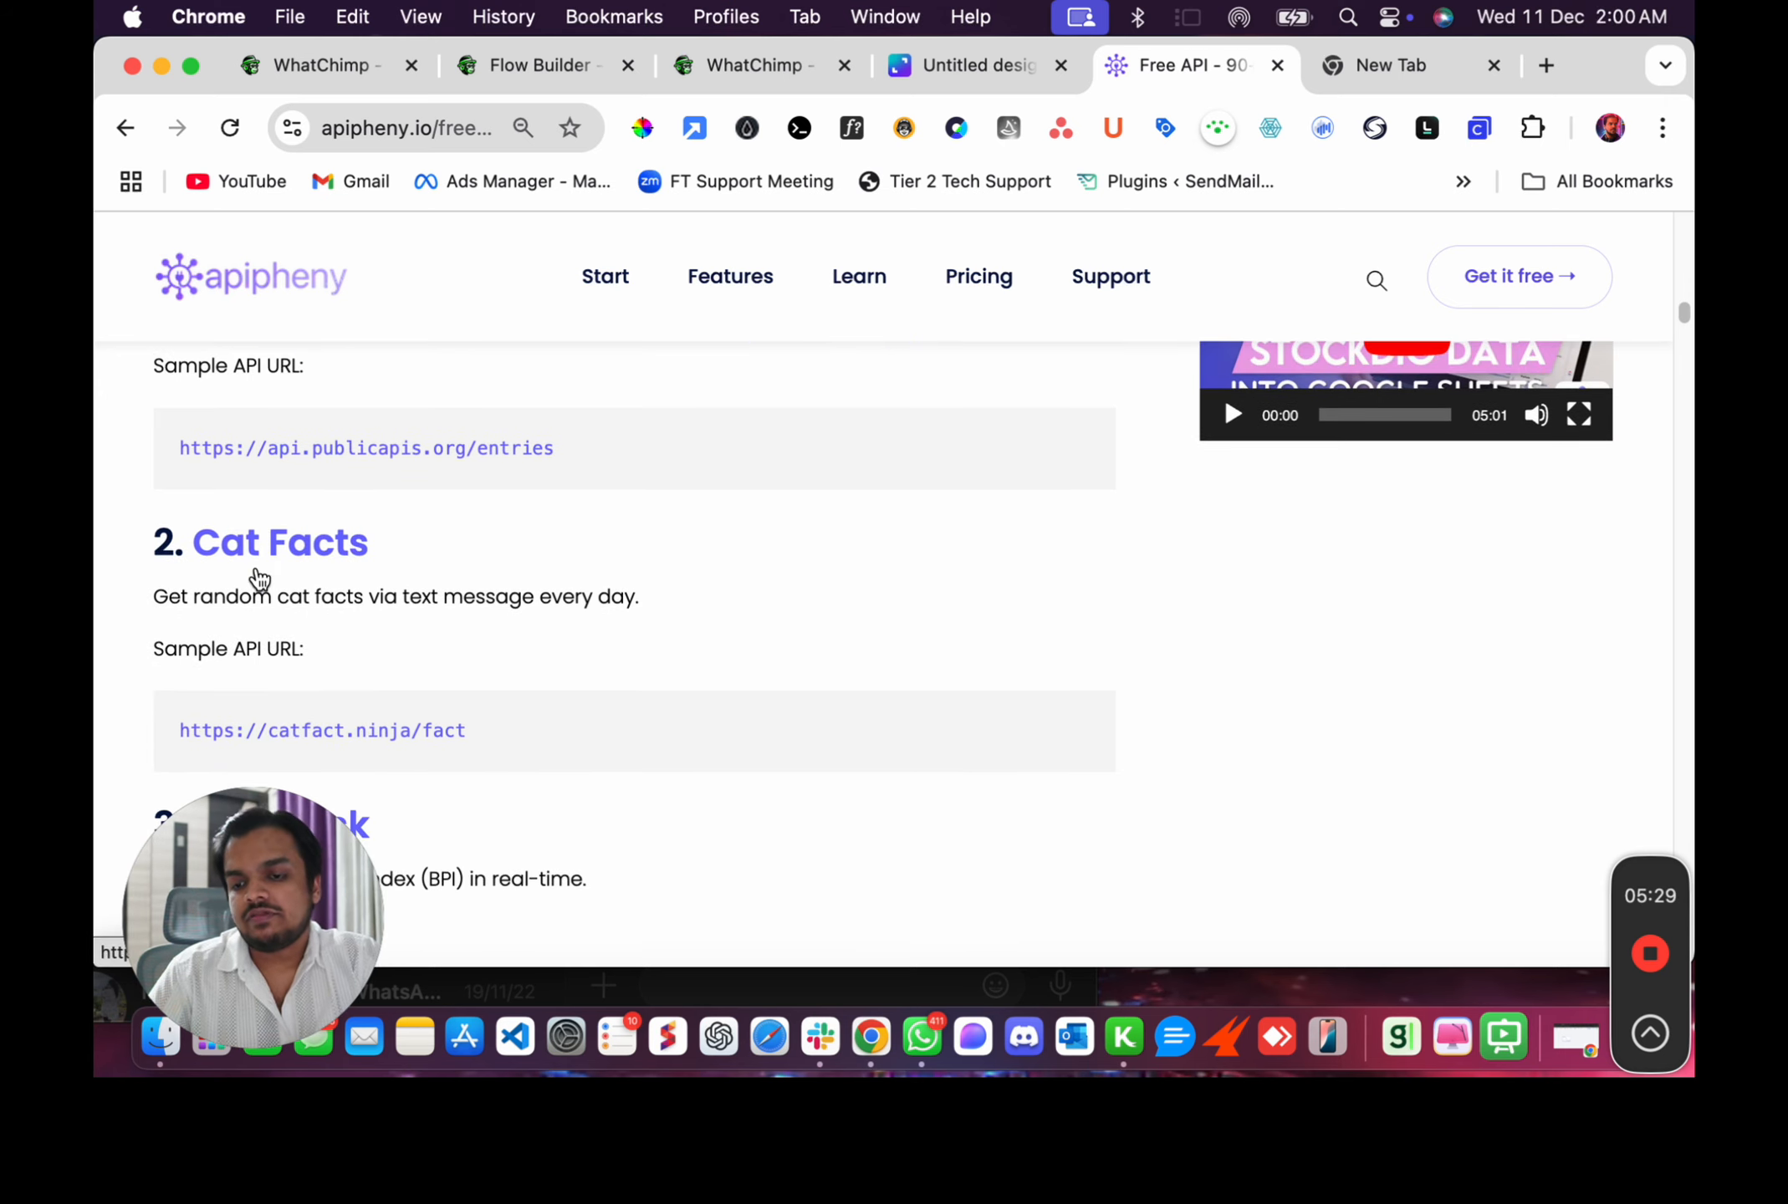
{"action": "scroll", "coordinate": [255, 579], "scroll_direction": "down", "scroll_amount": 1}
{"action": "scroll", "coordinate": [319, 654], "scroll_direction": "down", "scroll_amount": 3}
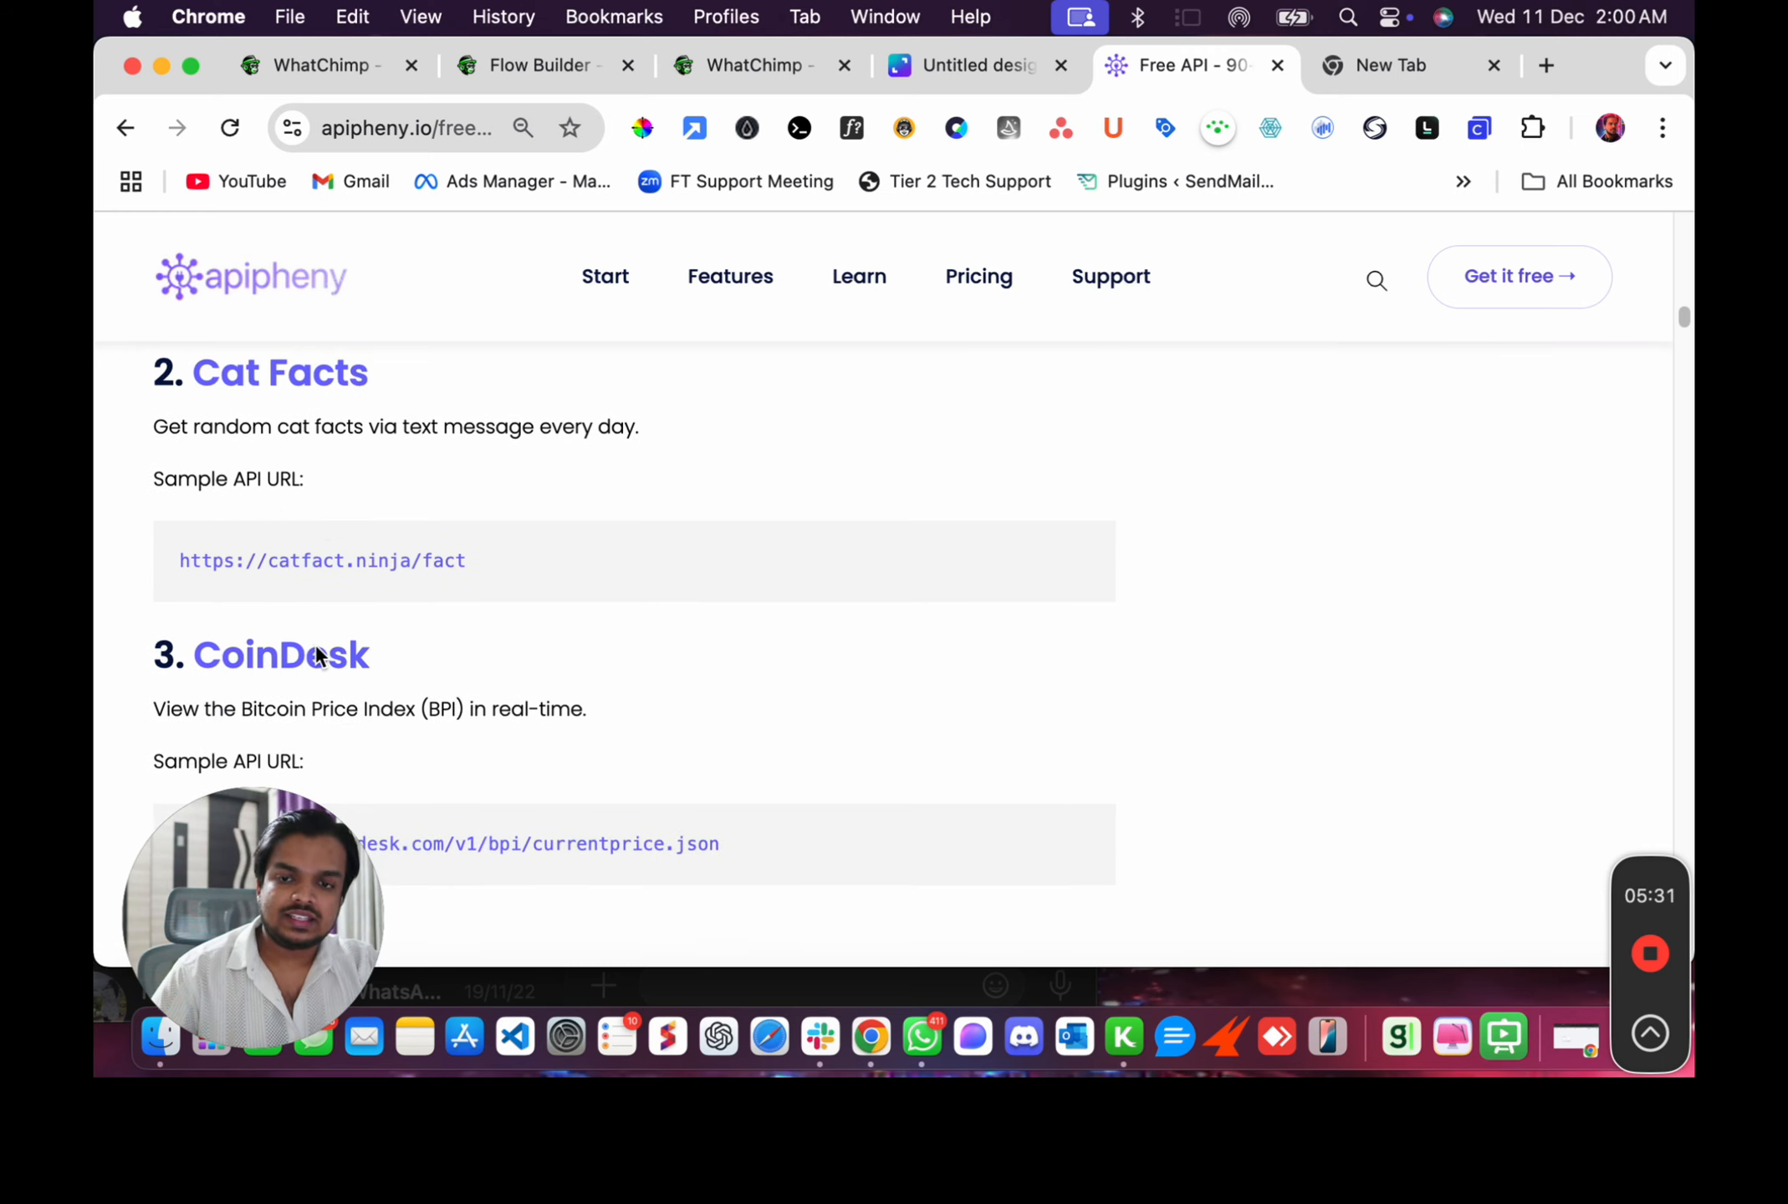
{"action": "scroll", "coordinate": [320, 655], "scroll_direction": "down", "scroll_amount": 3}
{"action": "left_click_drag", "start_coordinate": [242, 592], "coordinate": [461, 602]}
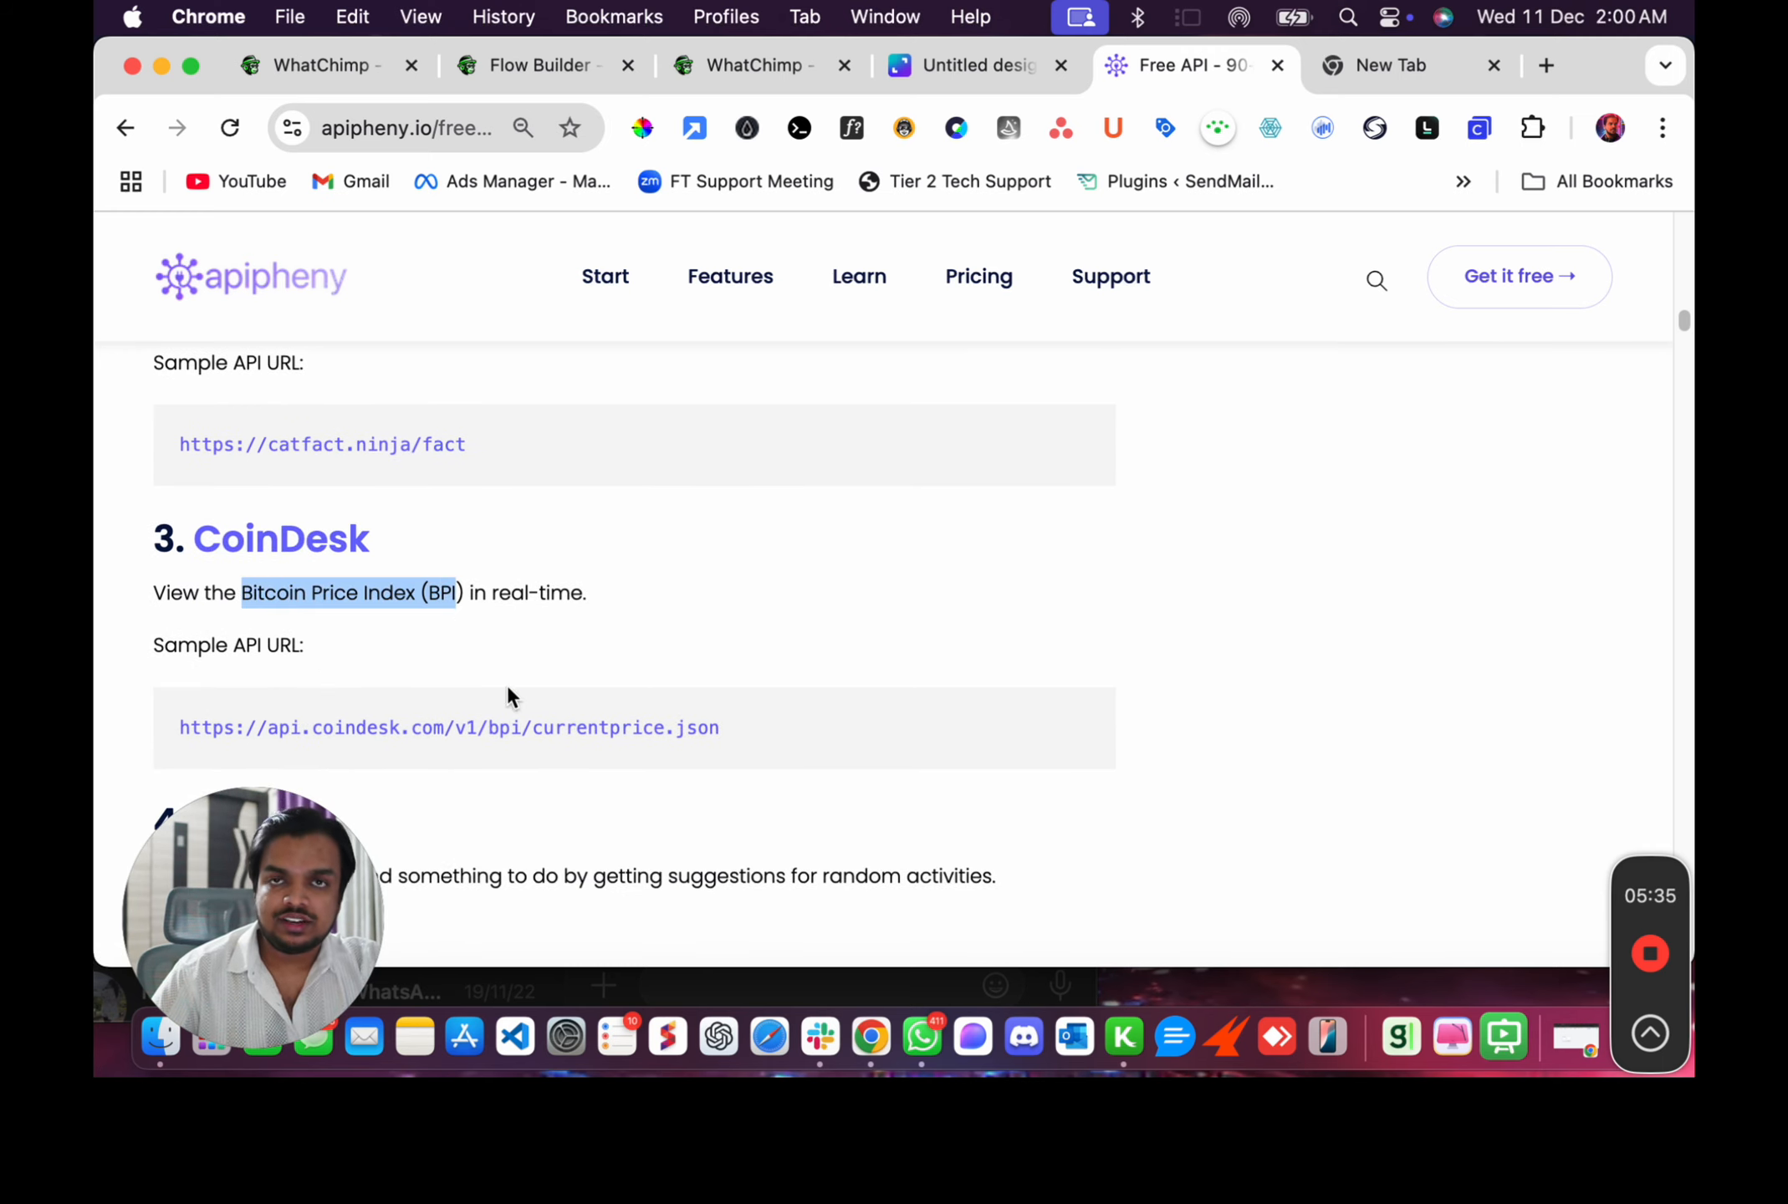
Open the CoinDesk sample API URL in a new tab and view its JSON response.
{"action": "right_click", "coordinate": [512, 740]}
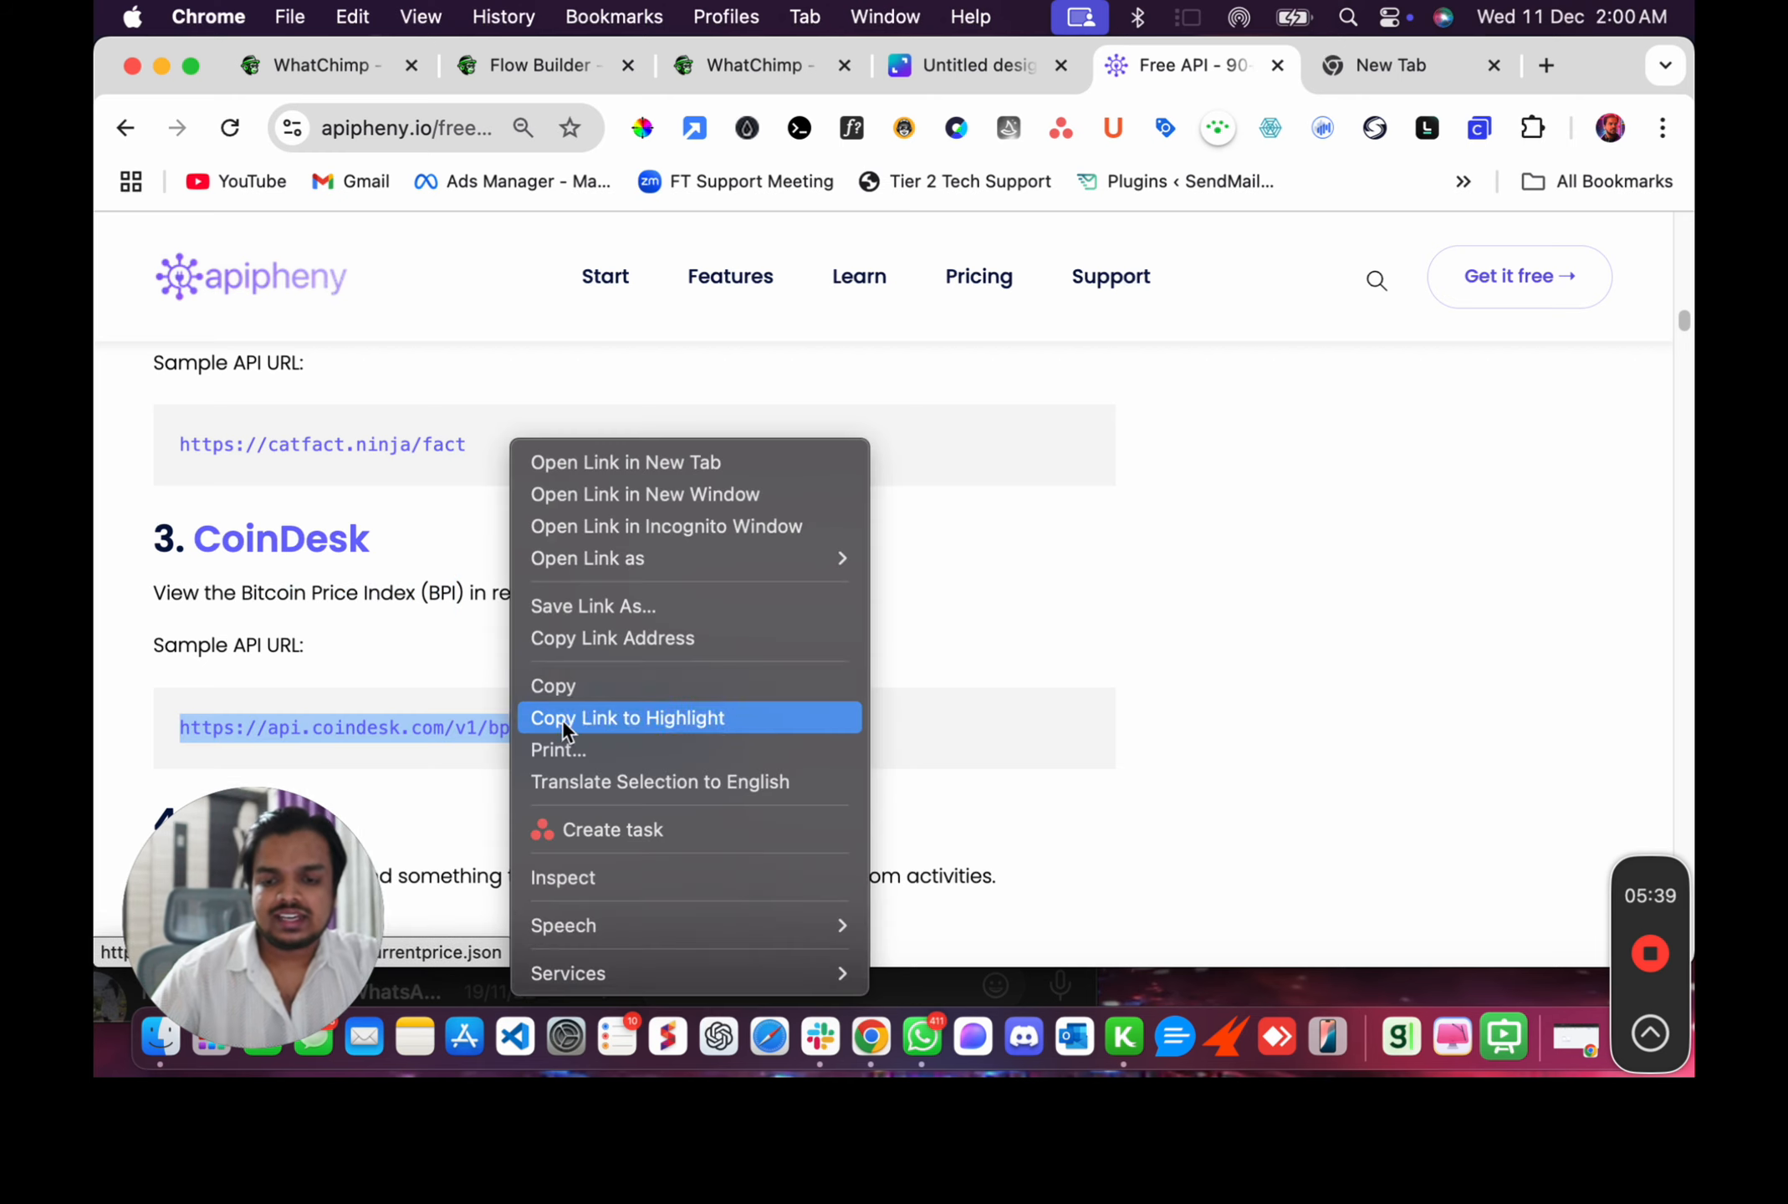
{"action": "left_click", "coordinate": [652, 464]}
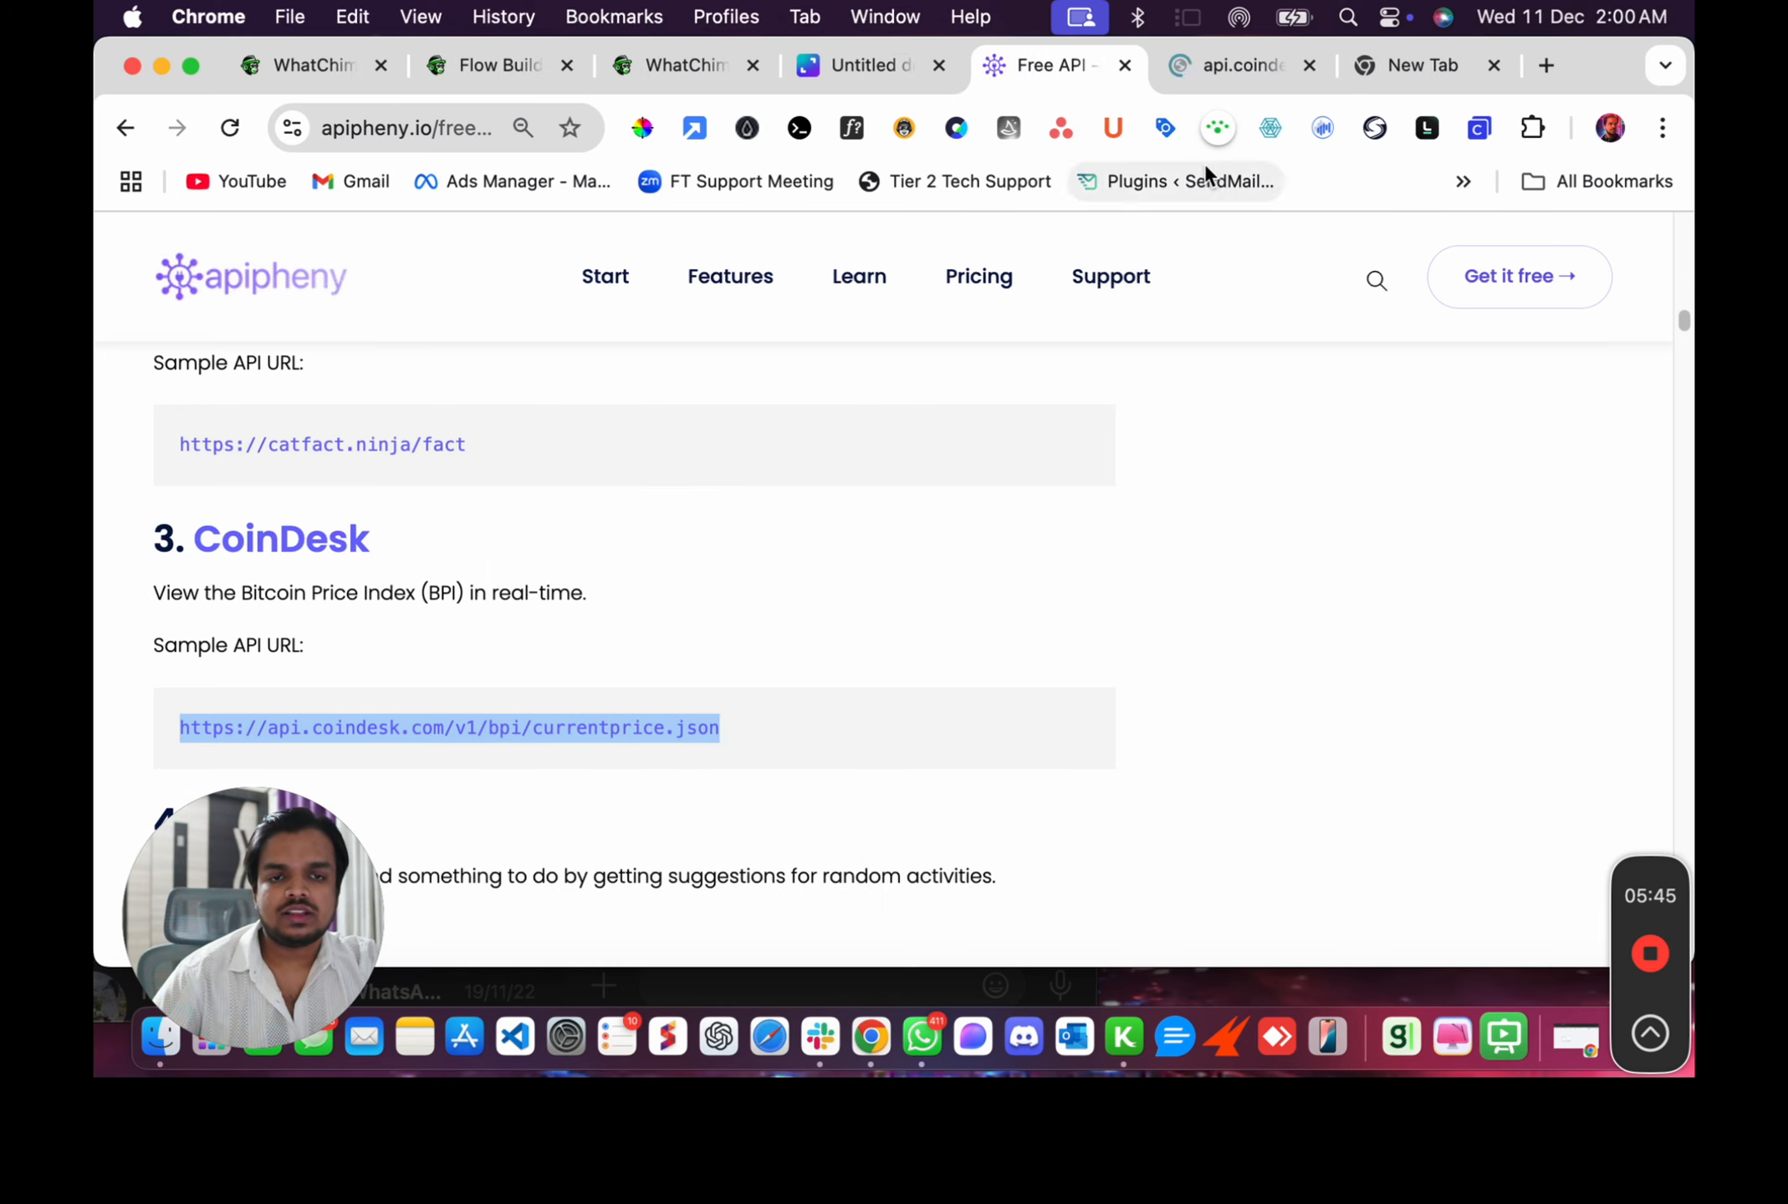
{"action": "left_click", "coordinate": [1246, 71]}
{"action": "left_click_drag", "start_coordinate": [99, 265], "coordinate": [98, 424]}
{"action": "triple_click", "coordinate": [255, 328]}
{"action": "left_click", "coordinate": [1052, 63]}
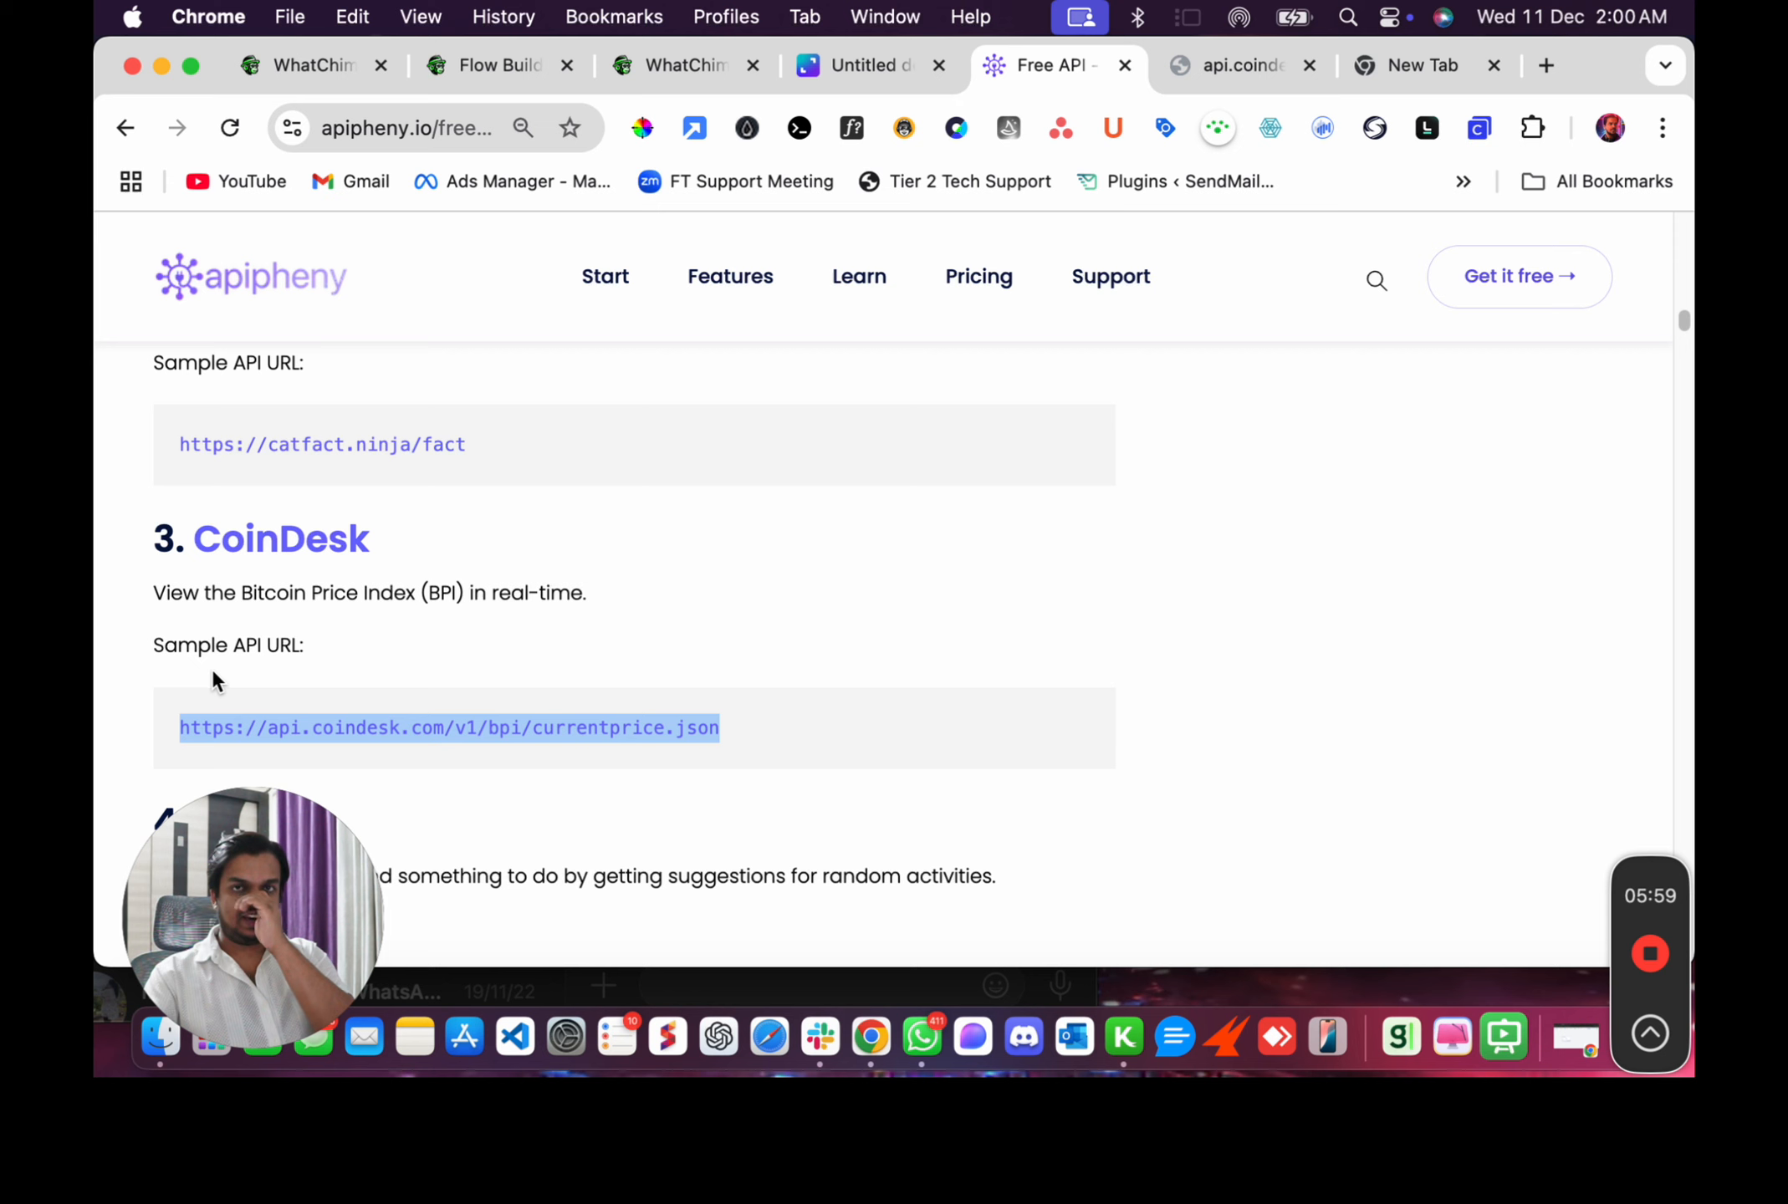
{"action": "left_click", "coordinate": [1239, 65]}
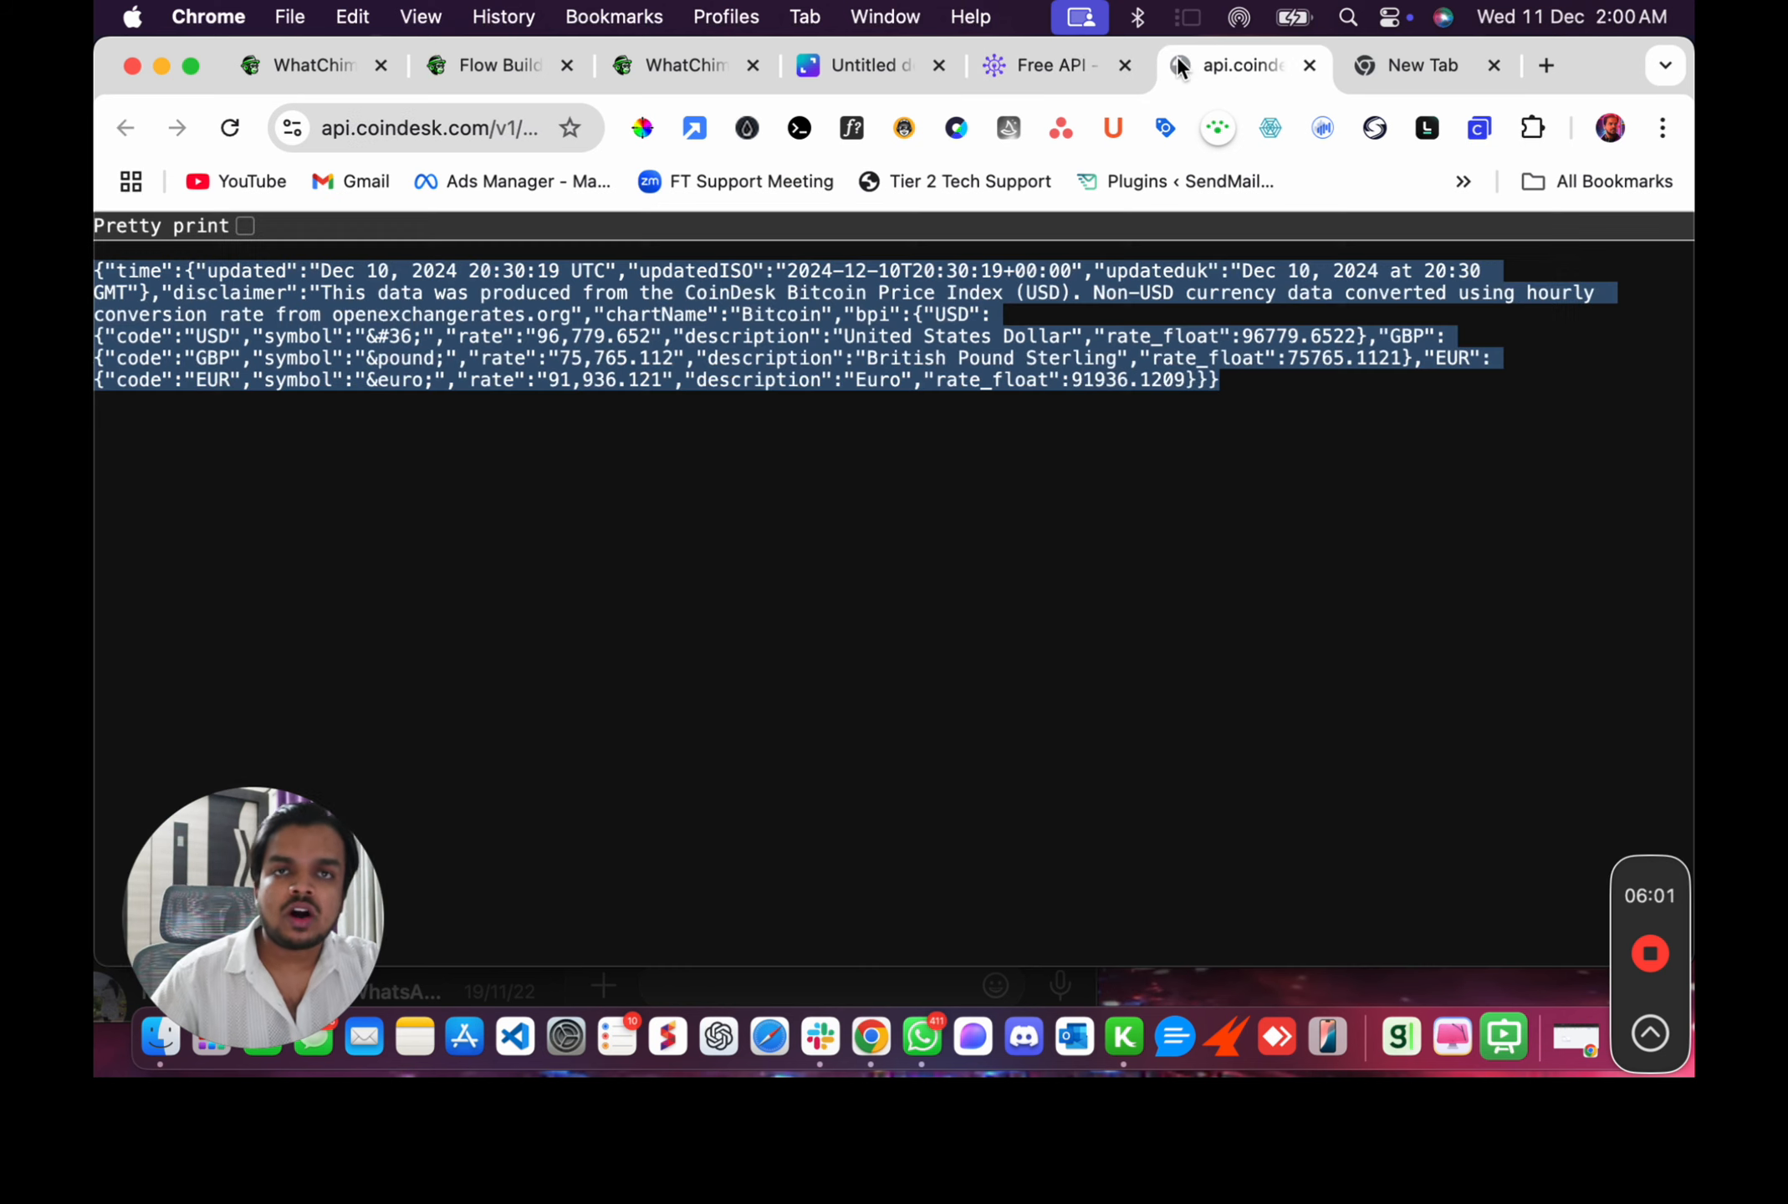
Select and copy the entire CoinDesk JSON response text.
{"action": "left_click_drag", "start_coordinate": [117, 270], "coordinate": [744, 526]}
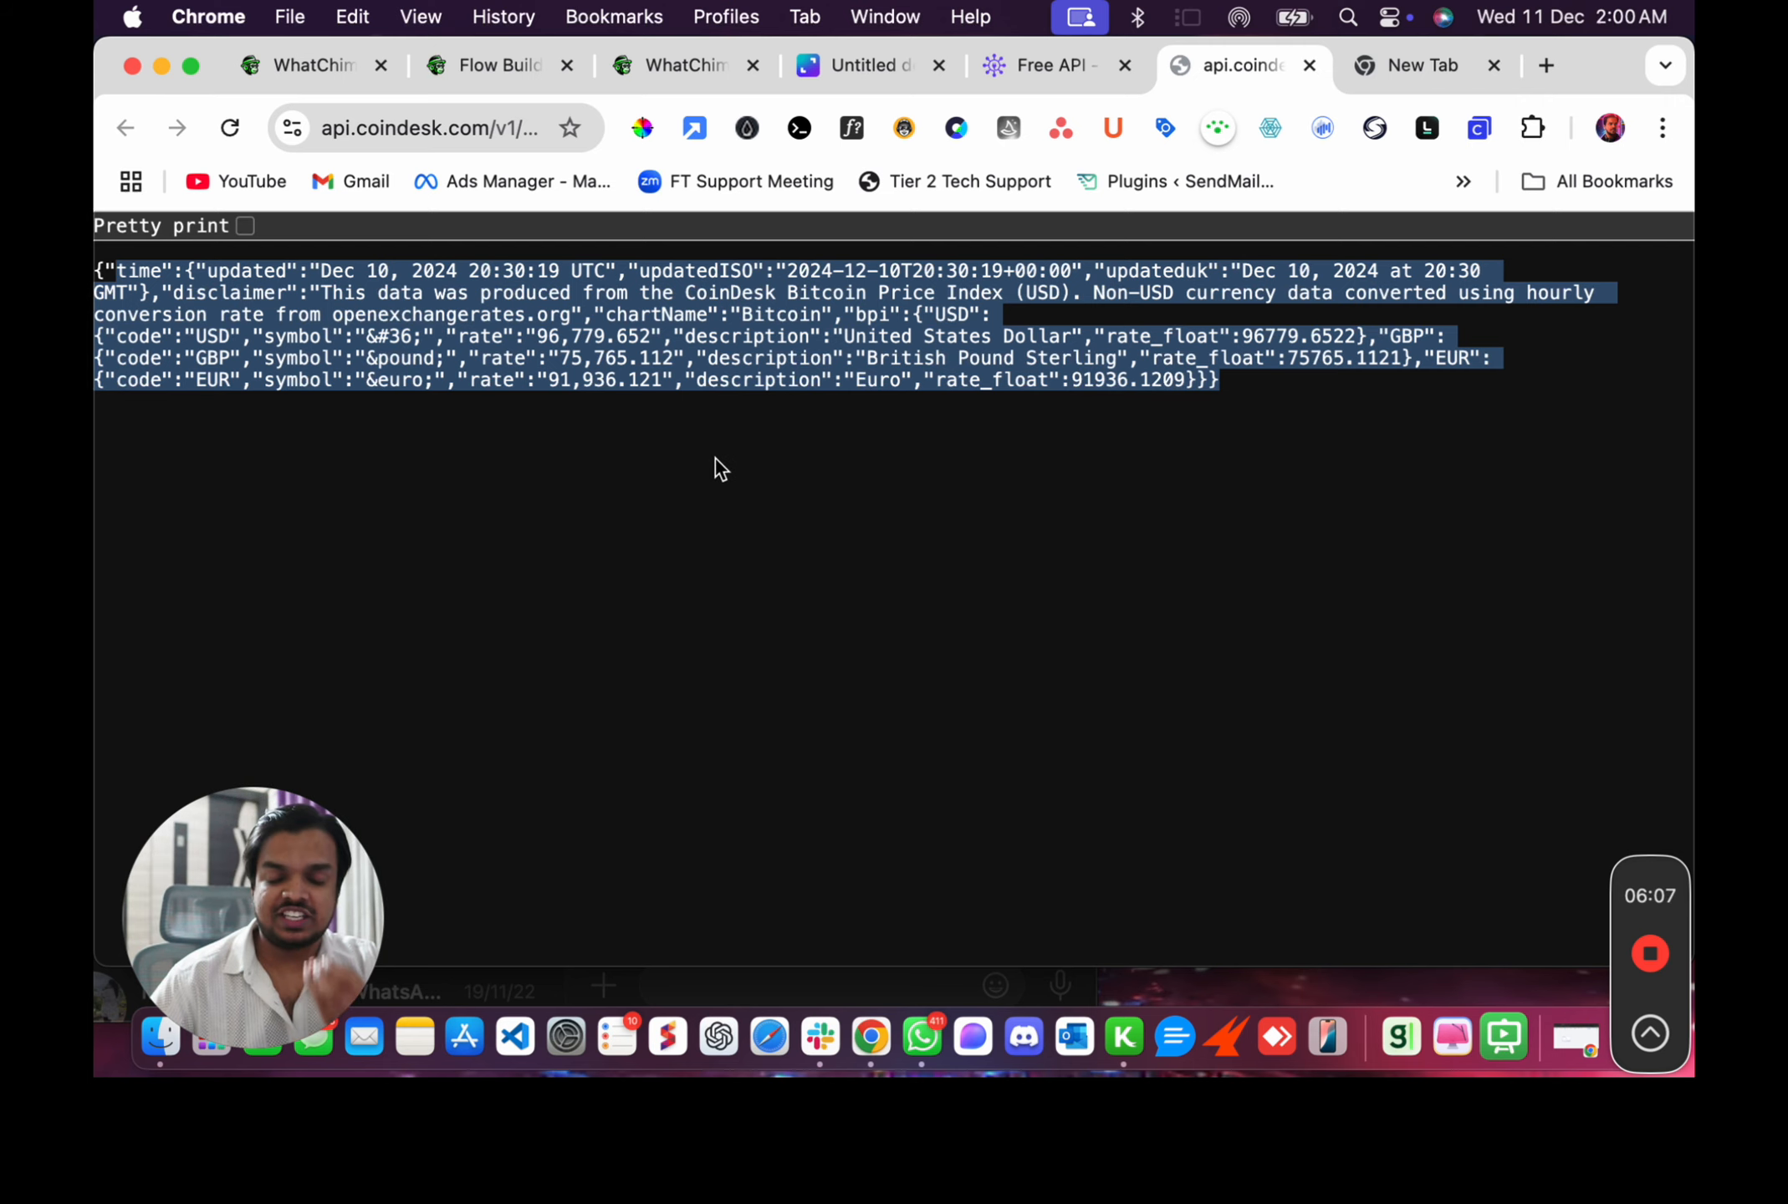
{"action": "left_click", "coordinate": [779, 344]}
{"action": "key", "text": "super+a"}
{"action": "key", "text": "super+c"}
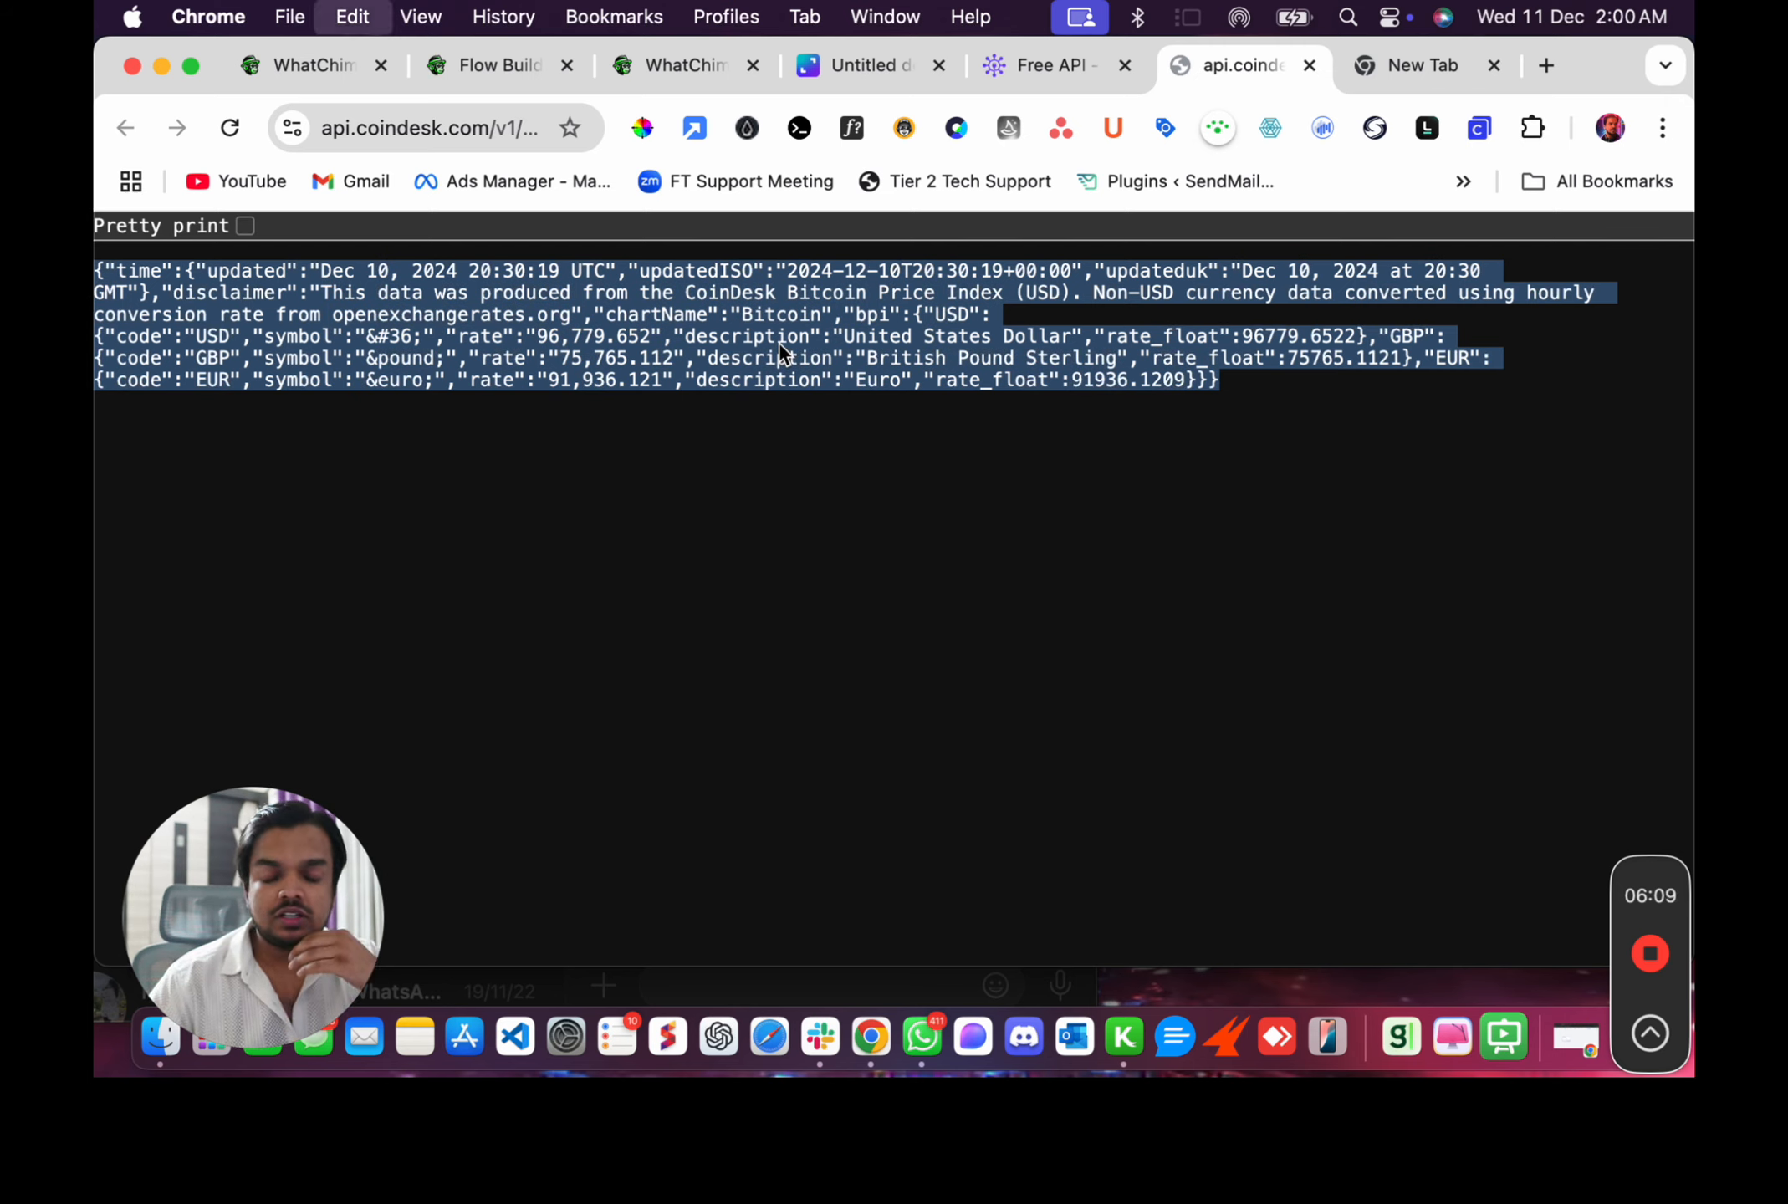
{"action": "left_click", "coordinate": [1443, 61]}
{"action": "type", "text": "json"}
{"action": "key", "text": "BackSpace"}
{"action": "key", "text": "BackSpace"}
{"action": "key", "text": "BackSpace"}
{"action": "key", "text": "BackSpace"}
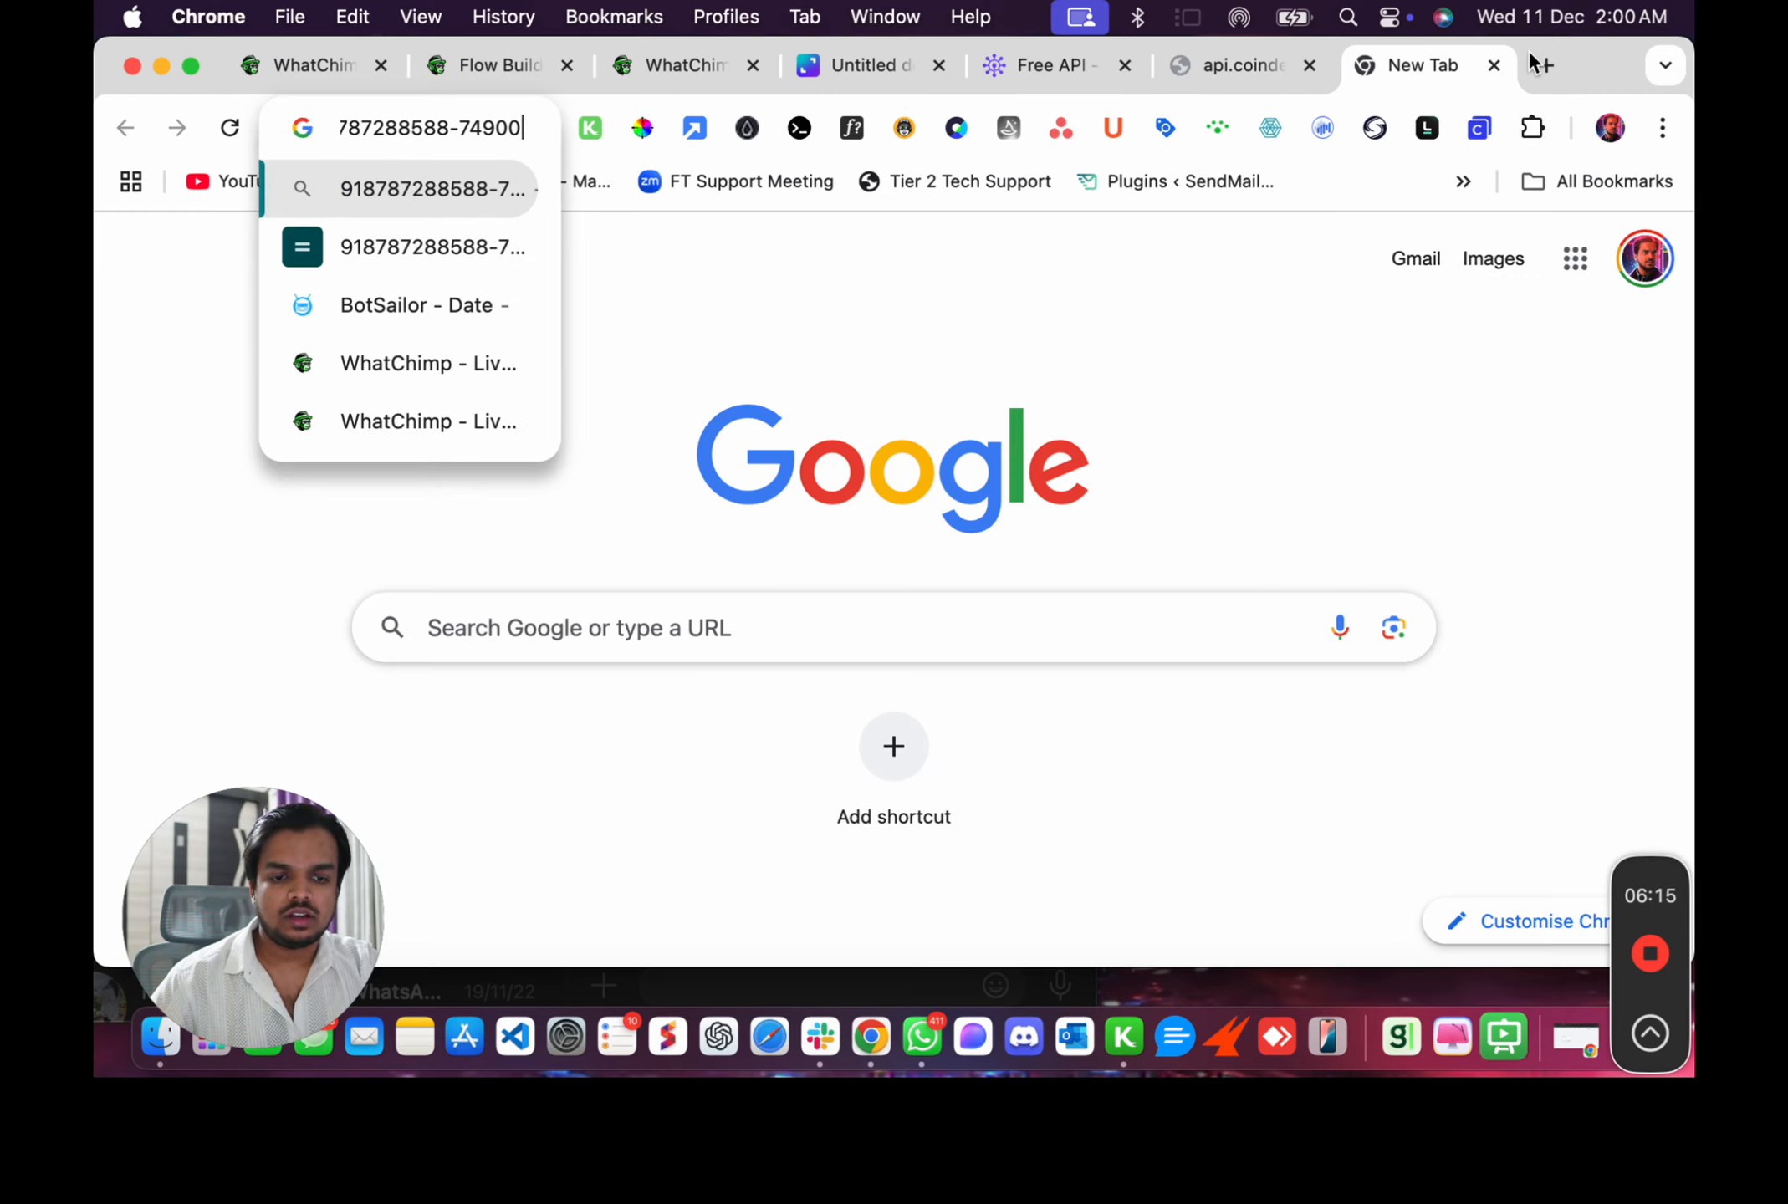
Search Google for "json formatter" in a new tab and open the JSON Formatter site.
{"action": "left_click", "coordinate": [1531, 52]}
{"action": "type", "text": "json for"}
{"action": "key", "text": "Down"}
{"action": "key", "text": "Return"}
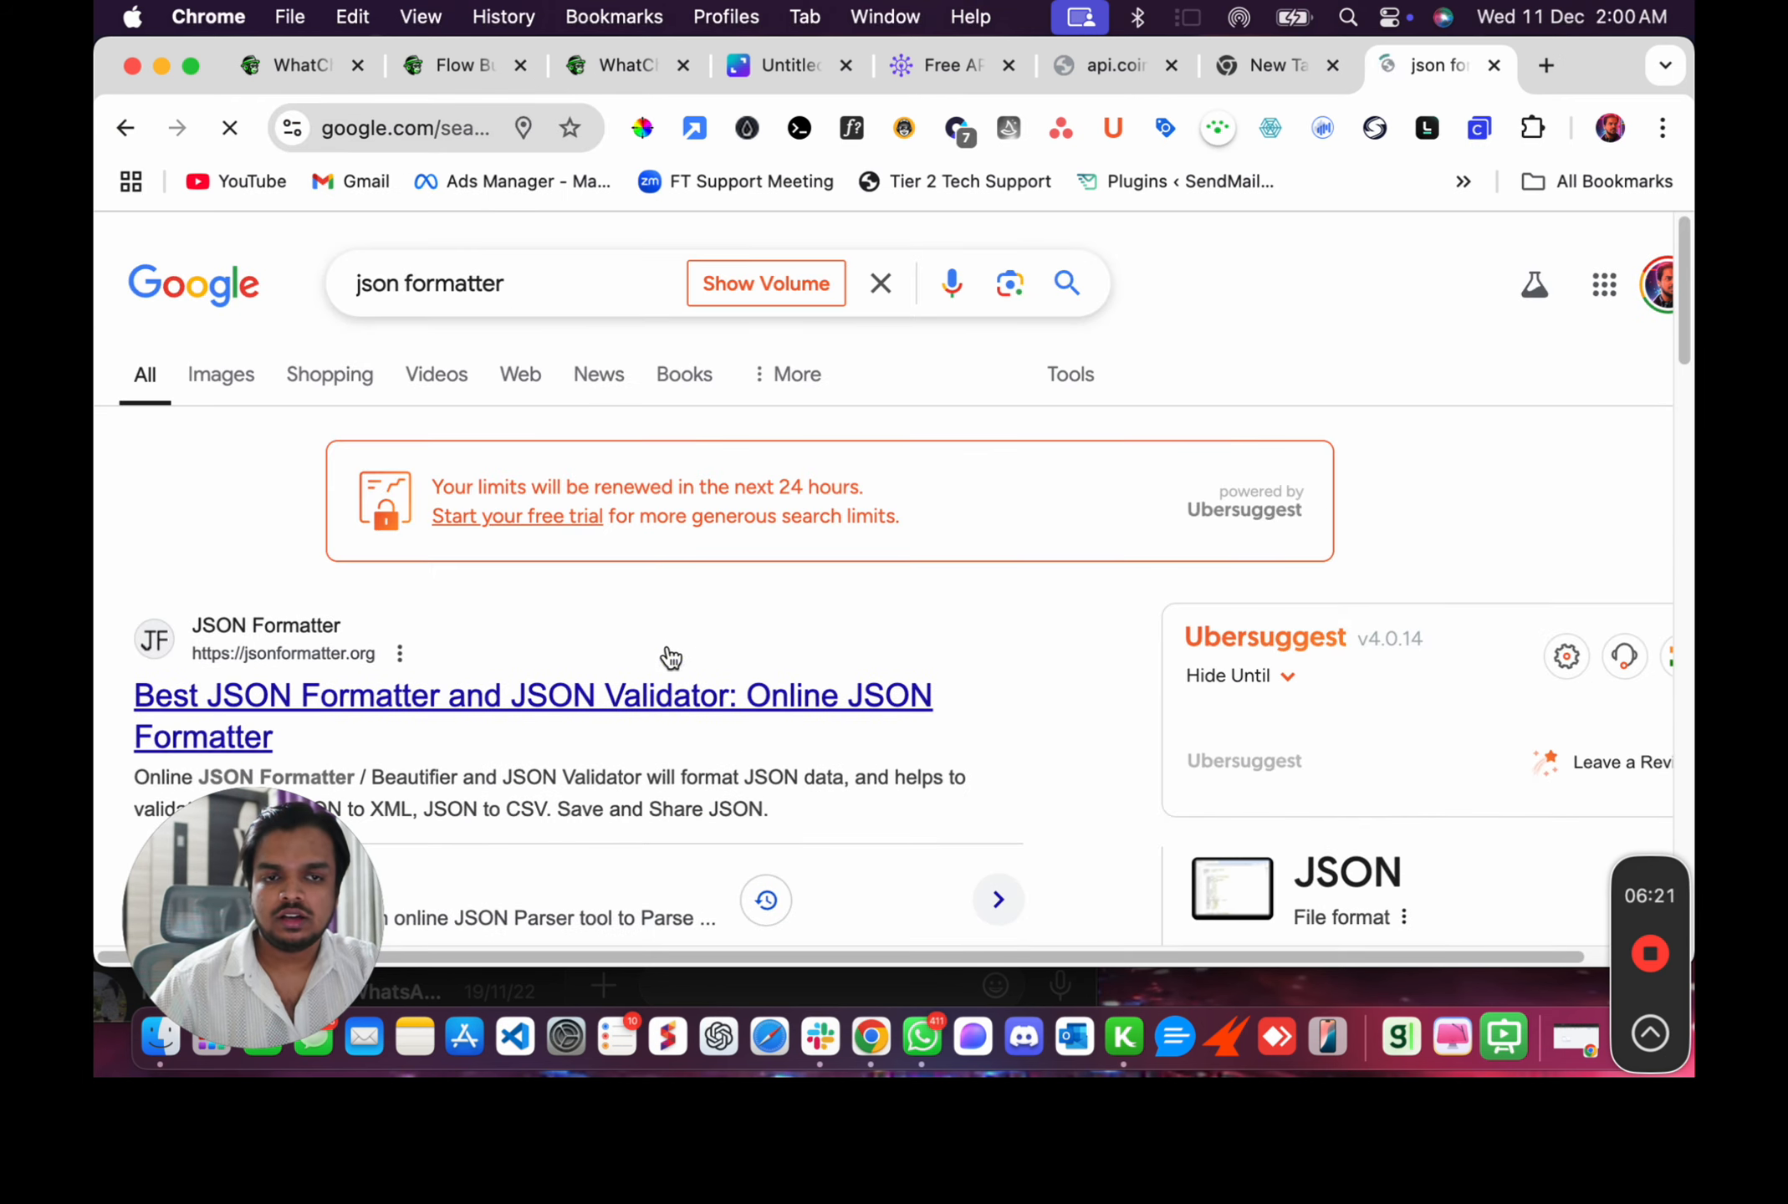
{"action": "left_click", "coordinate": [653, 694]}
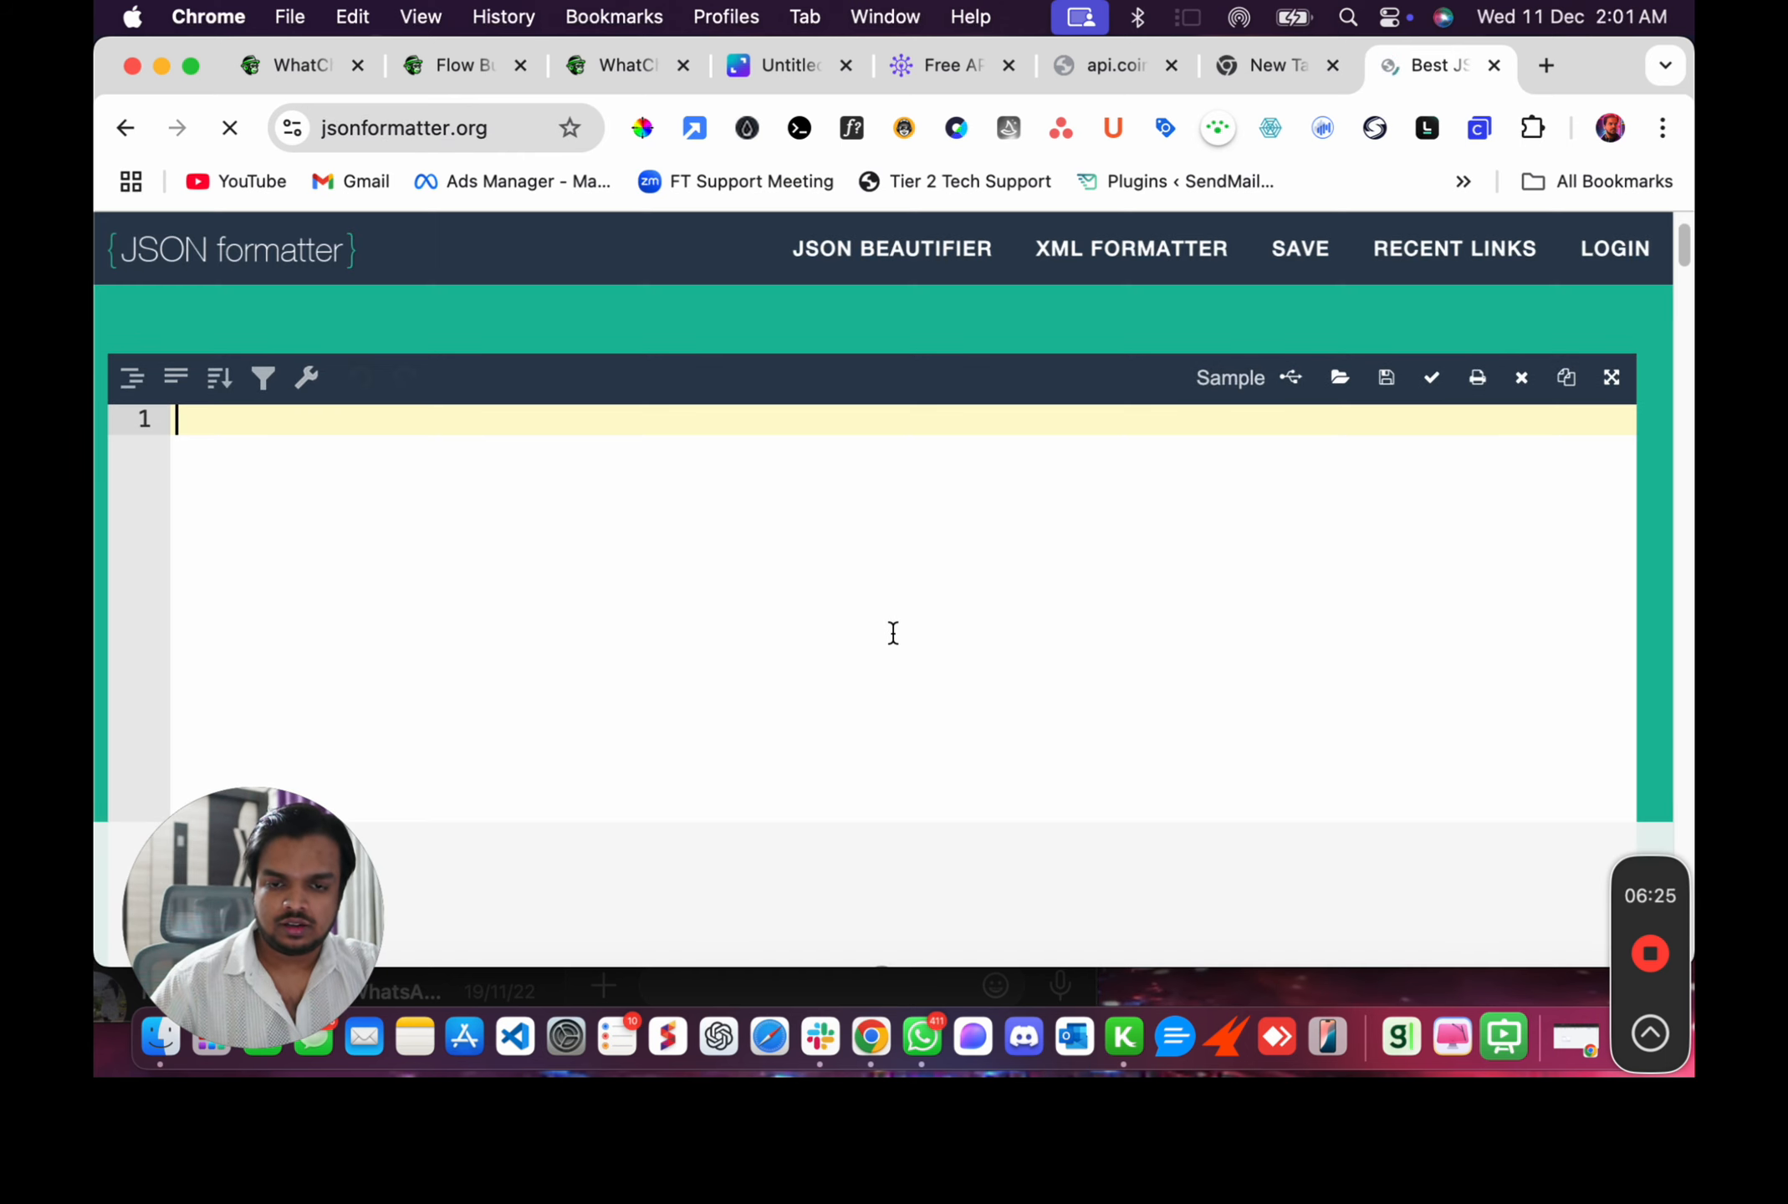
Paste the CoinDesk JSON into the formatter and format/beautify it.
{"action": "key", "text": "super+v"}
{"action": "scroll", "coordinate": [926, 671], "scroll_direction": "down", "scroll_amount": 10}
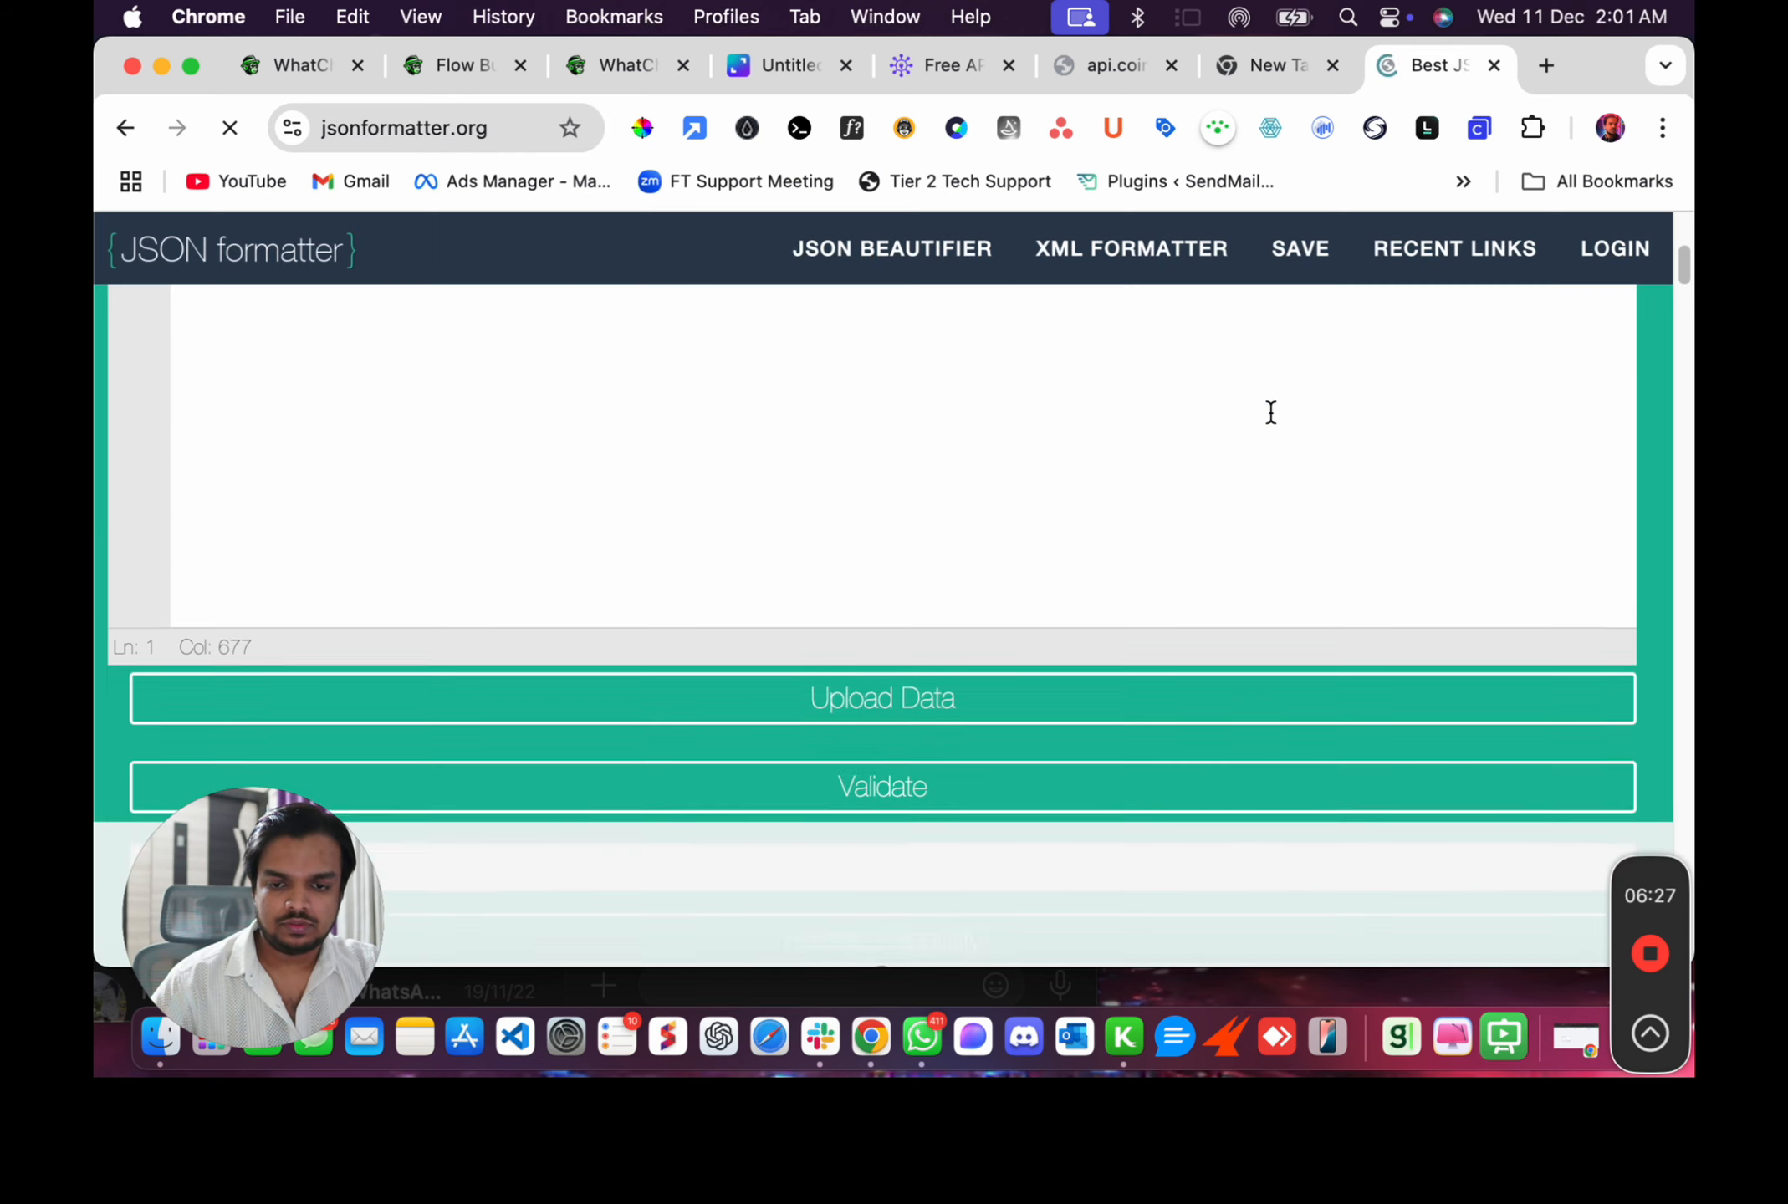
{"action": "scroll", "coordinate": [982, 671], "scroll_direction": "down", "scroll_amount": 1}
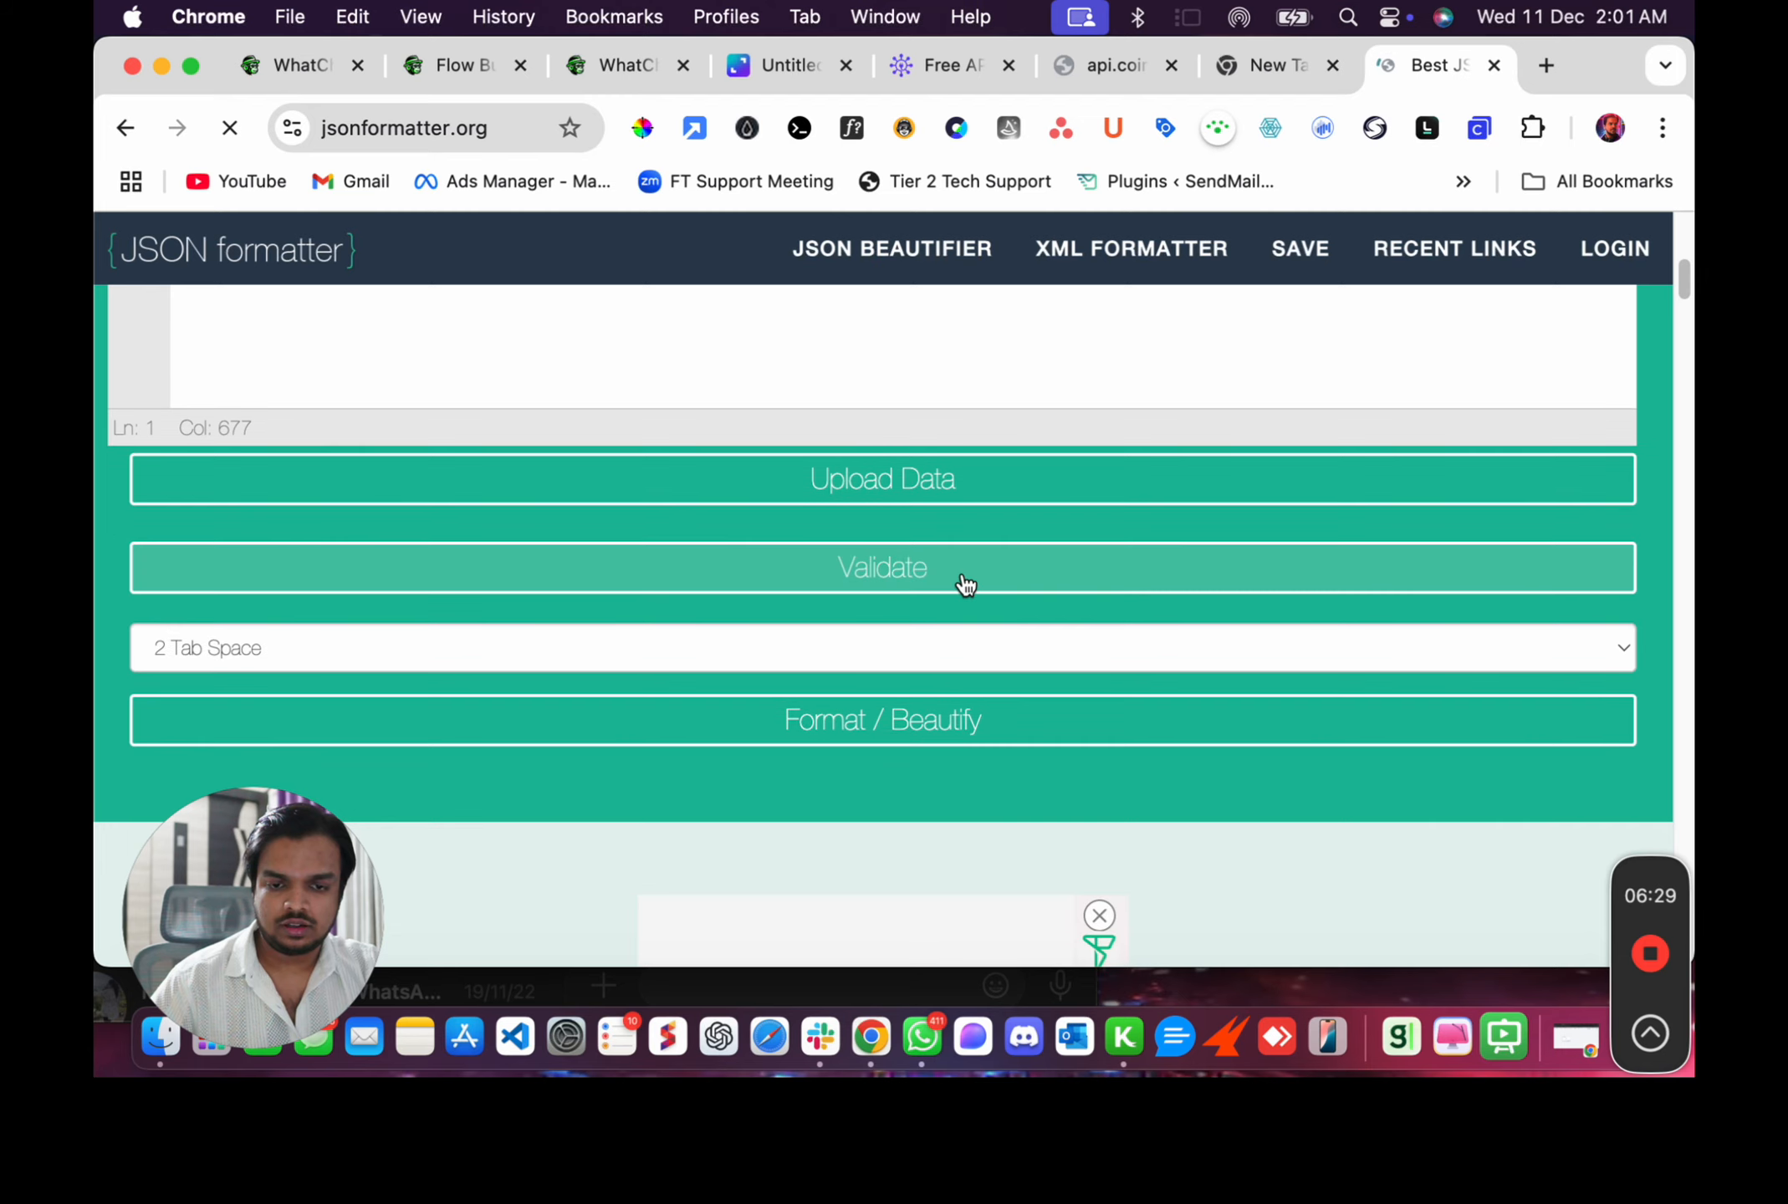
{"action": "left_click", "coordinate": [960, 719]}
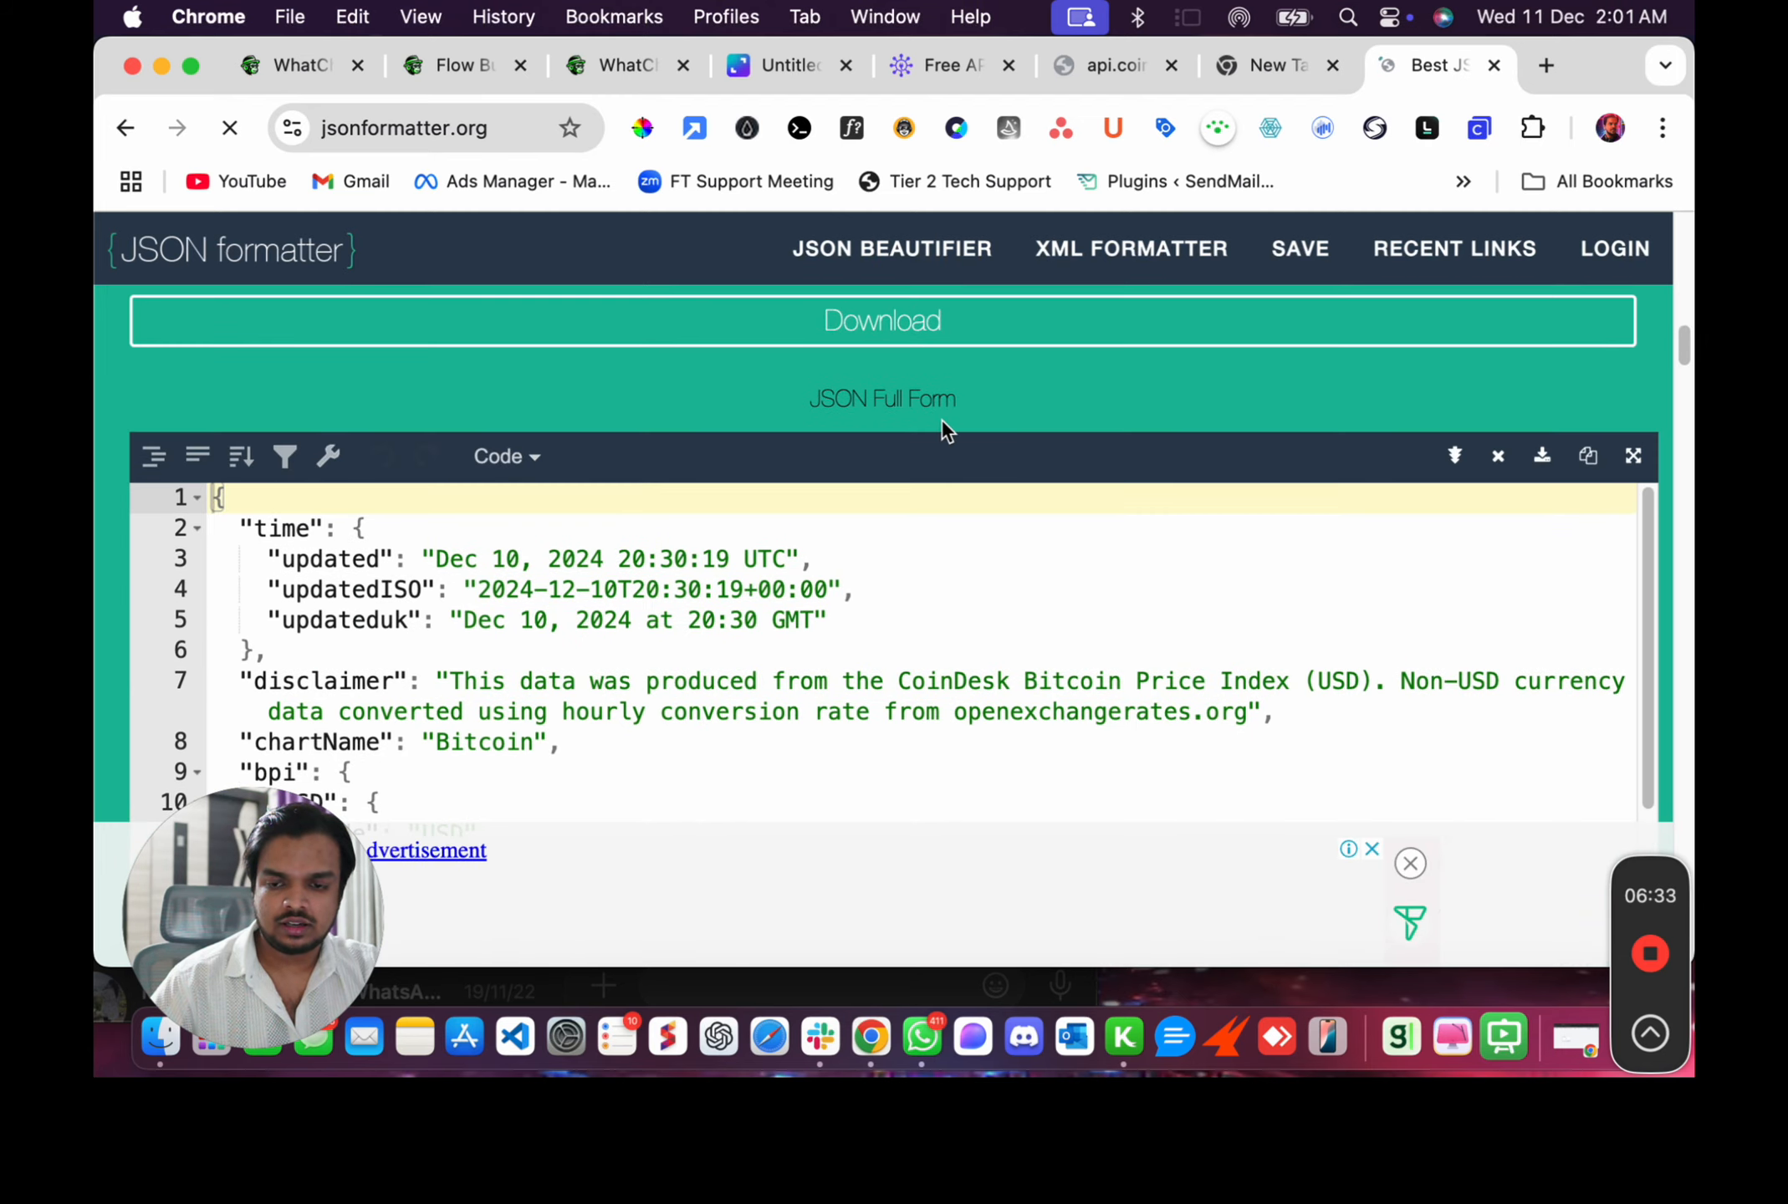
Highlight the USD rate_float value in the formatted JSON output.
{"action": "scroll", "coordinate": [940, 421], "scroll_direction": "down", "scroll_amount": 5}
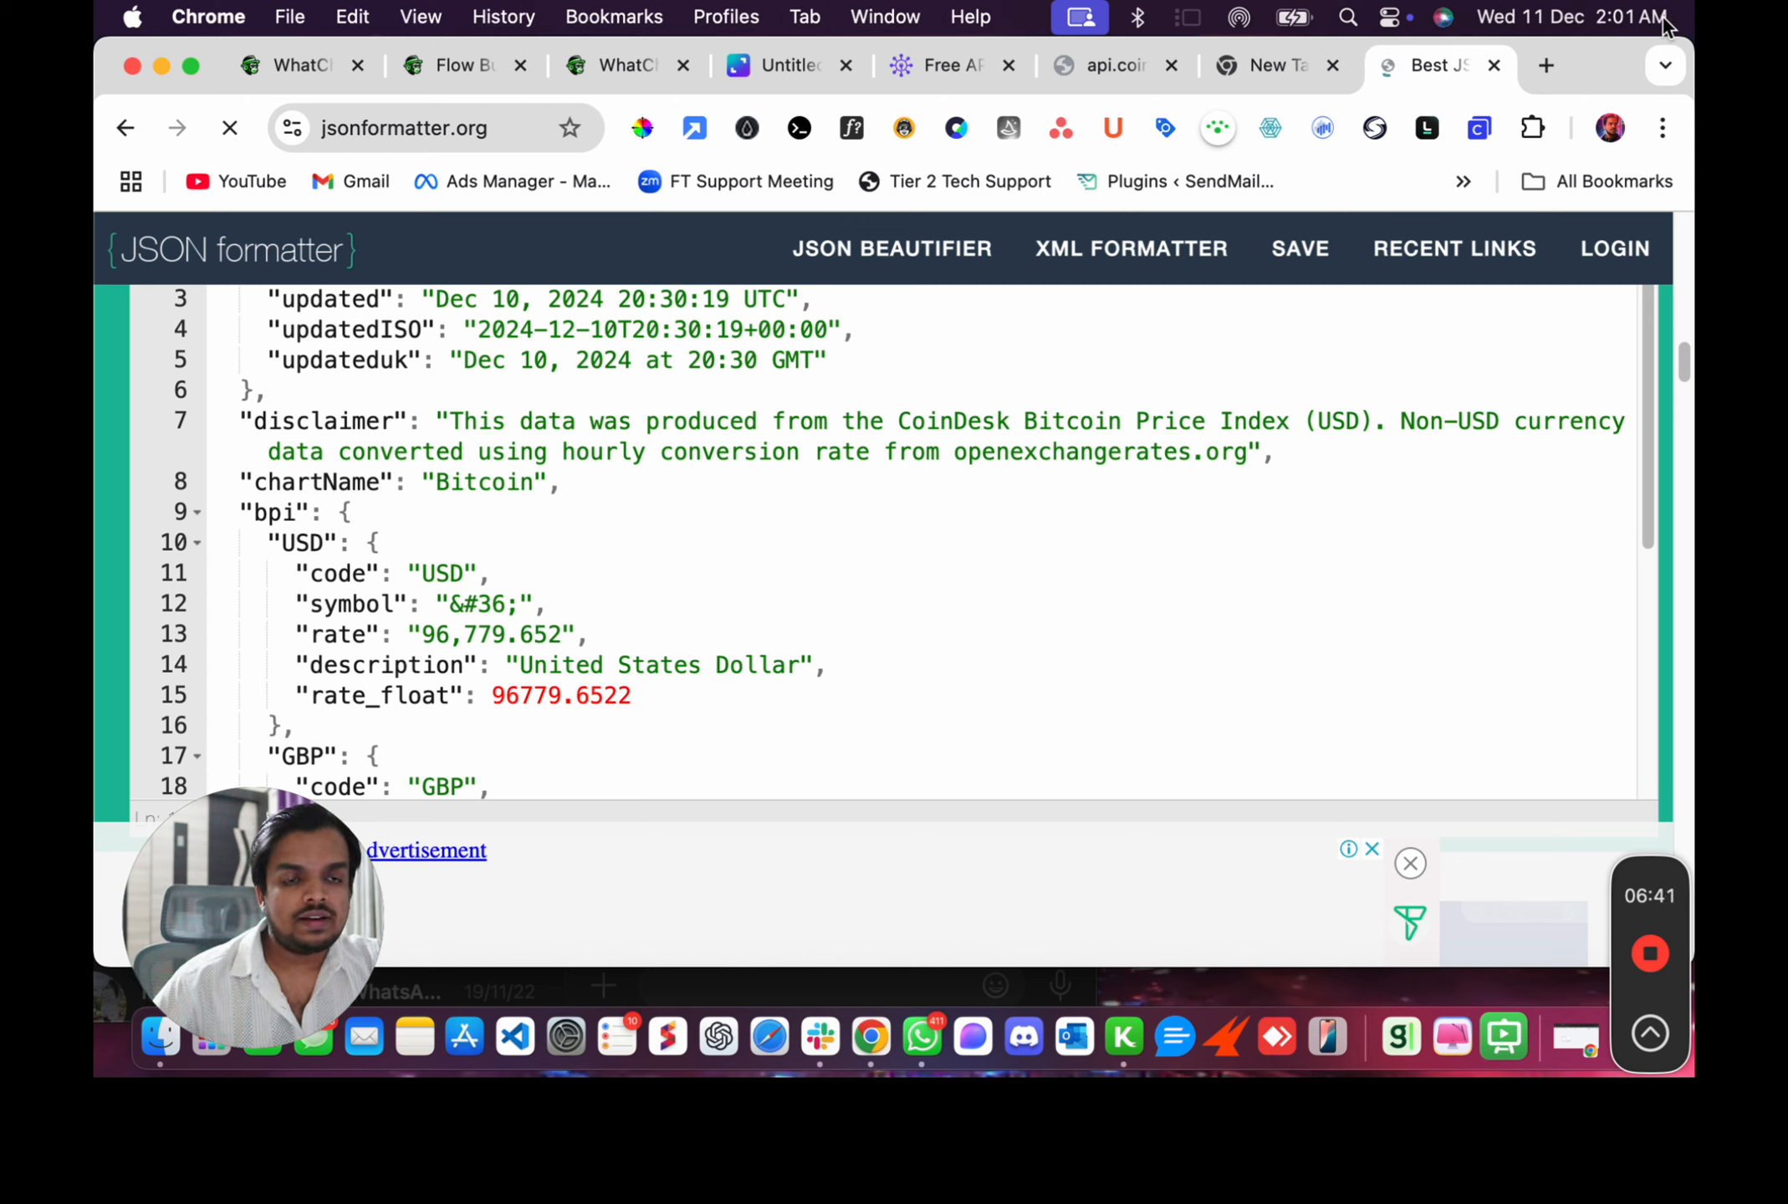
{"action": "left_click_drag", "start_coordinate": [493, 705], "coordinate": [632, 695]}
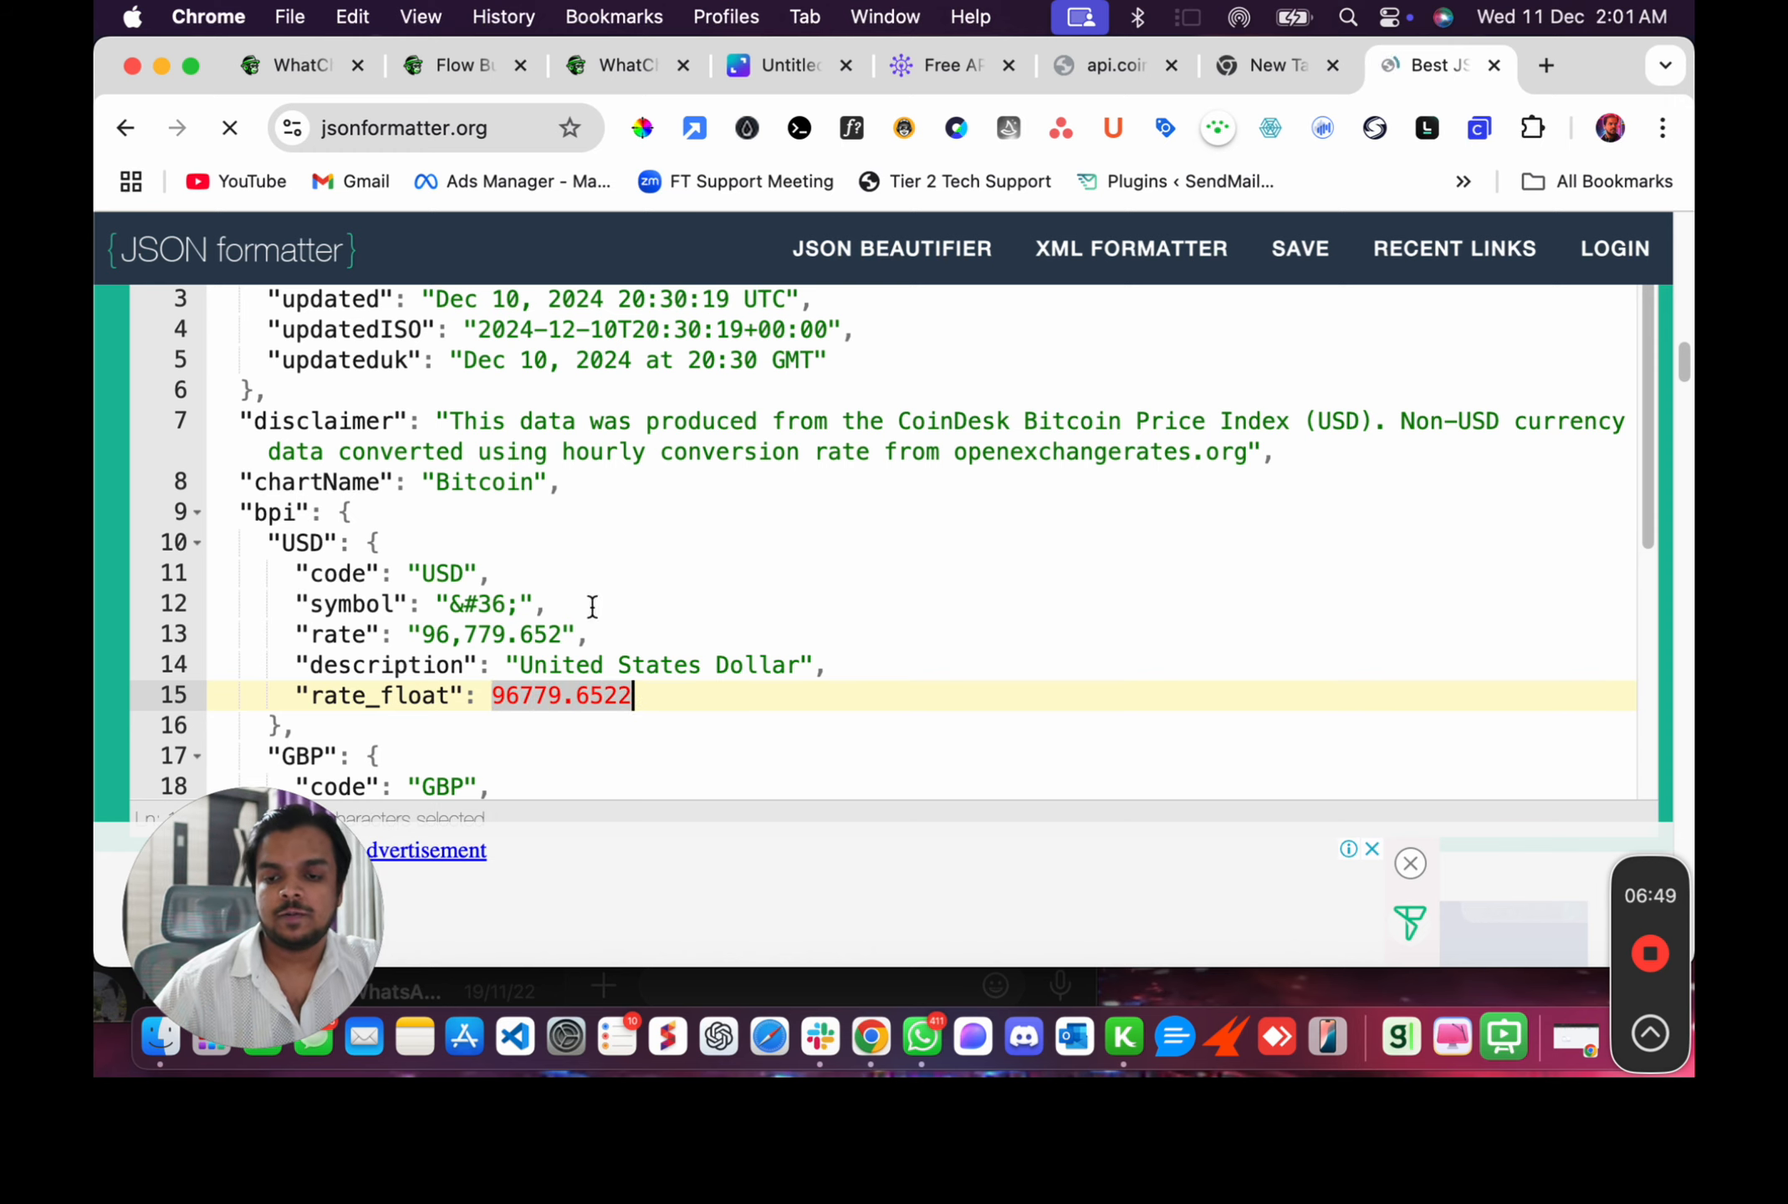
Scroll through the formatted JSON to examine the GBP and EUR currency entries.
{"action": "scroll", "coordinate": [430, 698], "scroll_direction": "down", "scroll_amount": 2}
{"action": "scroll", "coordinate": [432, 697], "scroll_direction": "down", "scroll_amount": 1}
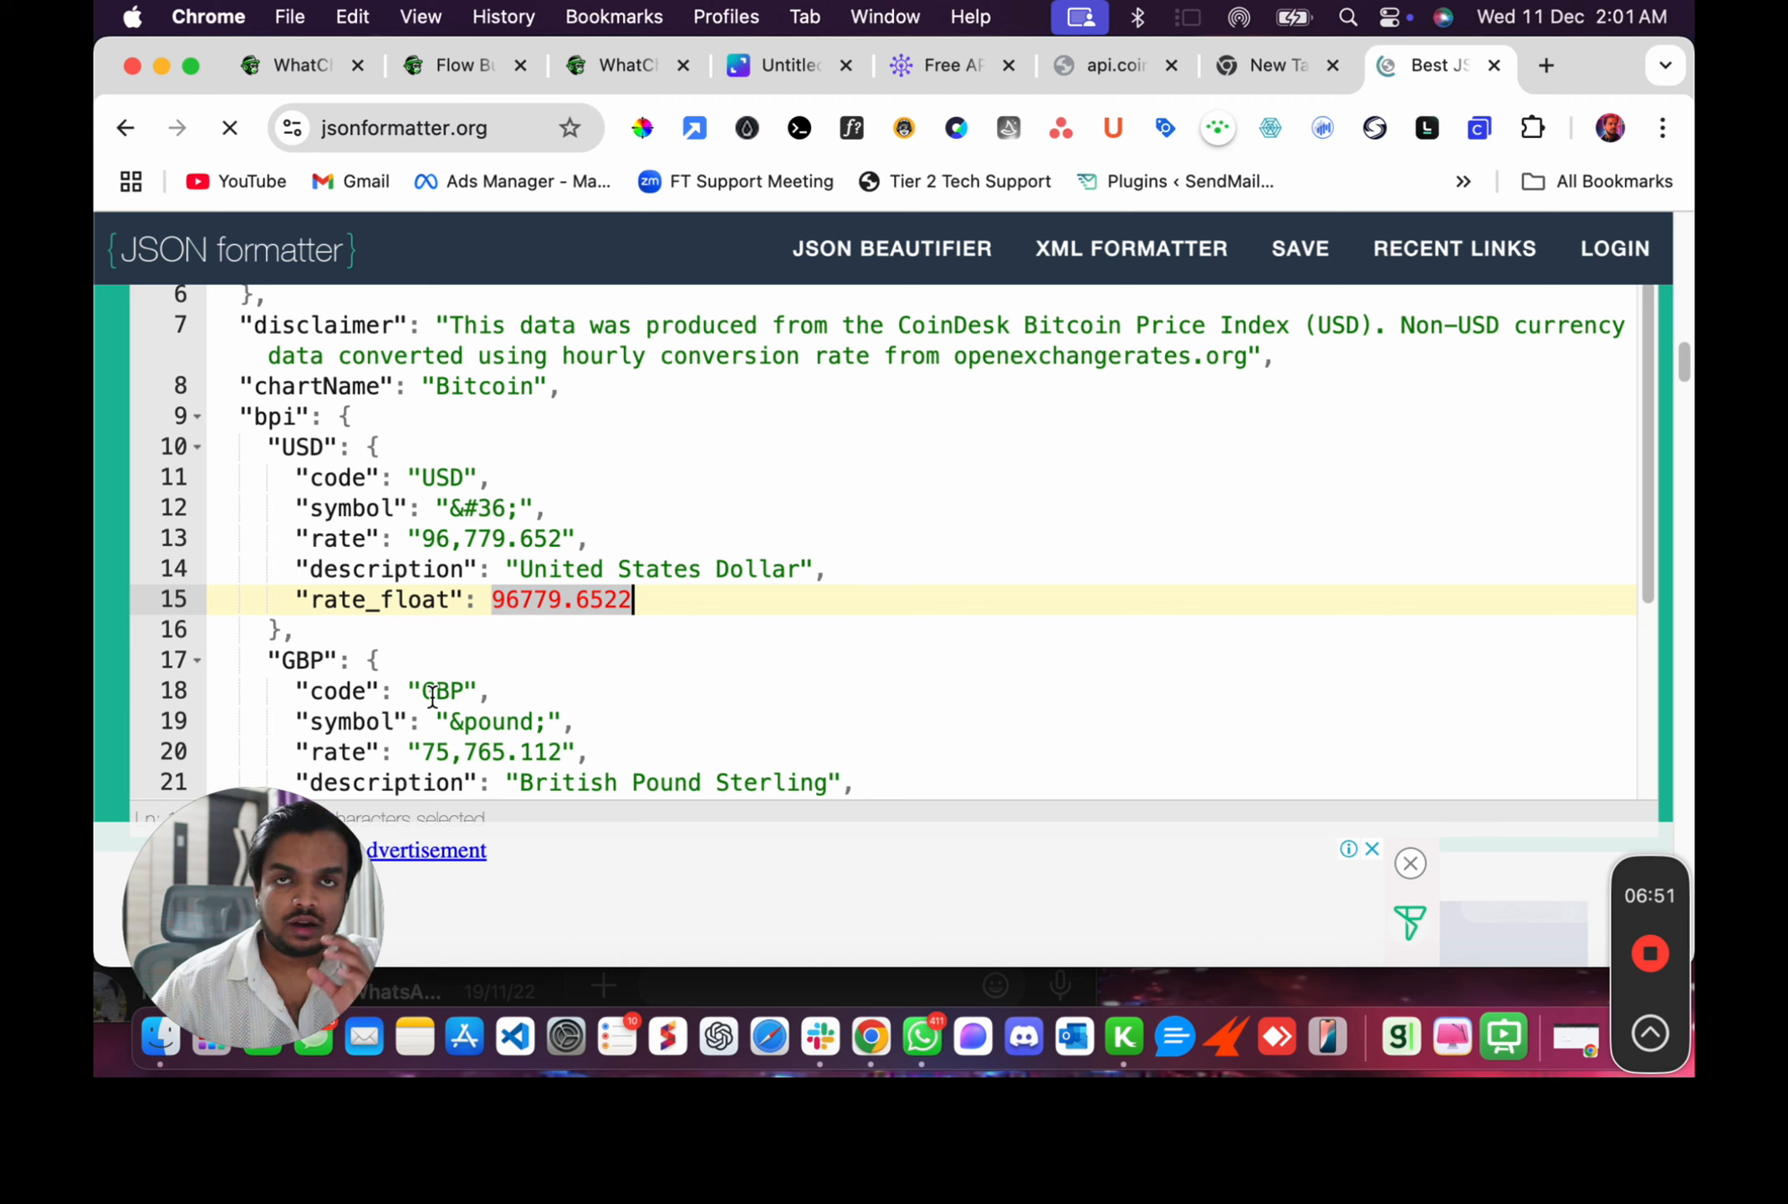
{"action": "scroll", "coordinate": [447, 635], "scroll_direction": "down", "scroll_amount": 1}
{"action": "scroll", "coordinate": [473, 594], "scroll_direction": "down", "scroll_amount": 2}
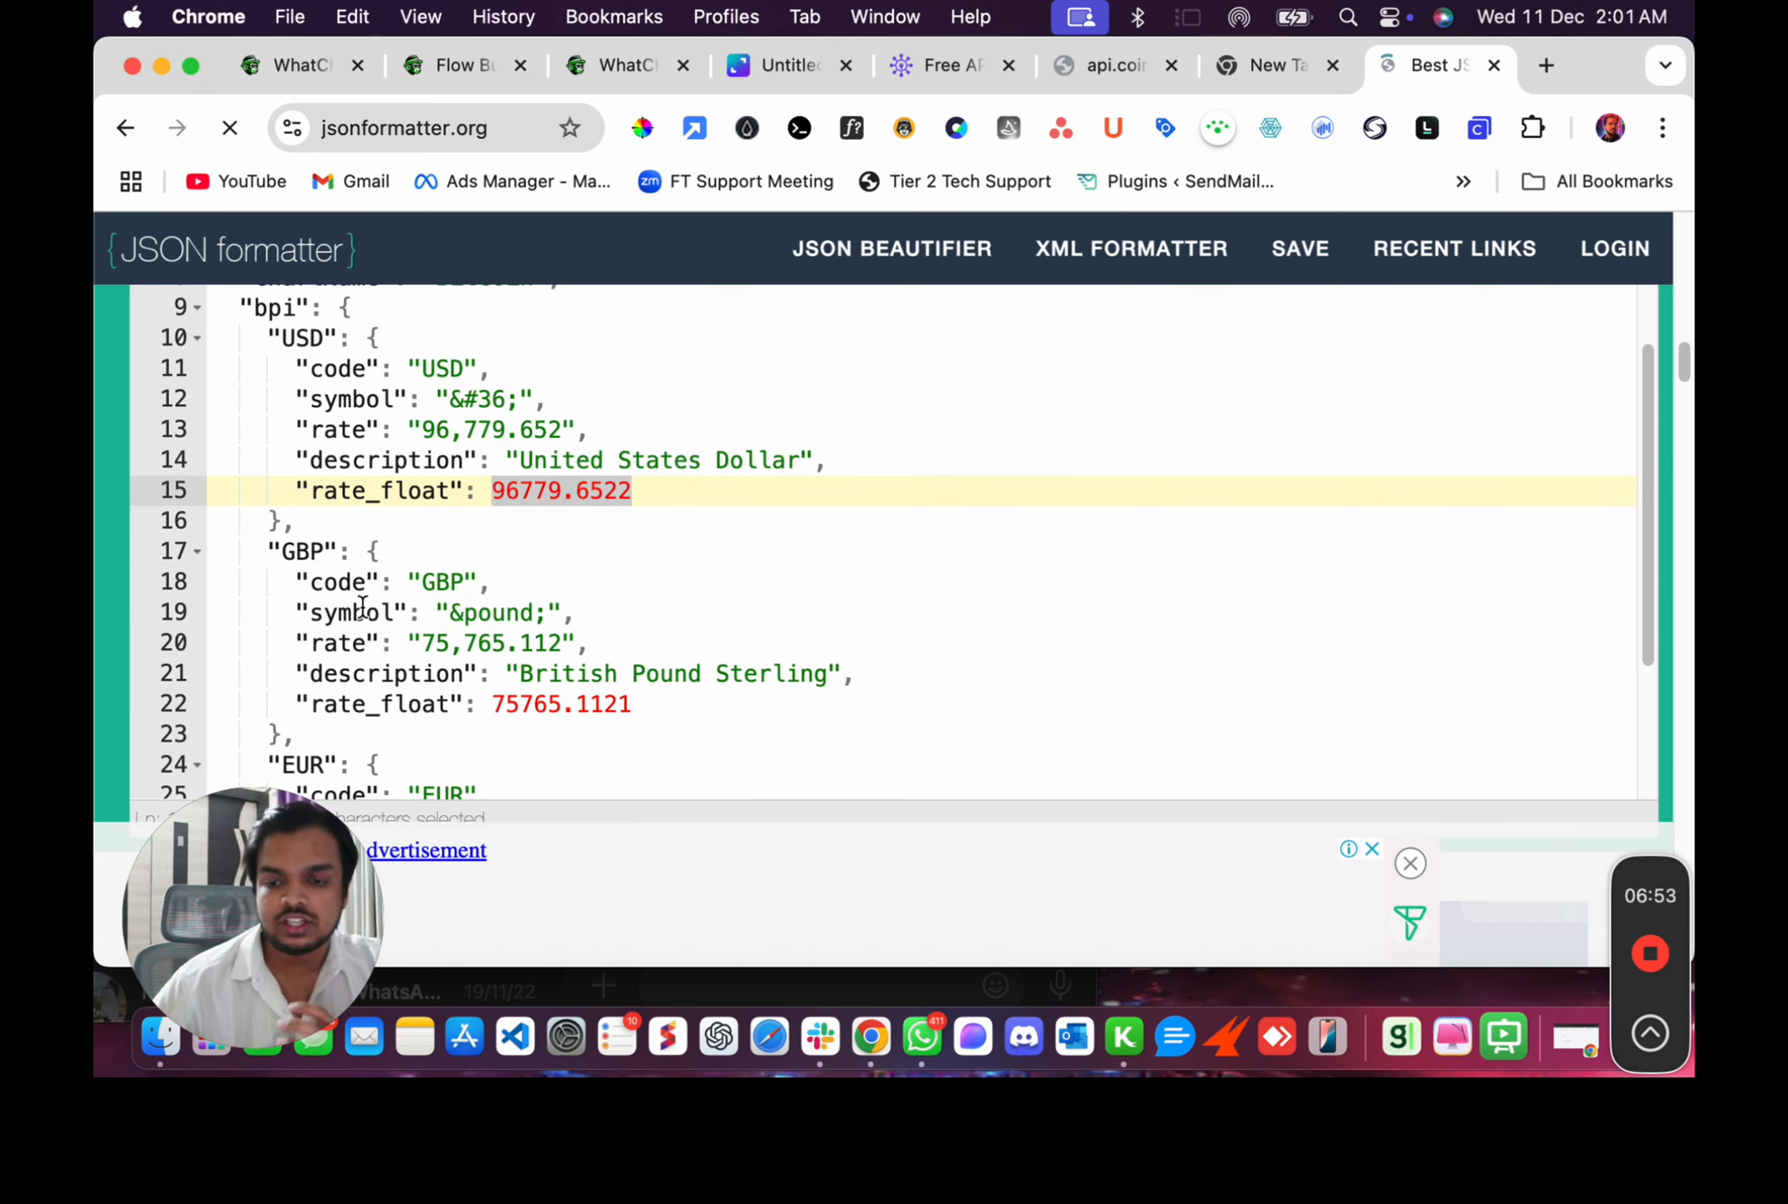
{"action": "scroll", "coordinate": [334, 591], "scroll_direction": "down", "scroll_amount": 2}
{"action": "scroll", "coordinate": [335, 591], "scroll_direction": "down", "scroll_amount": 4}
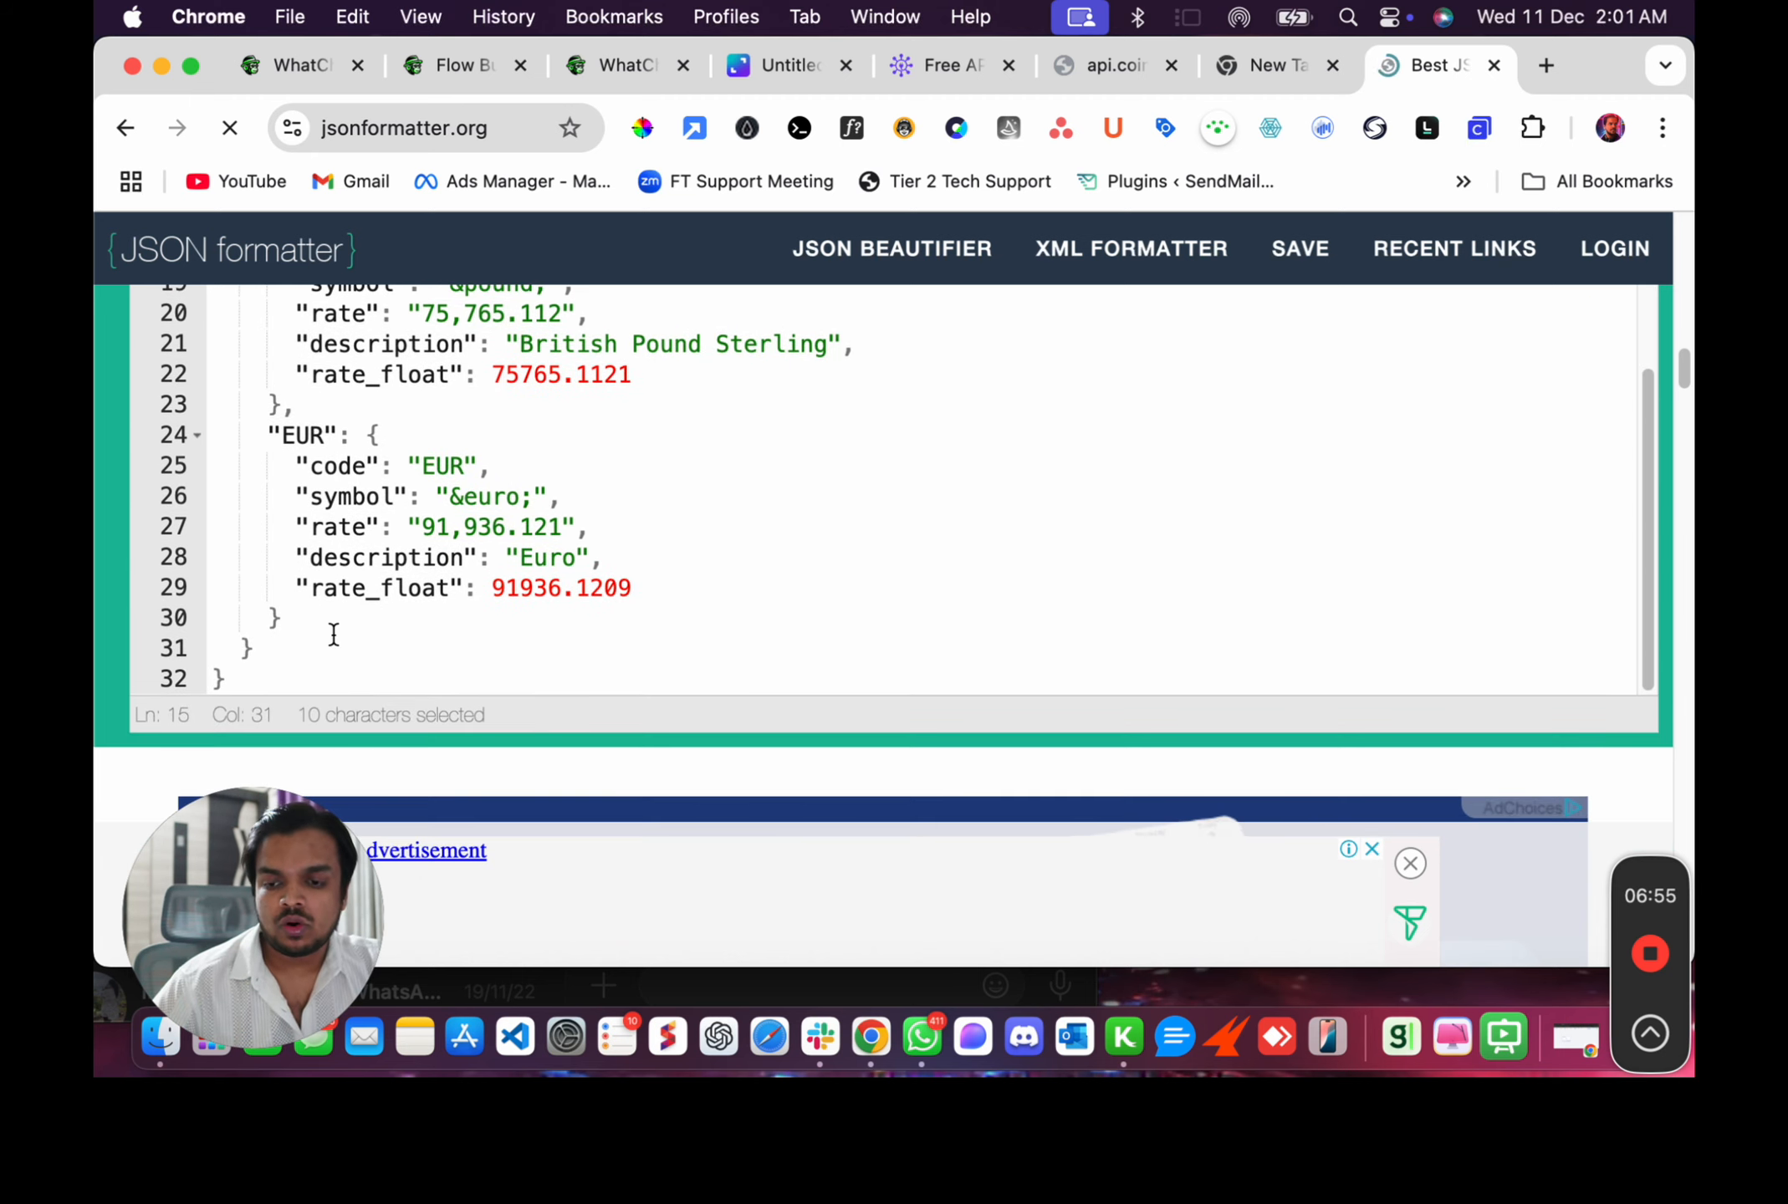
{"action": "scroll", "coordinate": [343, 599], "scroll_direction": "up", "scroll_amount": 3}
{"action": "scroll", "coordinate": [343, 599], "scroll_direction": "up", "scroll_amount": 2}
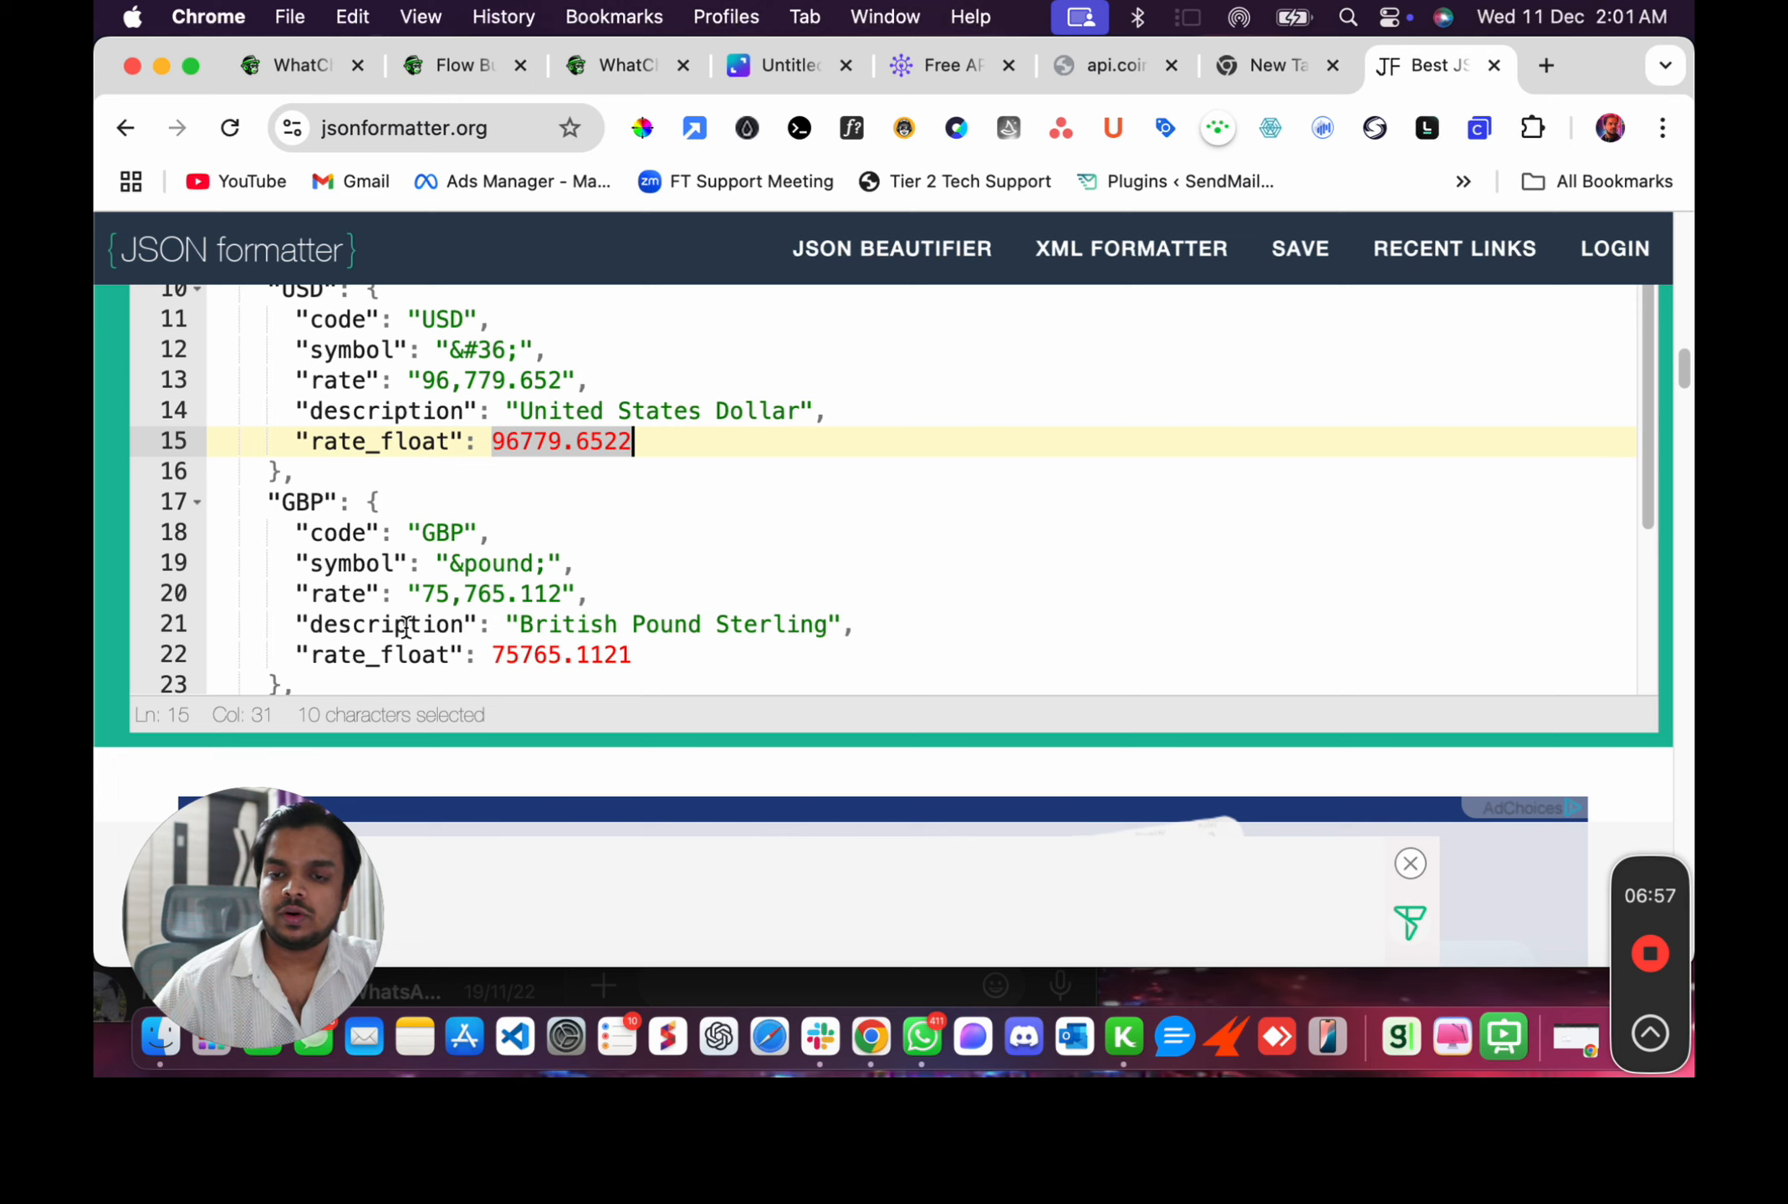
{"action": "scroll", "coordinate": [406, 628], "scroll_direction": "down", "scroll_amount": 4}
{"action": "scroll", "coordinate": [405, 628], "scroll_direction": "up", "scroll_amount": 2}
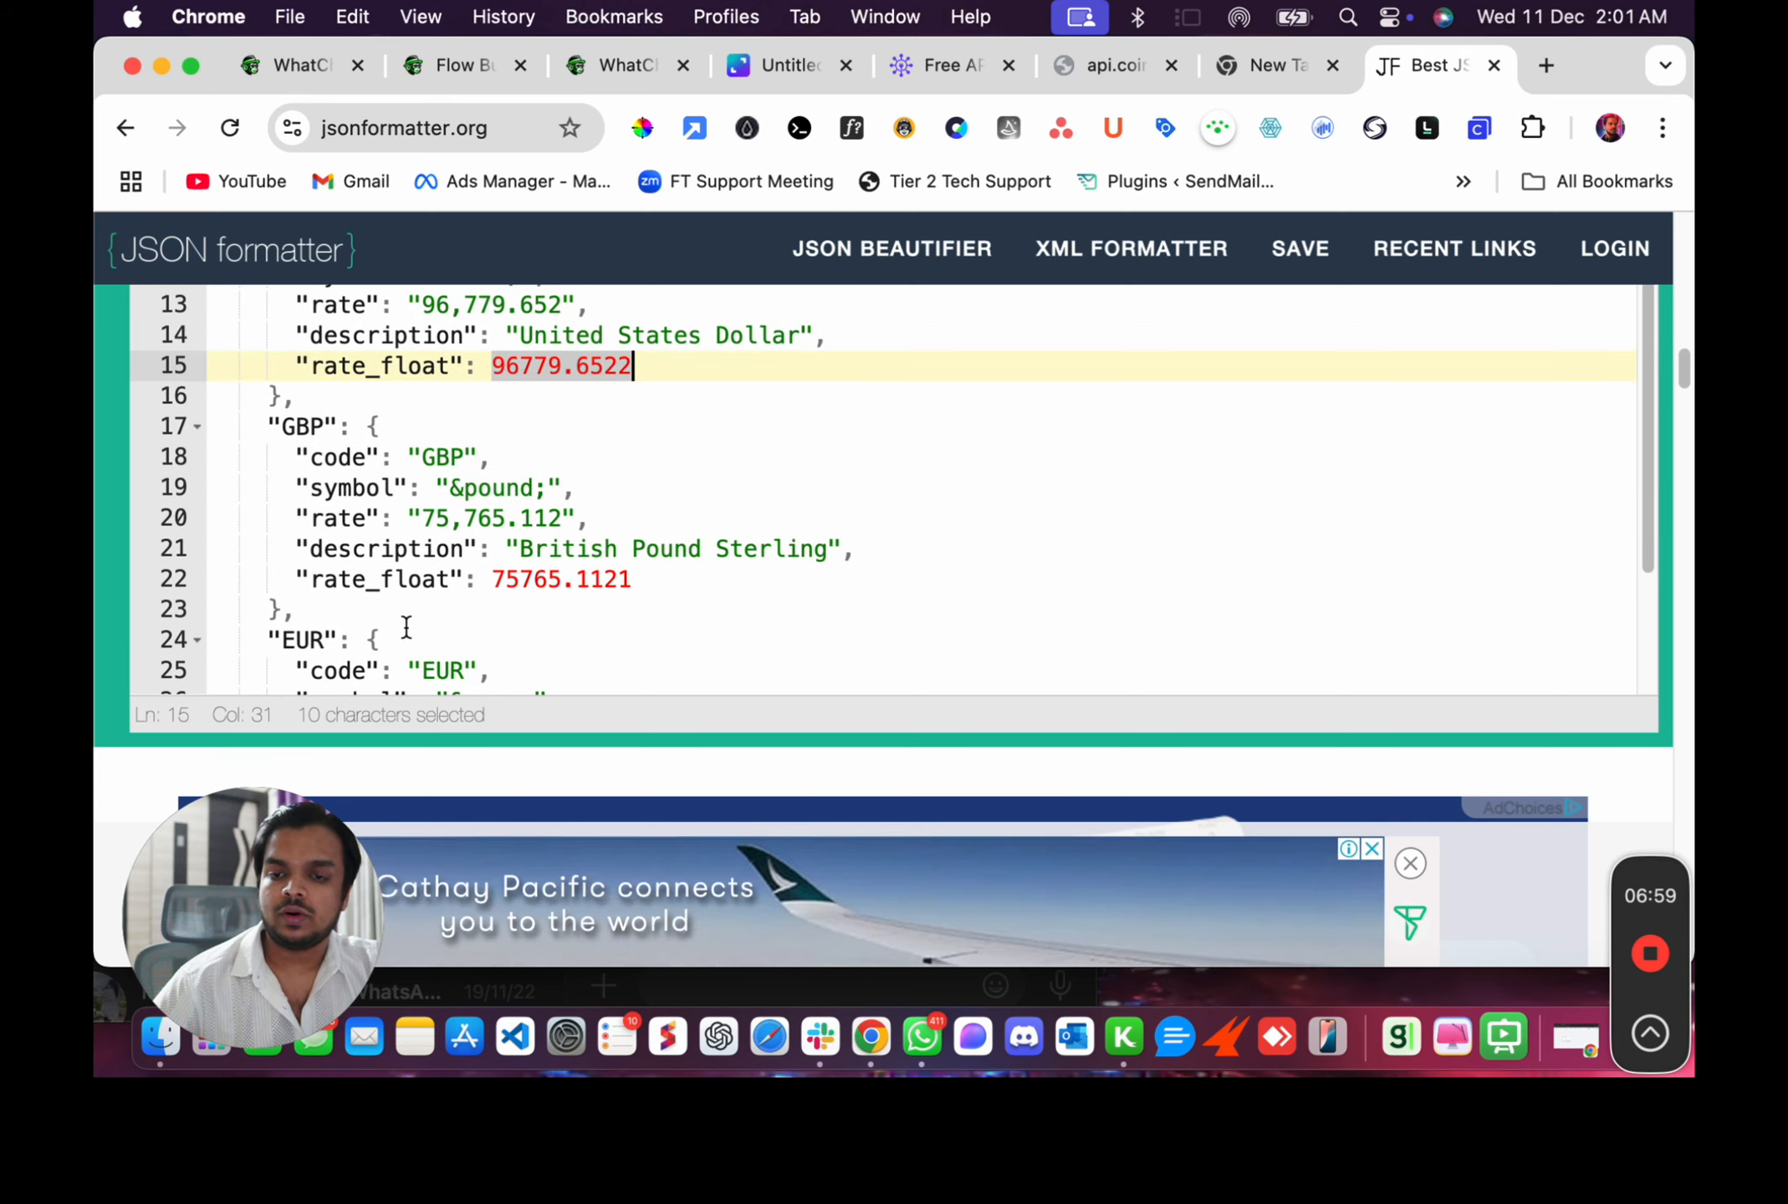
{"action": "scroll", "coordinate": [403, 627], "scroll_direction": "up", "scroll_amount": 1}
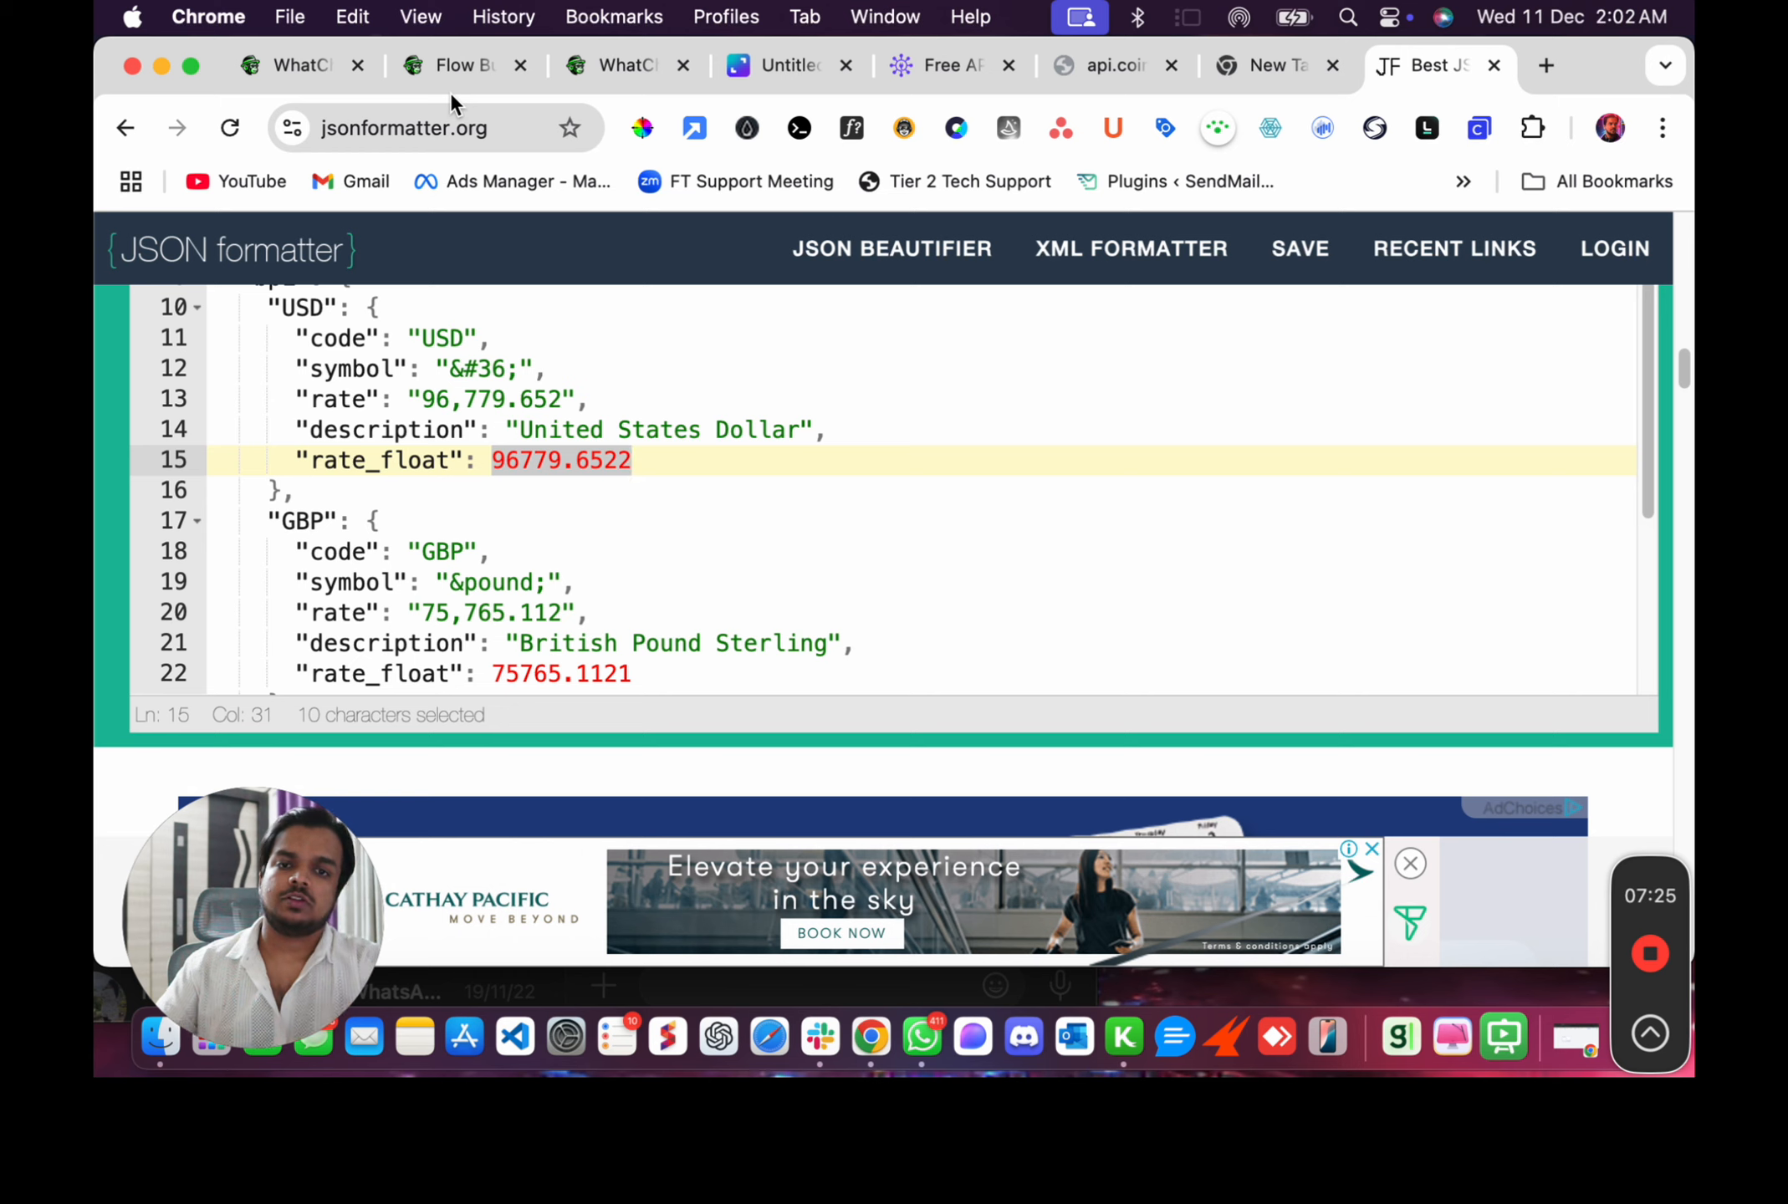
Return to the free API list, highlight the Genderize.io entry and open its sample API URL.
{"action": "left_click", "coordinate": [1069, 66]}
{"action": "left_click", "coordinate": [923, 70]}
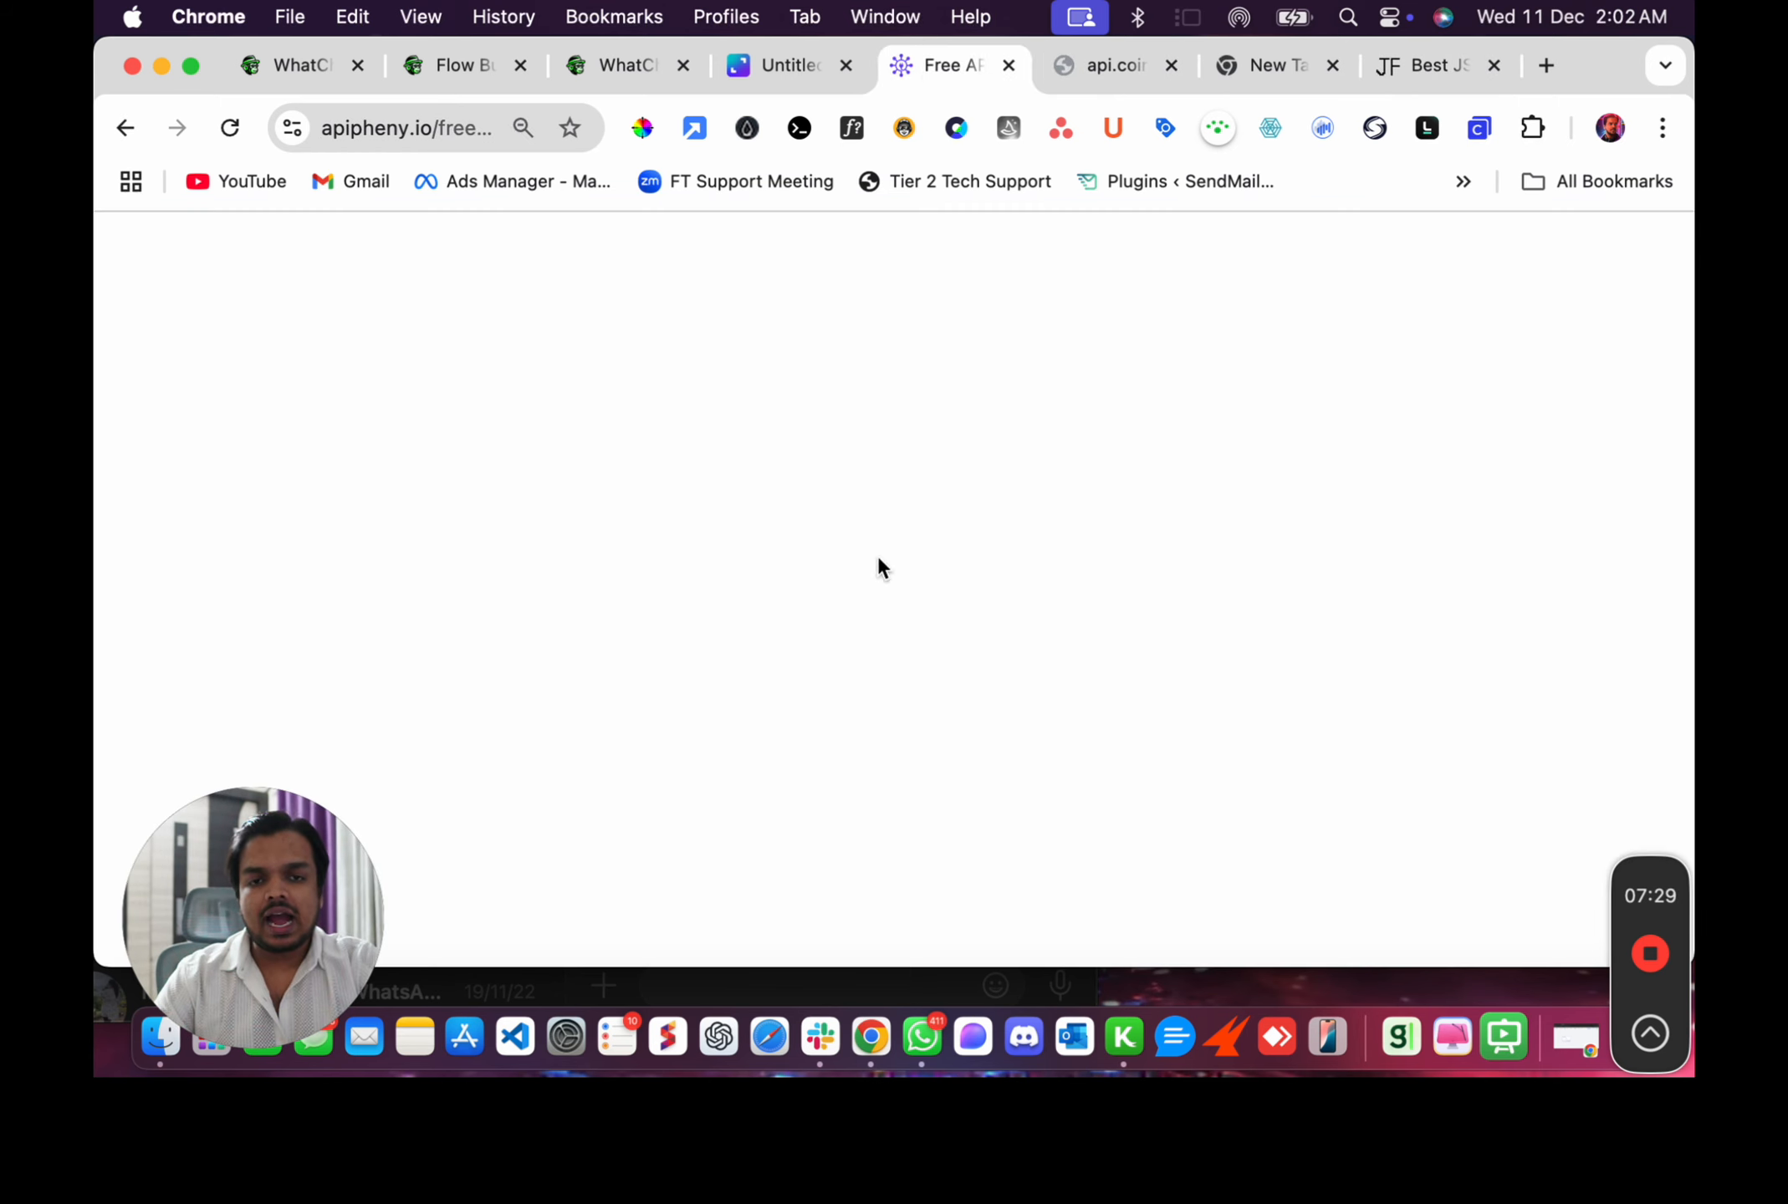
{"action": "scroll", "coordinate": [731, 594], "scroll_direction": "down", "scroll_amount": 2}
{"action": "scroll", "coordinate": [731, 592], "scroll_direction": "down", "scroll_amount": 10}
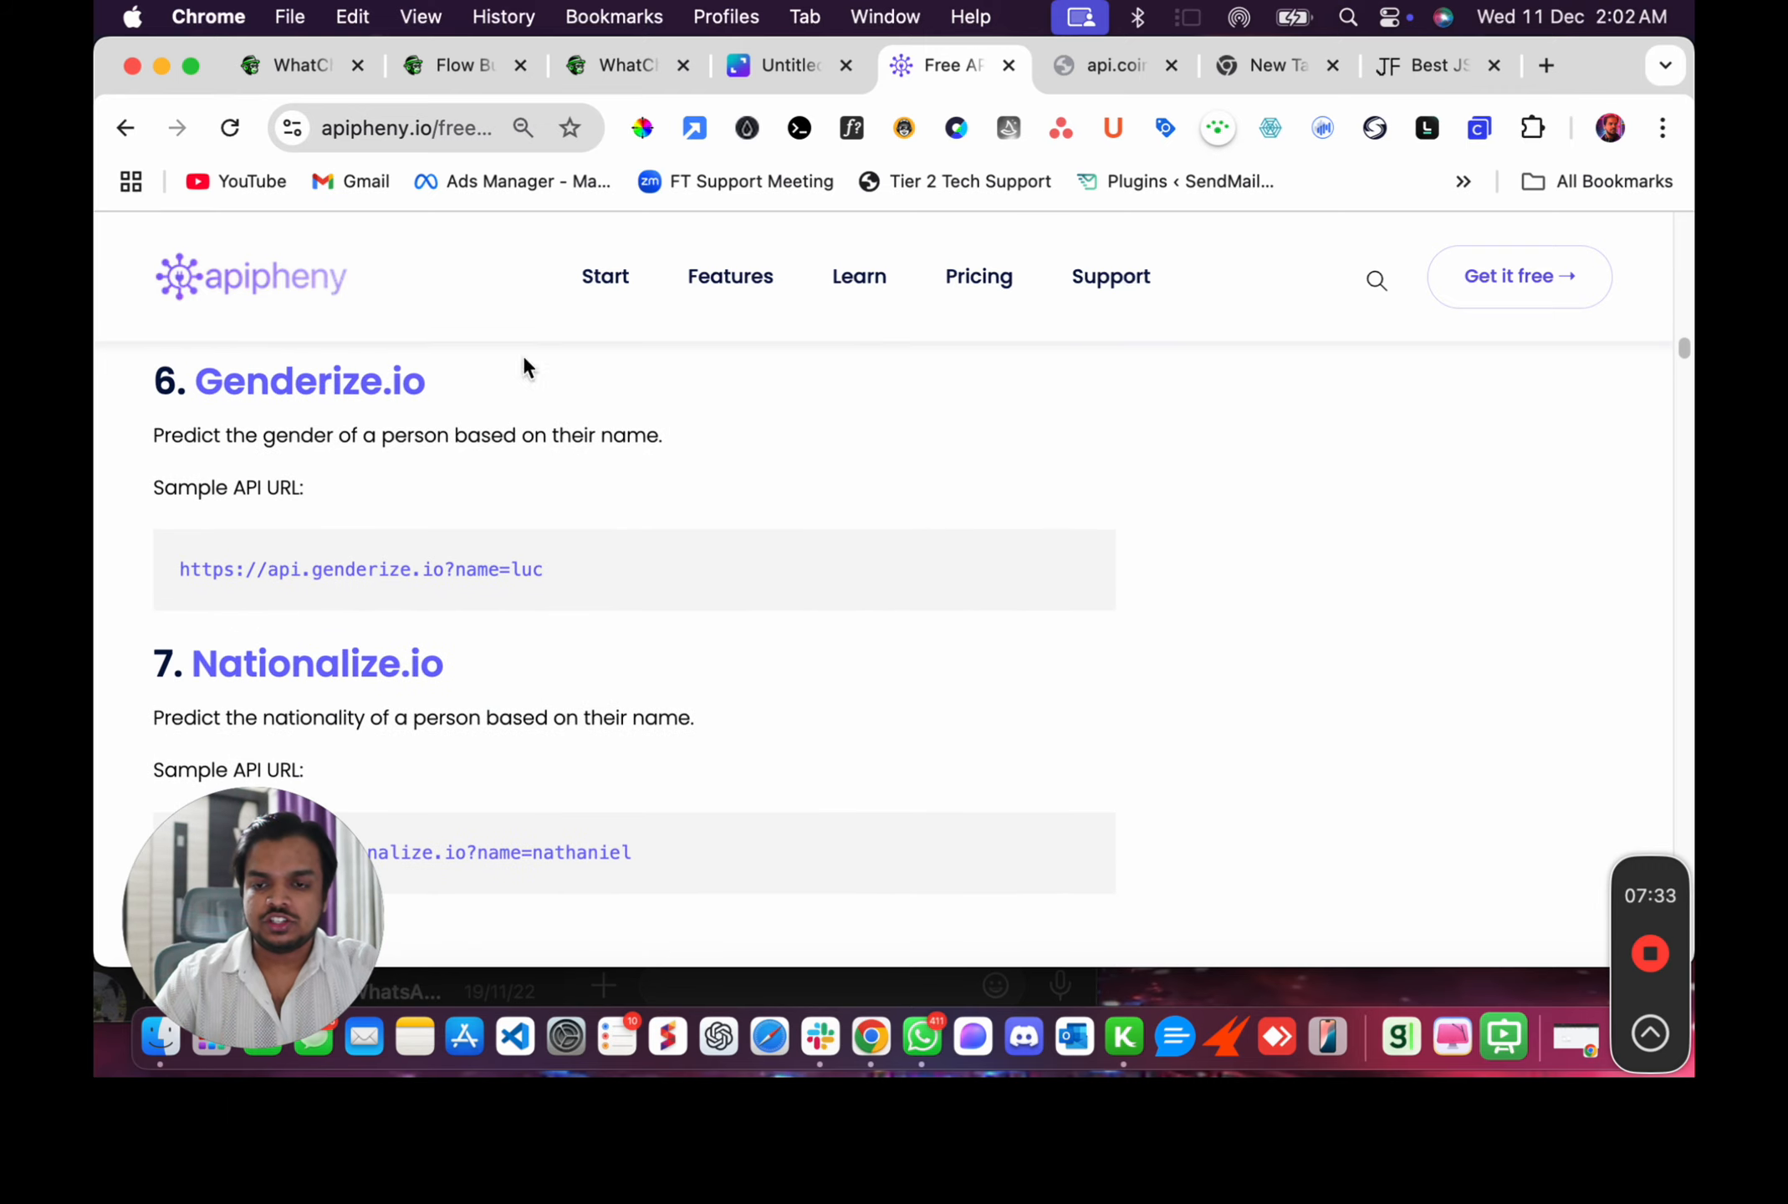
{"action": "left_click_drag", "start_coordinate": [465, 383], "coordinate": [201, 387]}
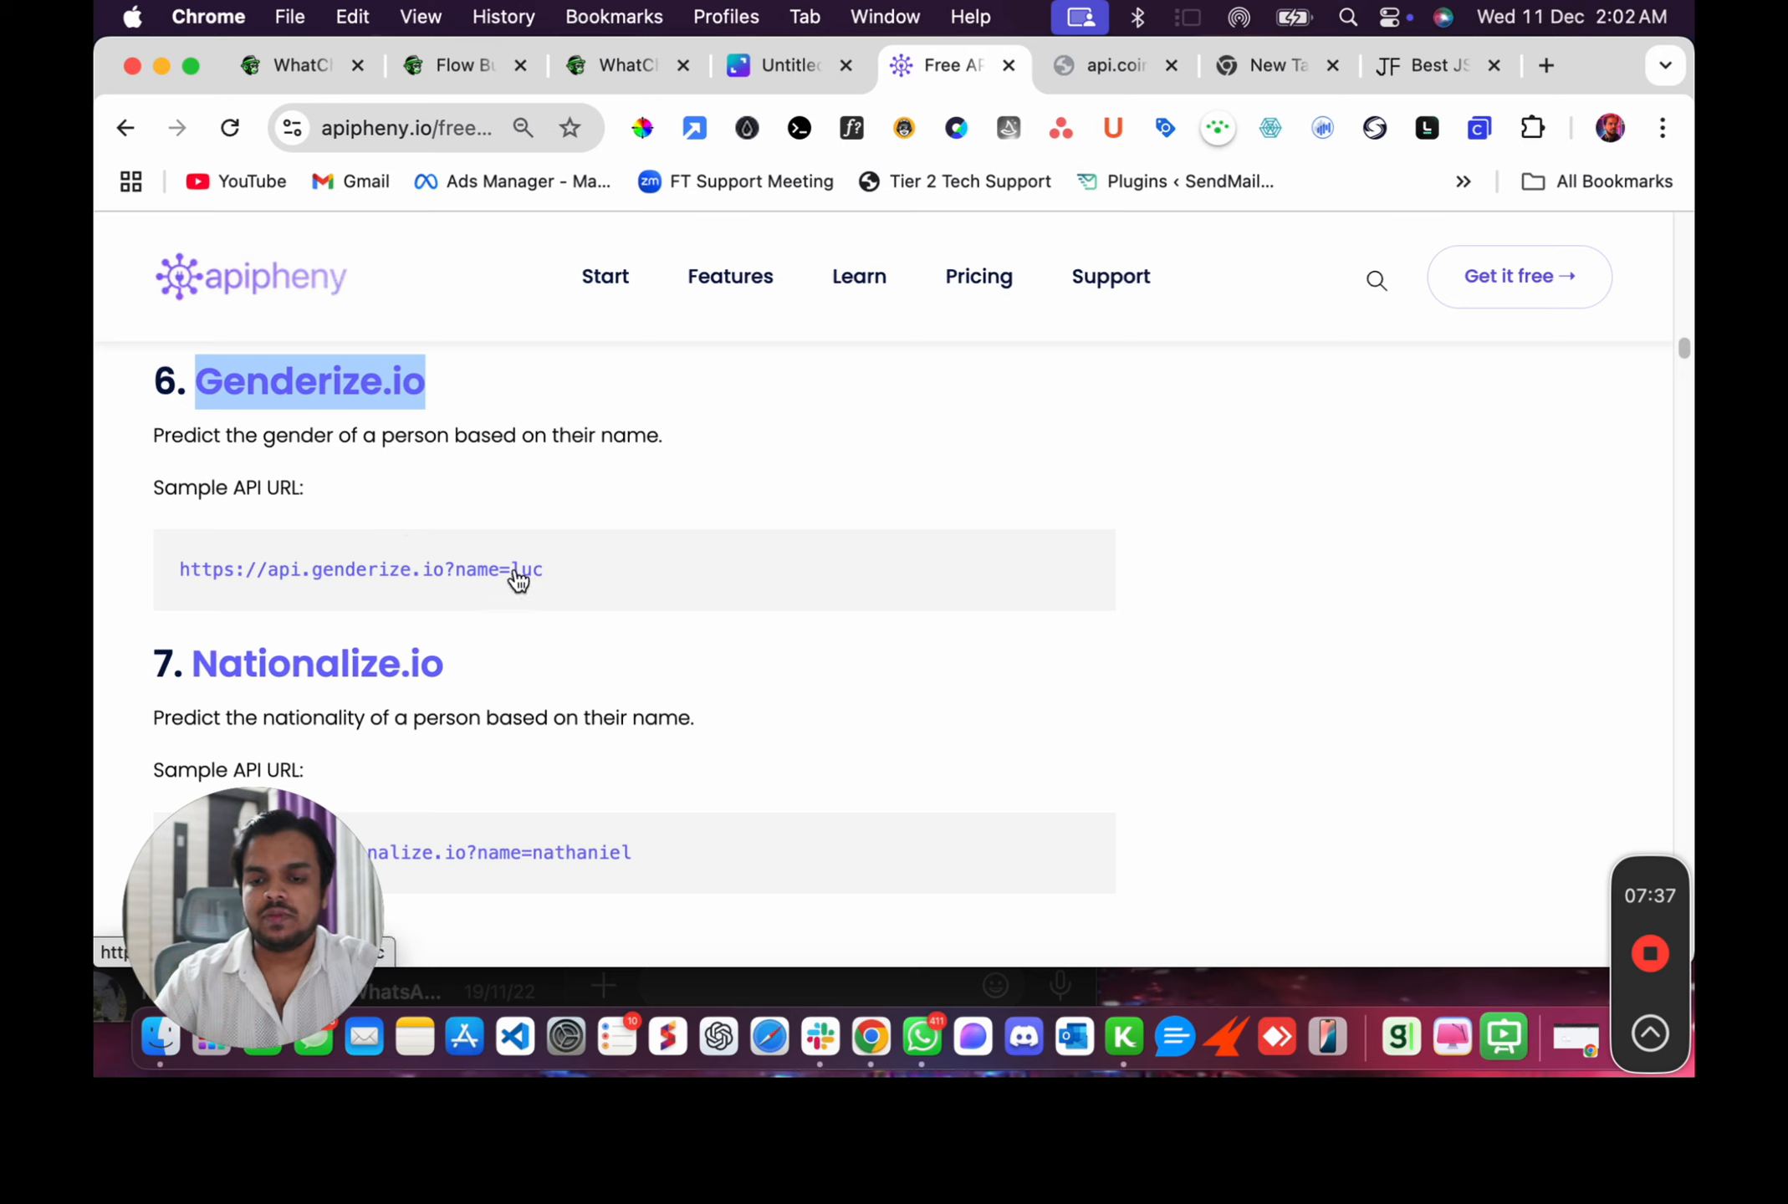
{"action": "left_click", "coordinate": [239, 581]}
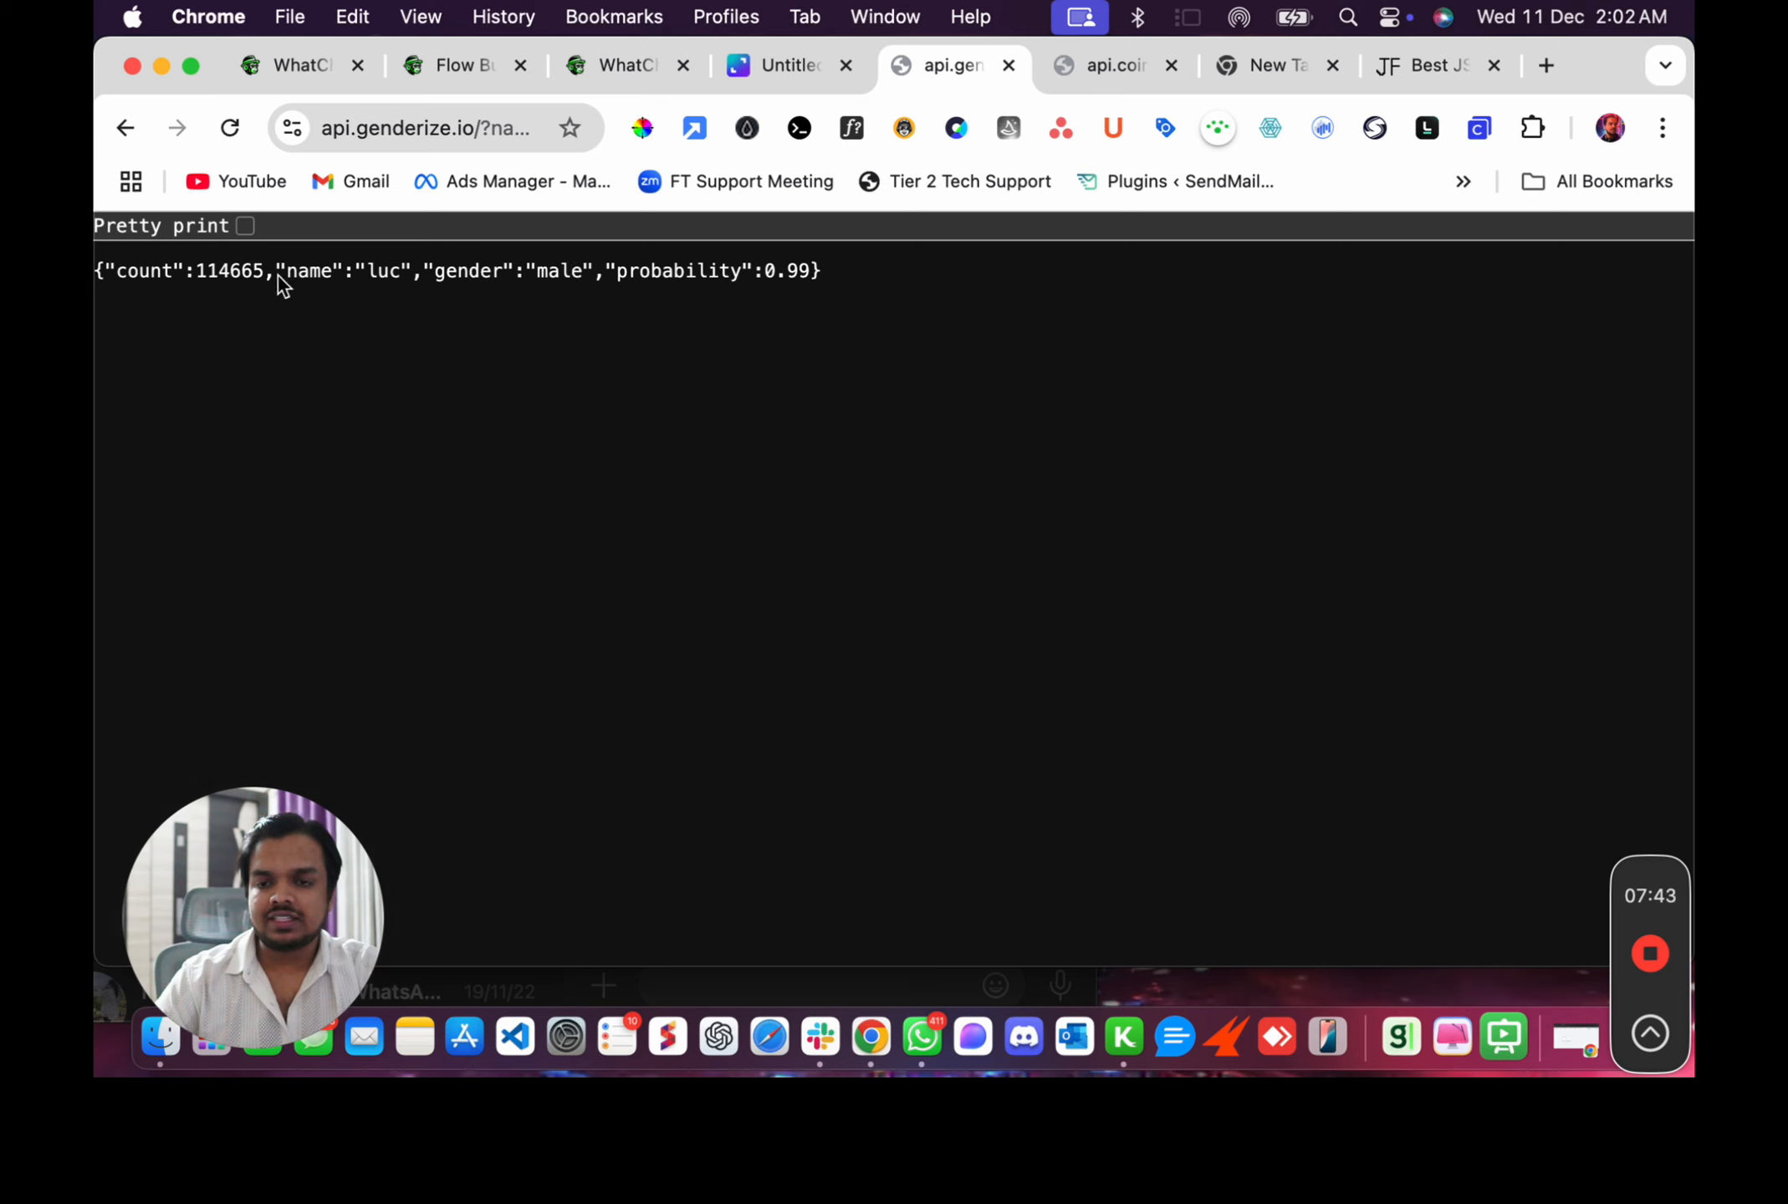
Set the Genderize URL's name parameter to emily, reload it and highlight the returned JSON.
{"action": "double_click", "coordinate": [381, 274]}
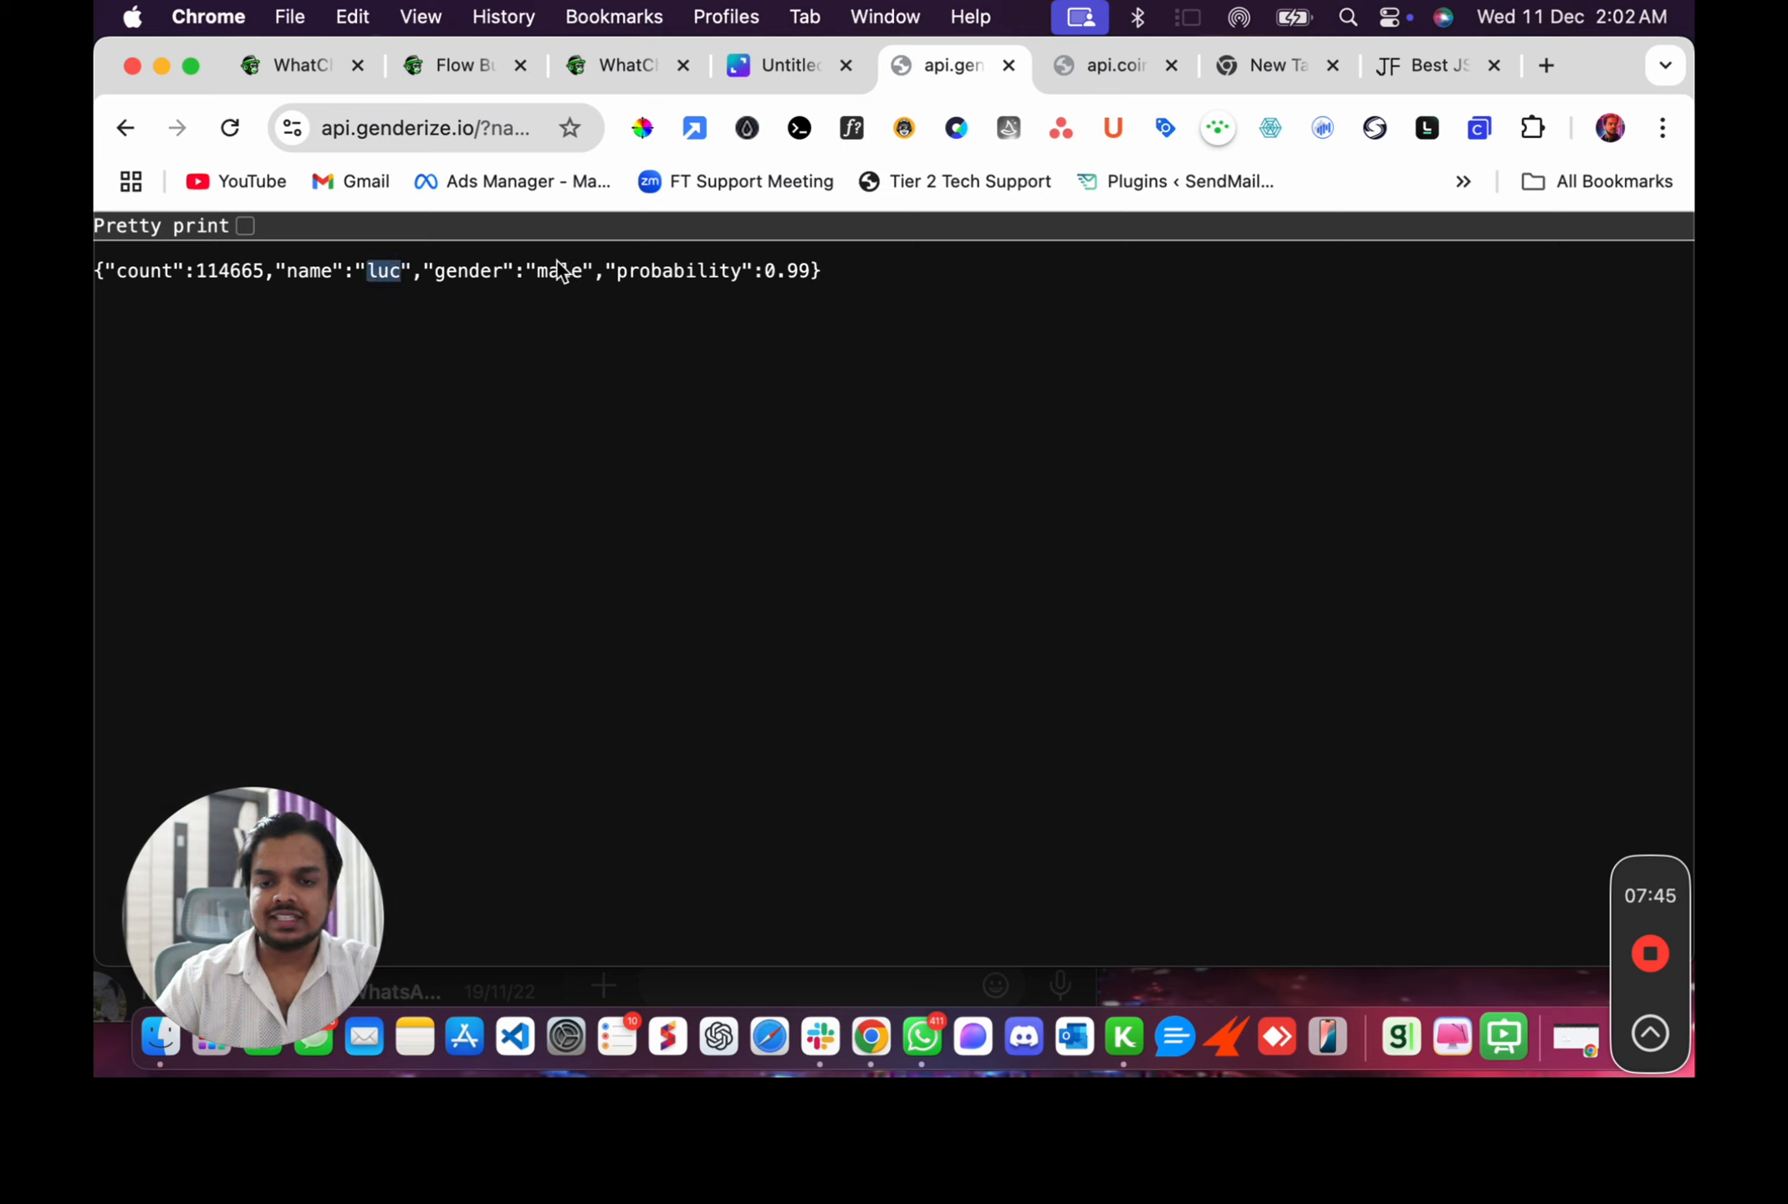
{"action": "left_click", "coordinate": [420, 128]}
{"action": "key", "text": "Right"}
{"action": "double_click", "coordinate": [474, 128]}
{"action": "type", "text": "emil"}
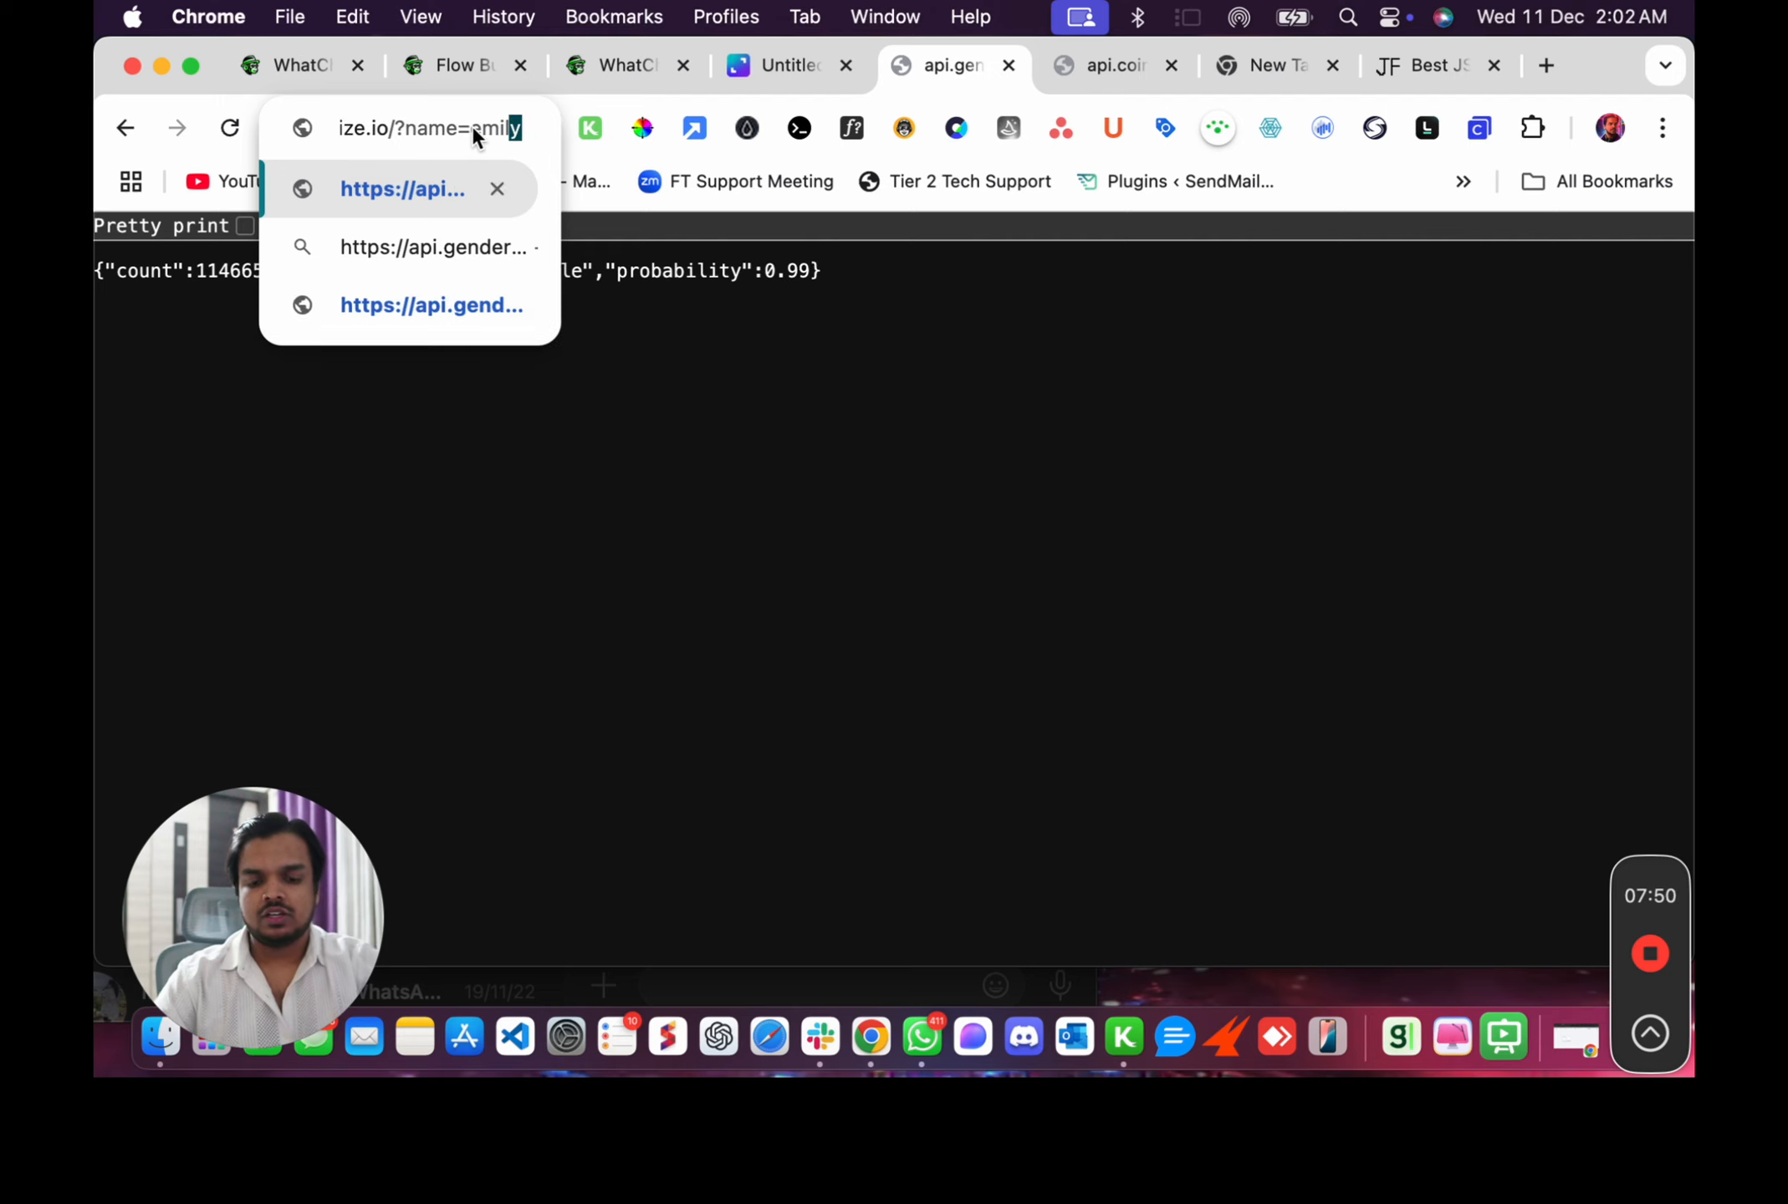
{"action": "key", "text": "Return"}
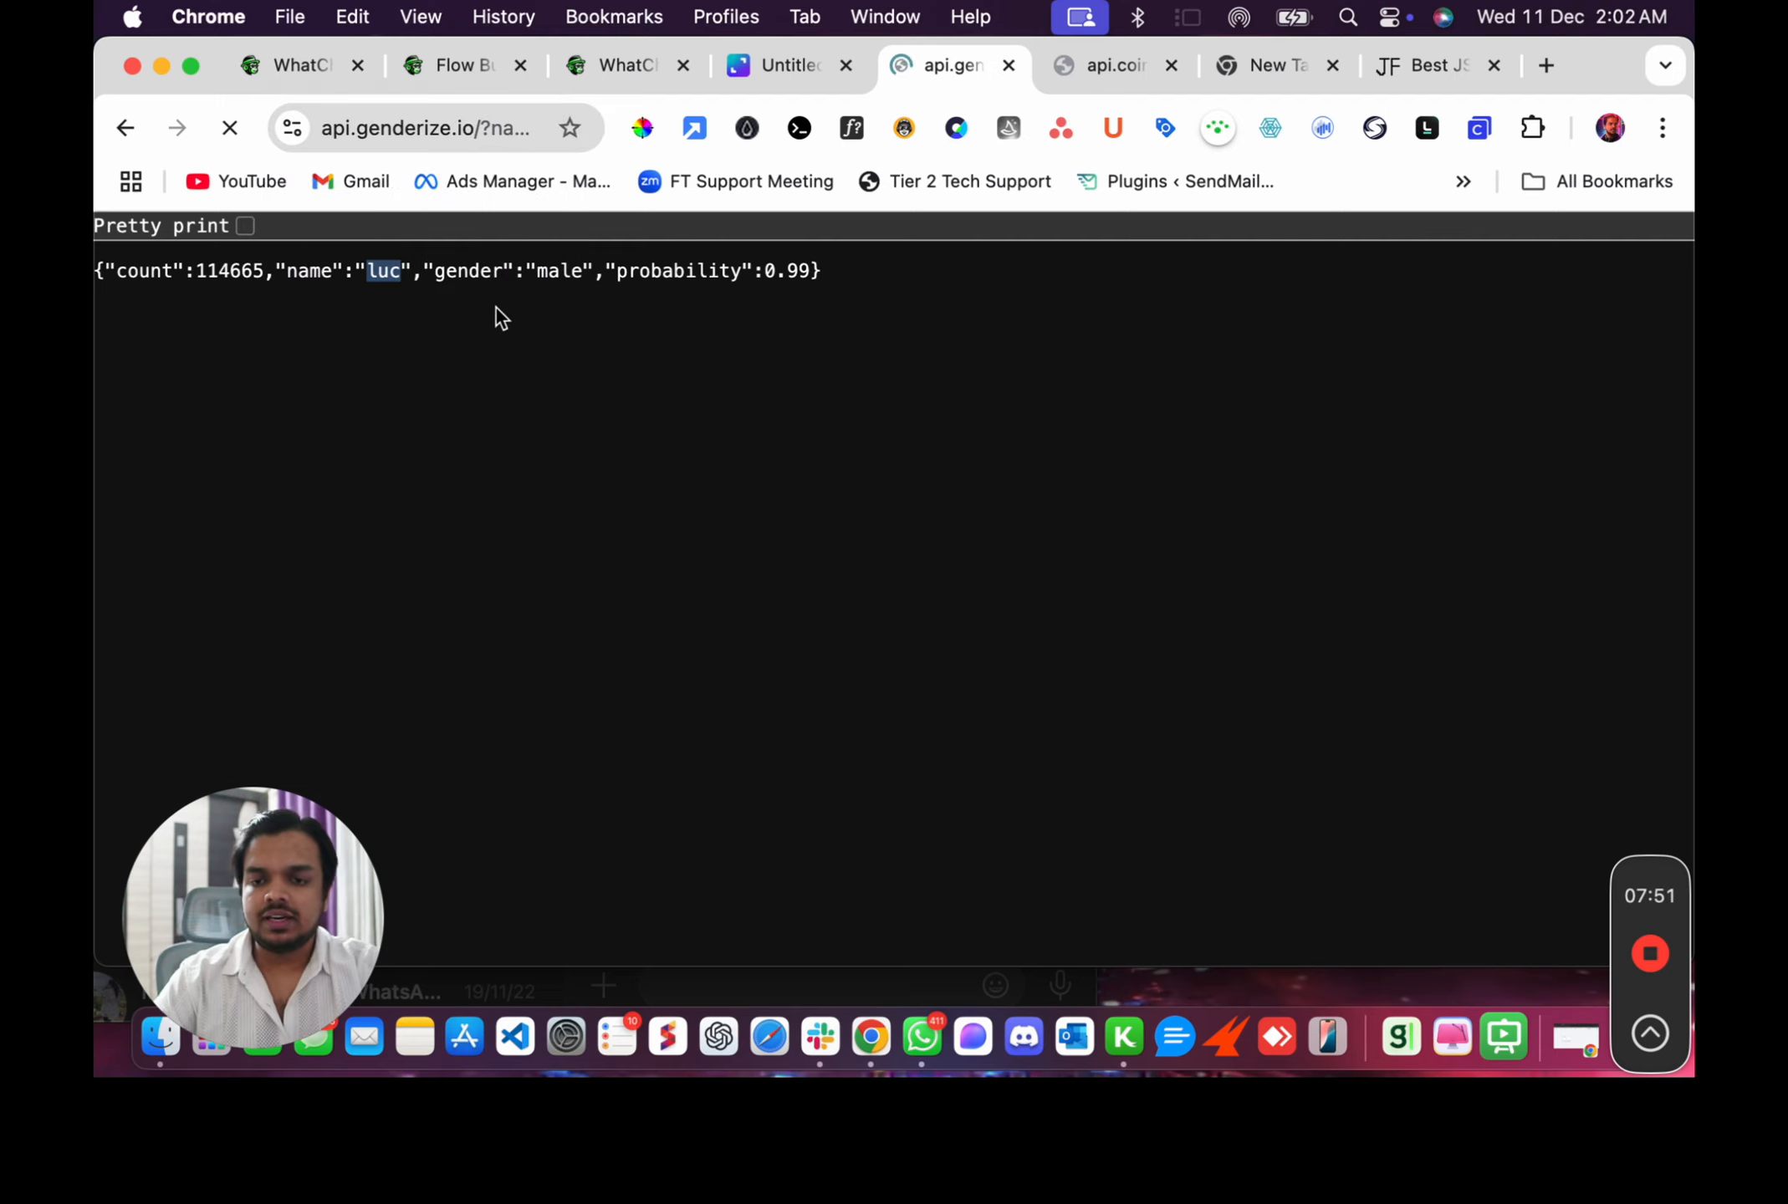
{"action": "left_click_drag", "start_coordinate": [626, 270], "coordinate": [117, 253]}
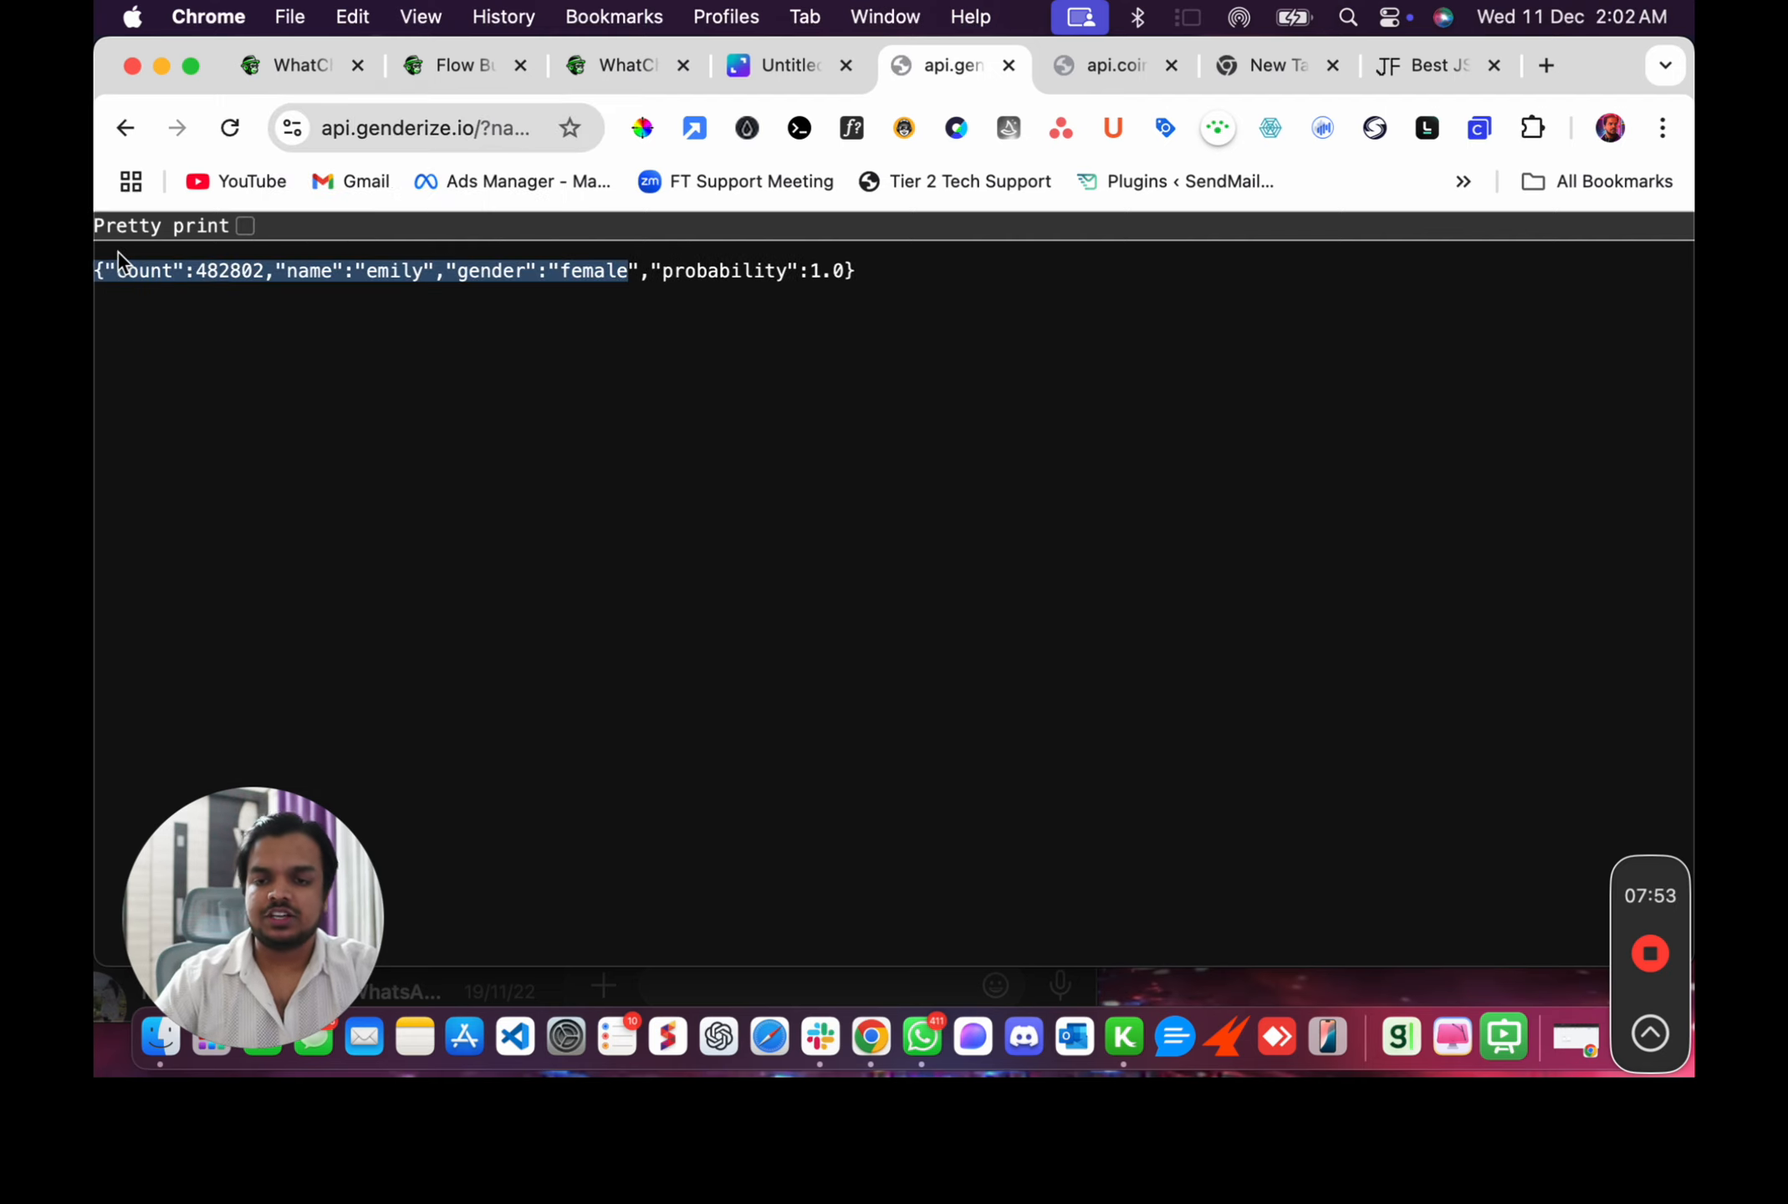
{"action": "left_click", "coordinate": [417, 128]}
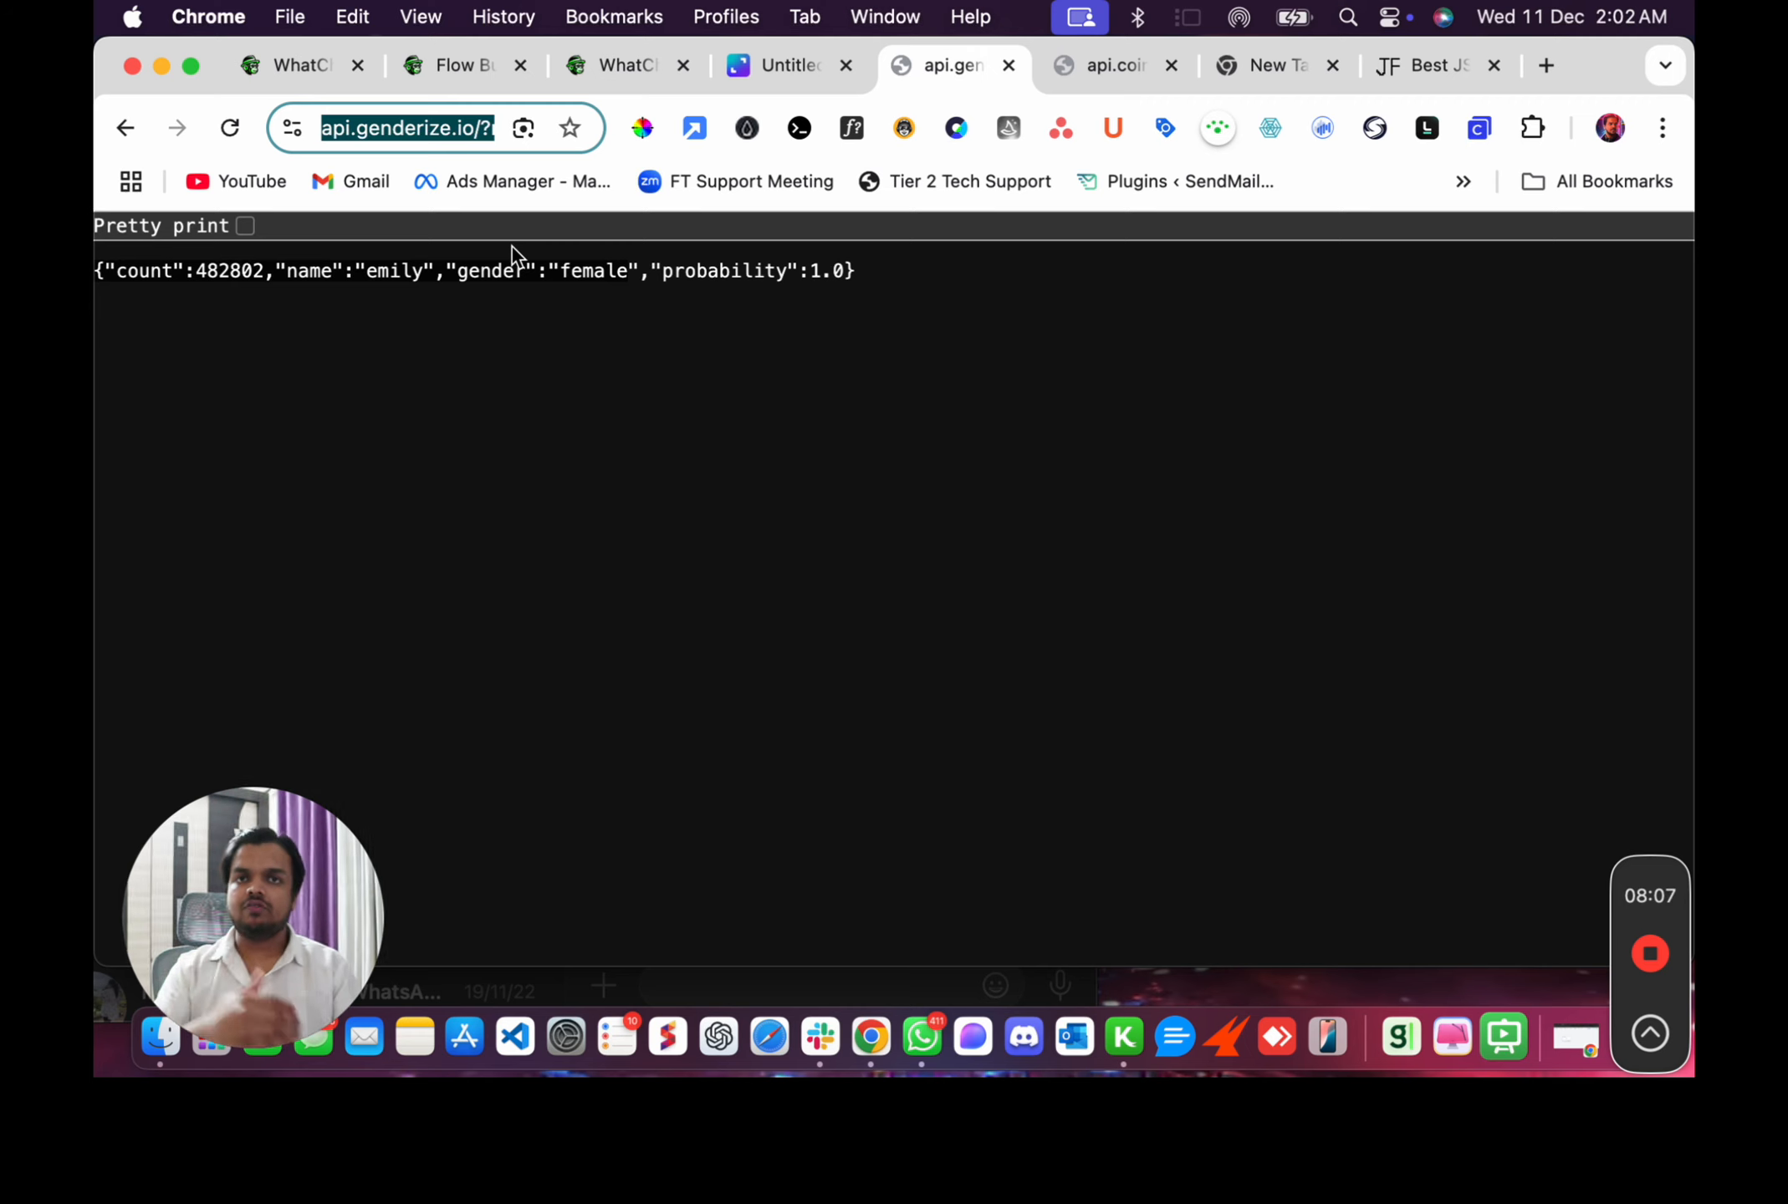
Switch to the Flow Builder tab, close the Configure HTTP API panel and move to the flow's start.
{"action": "left_click", "coordinate": [459, 56]}
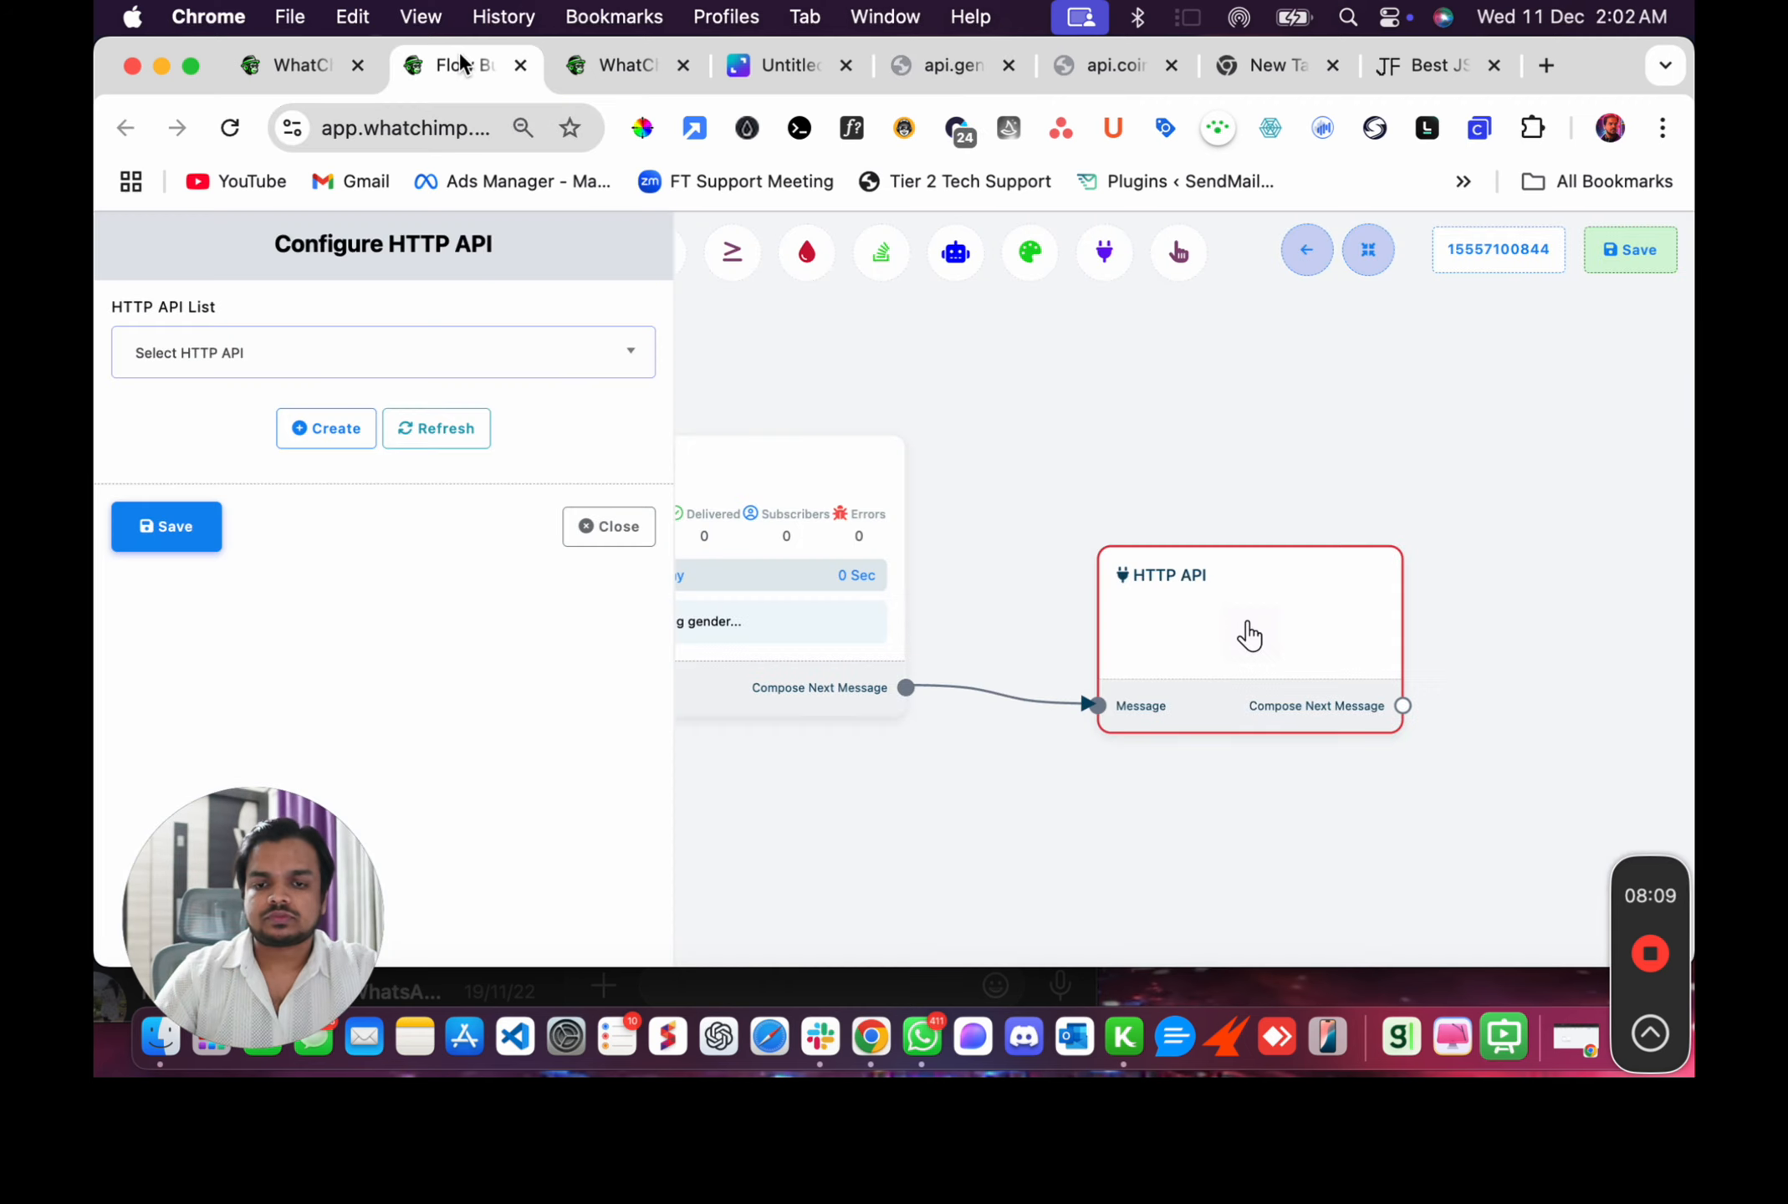
{"action": "left_click", "coordinate": [632, 539]}
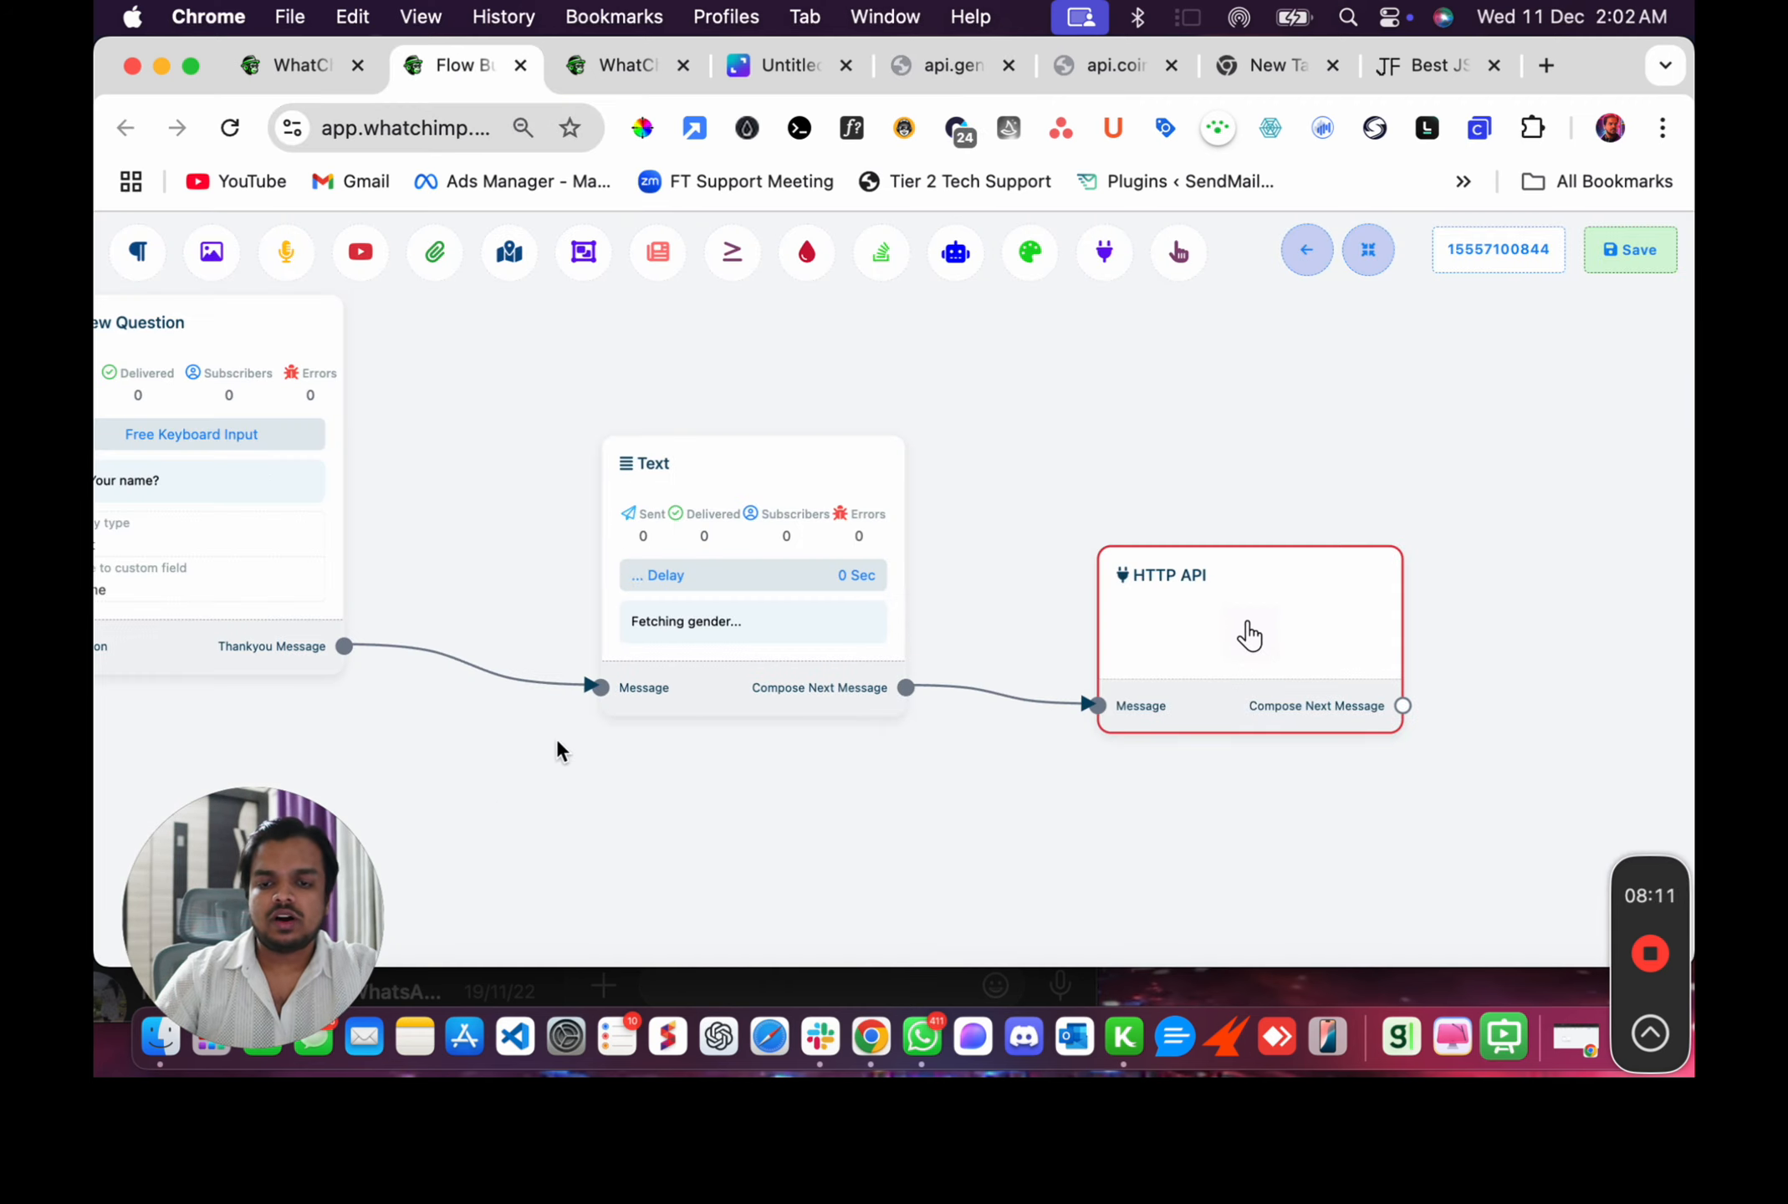
{"action": "left_click_drag", "start_coordinate": [688, 805], "coordinate": [1105, 821]}
{"action": "left_click_drag", "start_coordinate": [772, 755], "coordinate": [1478, 738]}
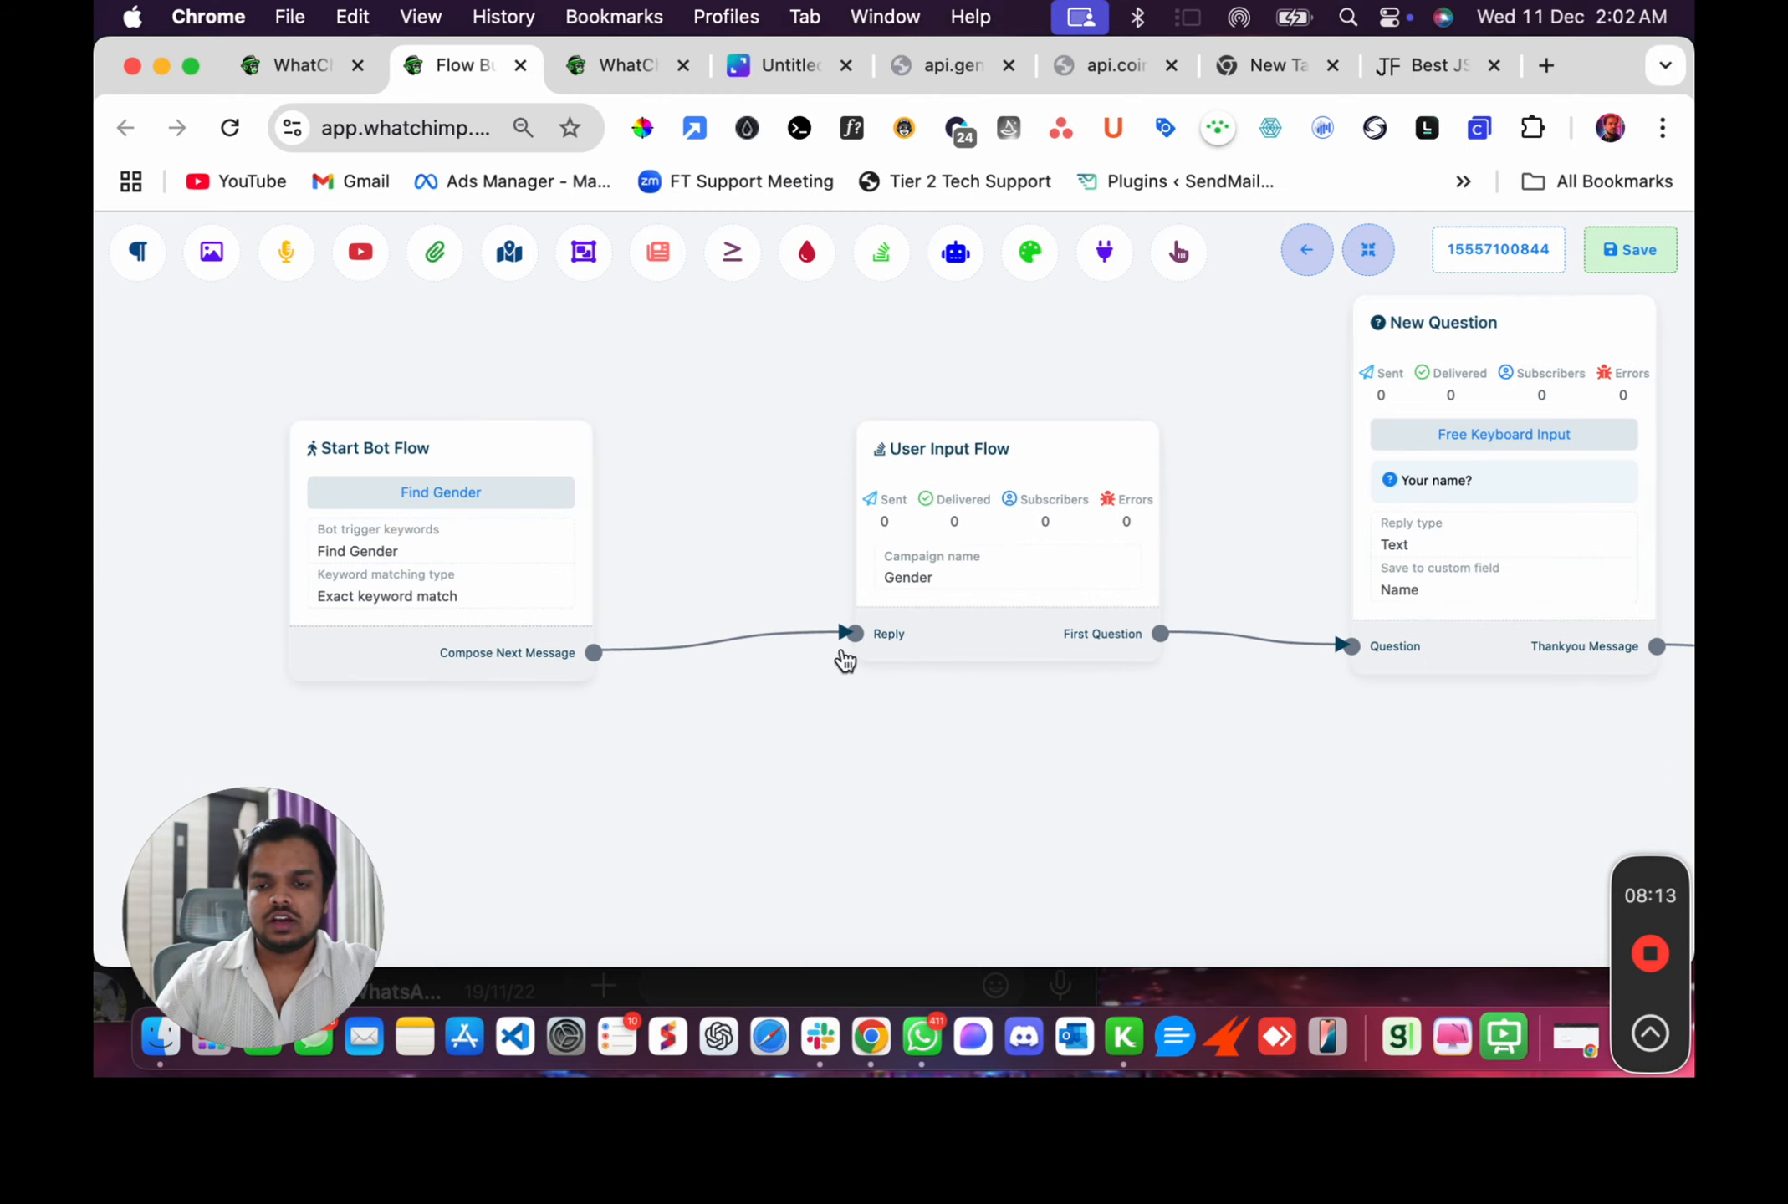
Open the Start Bot Flow node's settings and highlight its Find Gender trigger keyword.
{"action": "double_click", "coordinate": [368, 552]}
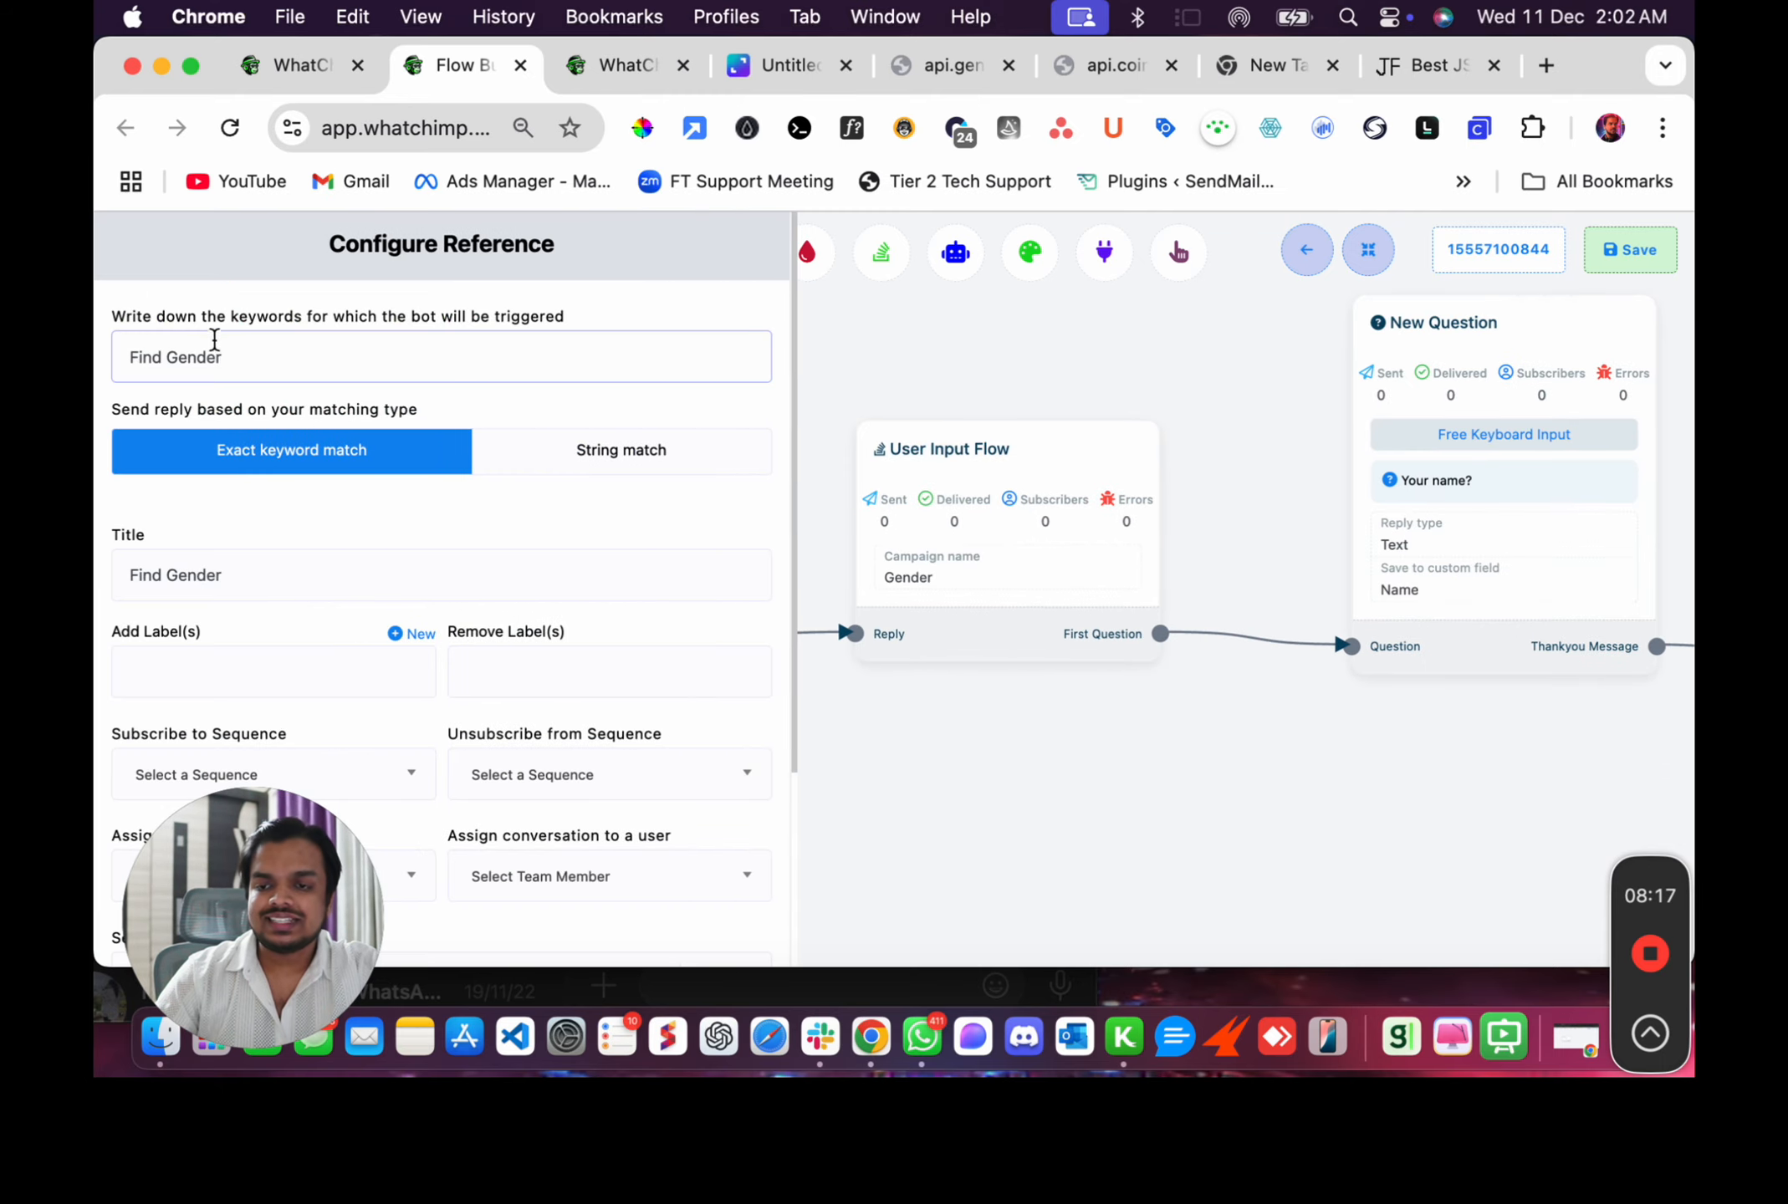
{"action": "left_click_drag", "start_coordinate": [220, 355], "coordinate": [100, 356]}
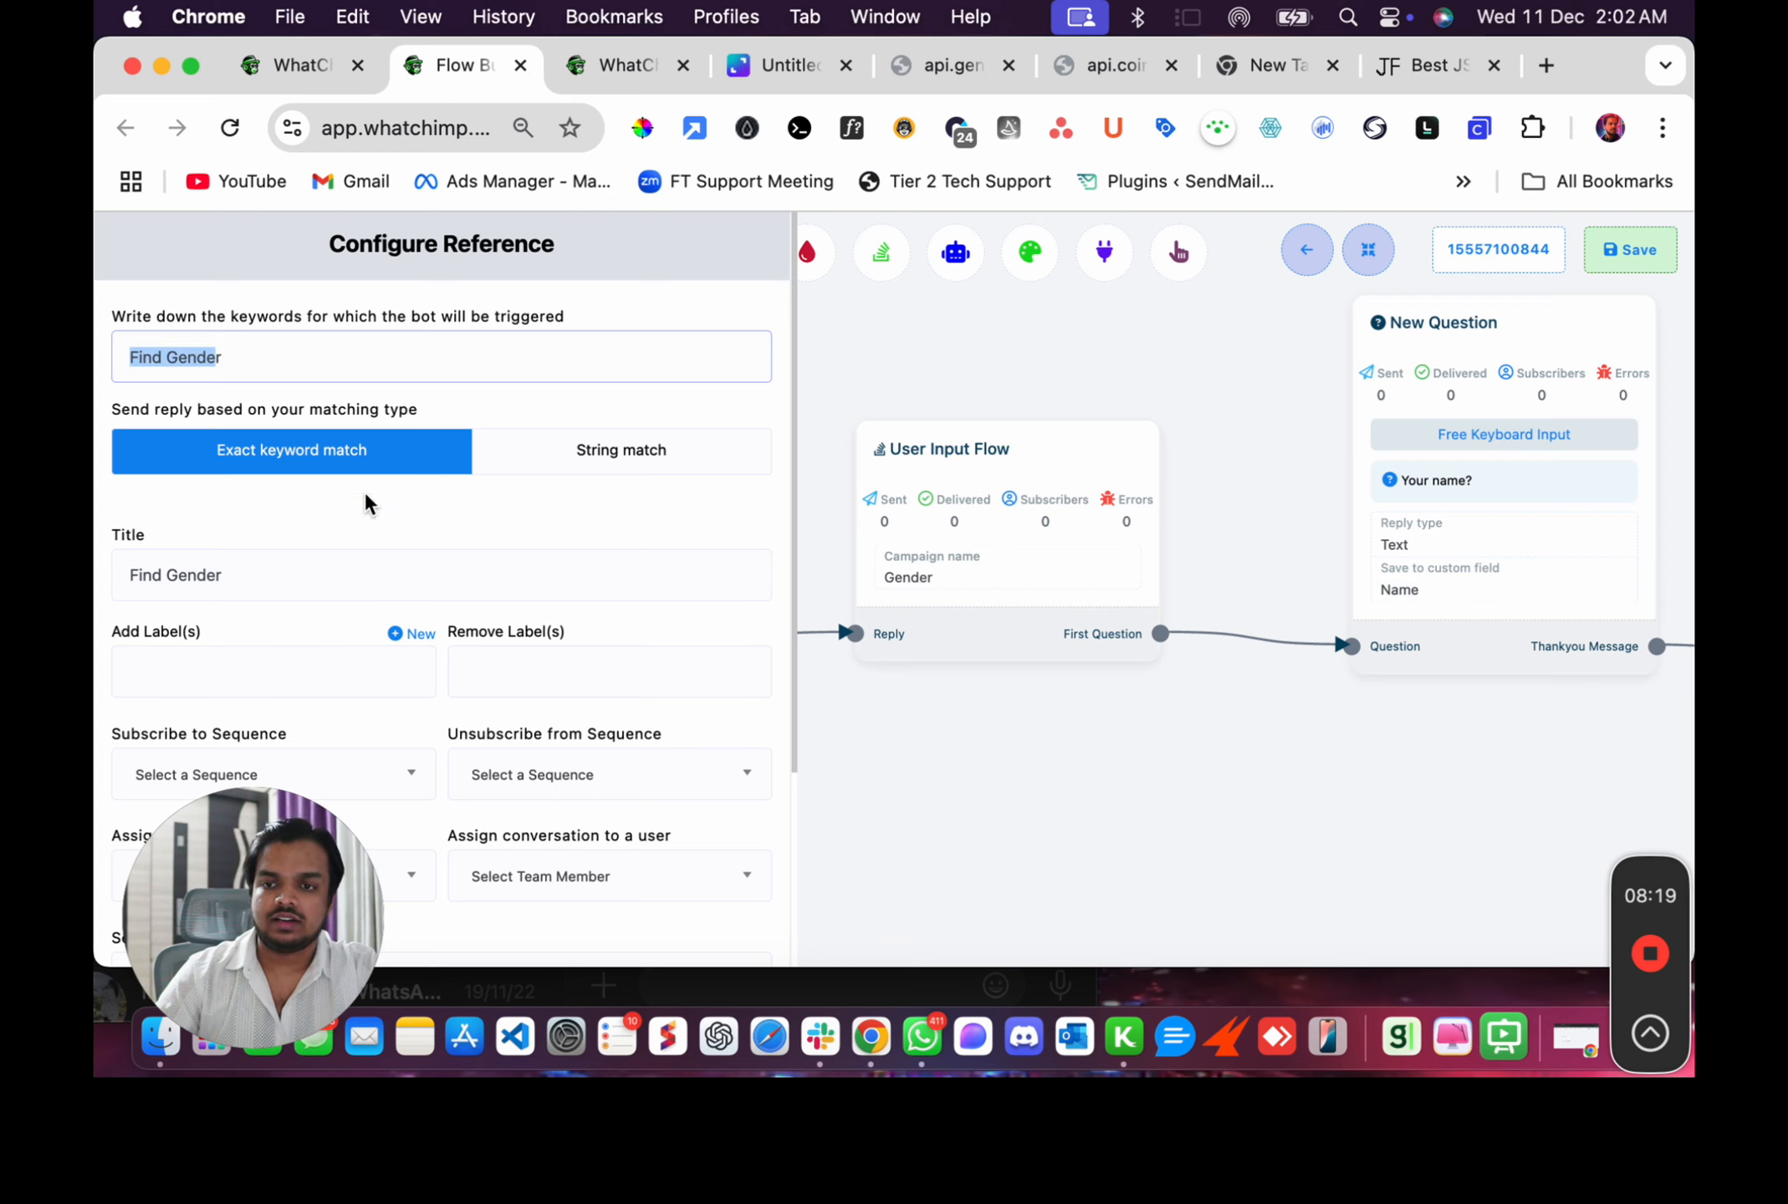
{"action": "triple_click", "coordinate": [476, 365]}
{"action": "scroll", "coordinate": [486, 508], "scroll_direction": "down", "scroll_amount": 4}
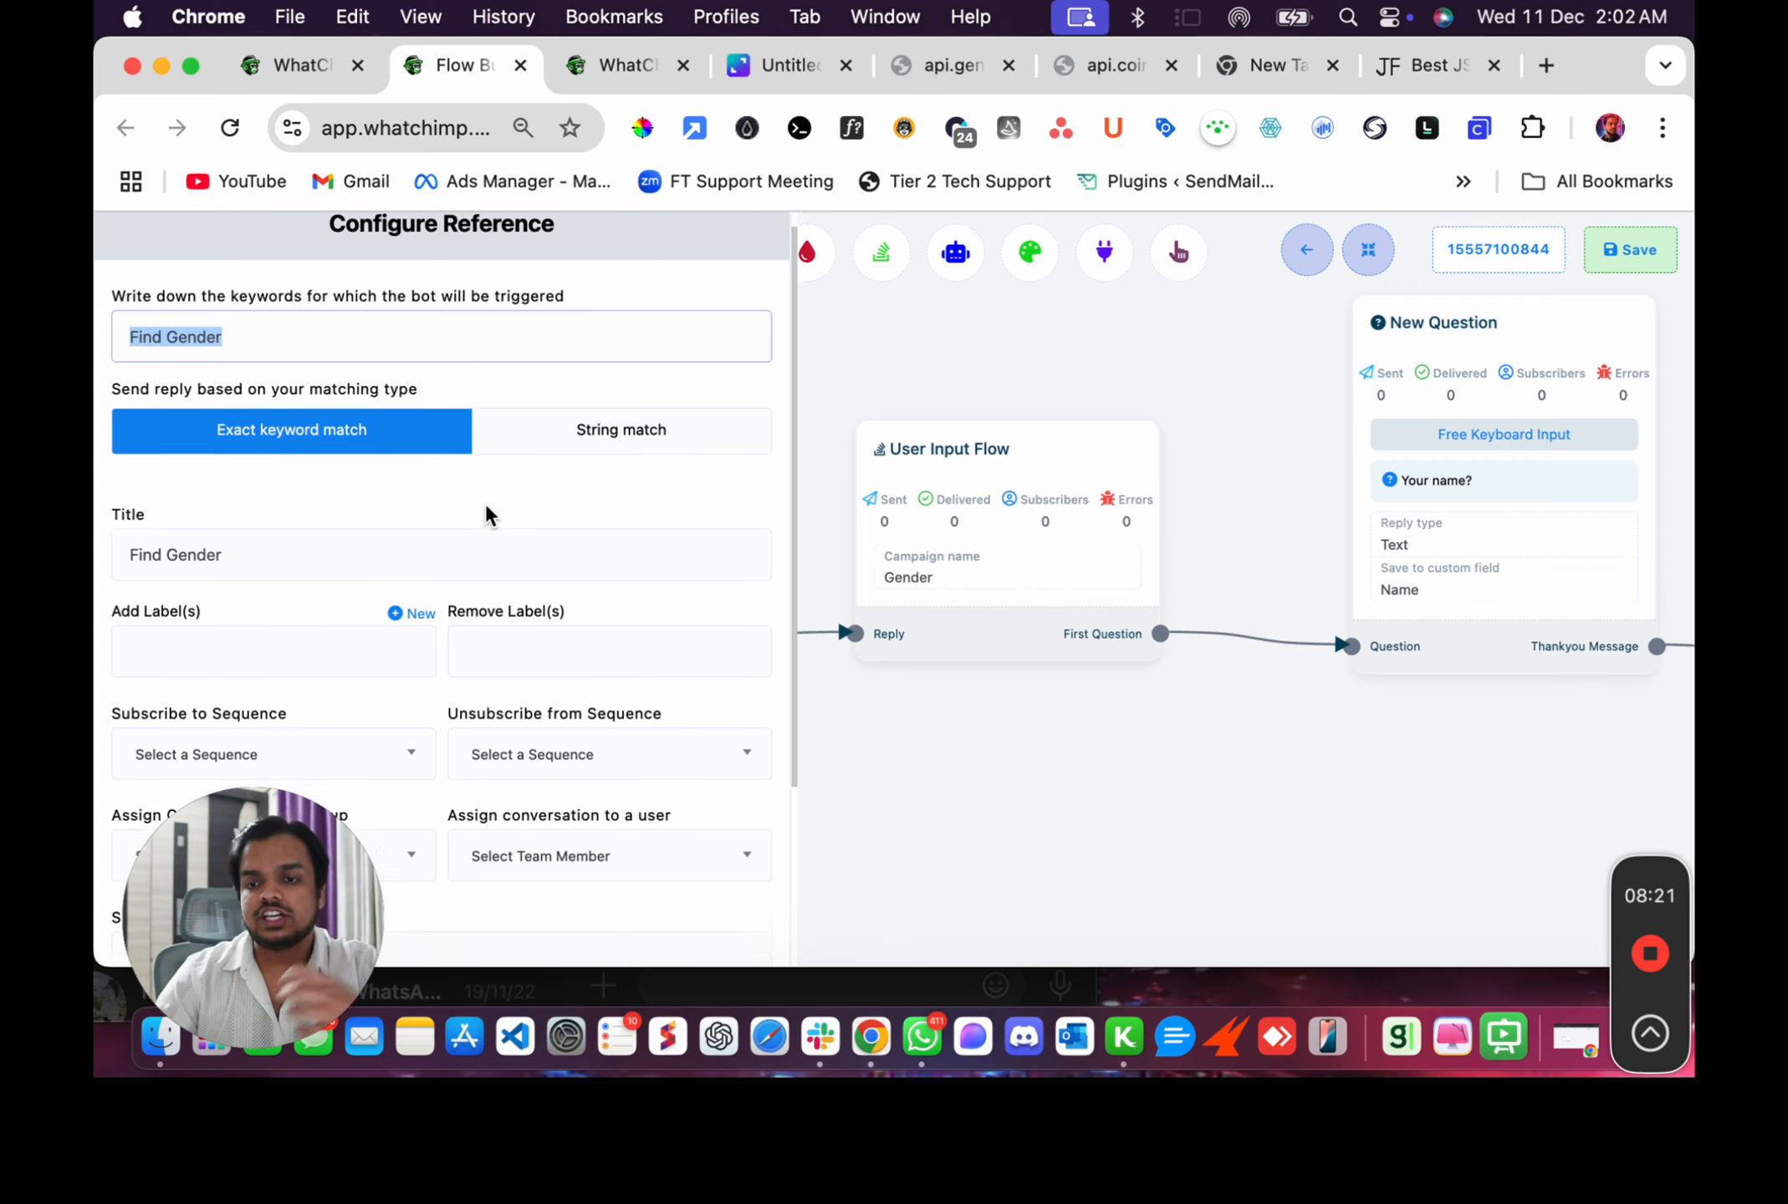
Close the trigger settings, open the User Input Flow node's settings and highlight its Gender campaign name.
{"action": "left_click", "coordinate": [724, 935]}
{"action": "left_click_drag", "start_coordinate": [954, 781], "coordinate": [554, 830]}
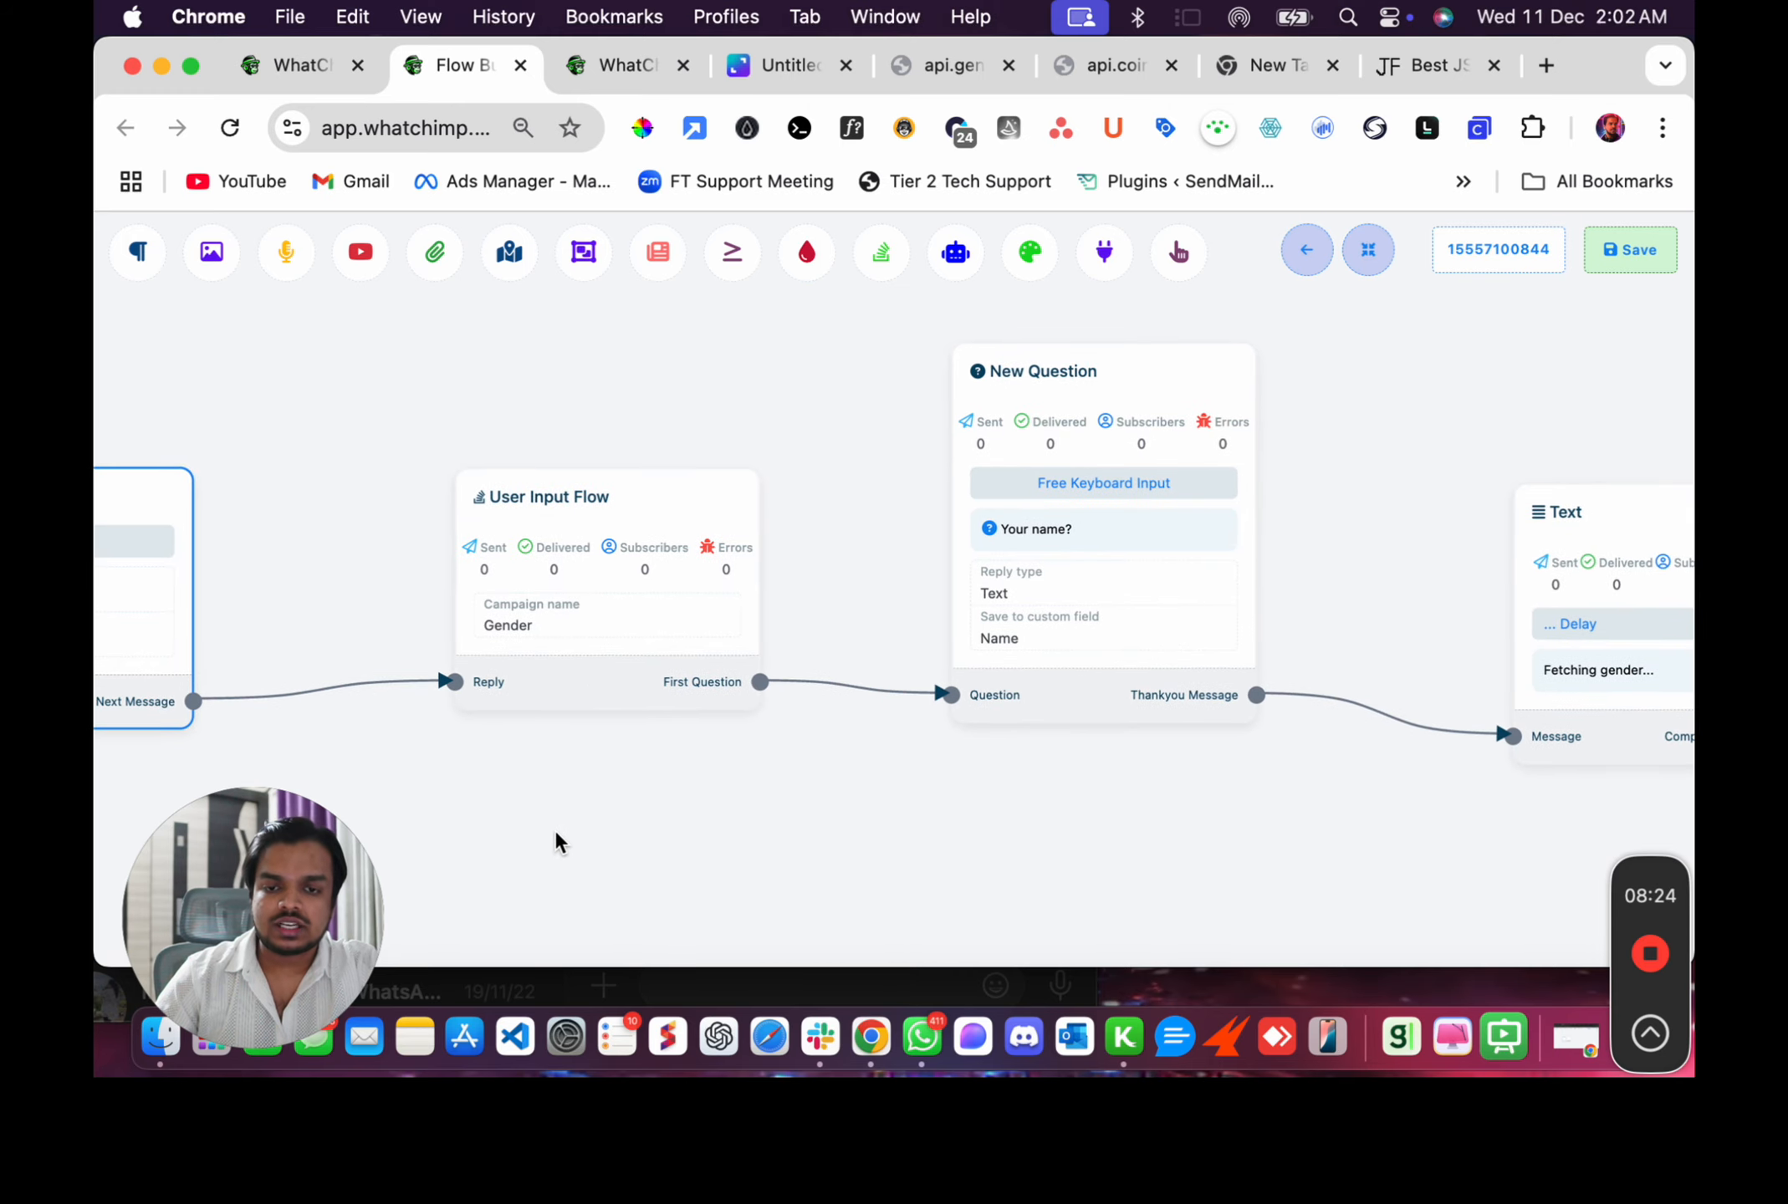
{"action": "double_click", "coordinate": [575, 575]}
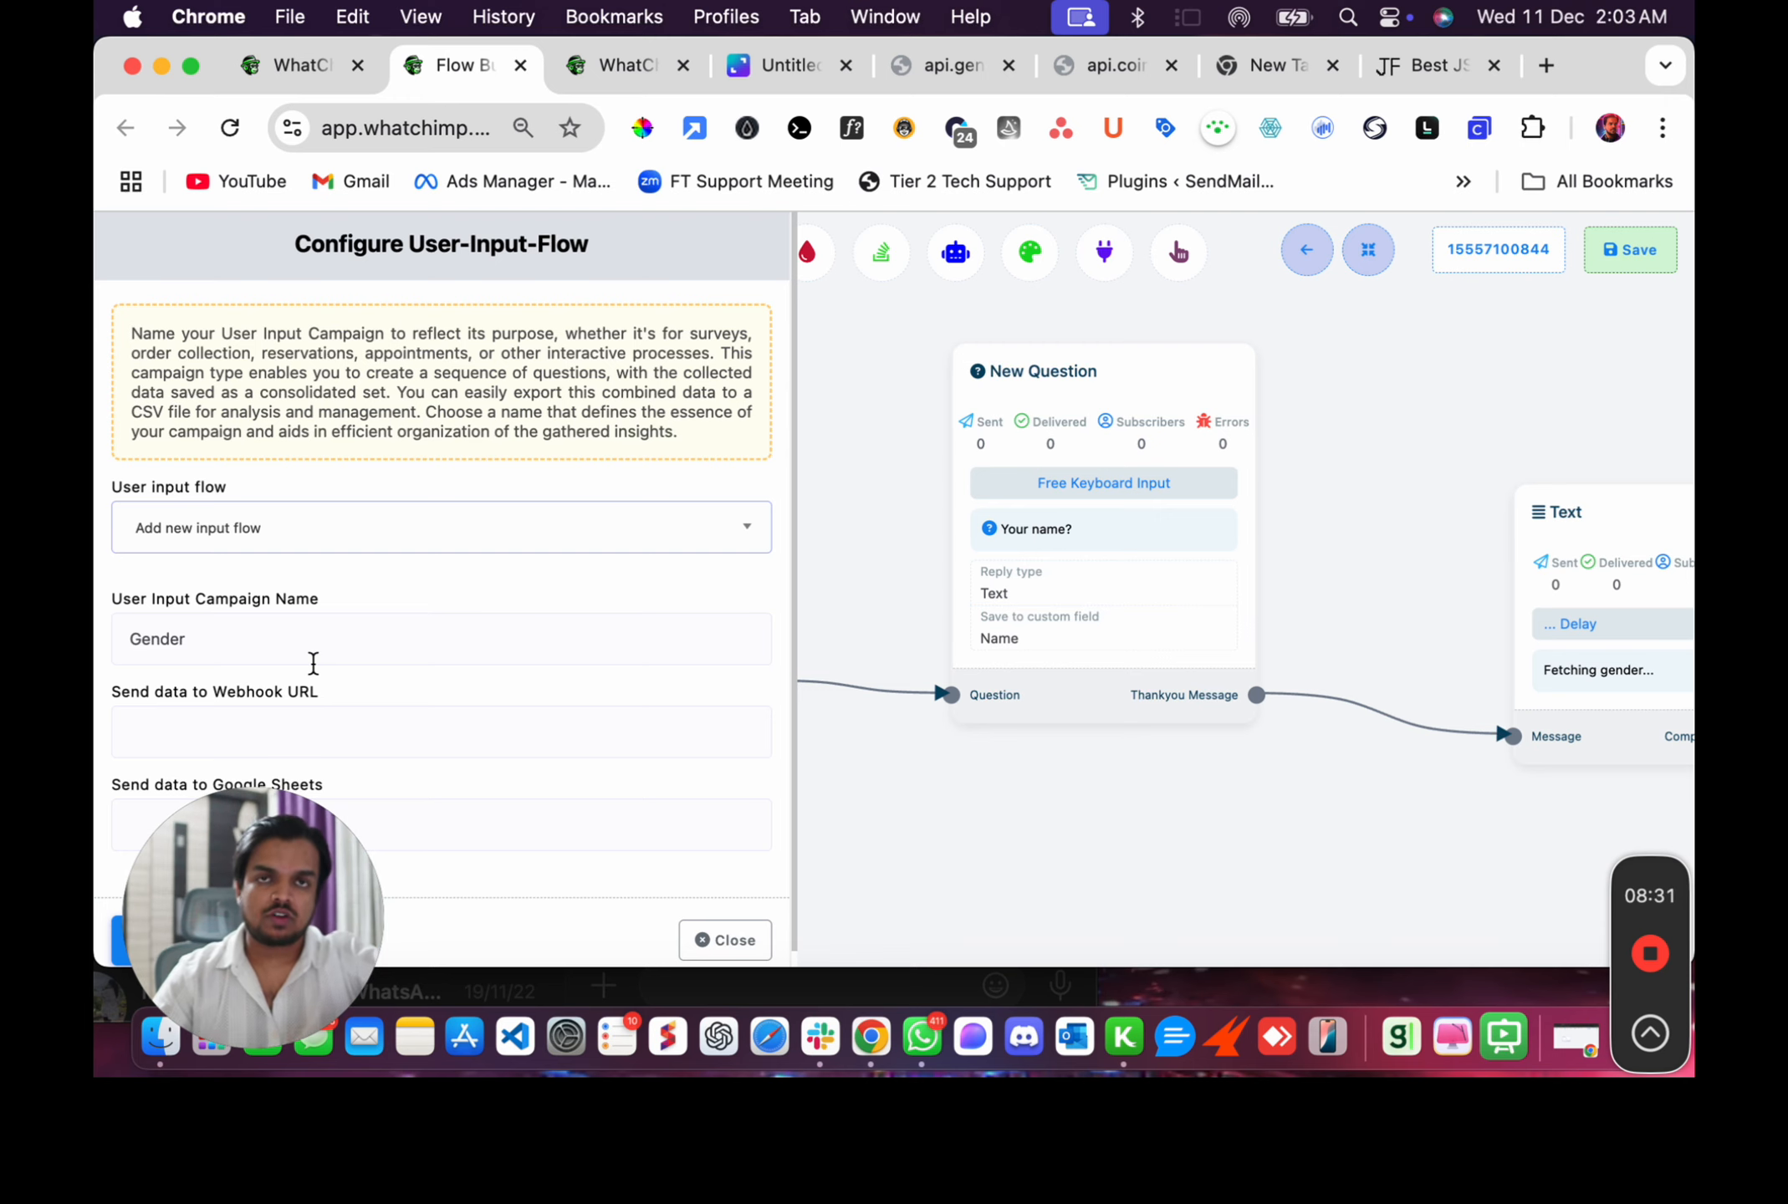
{"action": "scroll", "coordinate": [313, 663], "scroll_direction": "down", "scroll_amount": 1}
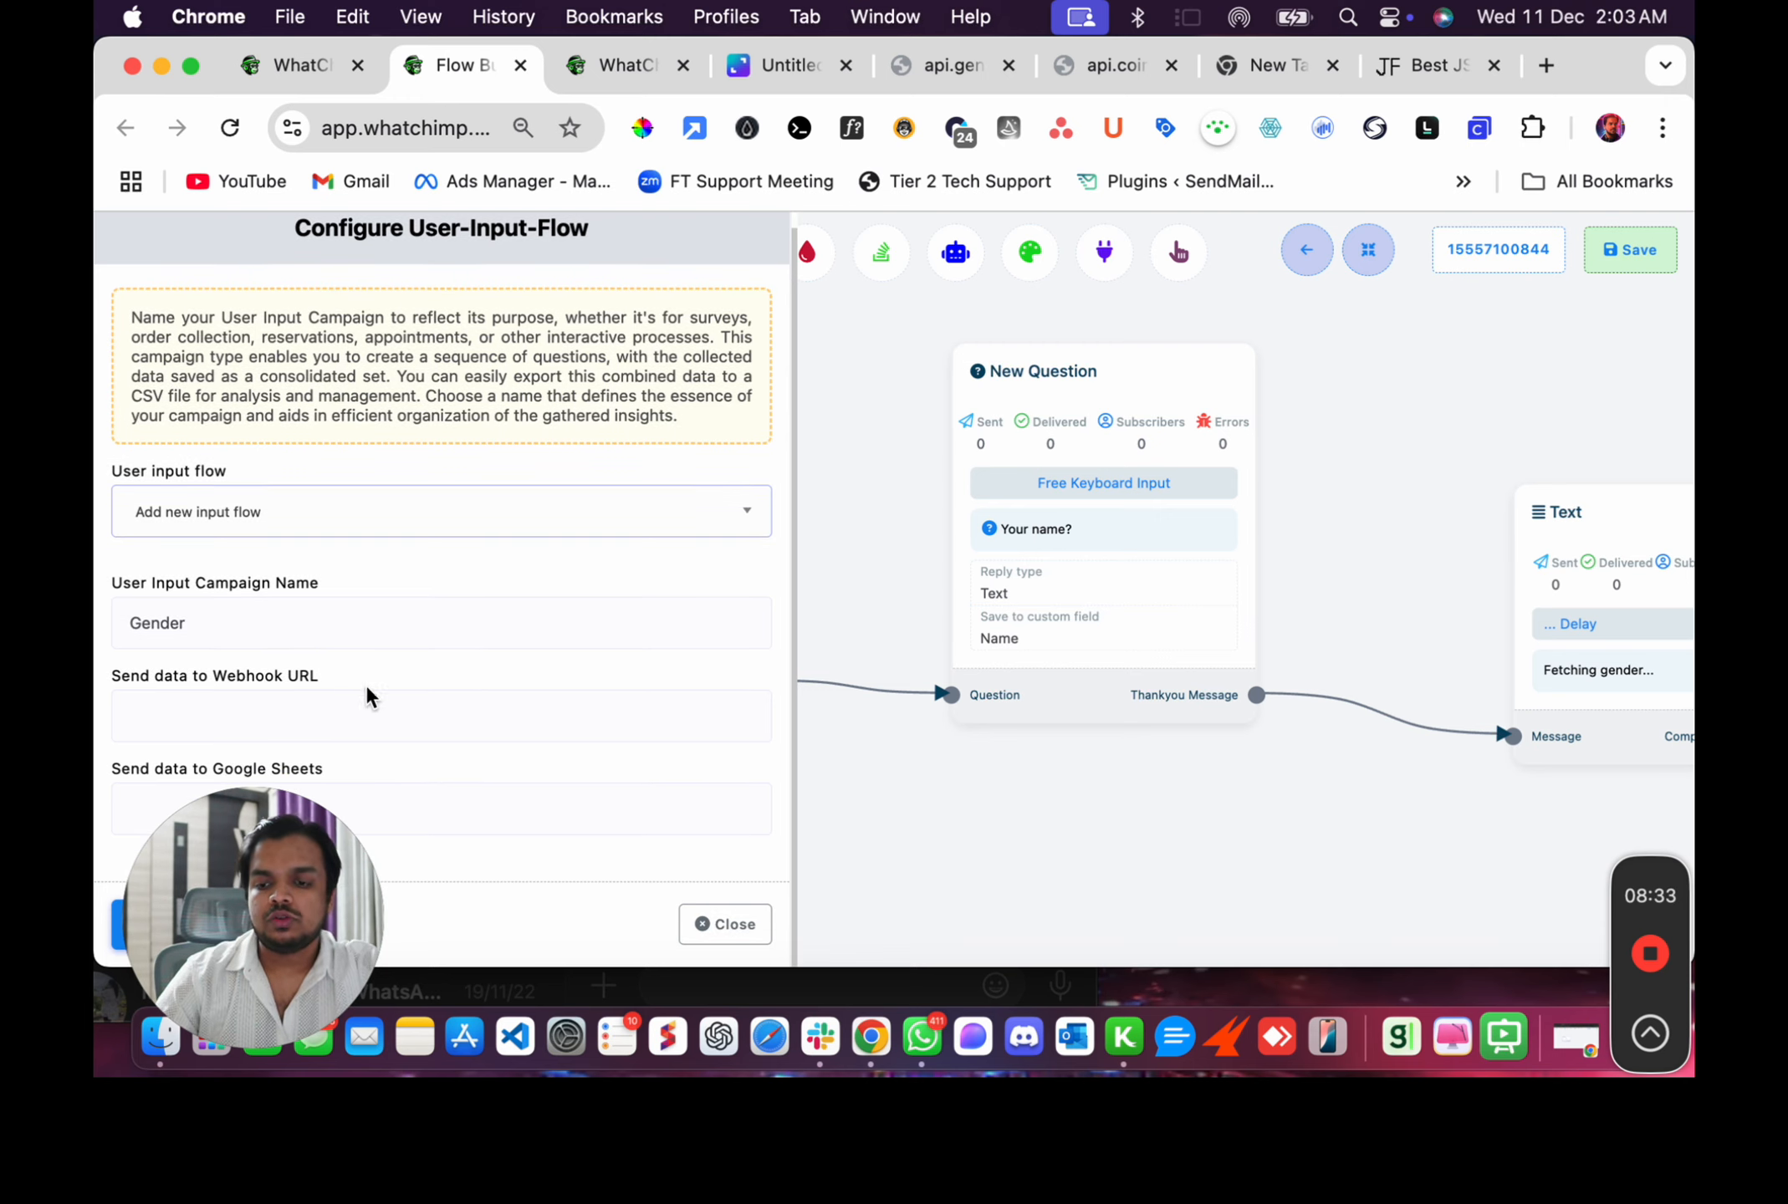
{"action": "left_click_drag", "start_coordinate": [232, 622], "coordinate": [99, 629]}
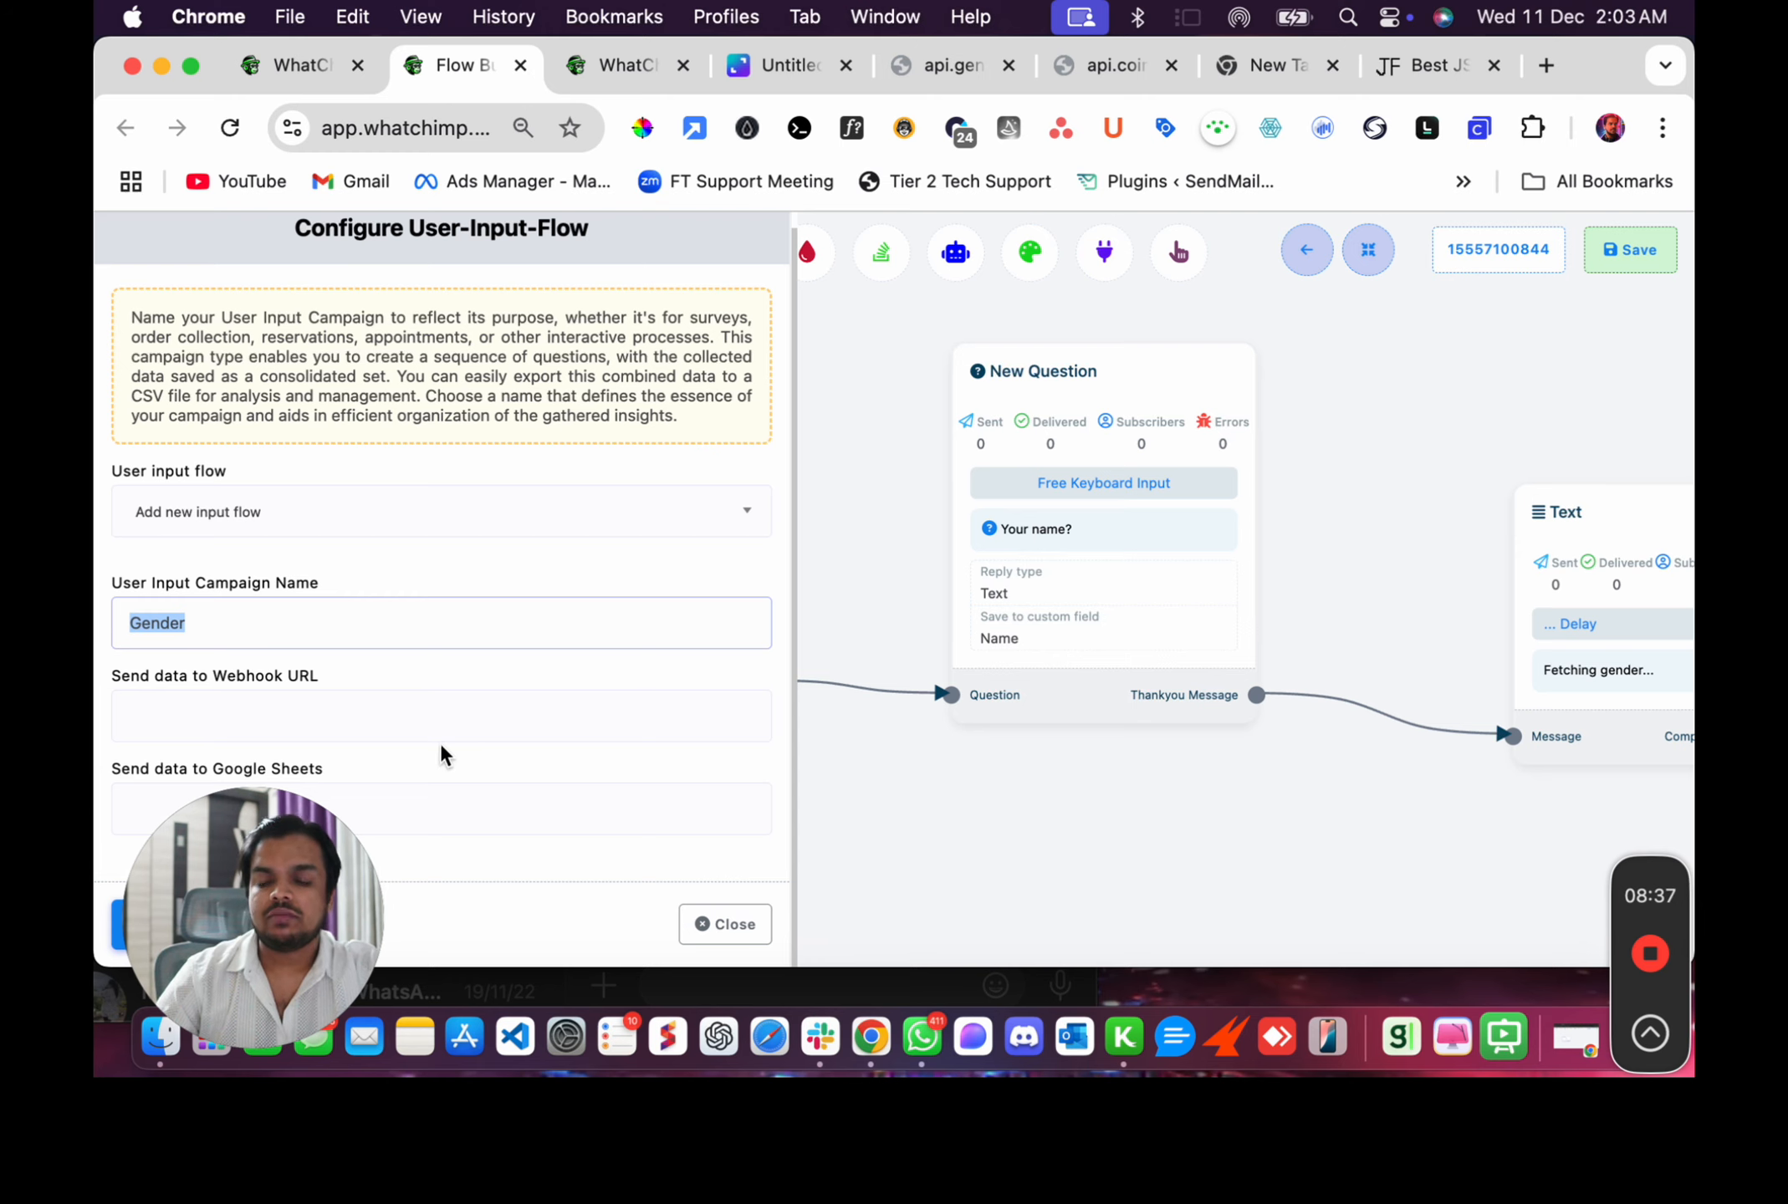
{"action": "left_click", "coordinate": [725, 925]}
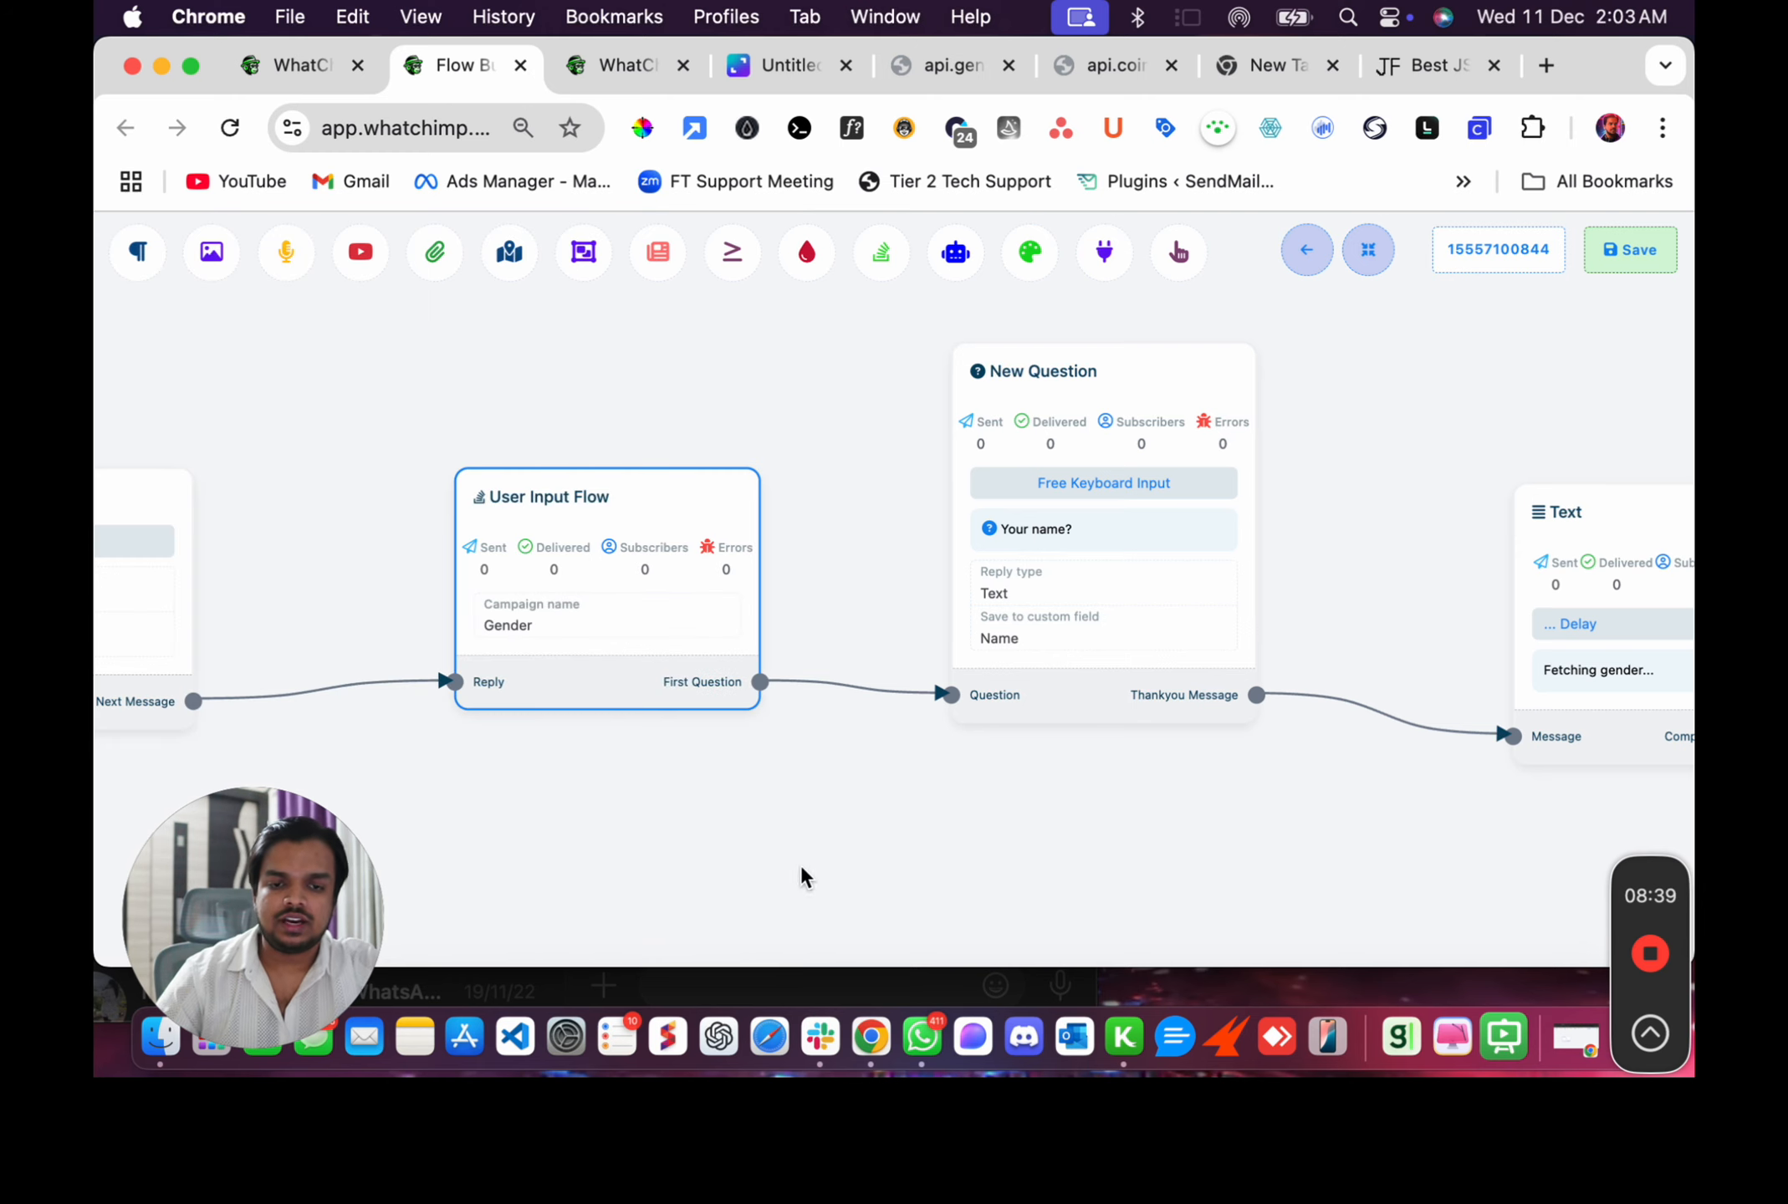
Review the New Question node's saved Name field and the Text node's Fetching gender message.
{"action": "left_click", "coordinate": [521, 592]}
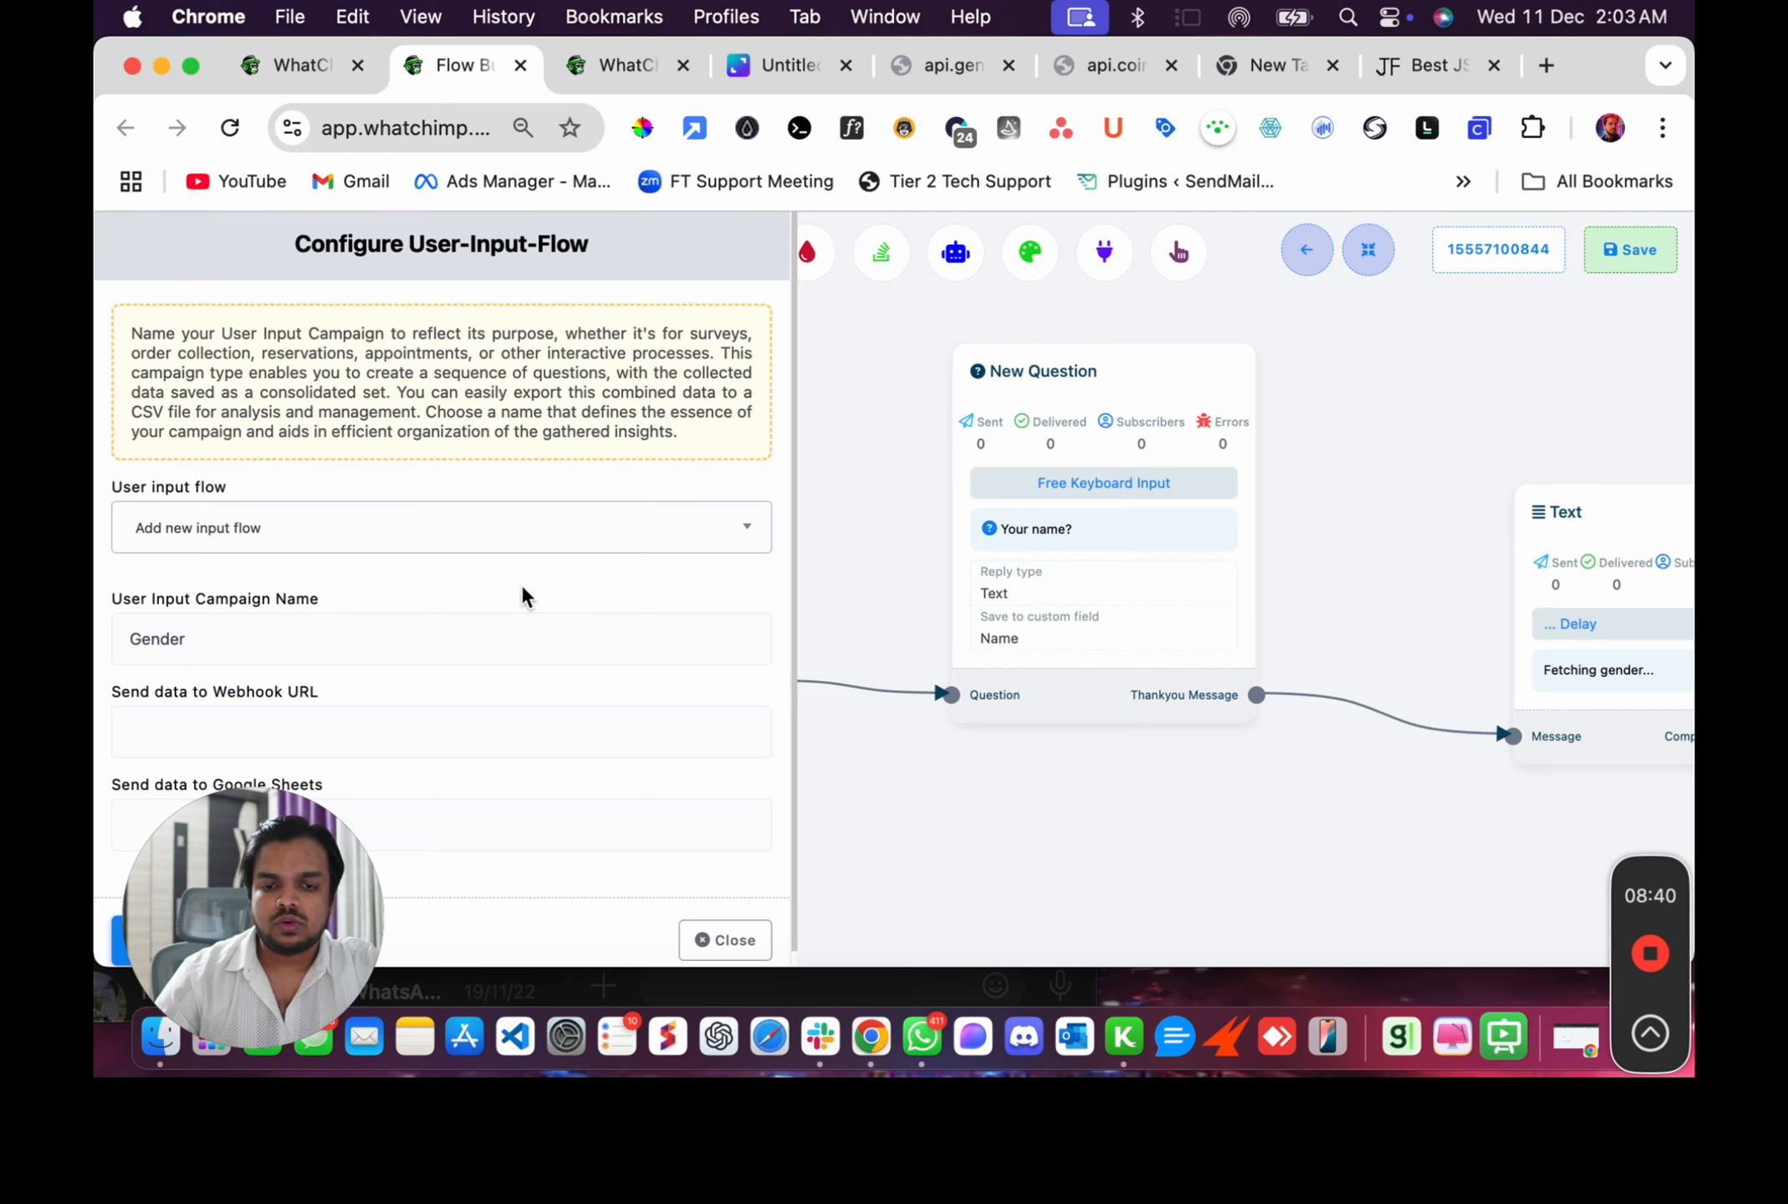
{"action": "left_click", "coordinate": [724, 937]}
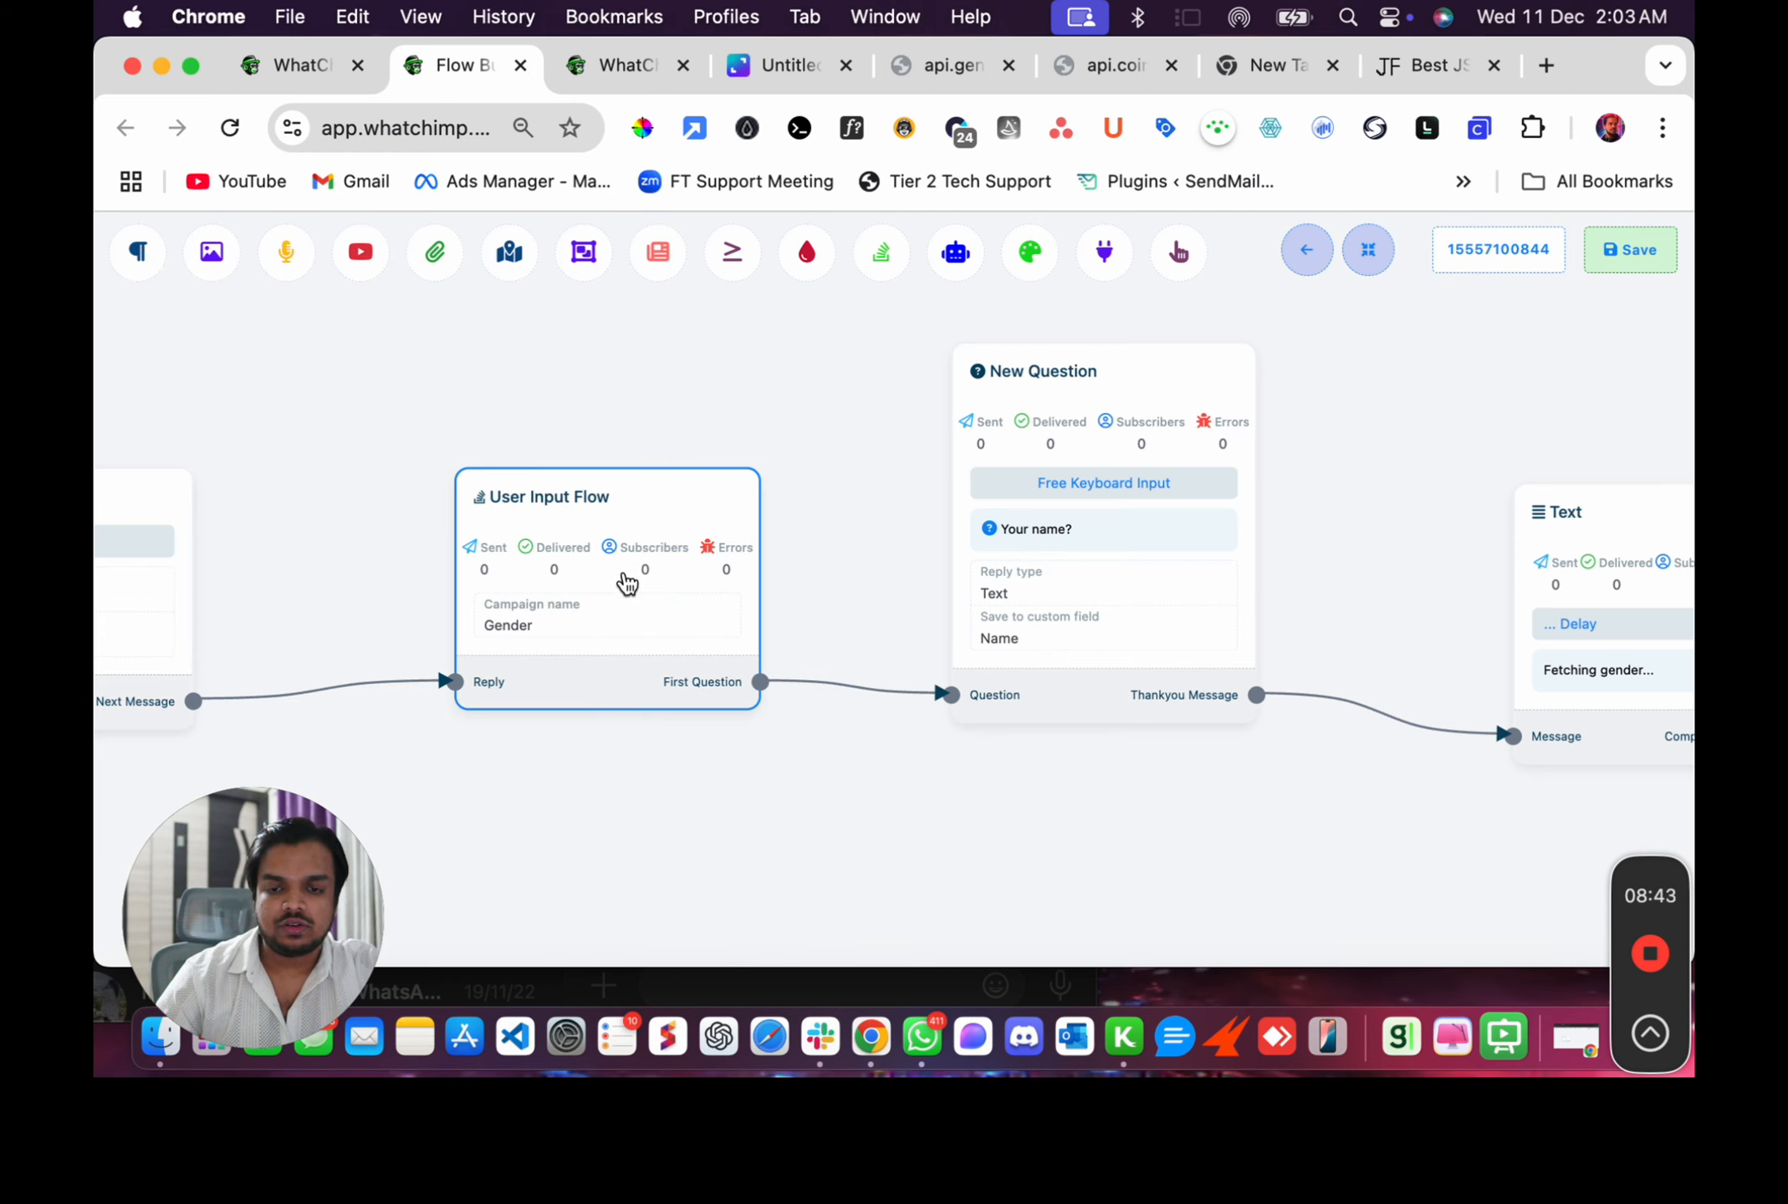
{"action": "left_click", "coordinate": [1016, 570]}
{"action": "scroll", "coordinate": [418, 623], "scroll_direction": "down", "scroll_amount": 3}
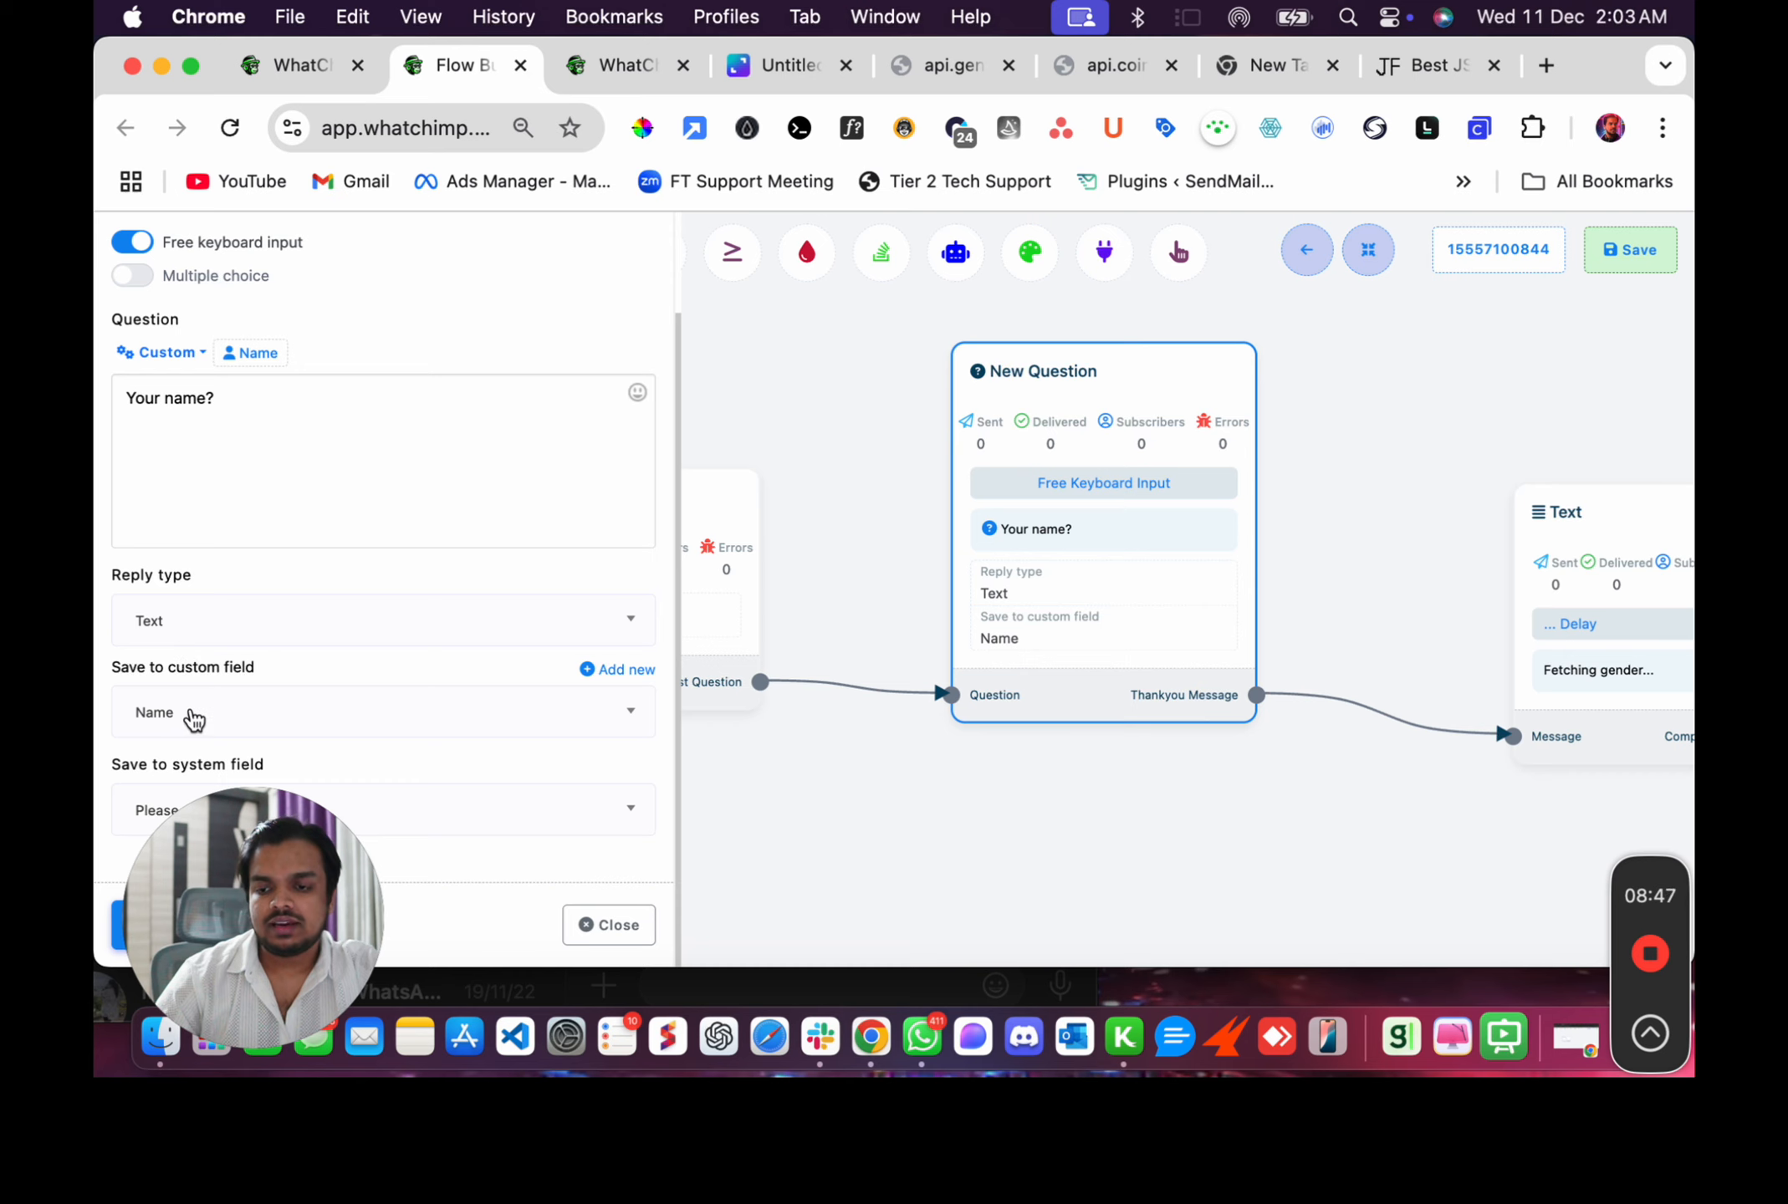
{"action": "left_click", "coordinate": [607, 924]}
{"action": "left_click_drag", "start_coordinate": [1175, 840], "coordinate": [528, 846]}
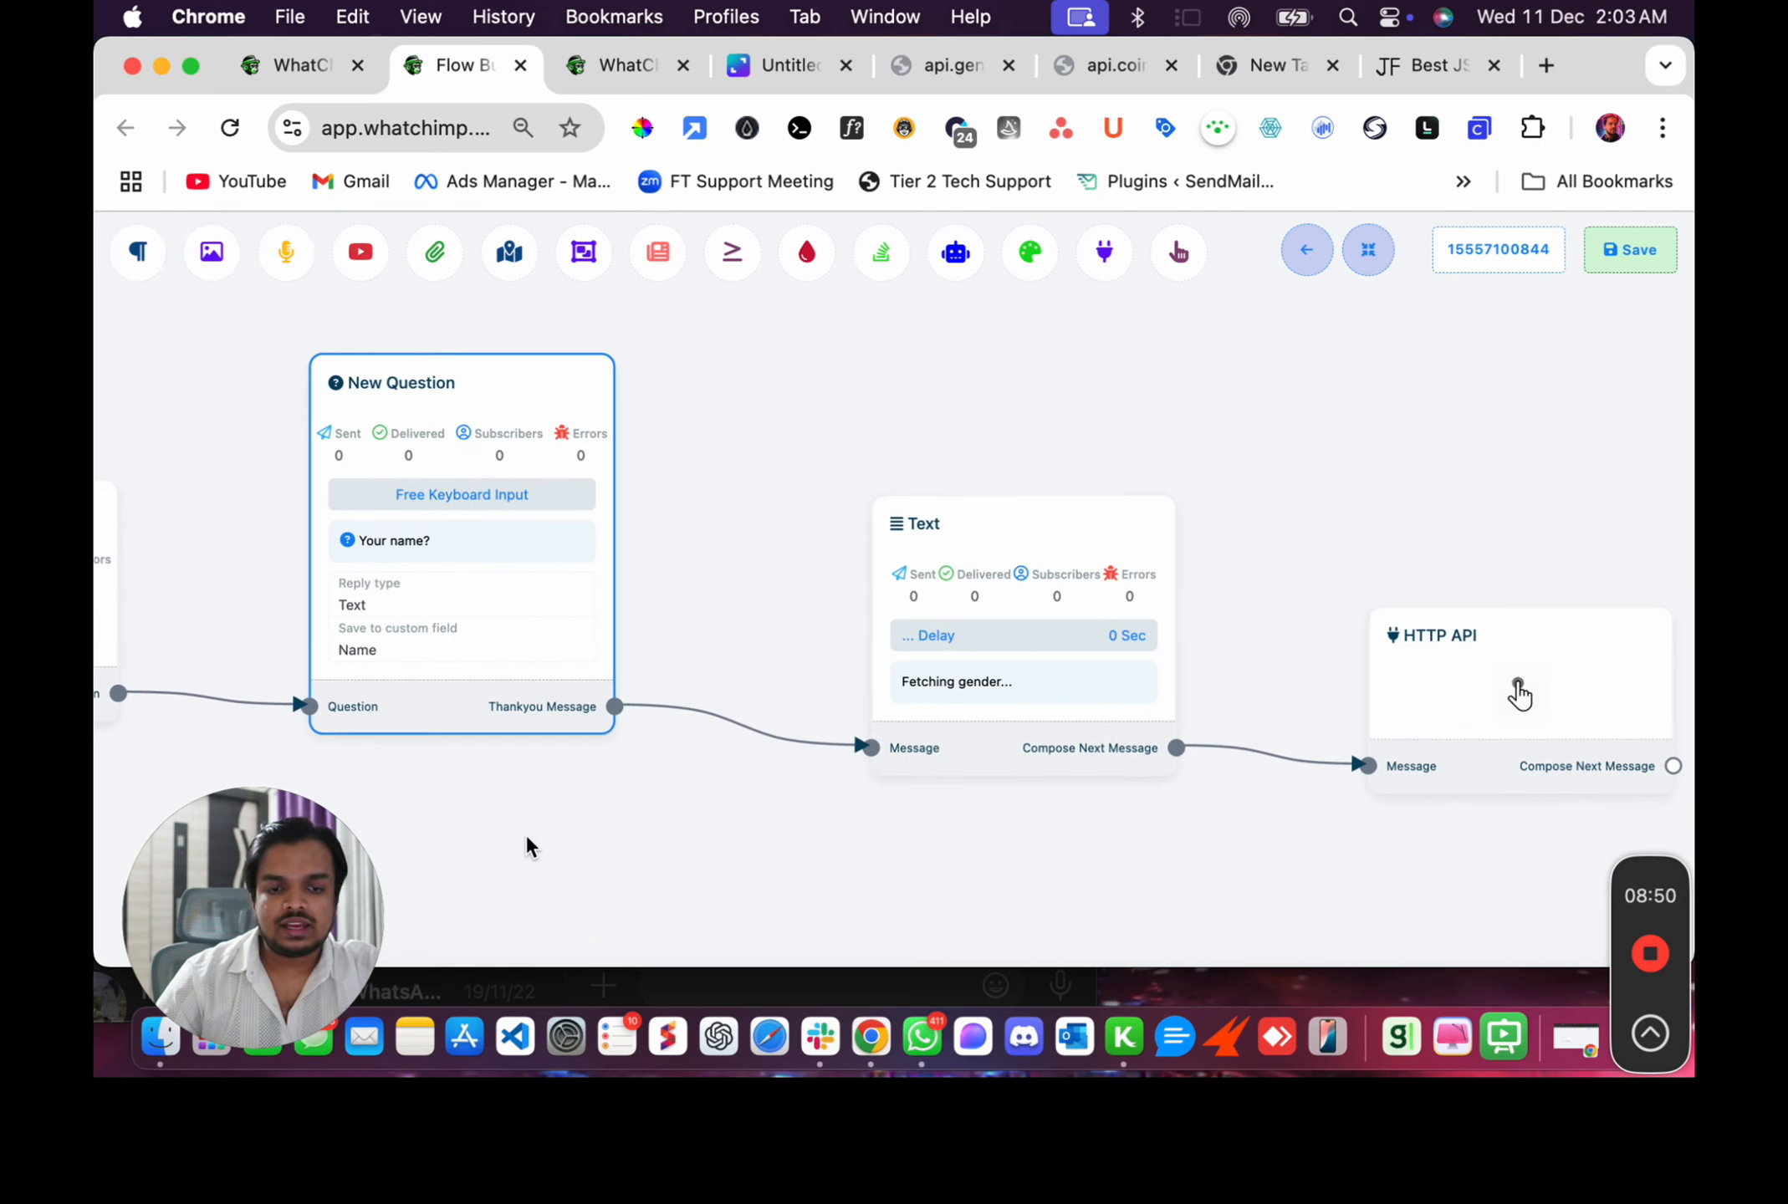
{"action": "left_click", "coordinate": [985, 702]}
{"action": "left_click", "coordinate": [985, 702]}
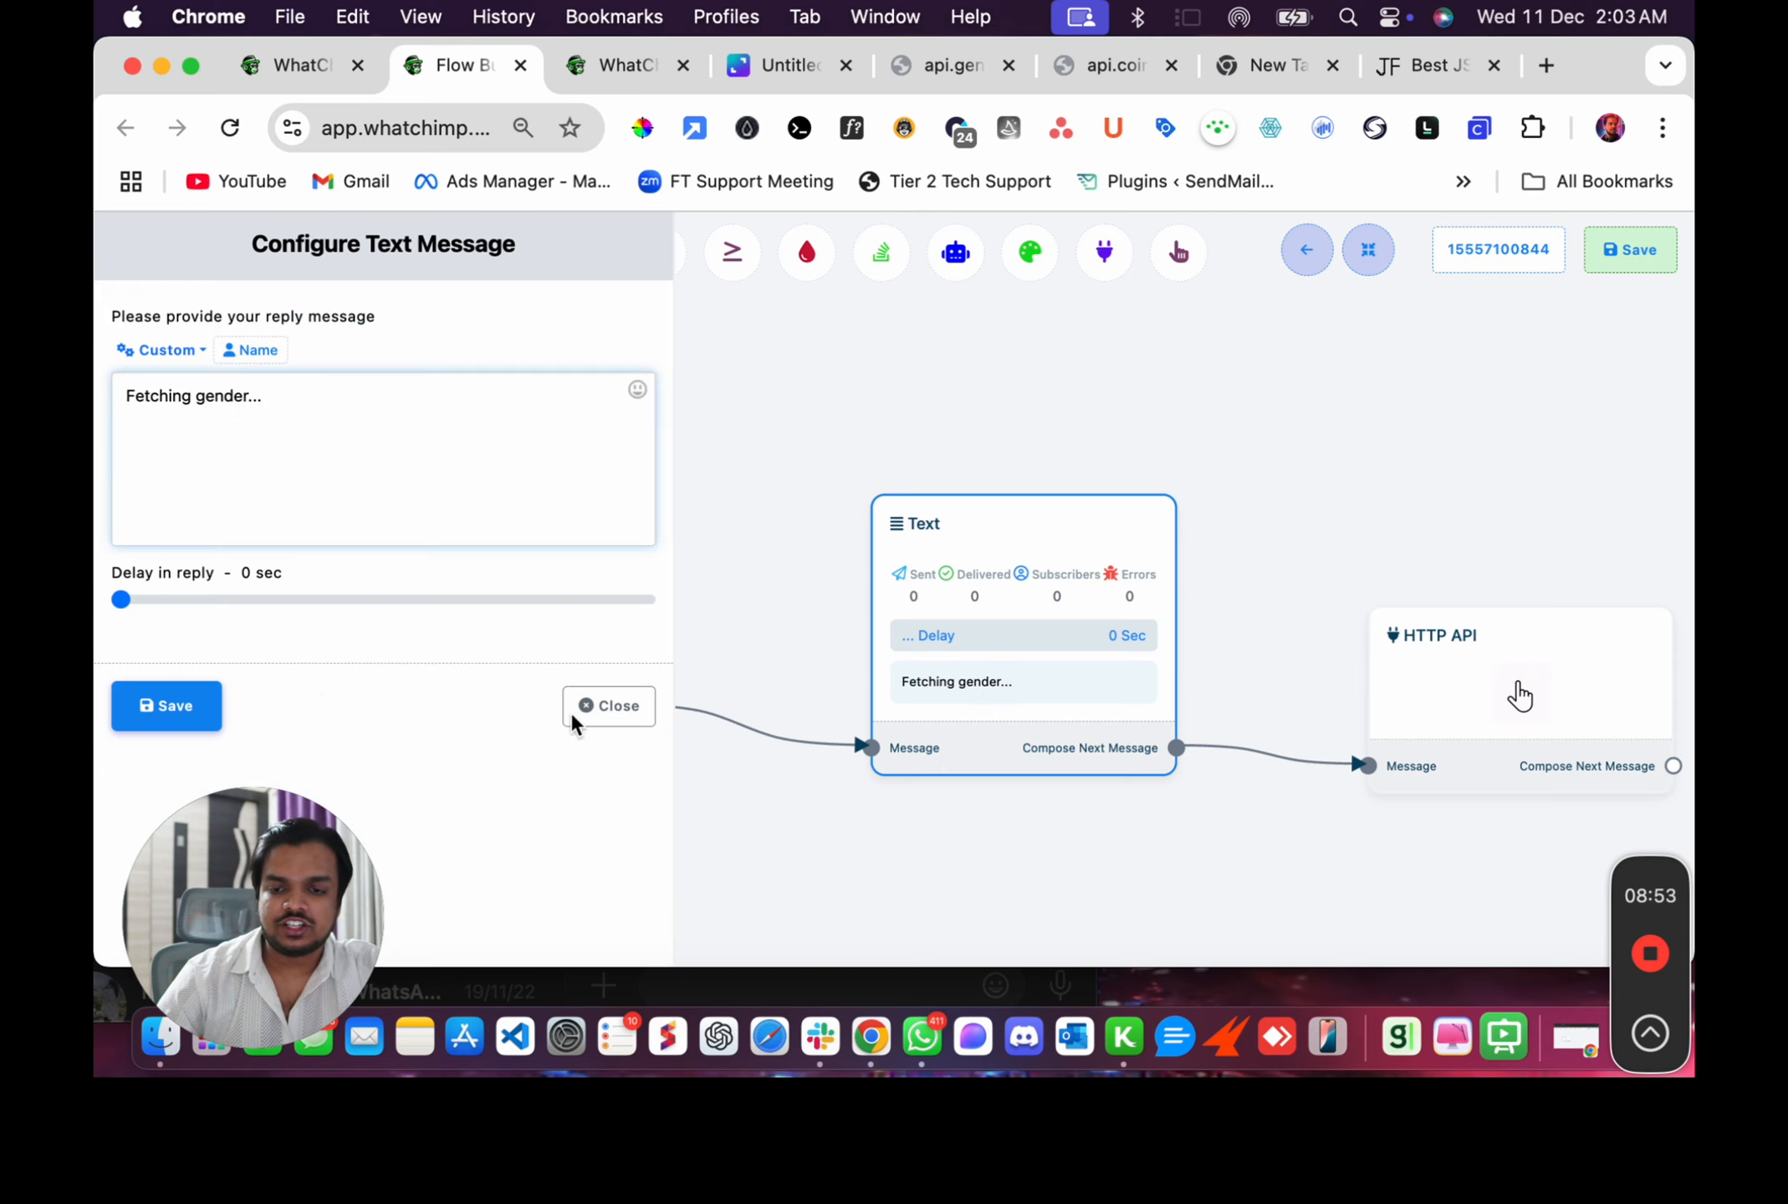
{"action": "left_click", "coordinate": [638, 721]}
Open the HTTP API node's settings and browse the list of available HTTP APIs.
{"action": "scroll", "coordinate": [1036, 851], "scroll_direction": "right", "scroll_amount": 3}
{"action": "scroll", "coordinate": [1036, 850], "scroll_direction": "right", "scroll_amount": 1}
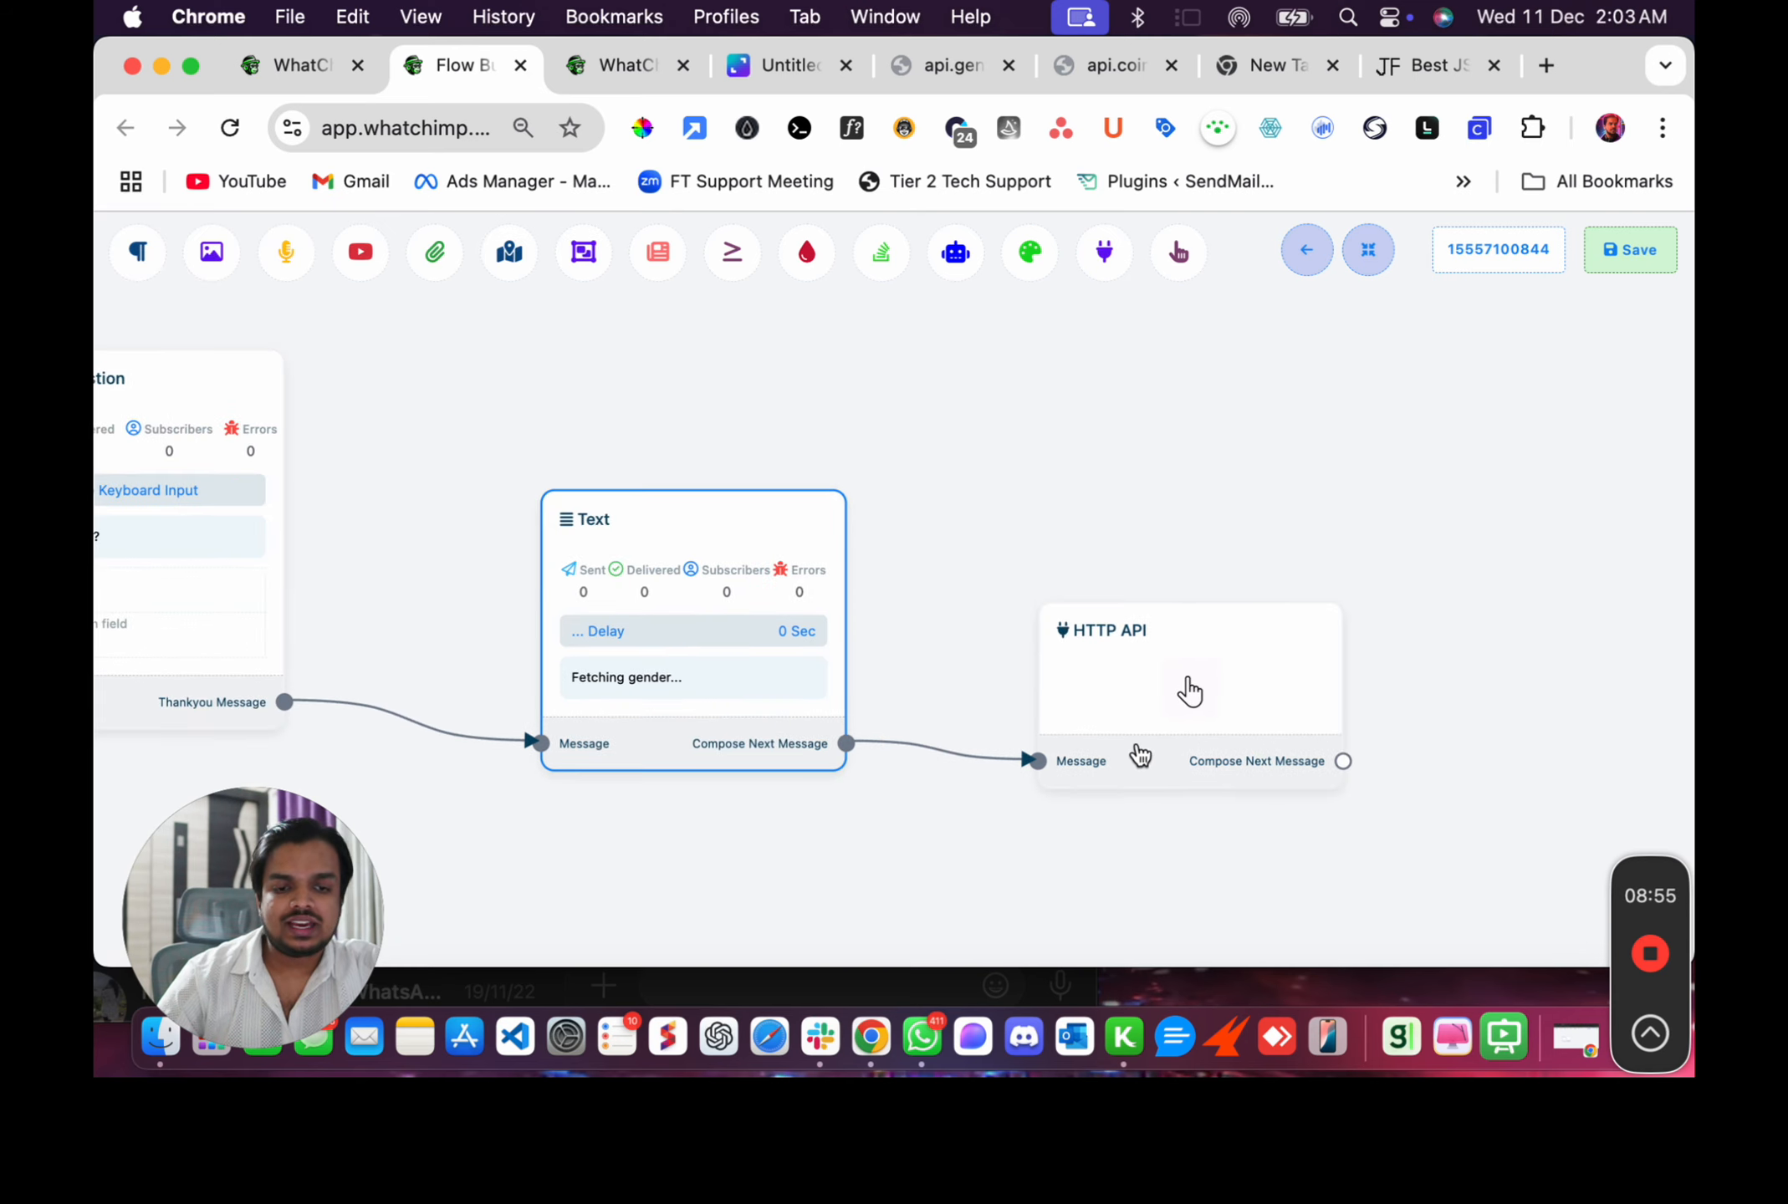
{"action": "left_click", "coordinate": [1146, 749]}
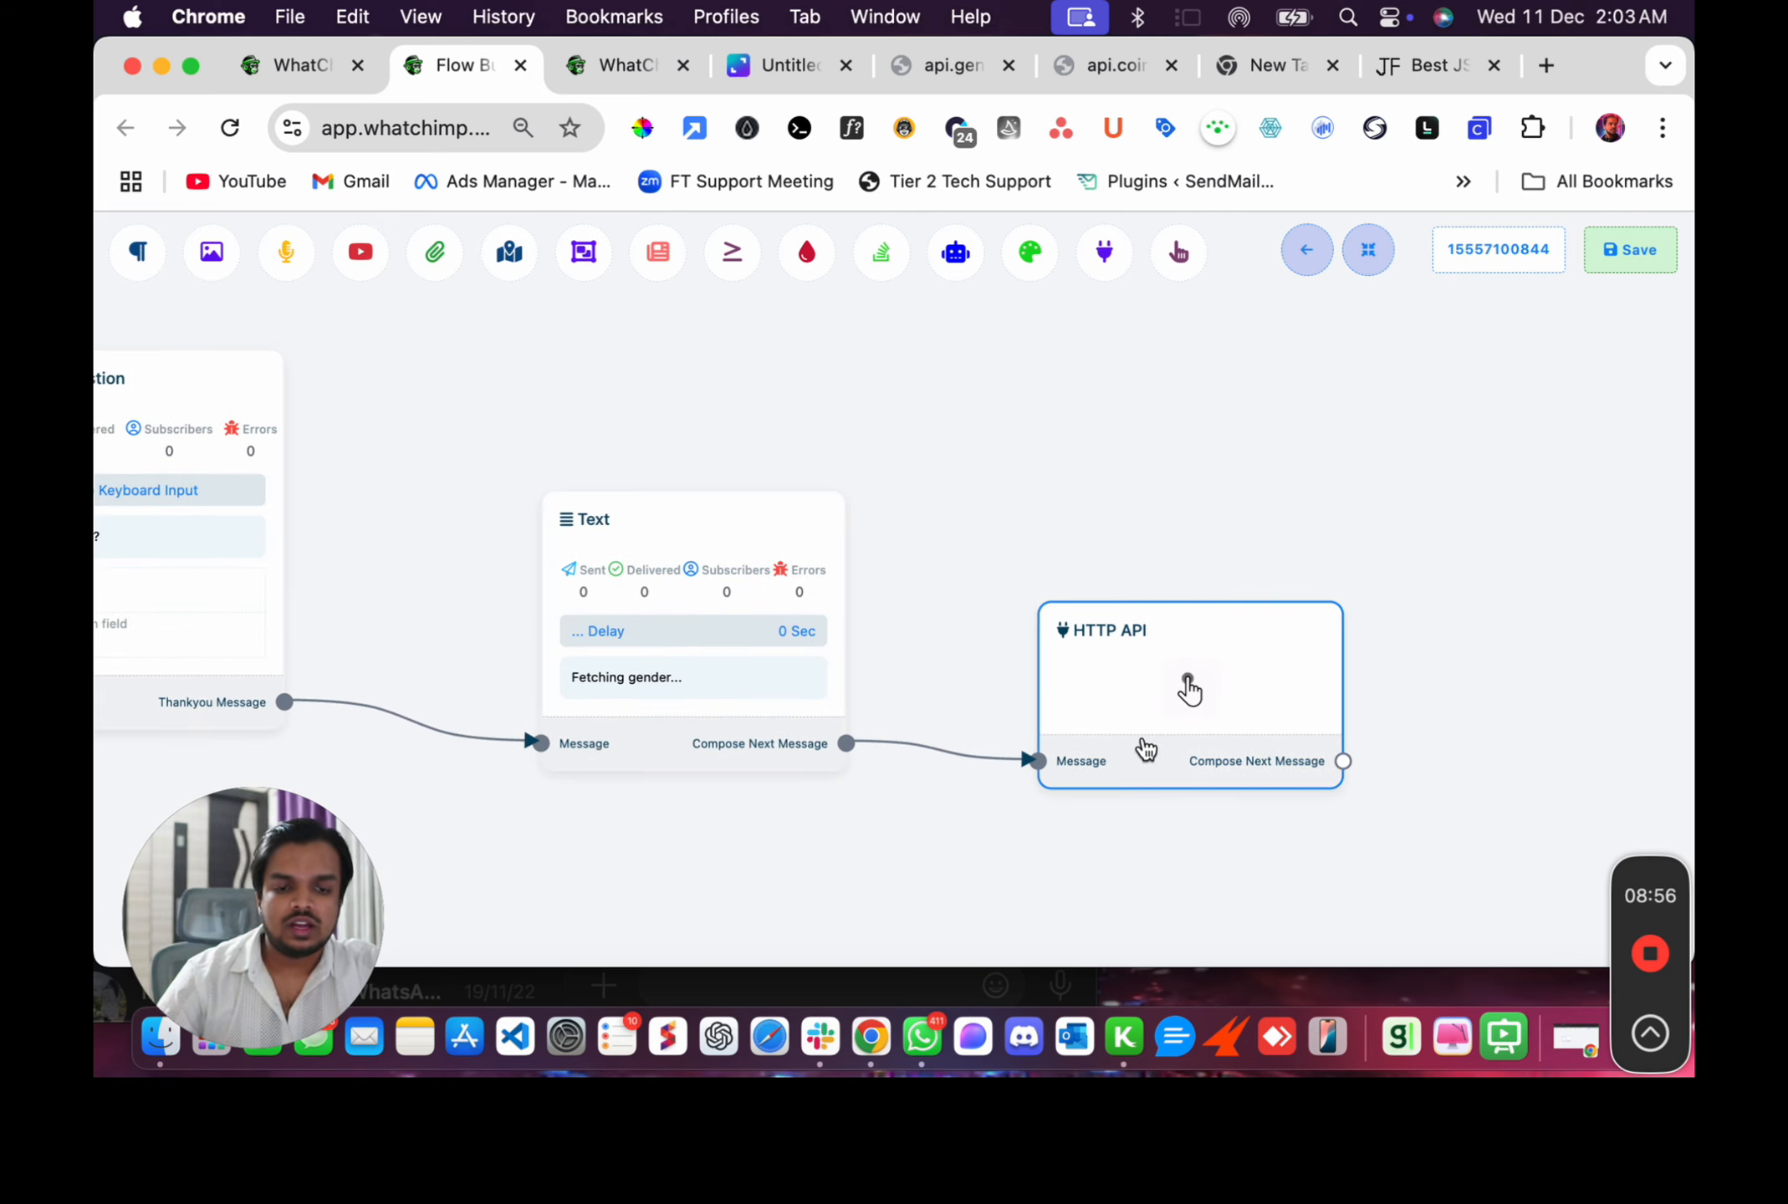
{"action": "left_click", "coordinate": [1153, 724]}
{"action": "left_click", "coordinate": [297, 368]}
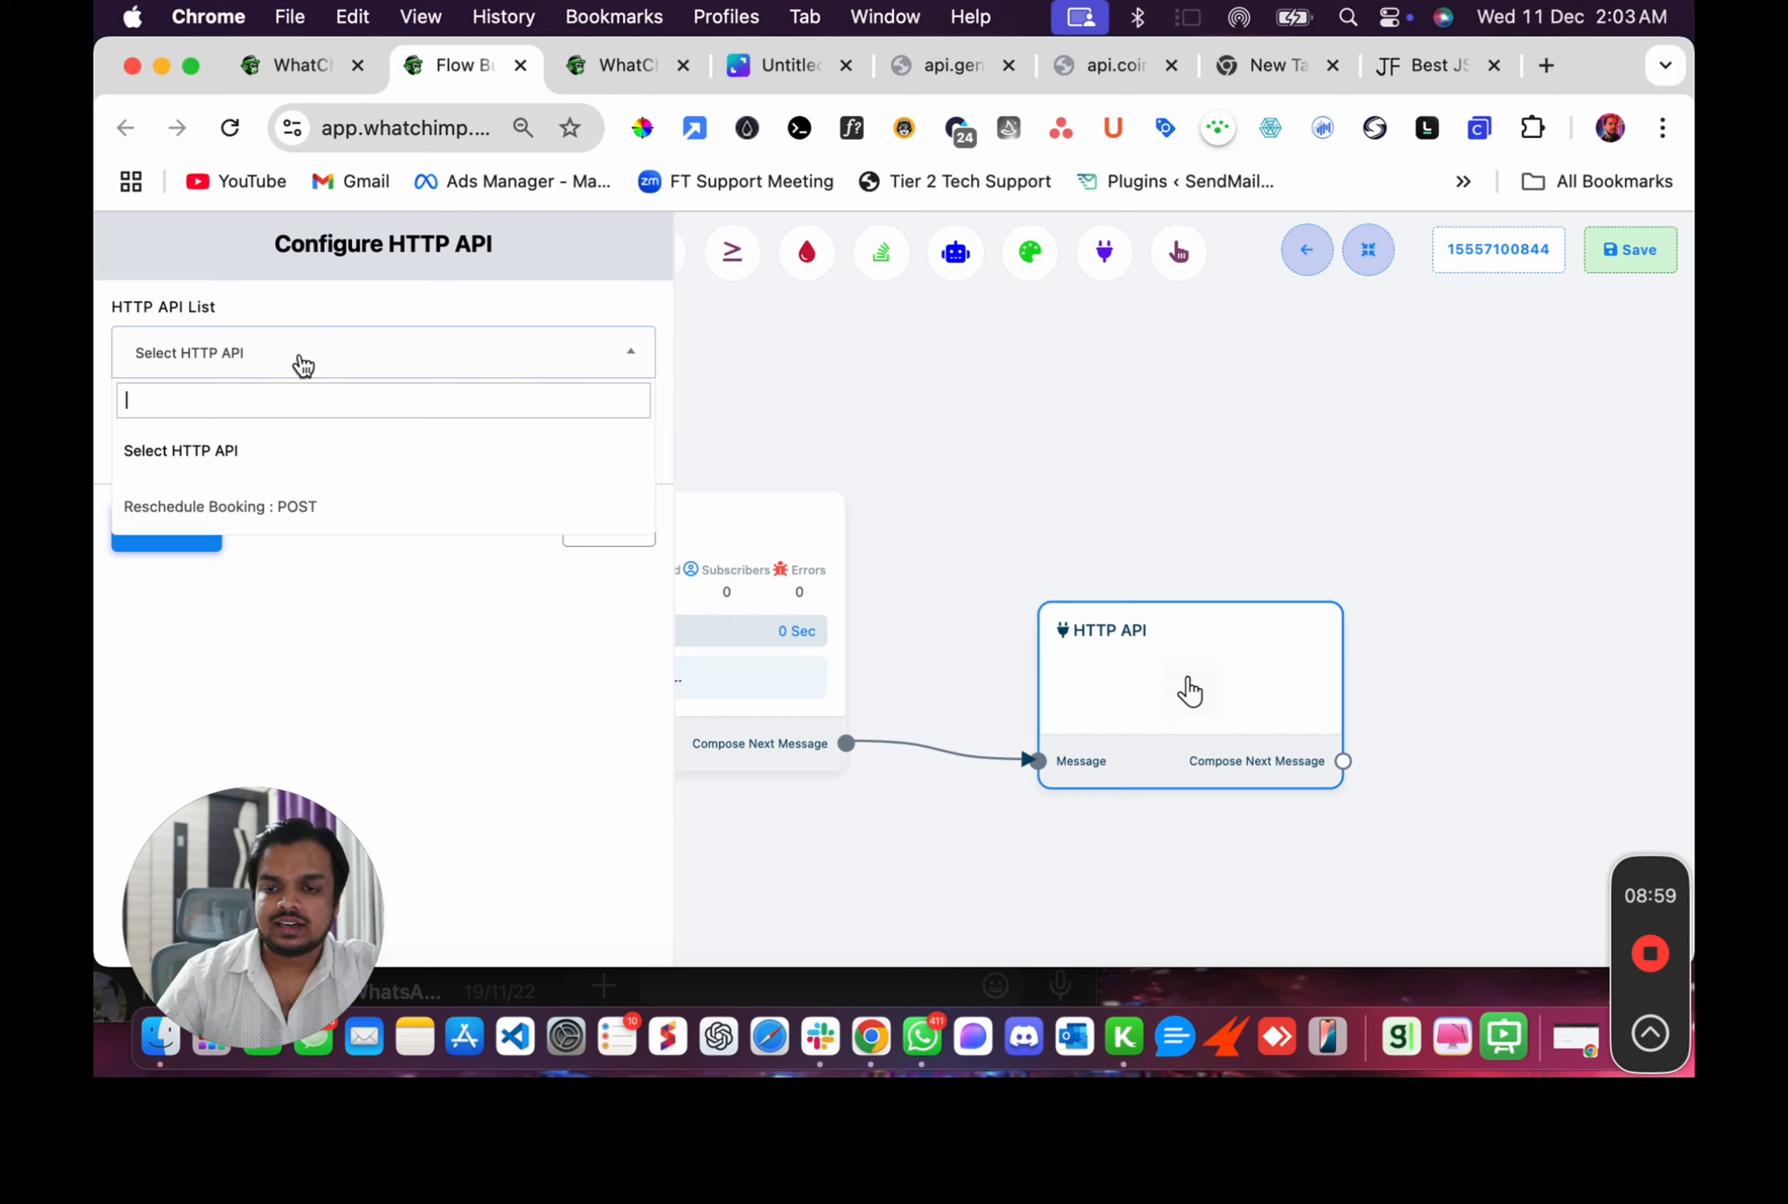
{"action": "left_click", "coordinate": [253, 470]}
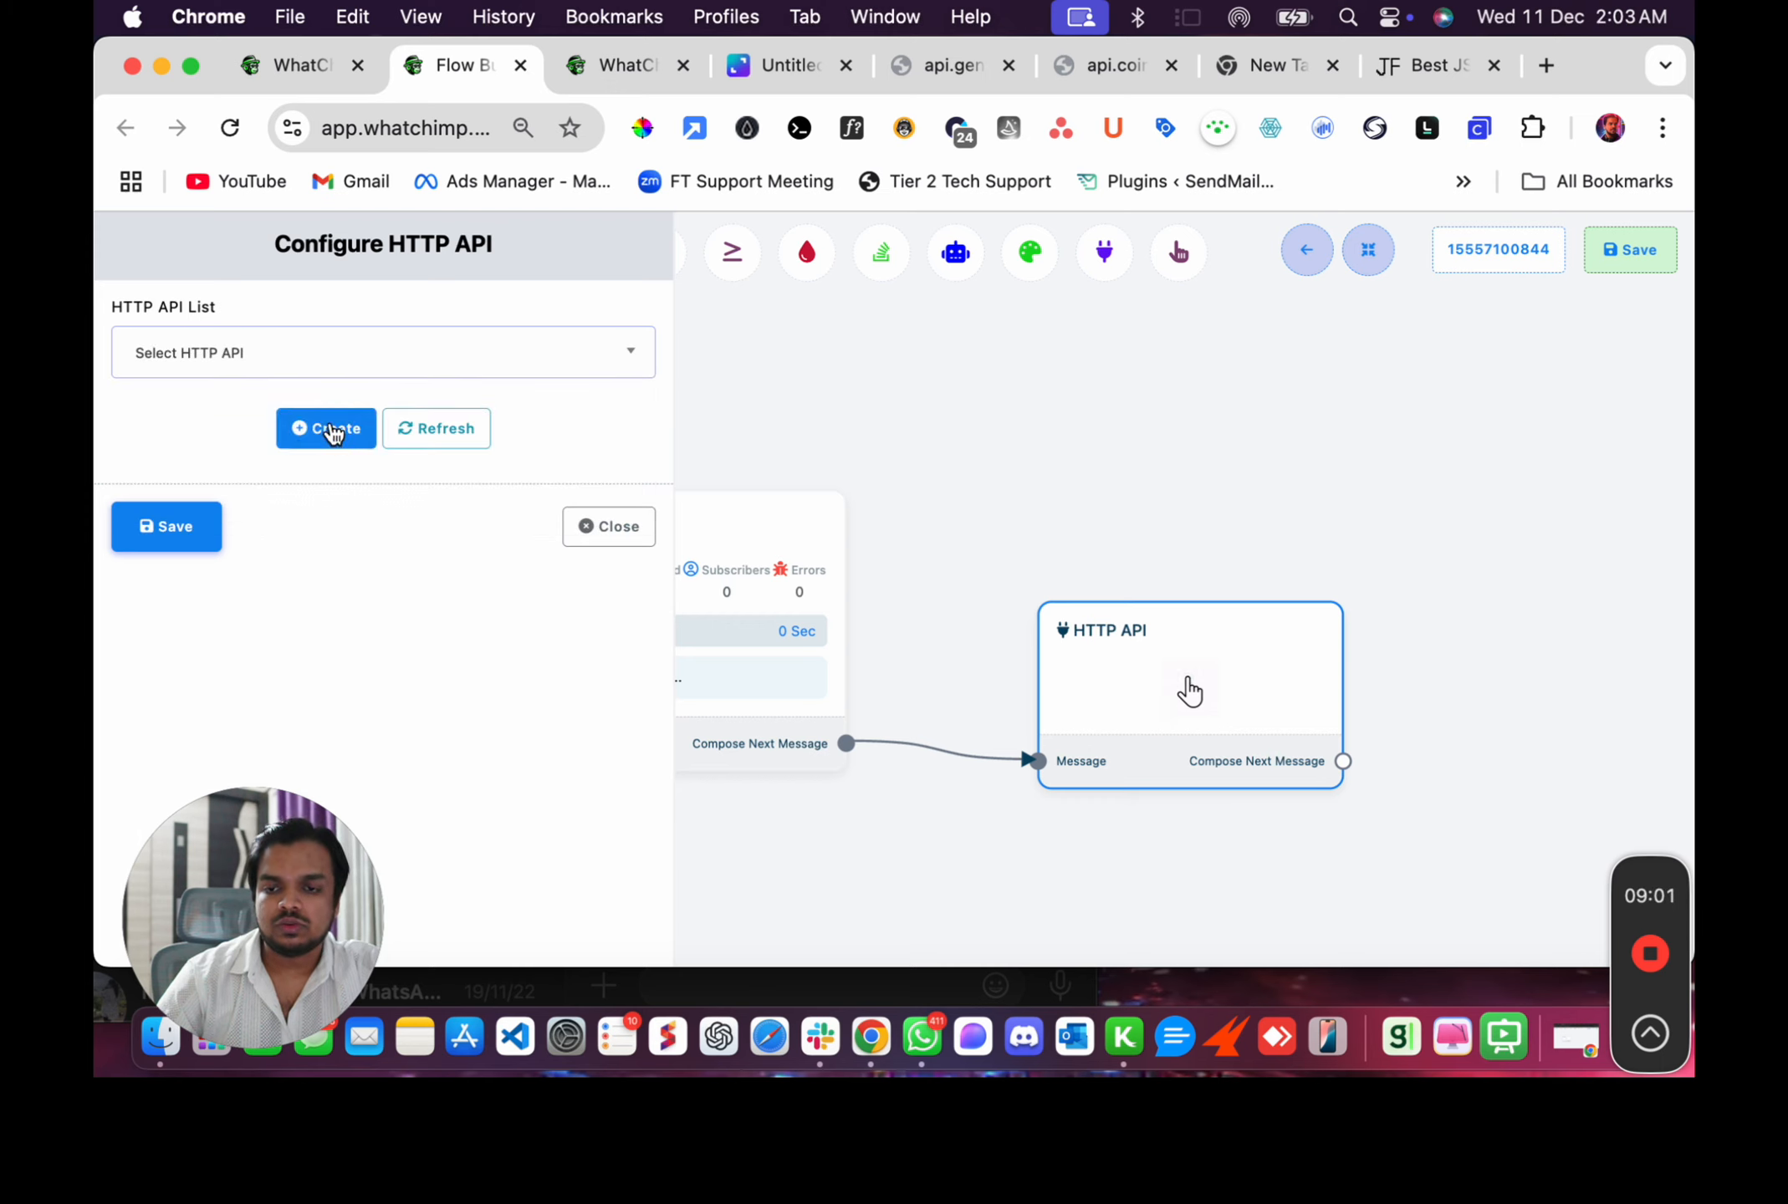
{"action": "left_click", "coordinate": [361, 369]}
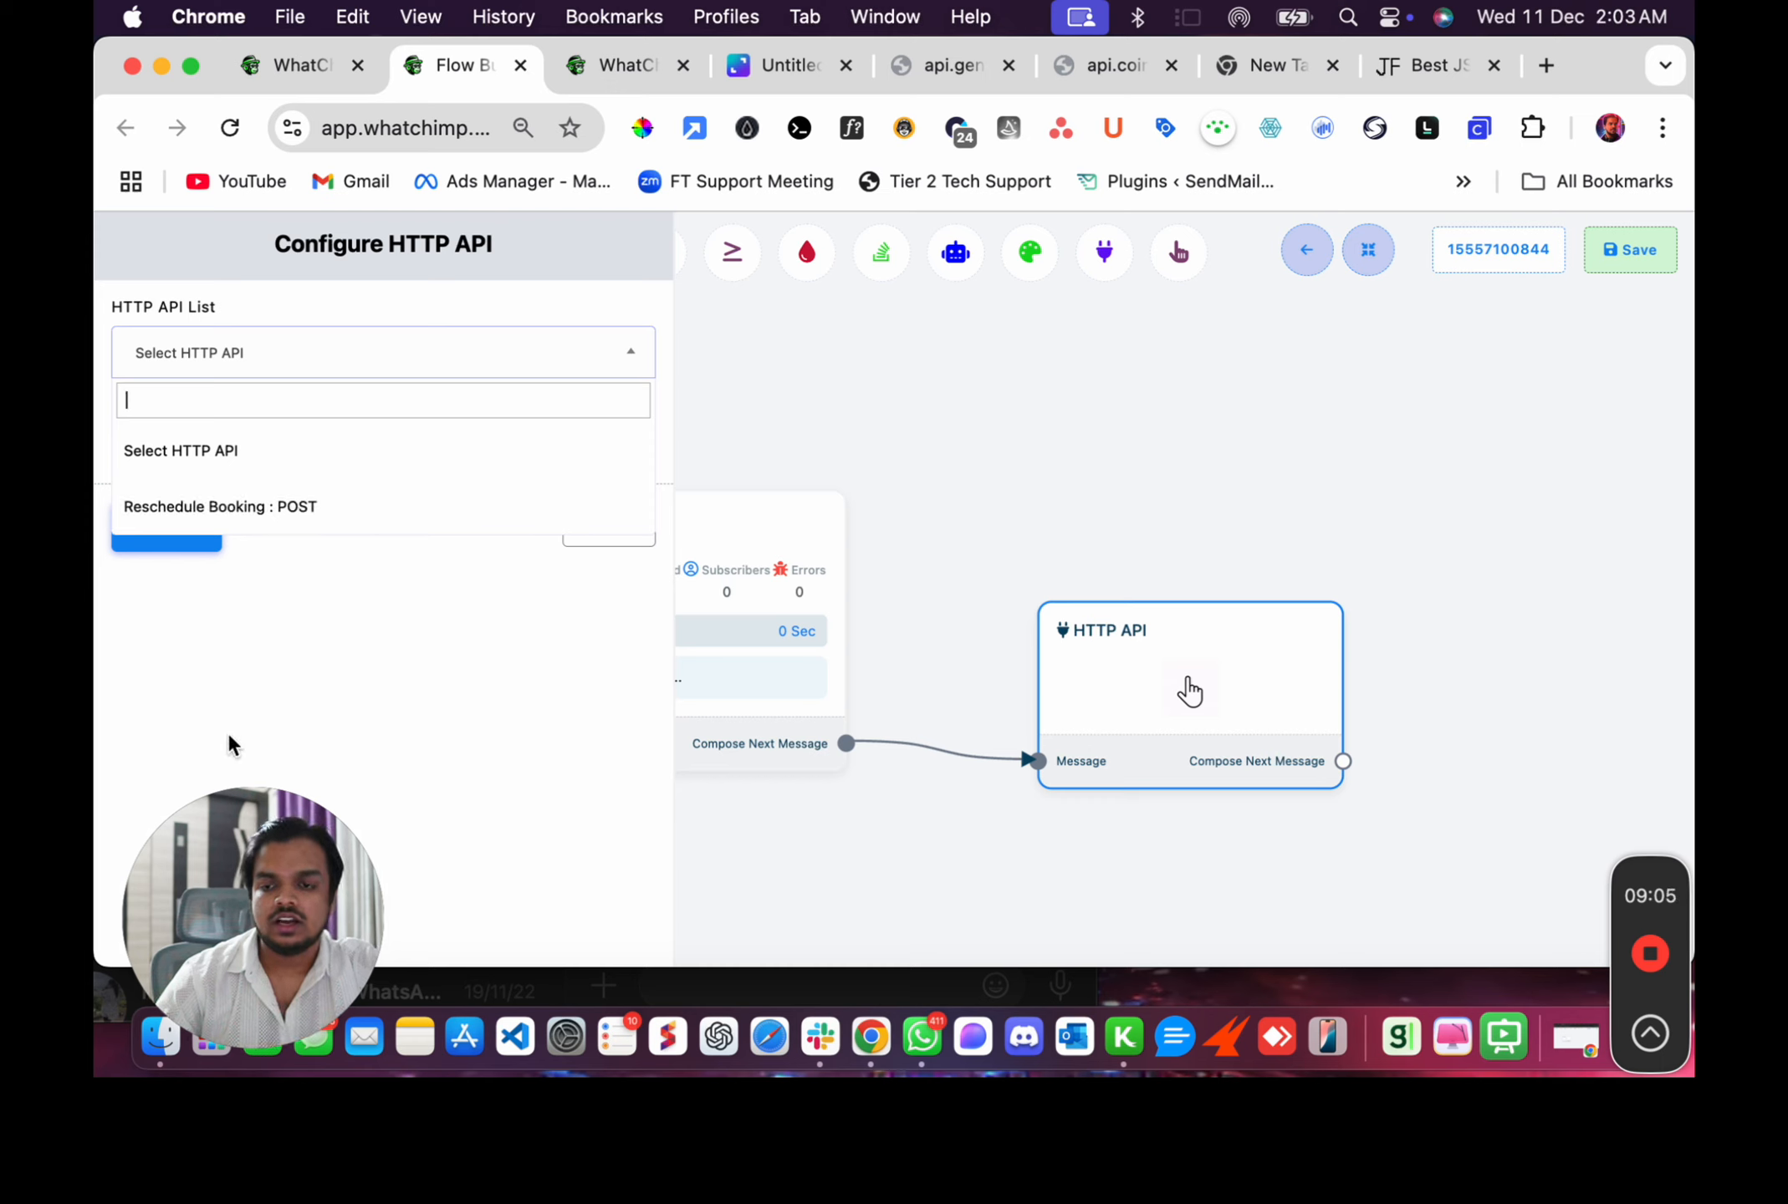
{"action": "left_click", "coordinate": [306, 645]}
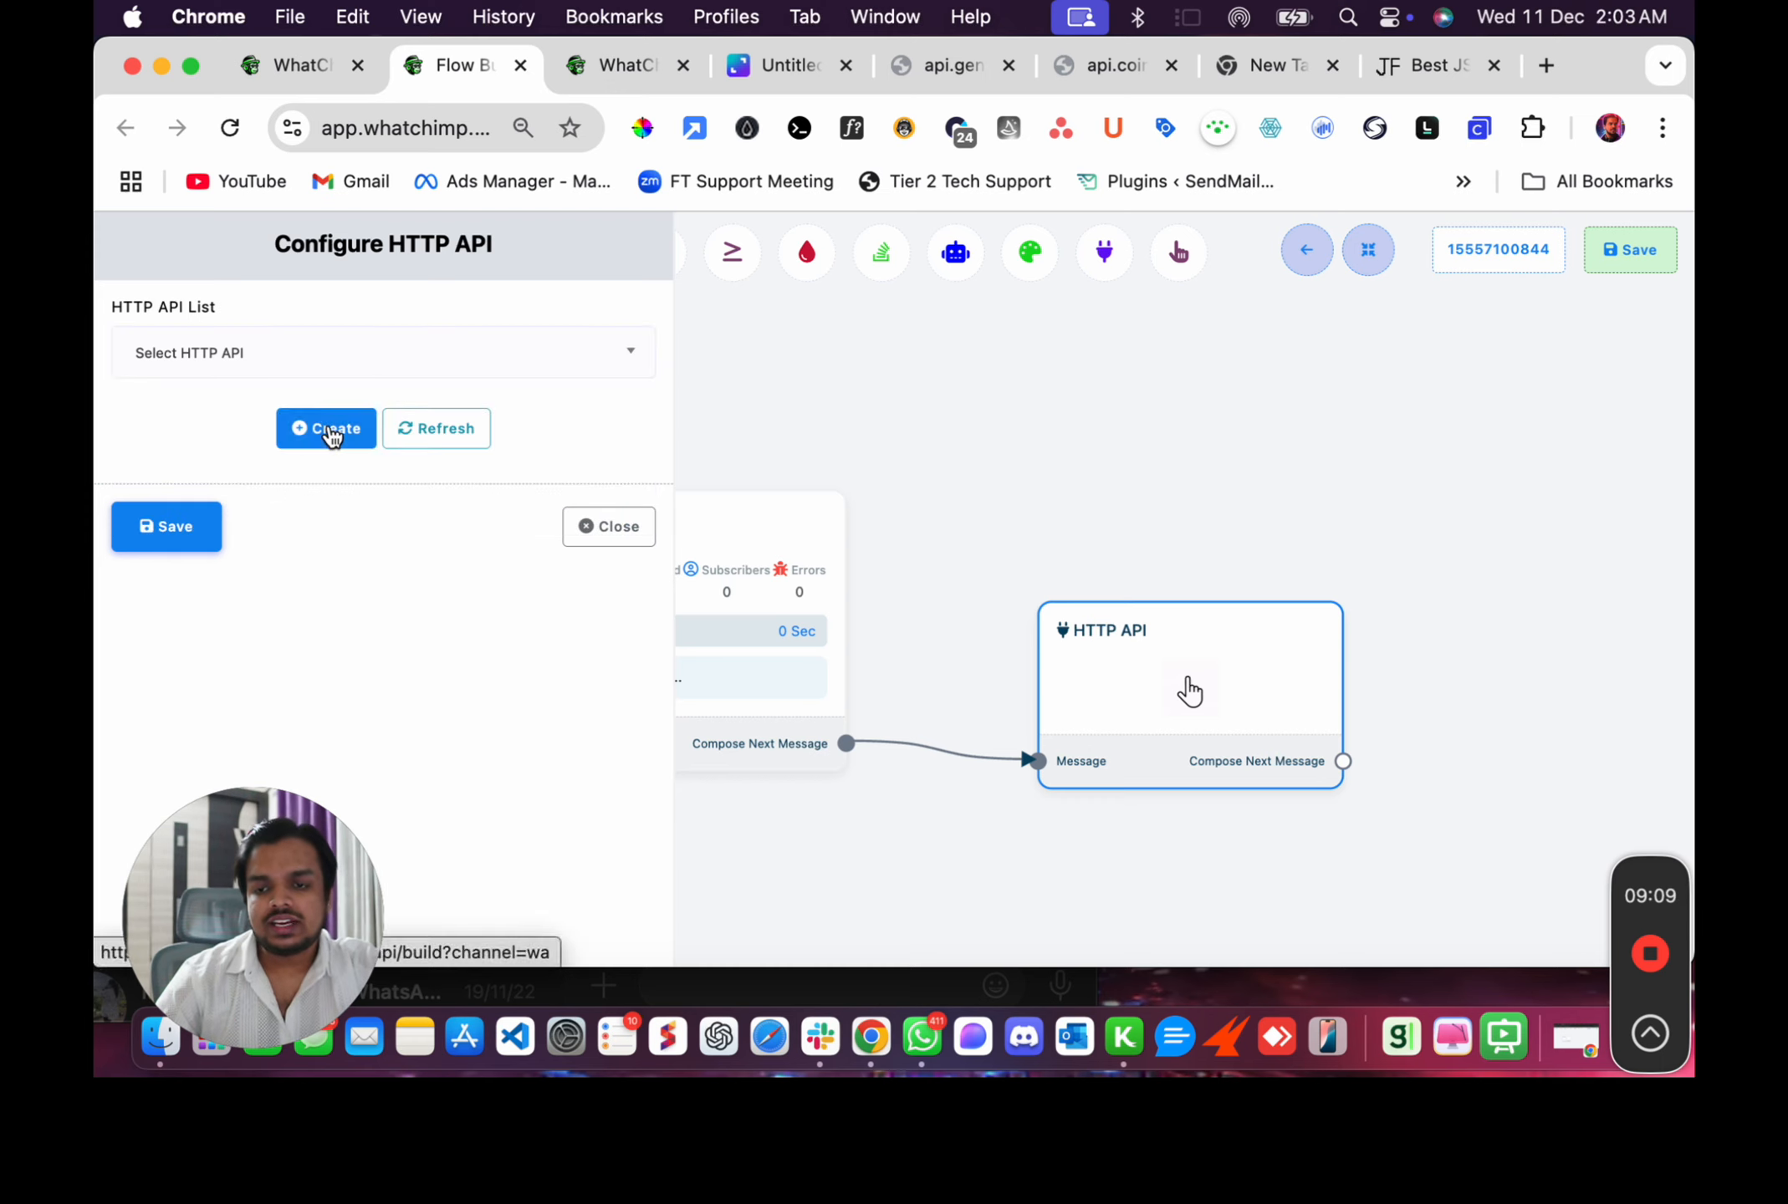
Start creating a new WhatsApp HTTP API from the node's create option.
{"action": "left_click", "coordinate": [595, 68]}
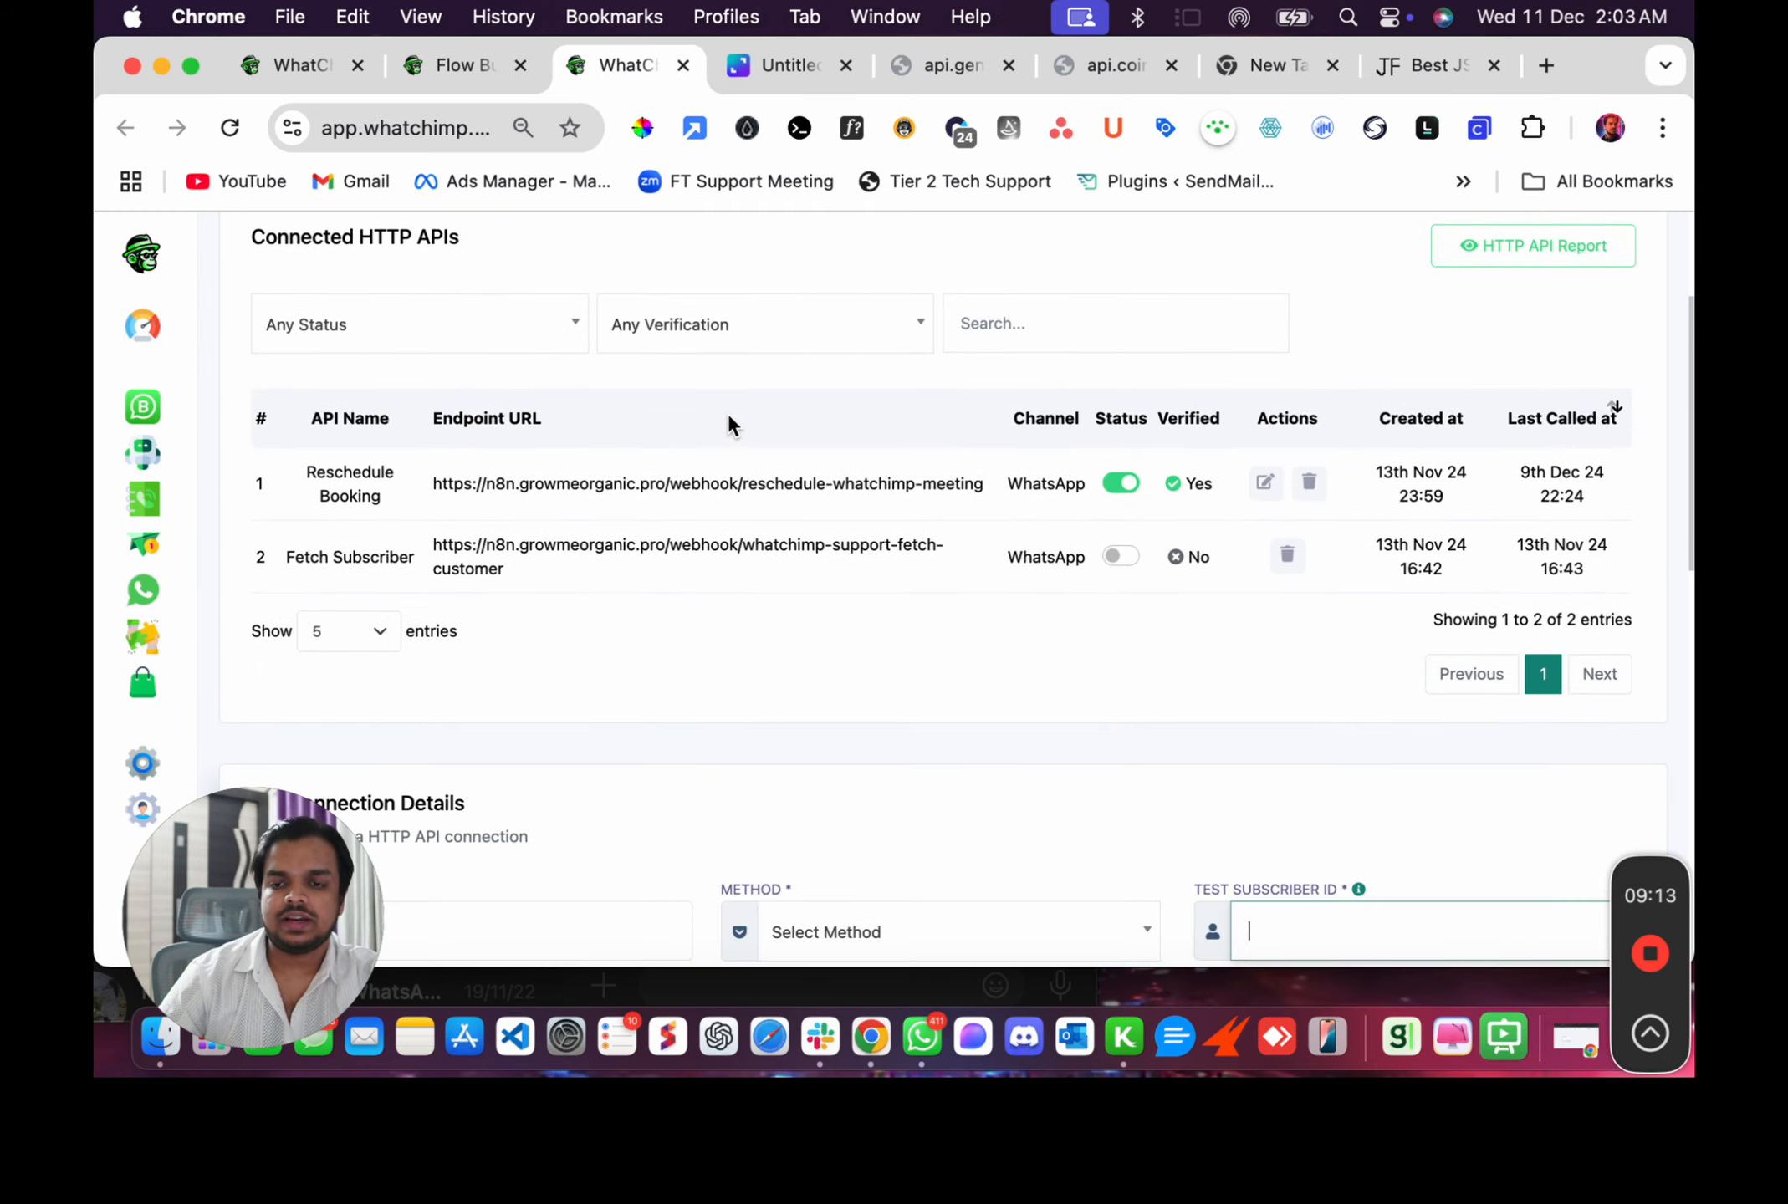
{"action": "left_click", "coordinate": [460, 69]}
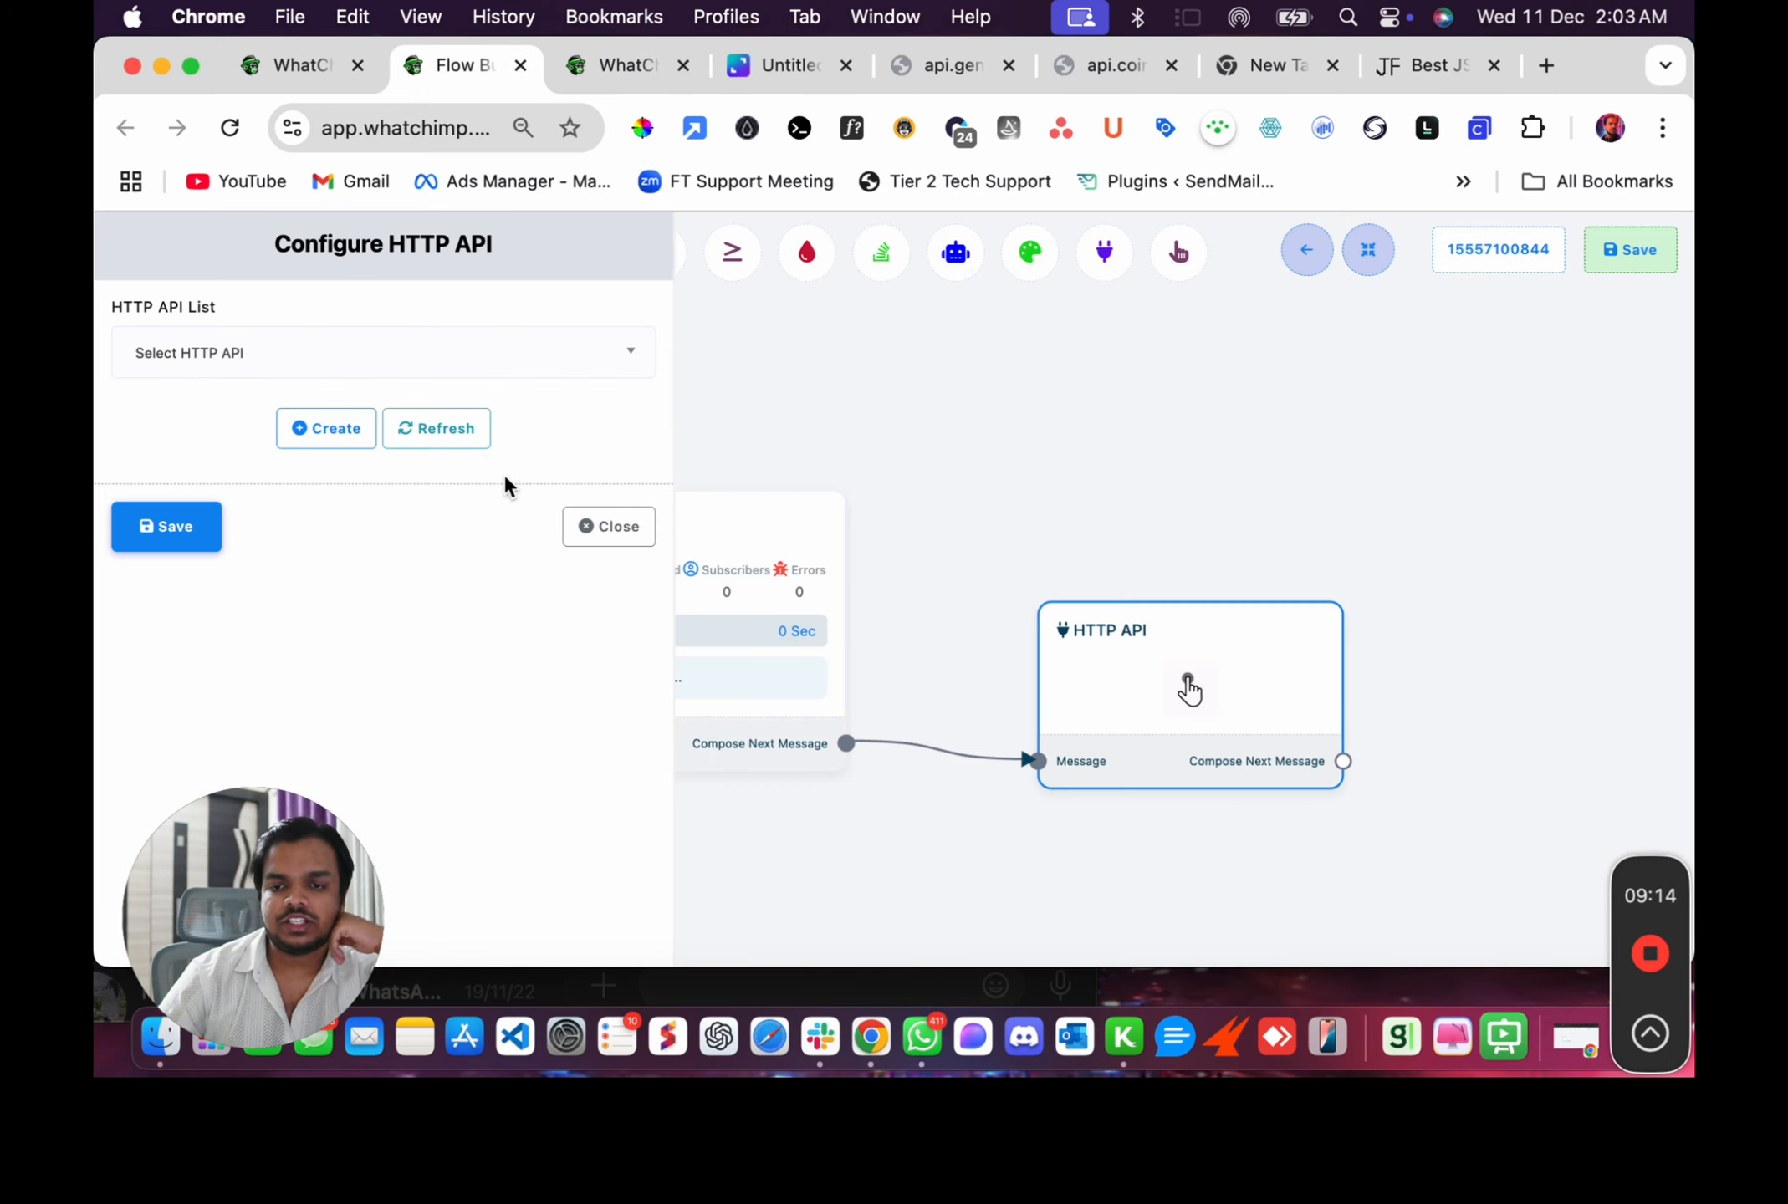
{"action": "left_click", "coordinate": [324, 427]}
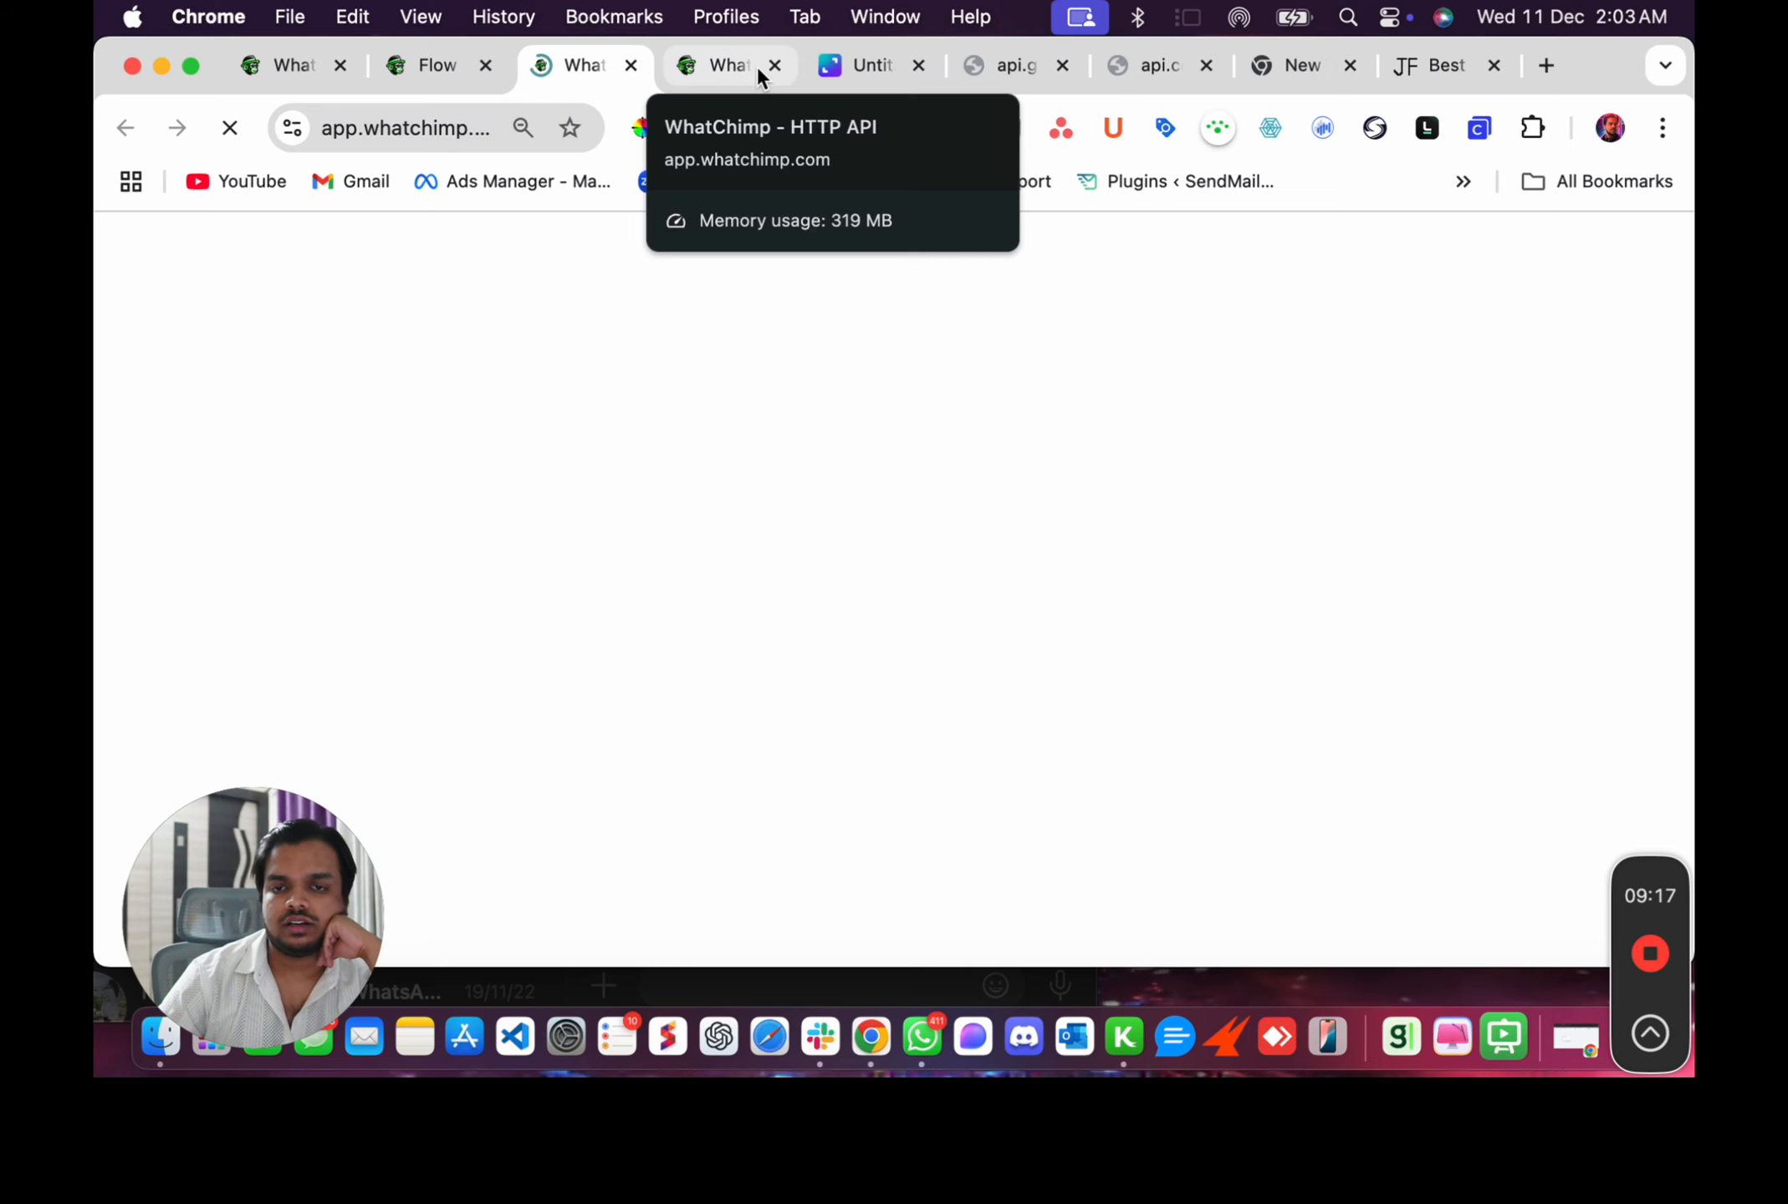
{"action": "scroll", "coordinate": [703, 714], "scroll_direction": "down", "scroll_amount": 2}
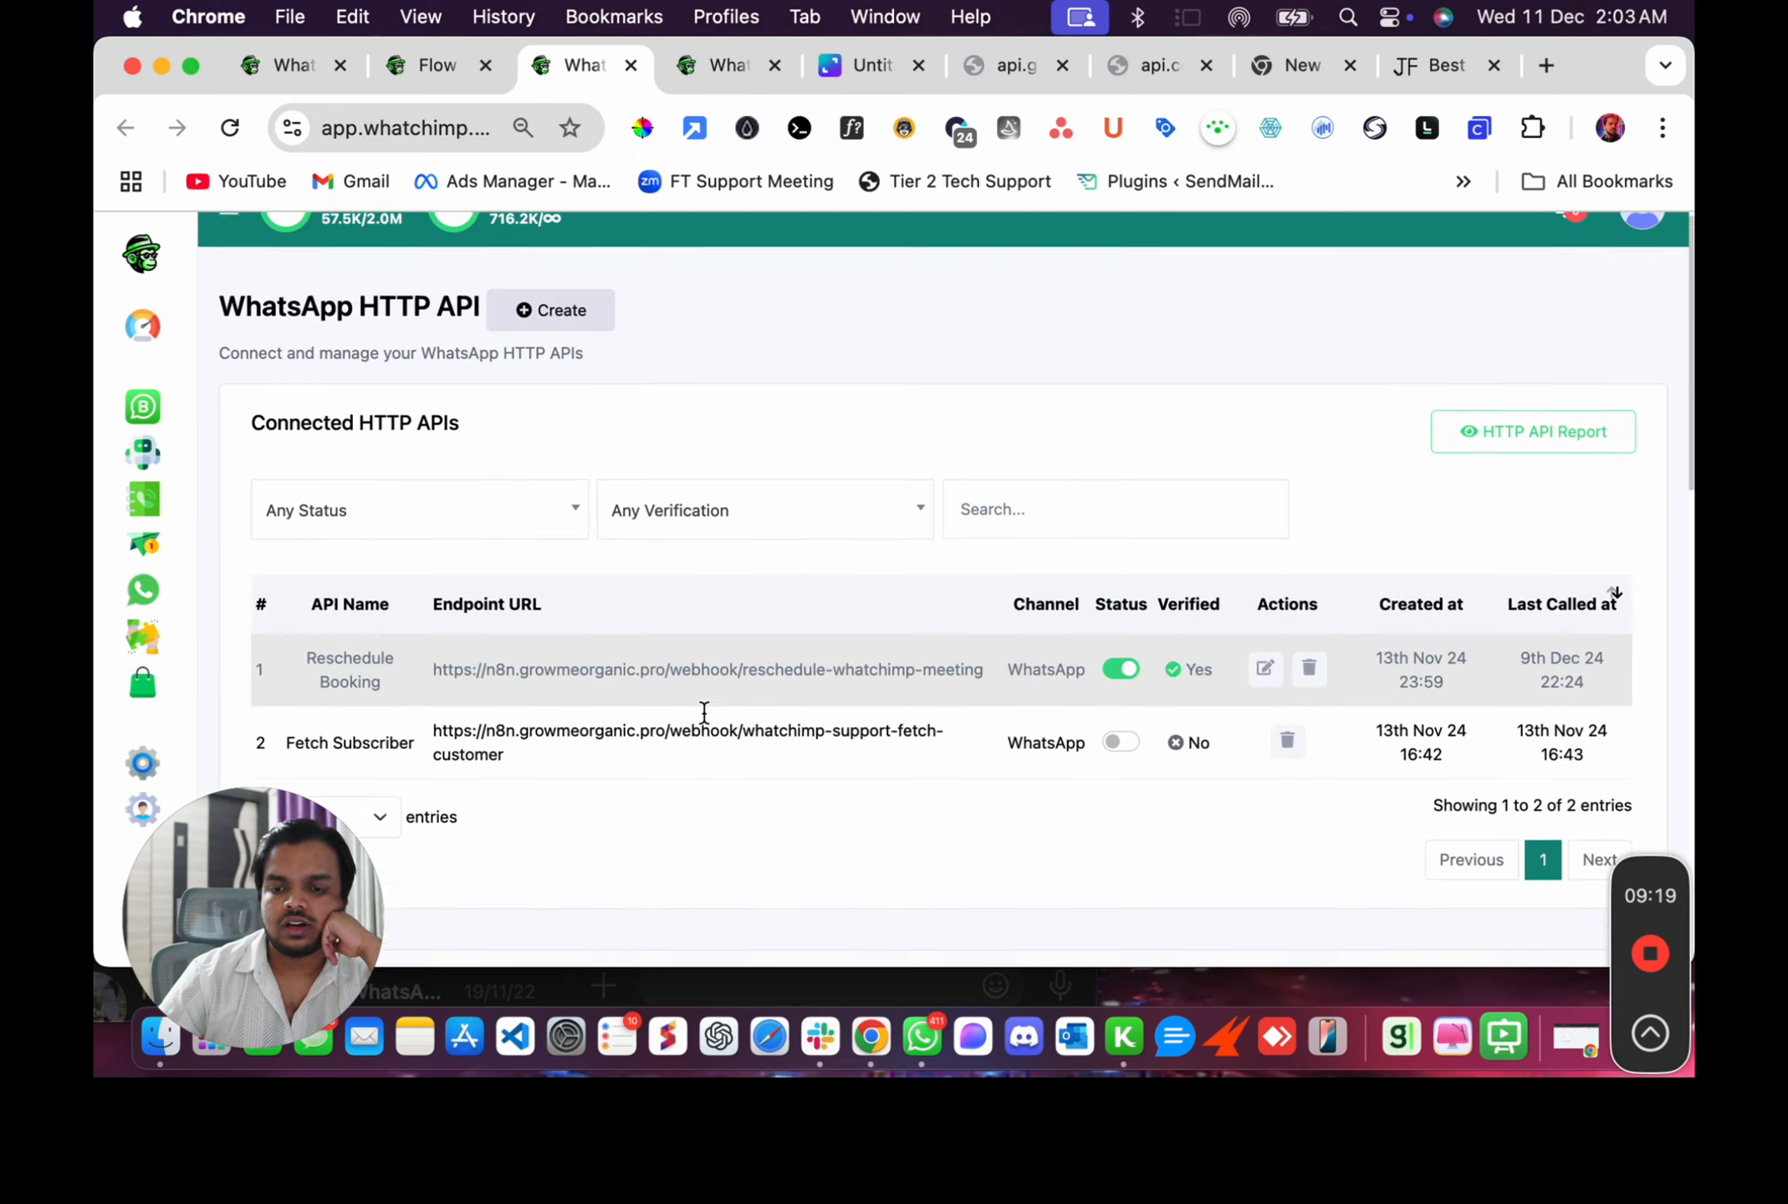
{"action": "scroll", "coordinate": [703, 715], "scroll_direction": "up", "scroll_amount": 2}
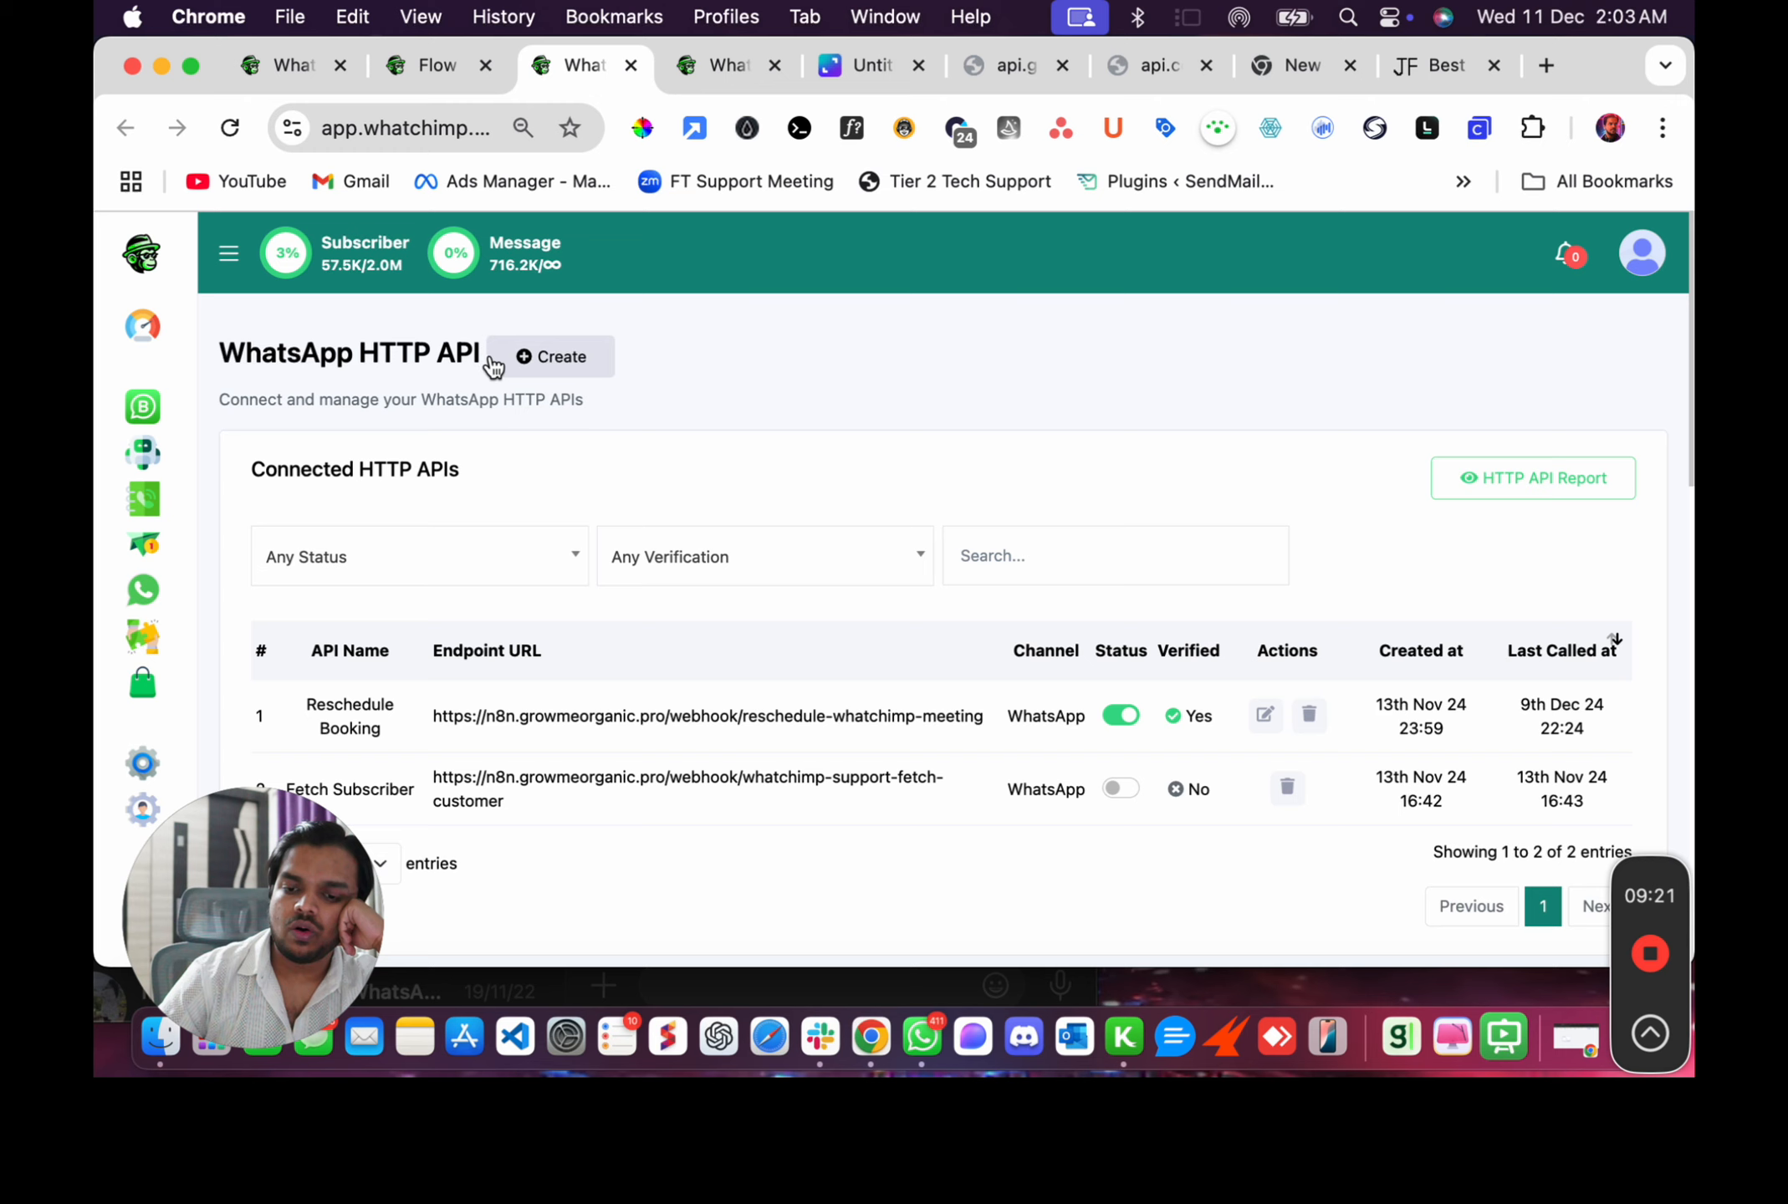
{"action": "left_click", "coordinate": [547, 358]}
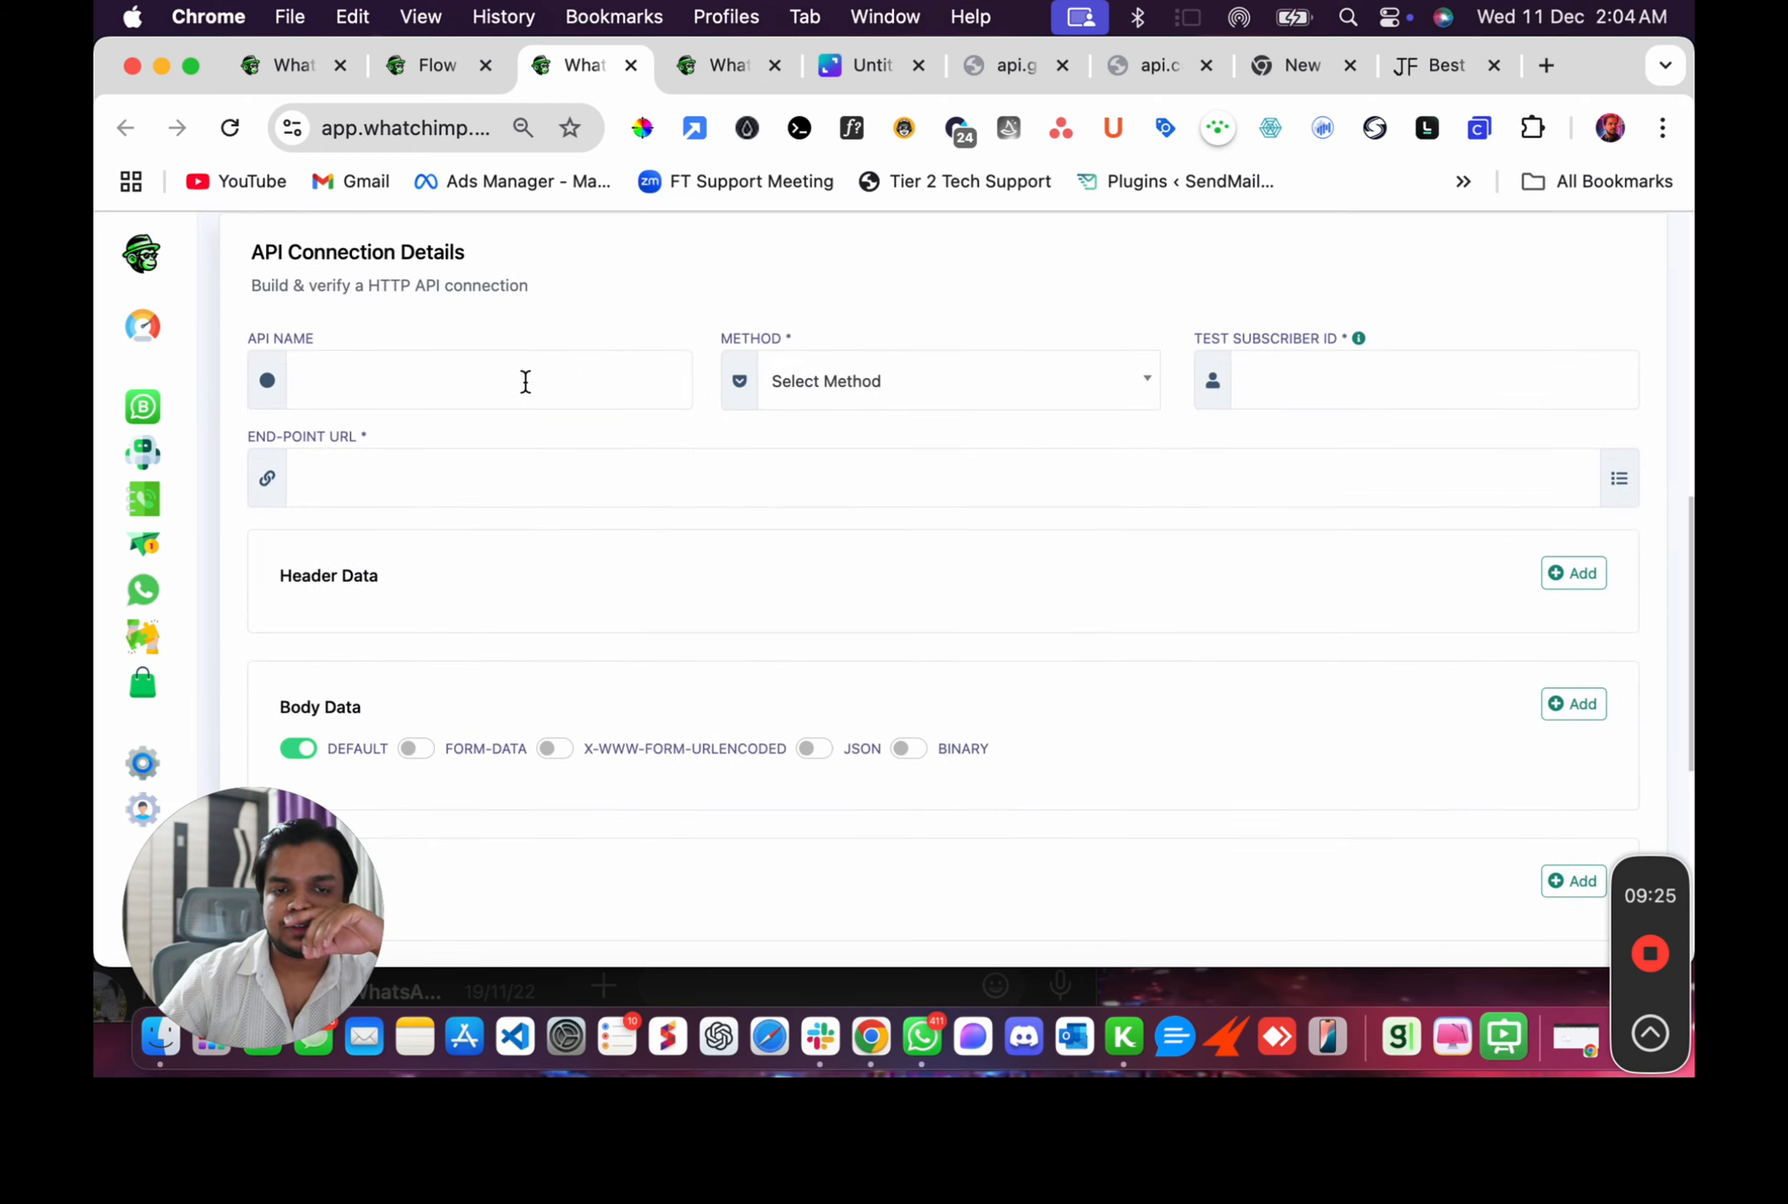
{"action": "left_click", "coordinate": [525, 381]}
{"action": "type", "text": "Fetch Gender"}
{"action": "left_click", "coordinate": [529, 478]}
{"action": "type", "text": "https://api.genderize.io/?name=emily"}
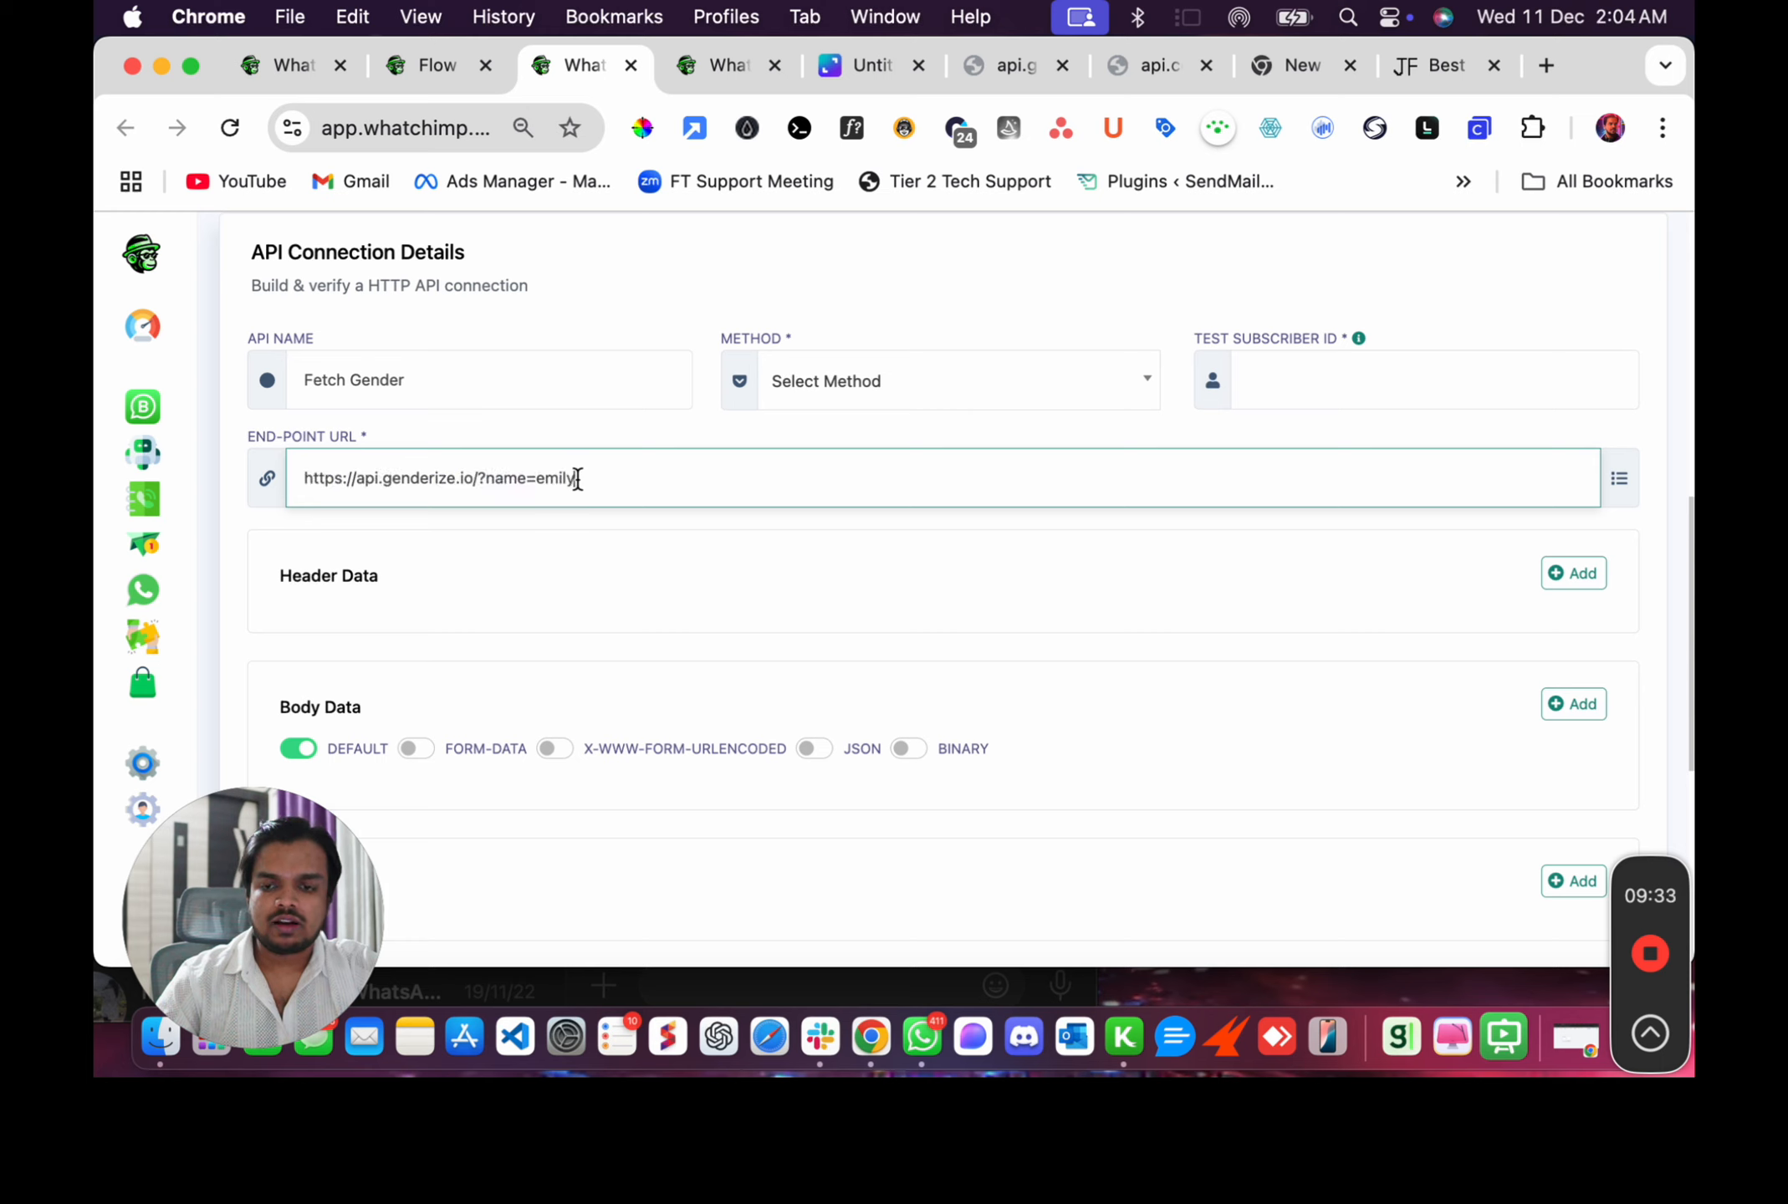
{"action": "double_click", "coordinate": [550, 479]}
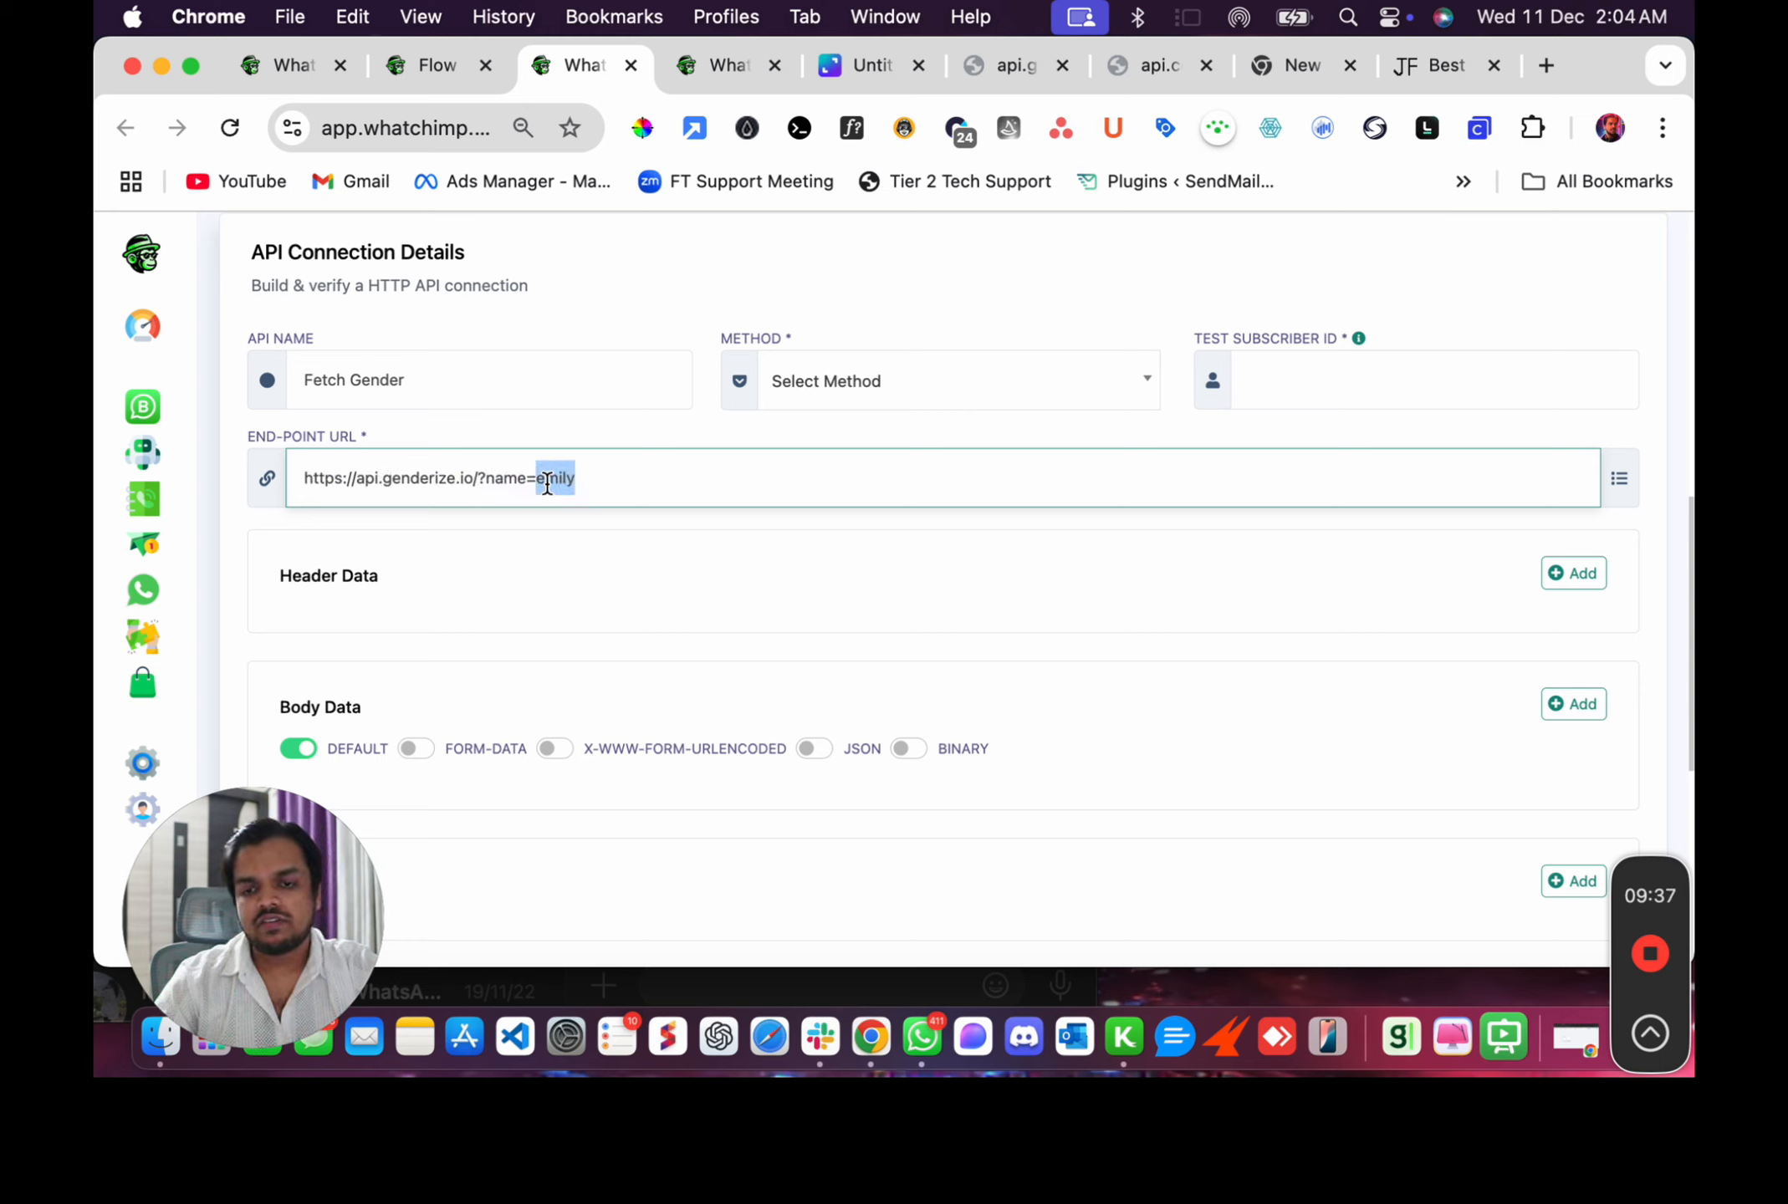
{"action": "key", "text": "BackSpace"}
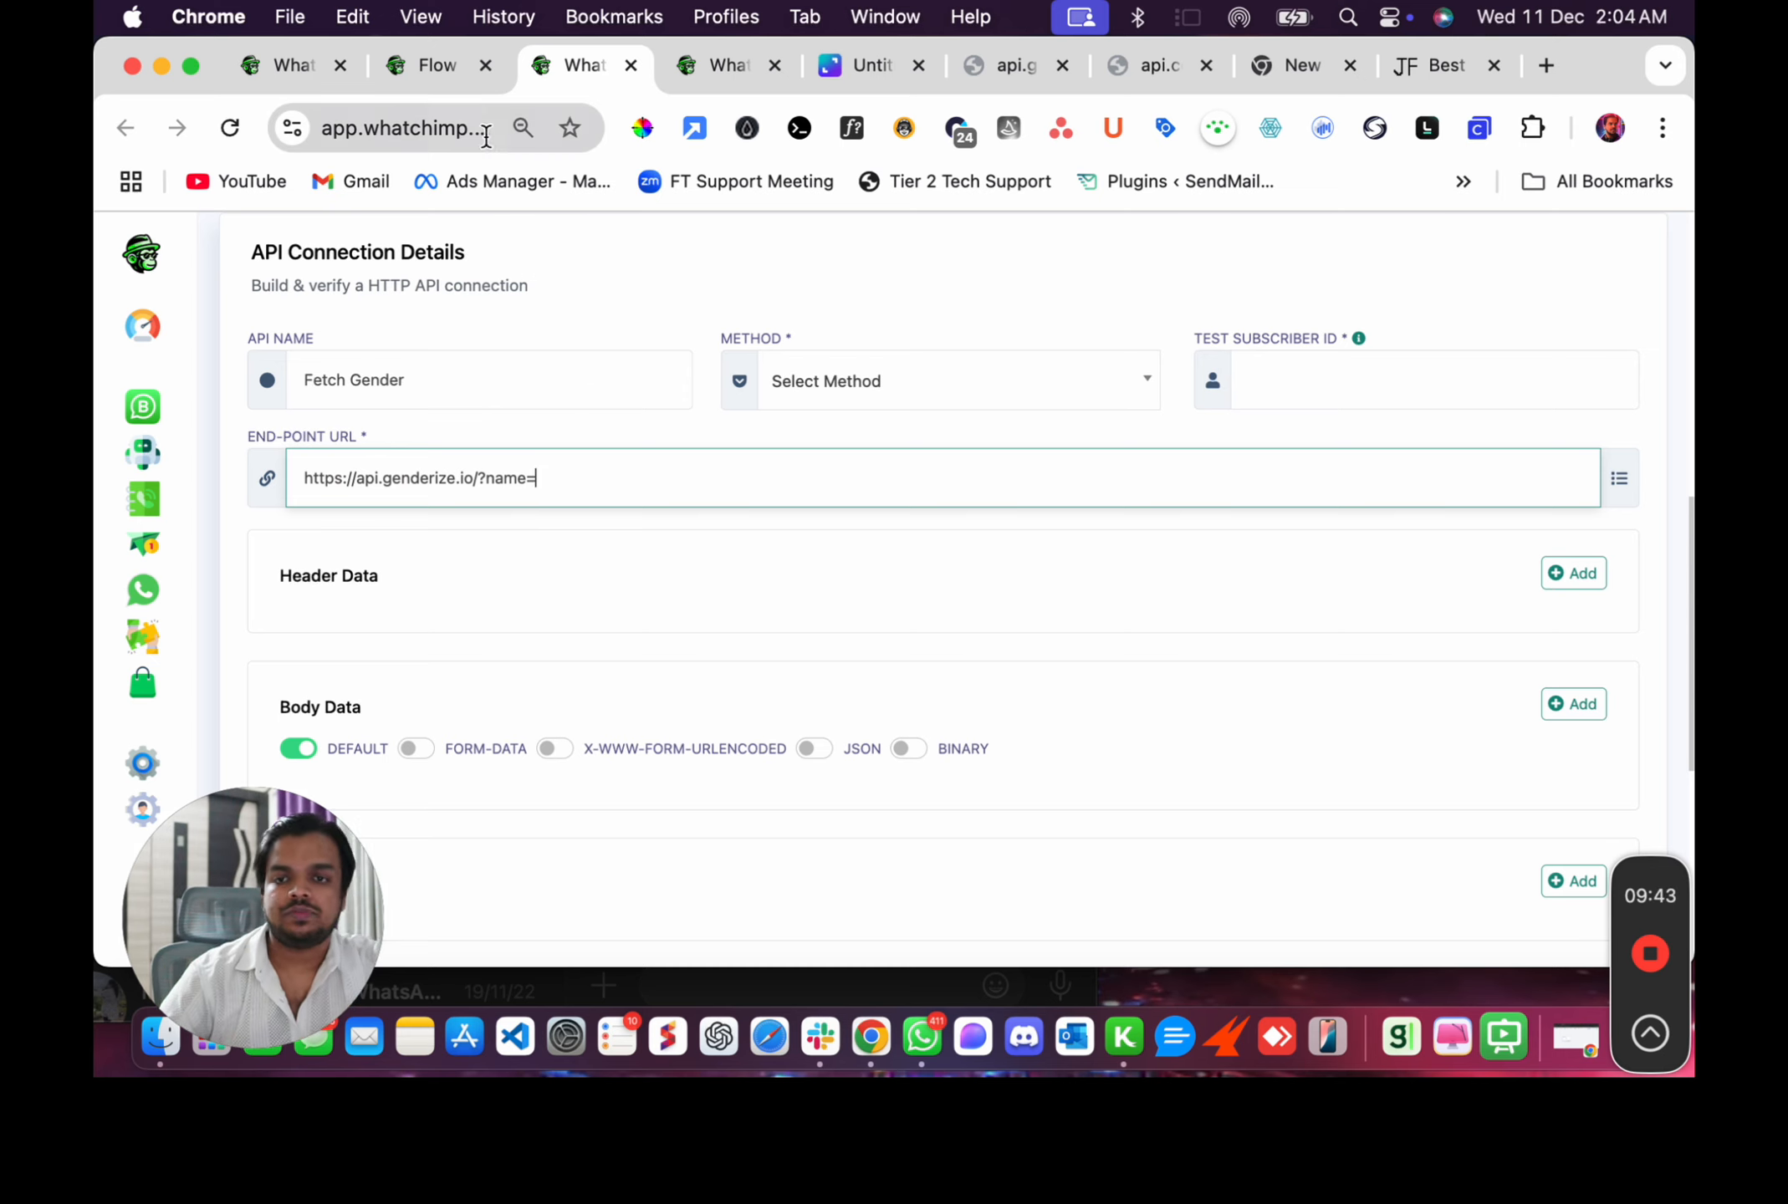
Check the New Question node's custom field in the flow, then return to the API connection form.
{"action": "left_click", "coordinate": [459, 75]}
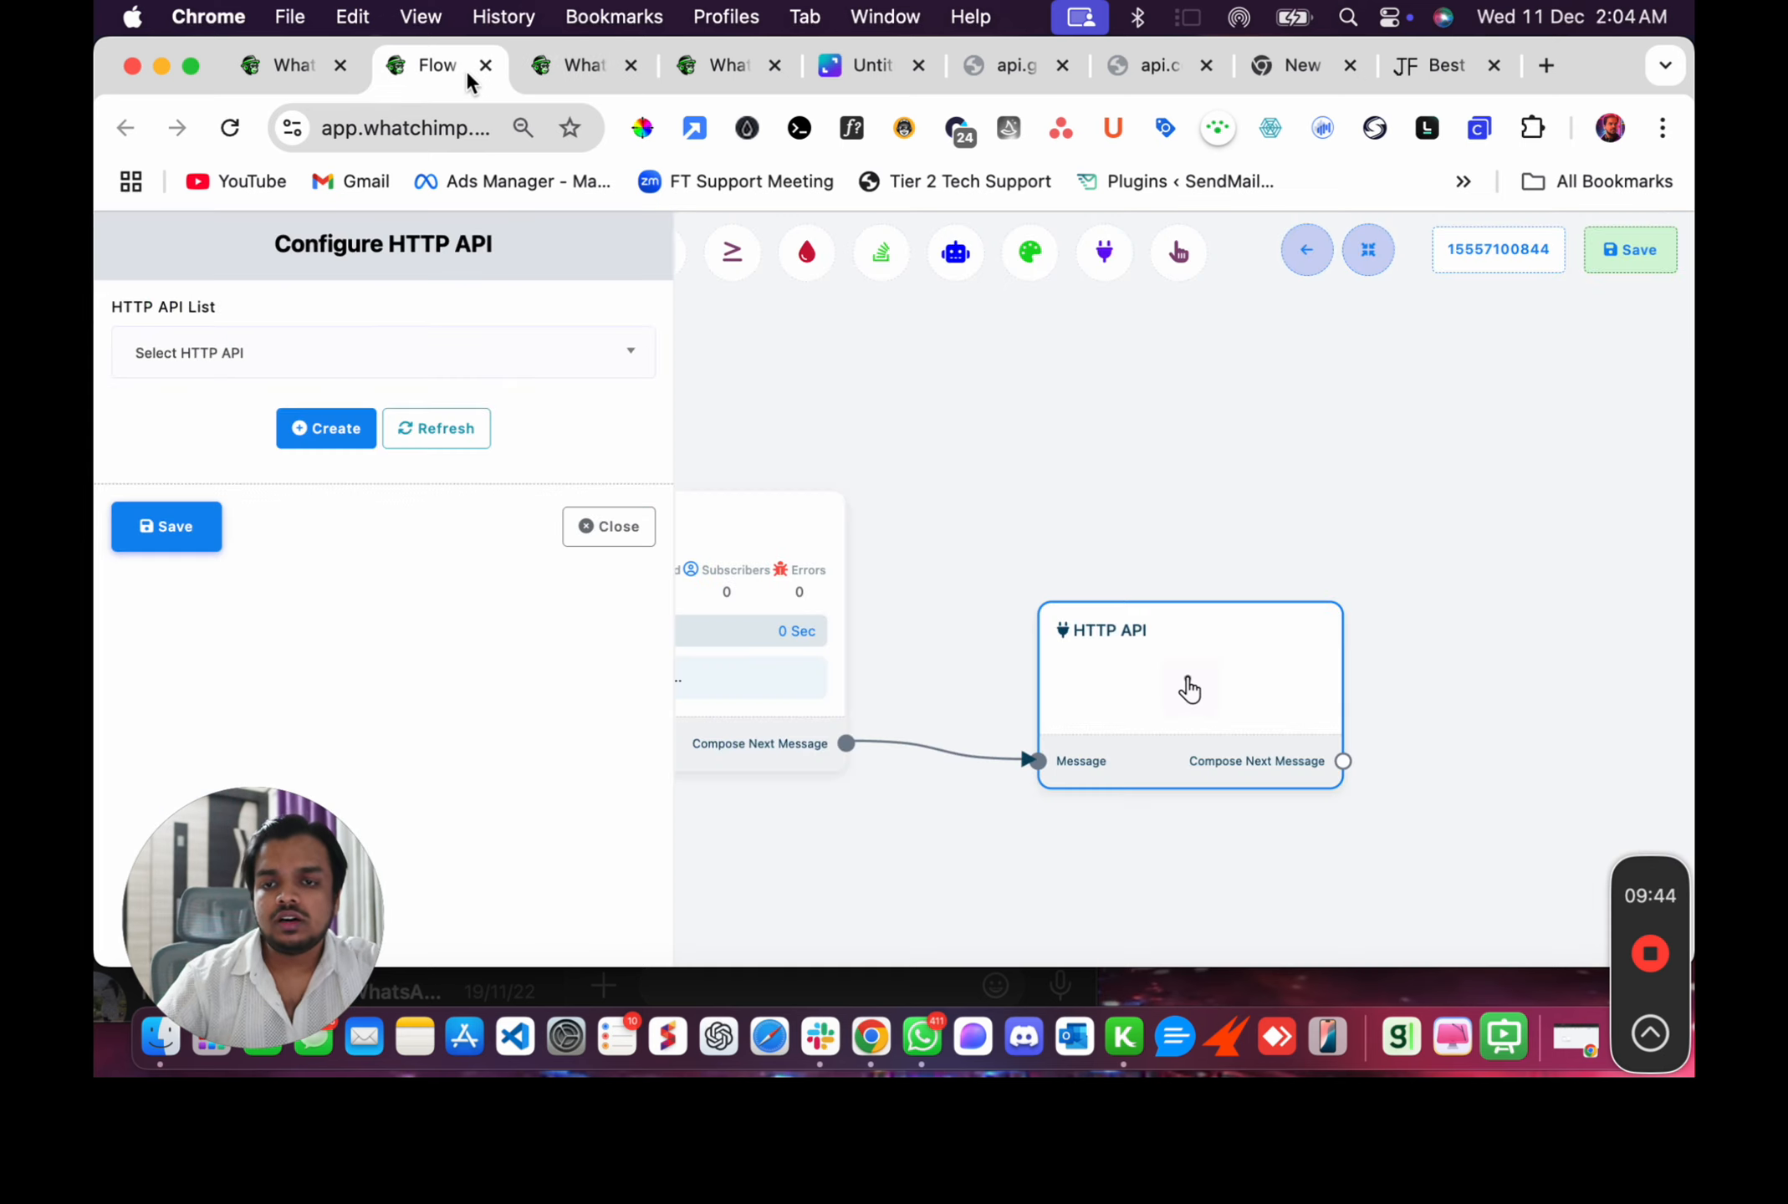
{"action": "left_click", "coordinate": [636, 530]}
{"action": "left_click_drag", "start_coordinate": [474, 637], "coordinate": [949, 638]}
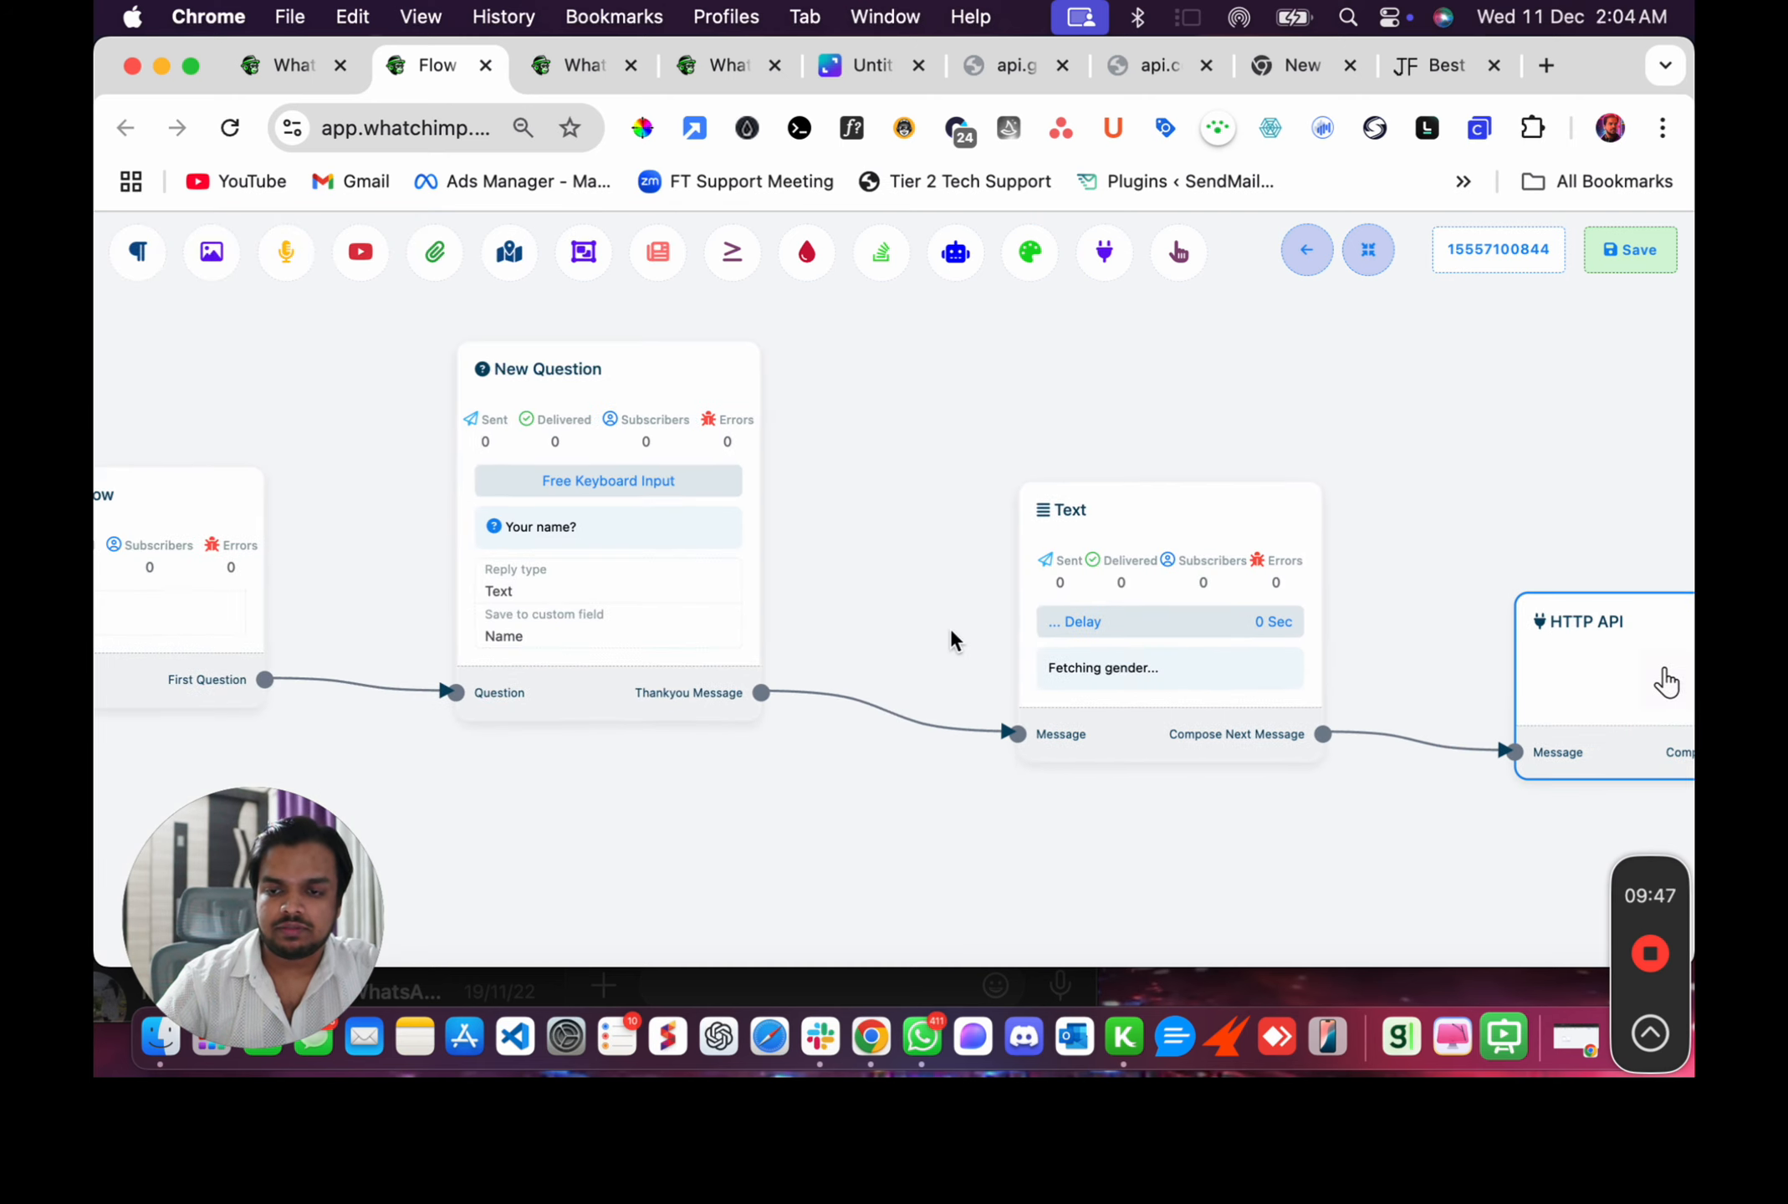
{"action": "left_click", "coordinate": [673, 599]}
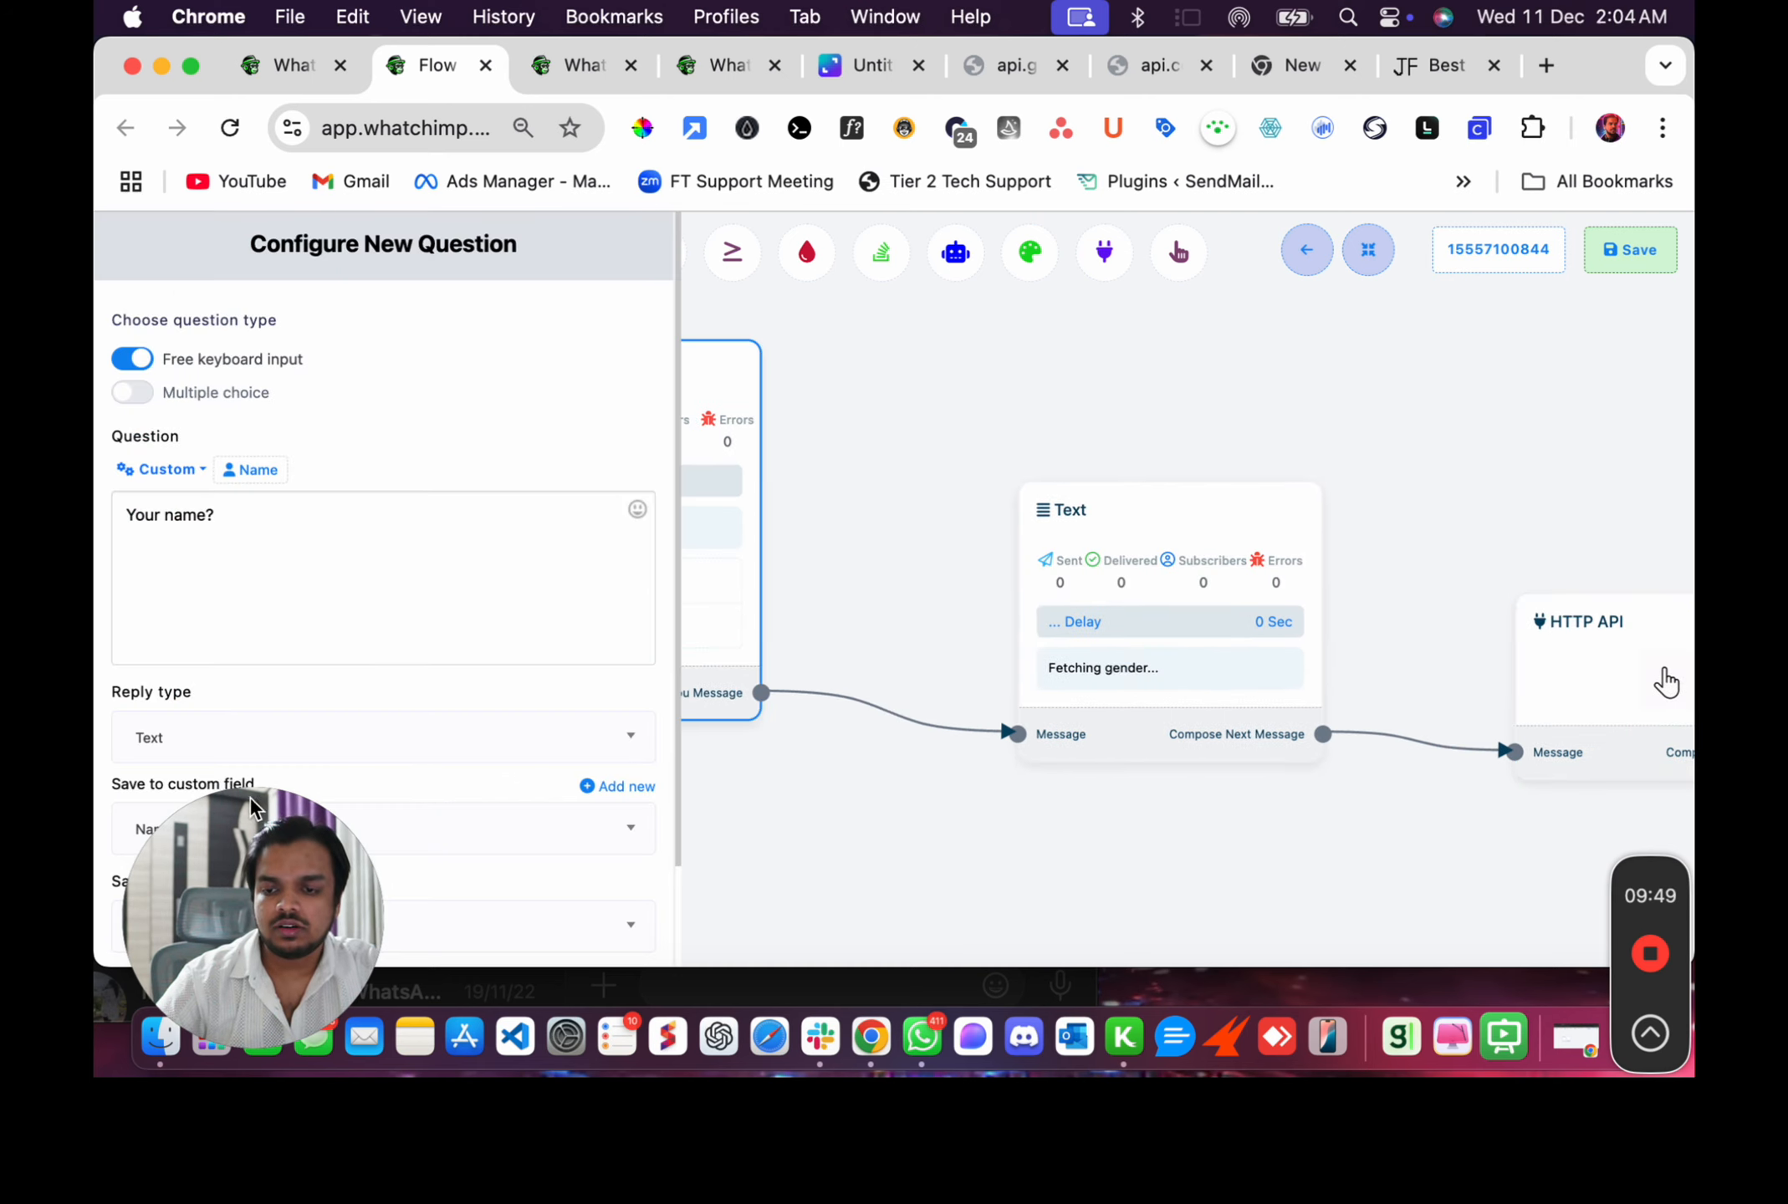
{"action": "scroll", "coordinate": [403, 703], "scroll_direction": "down", "scroll_amount": 3}
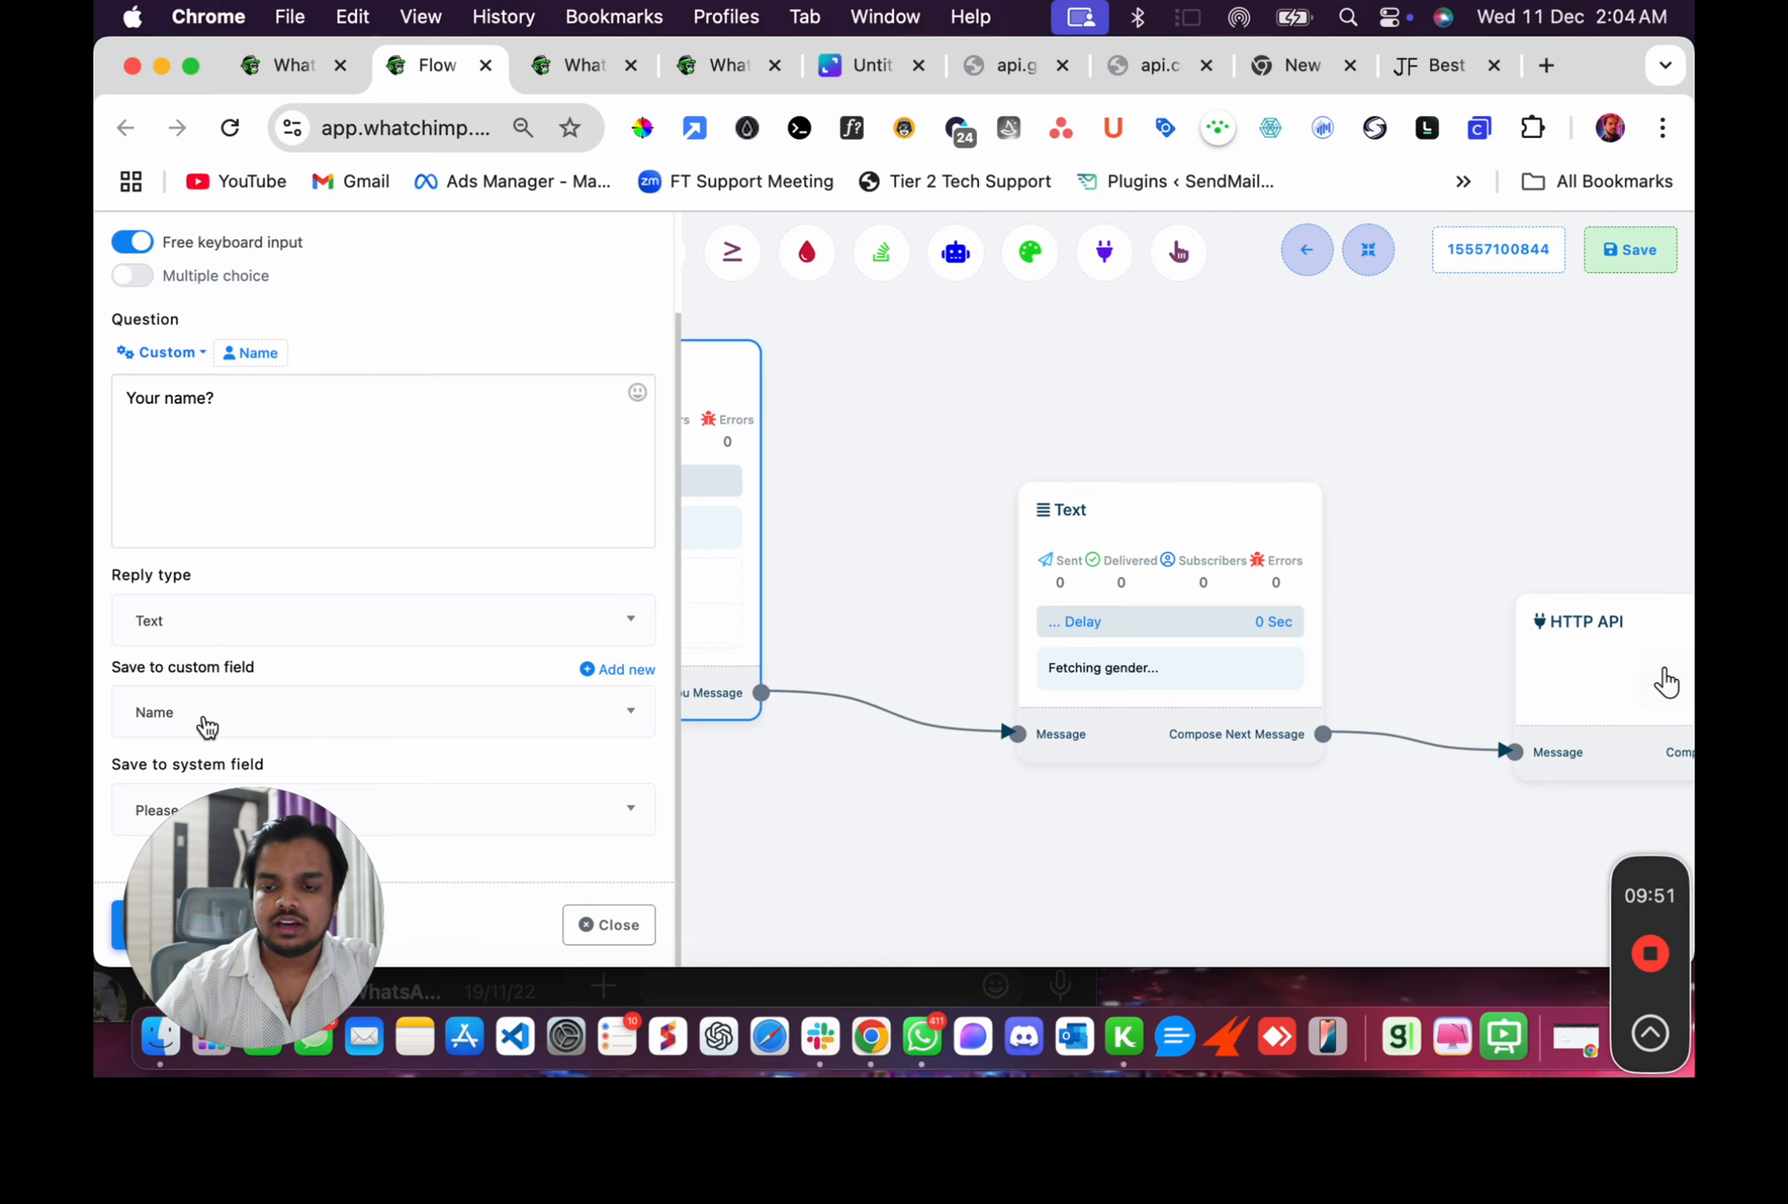
{"action": "left_click", "coordinate": [586, 64]}
{"action": "left_click", "coordinate": [718, 67]}
{"action": "left_click", "coordinate": [572, 74]}
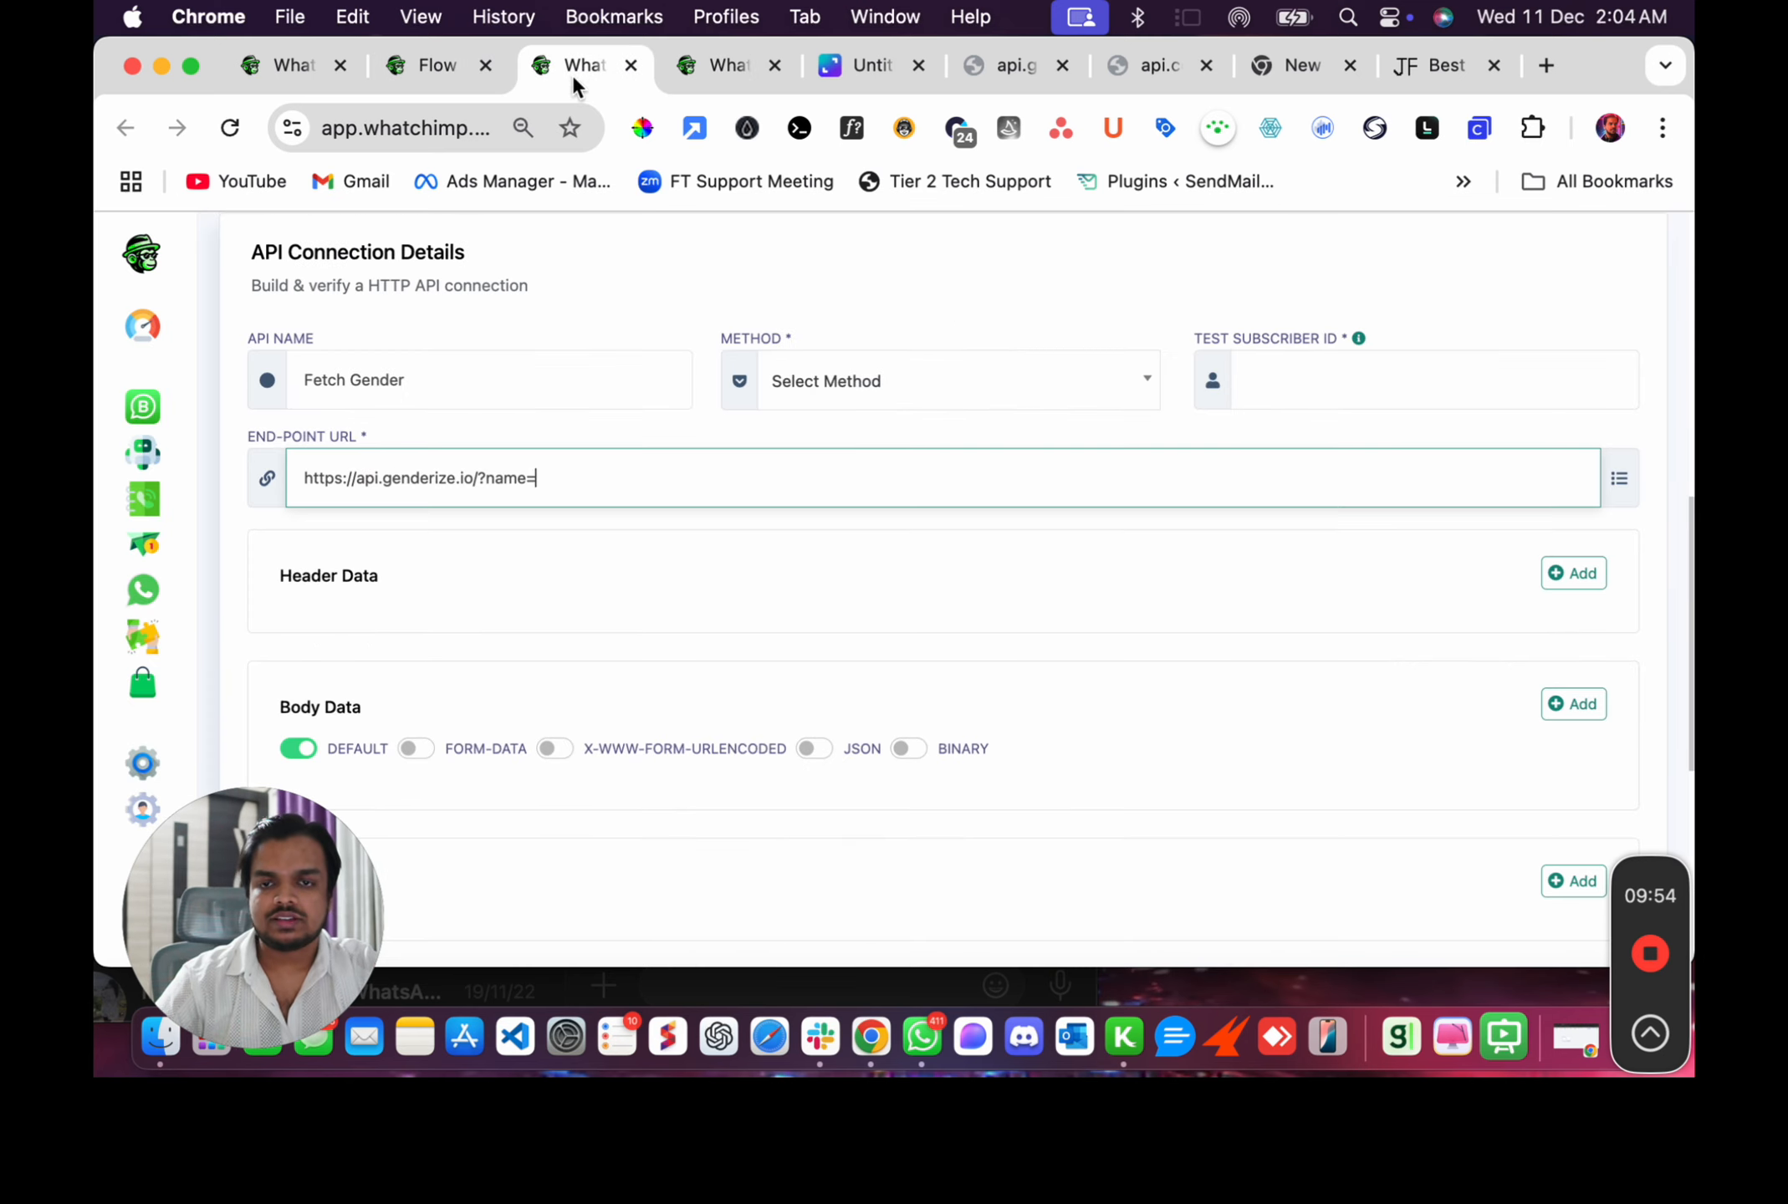
Append the #Name# variable to the endpoint URL and set the request method to GET.
{"action": "left_click", "coordinate": [1619, 479]}
{"action": "scroll", "coordinate": [723, 671], "scroll_direction": "down", "scroll_amount": 5}
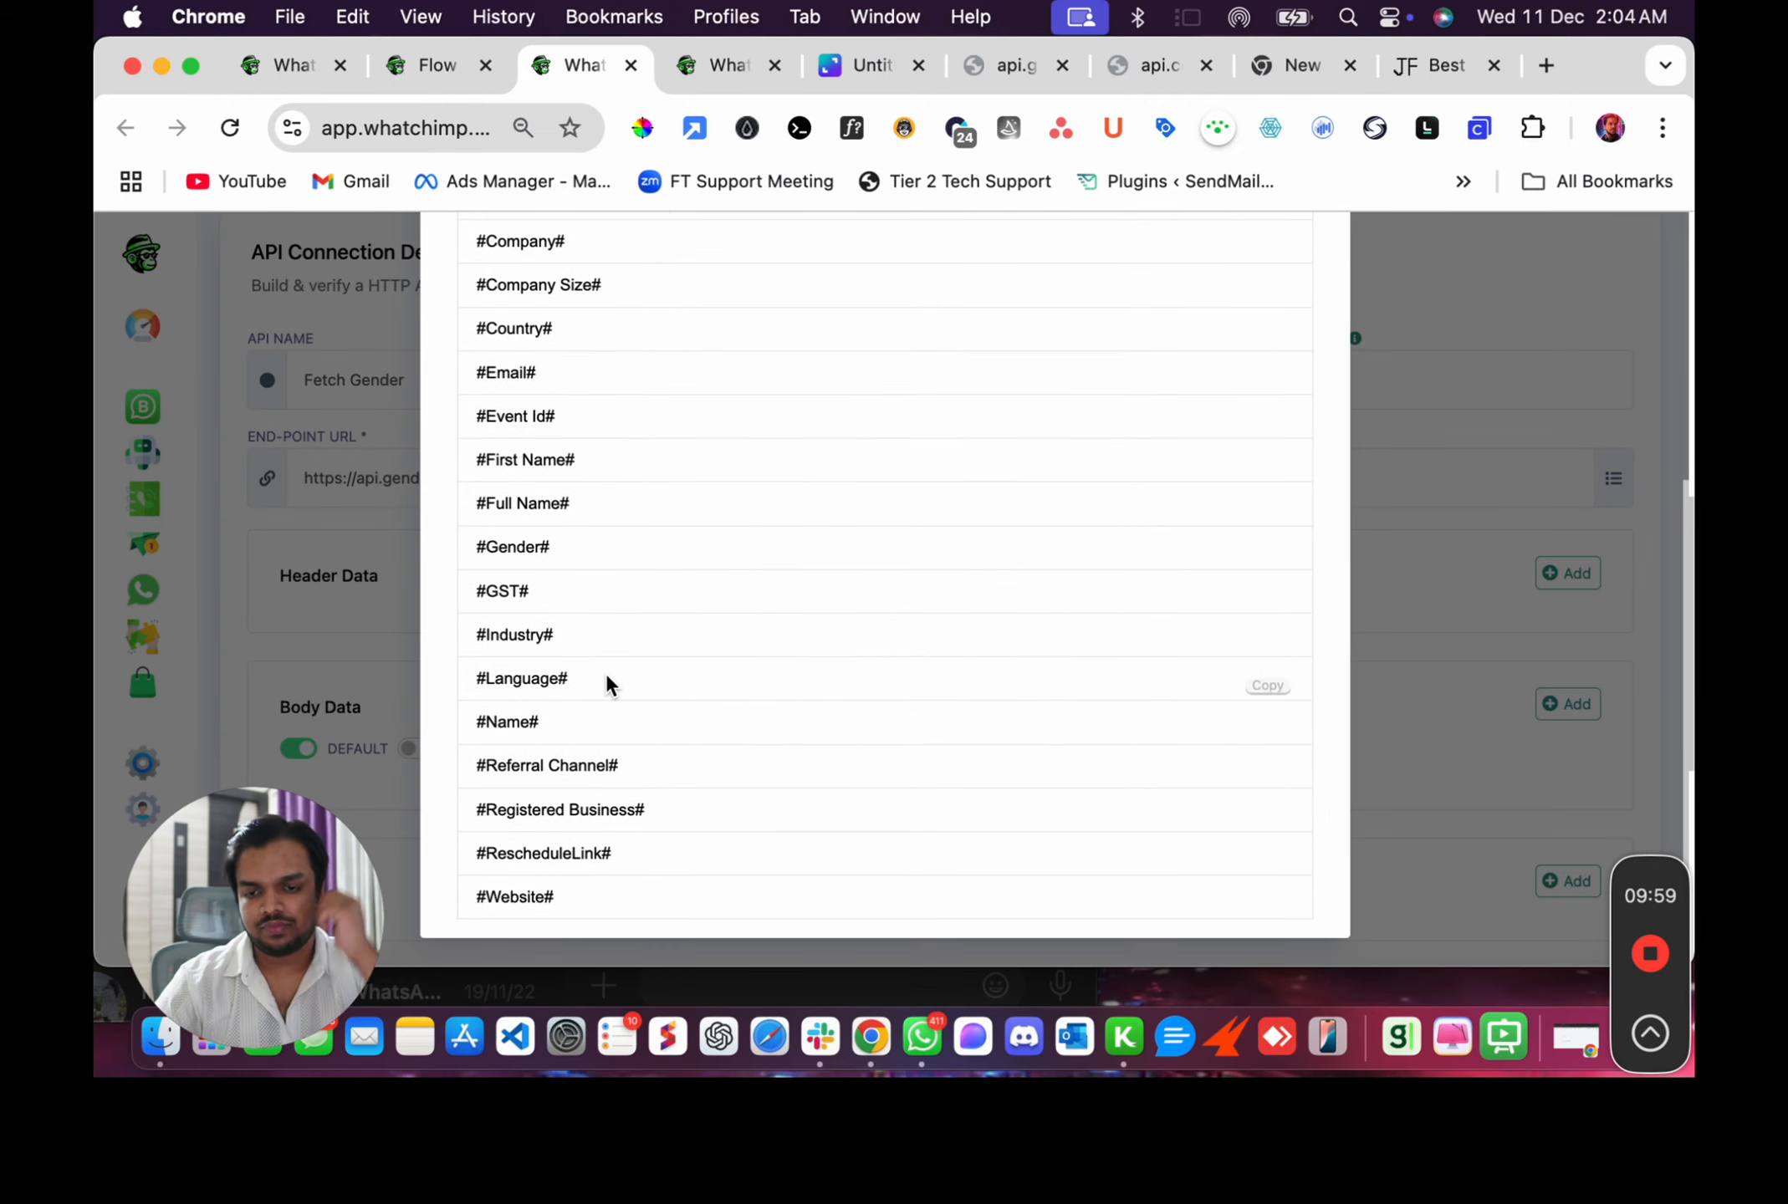
{"action": "left_click", "coordinate": [1266, 733]}
{"action": "scroll", "coordinate": [1196, 468], "scroll_direction": "up", "scroll_amount": 5}
{"action": "left_click", "coordinate": [1297, 275]}
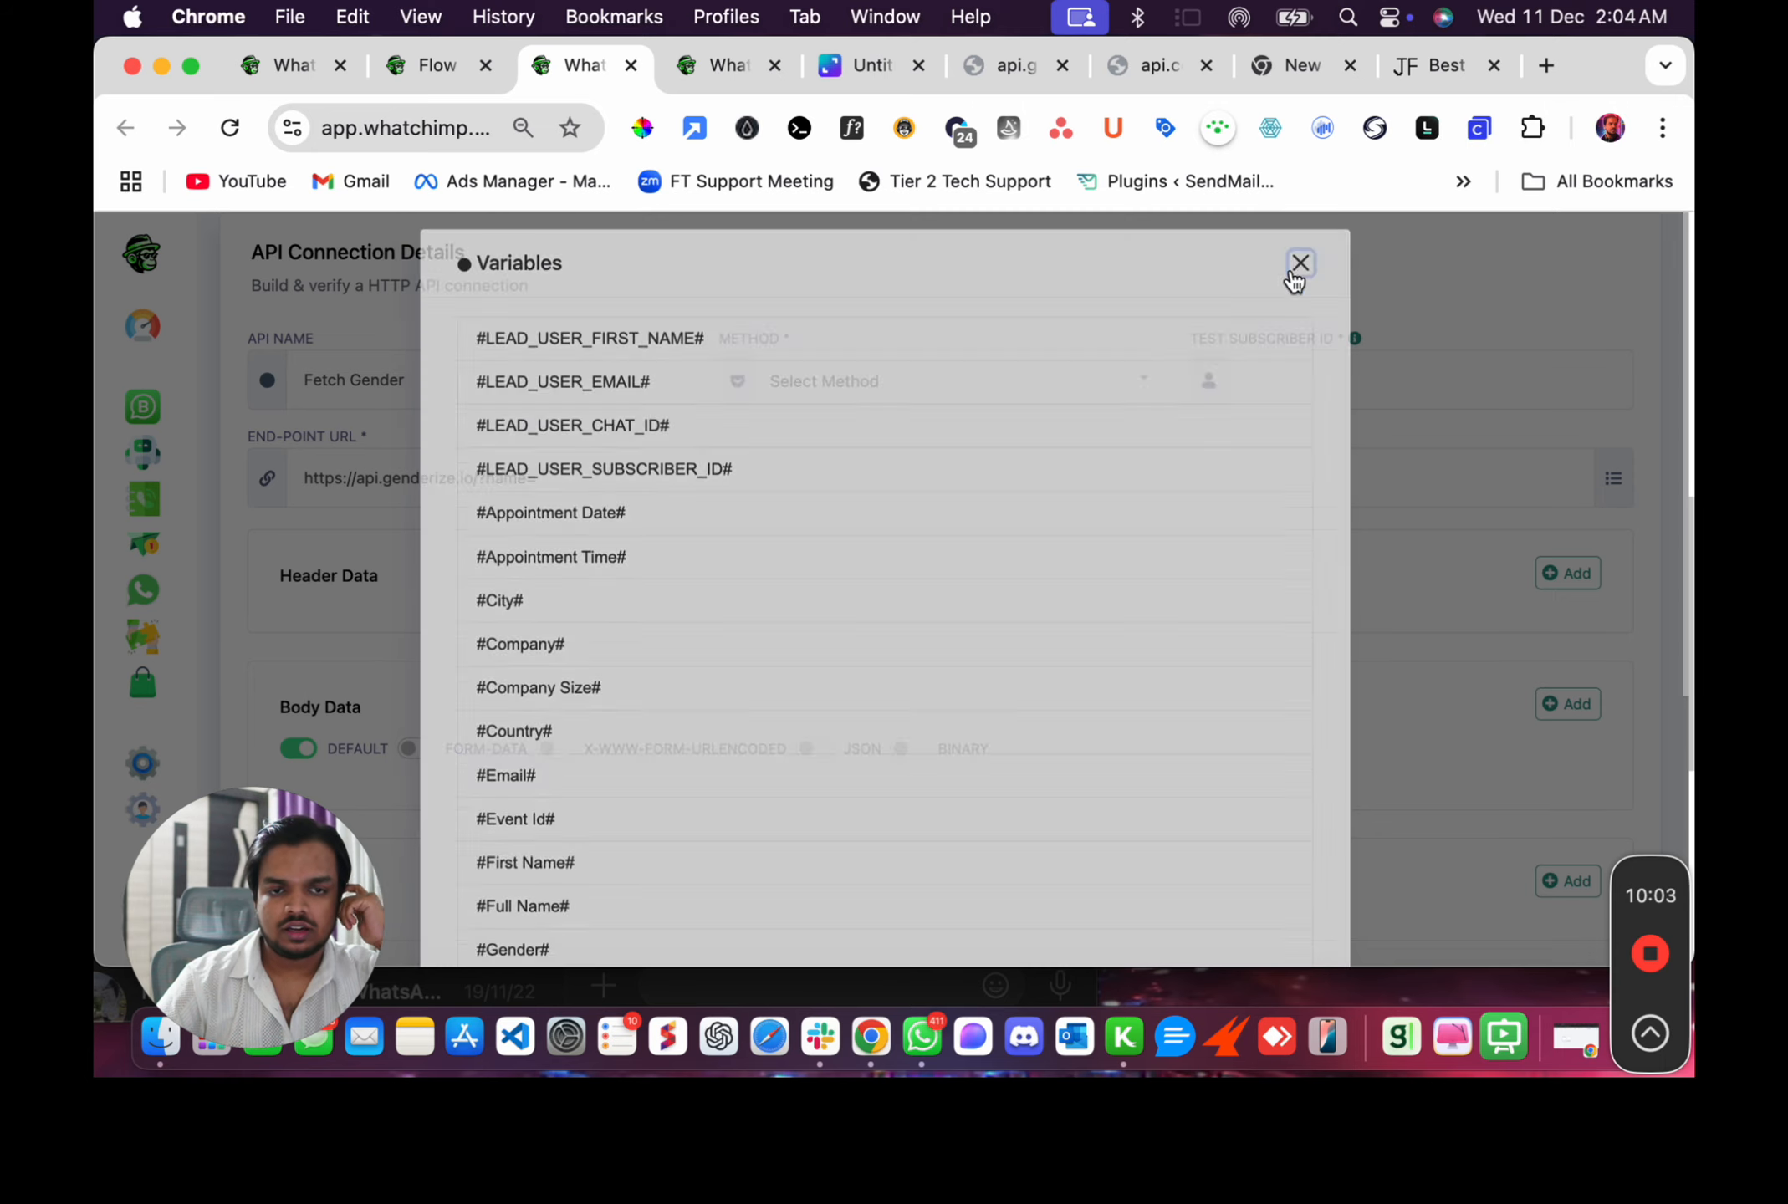
{"action": "left_click", "coordinate": [744, 487]}
{"action": "key", "text": "super+v"}
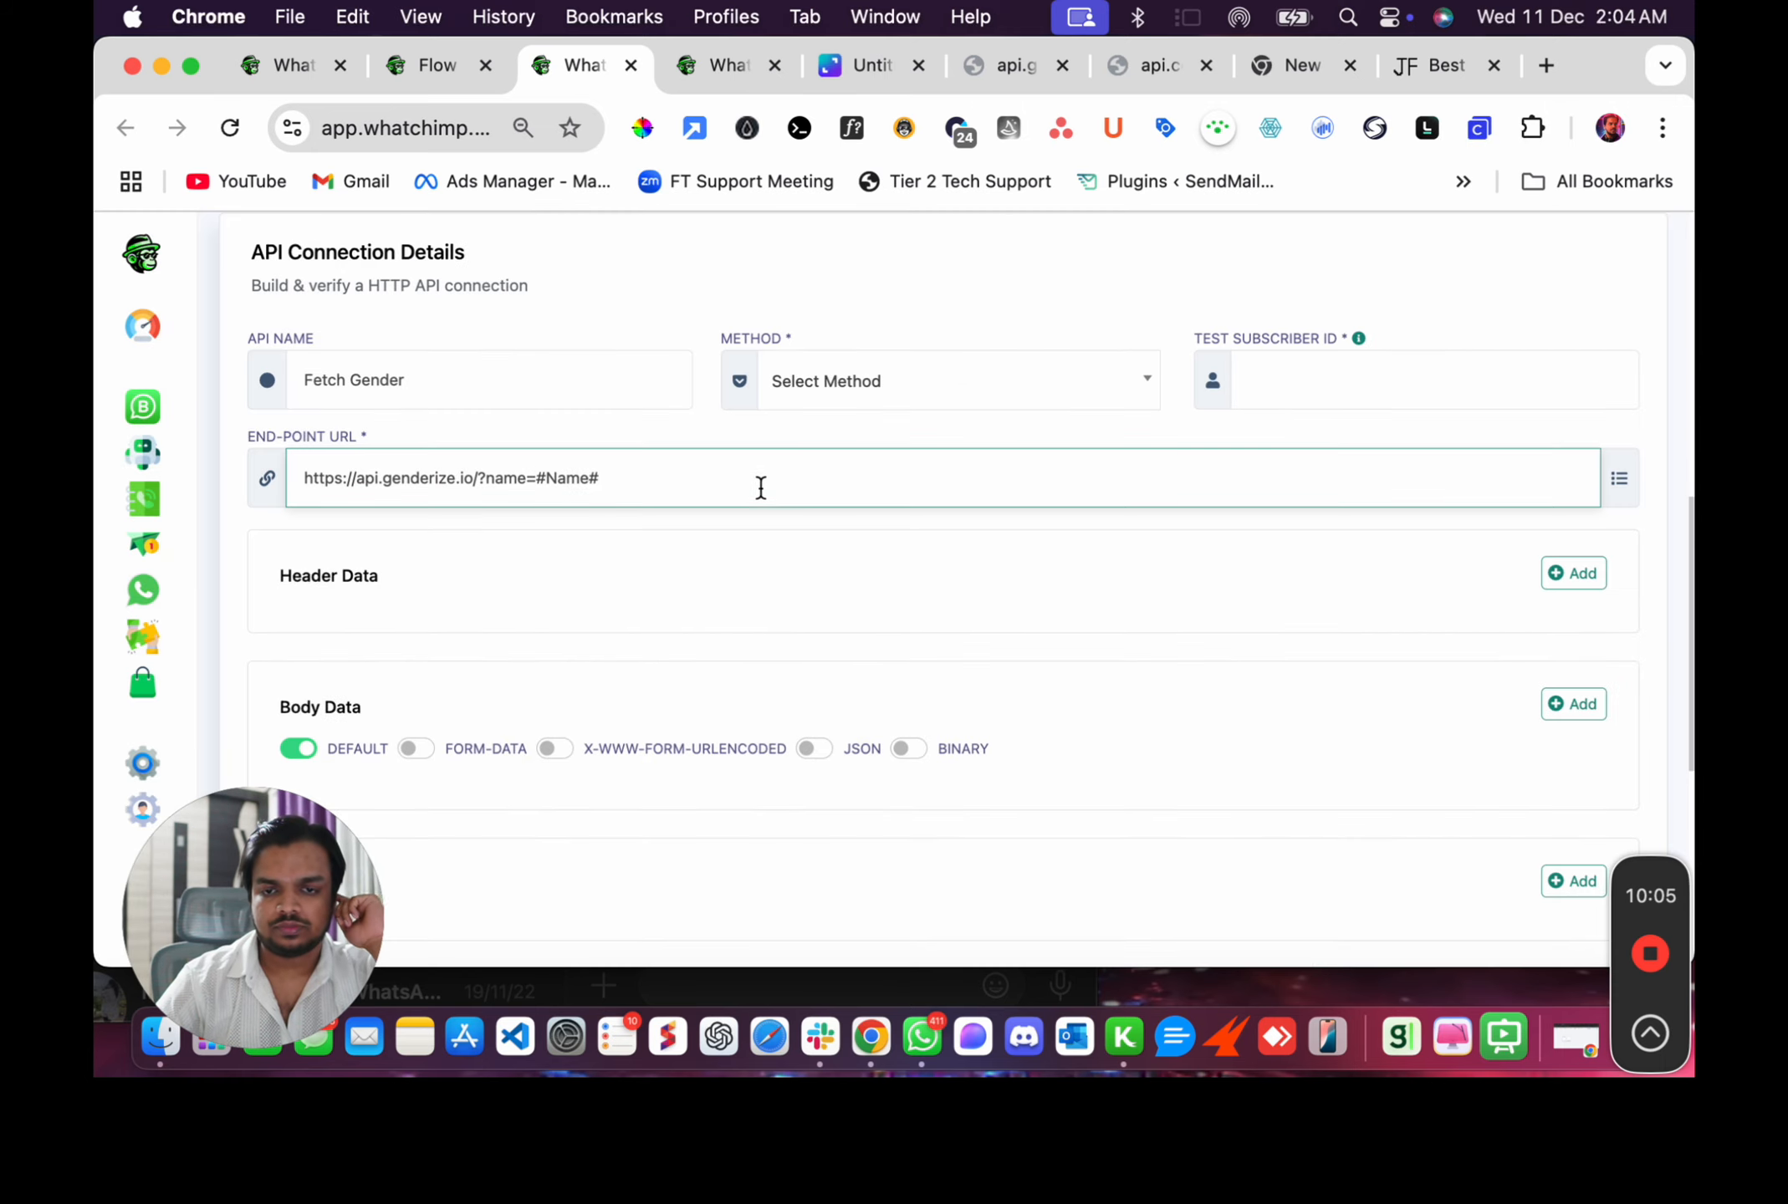
{"action": "left_click", "coordinate": [932, 396]}
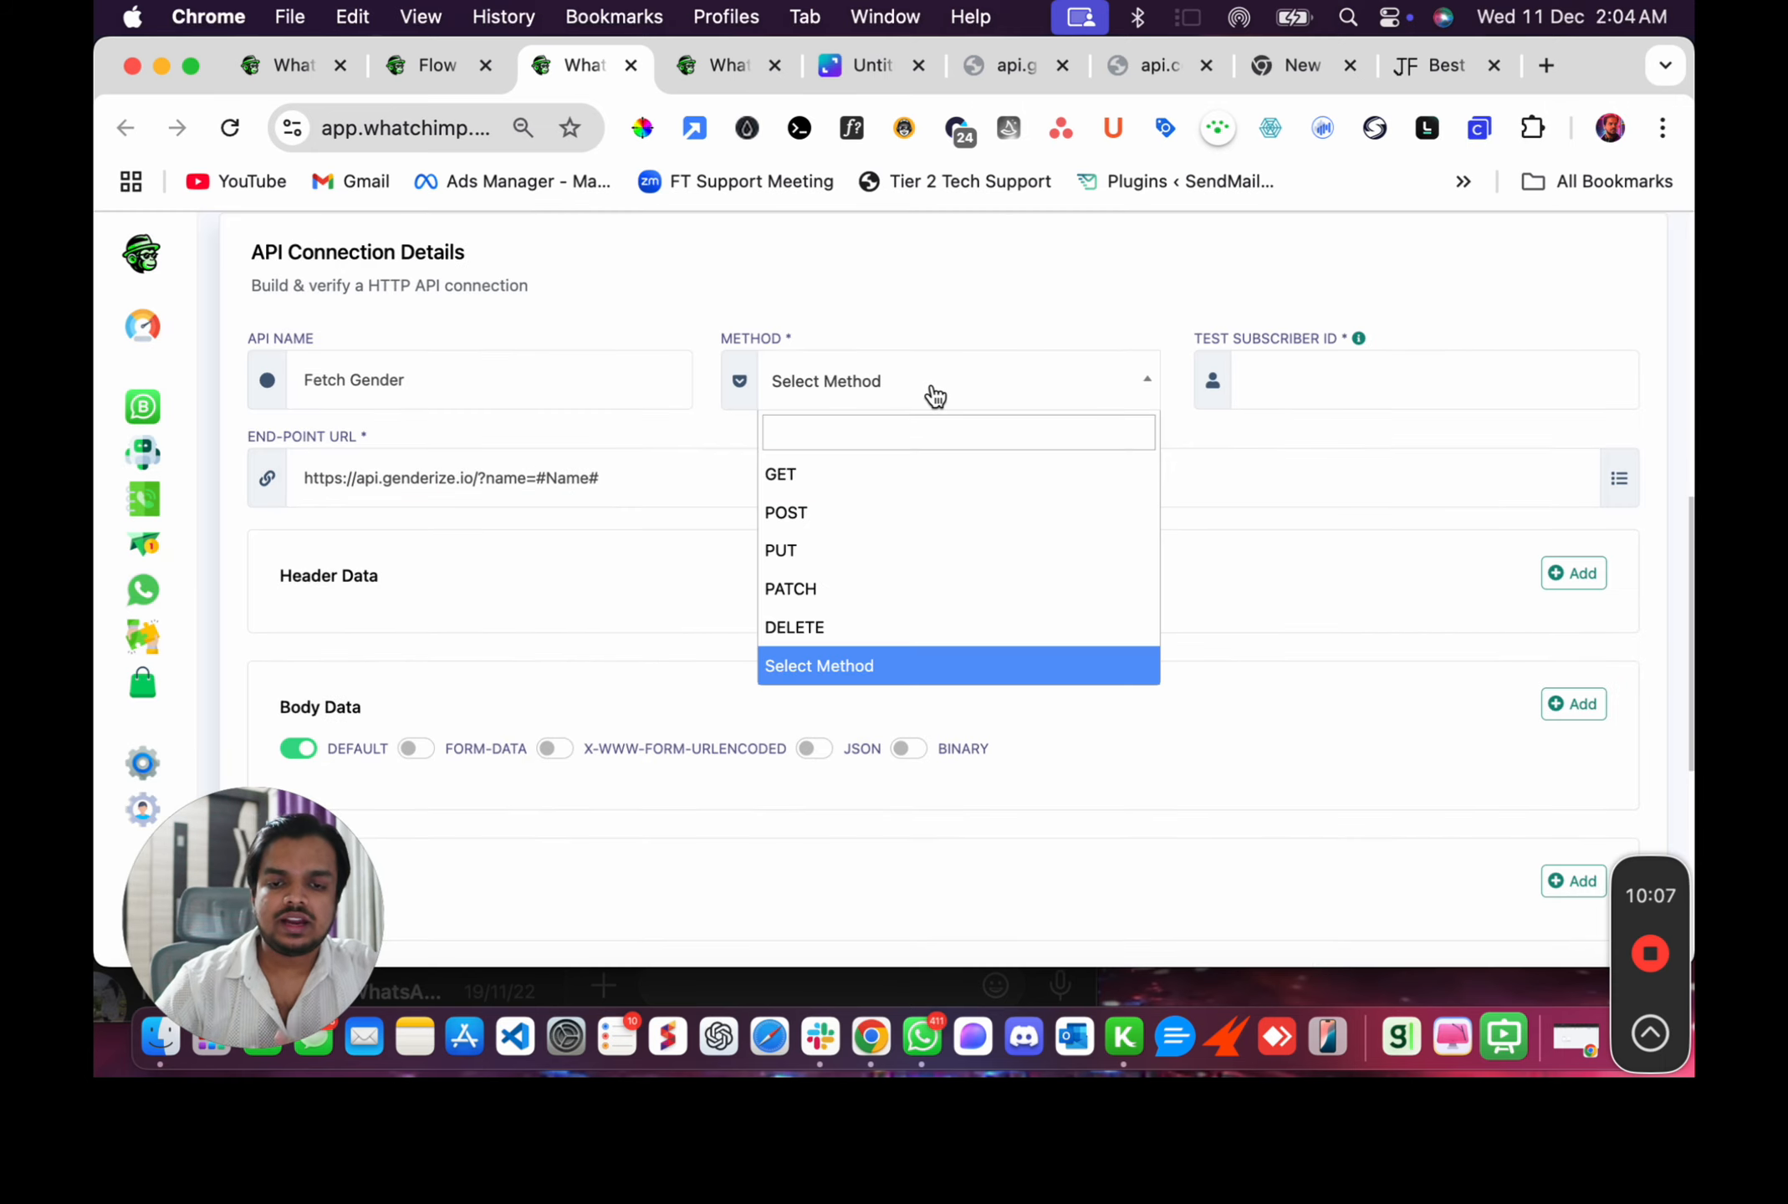
{"action": "left_click", "coordinate": [849, 483]}
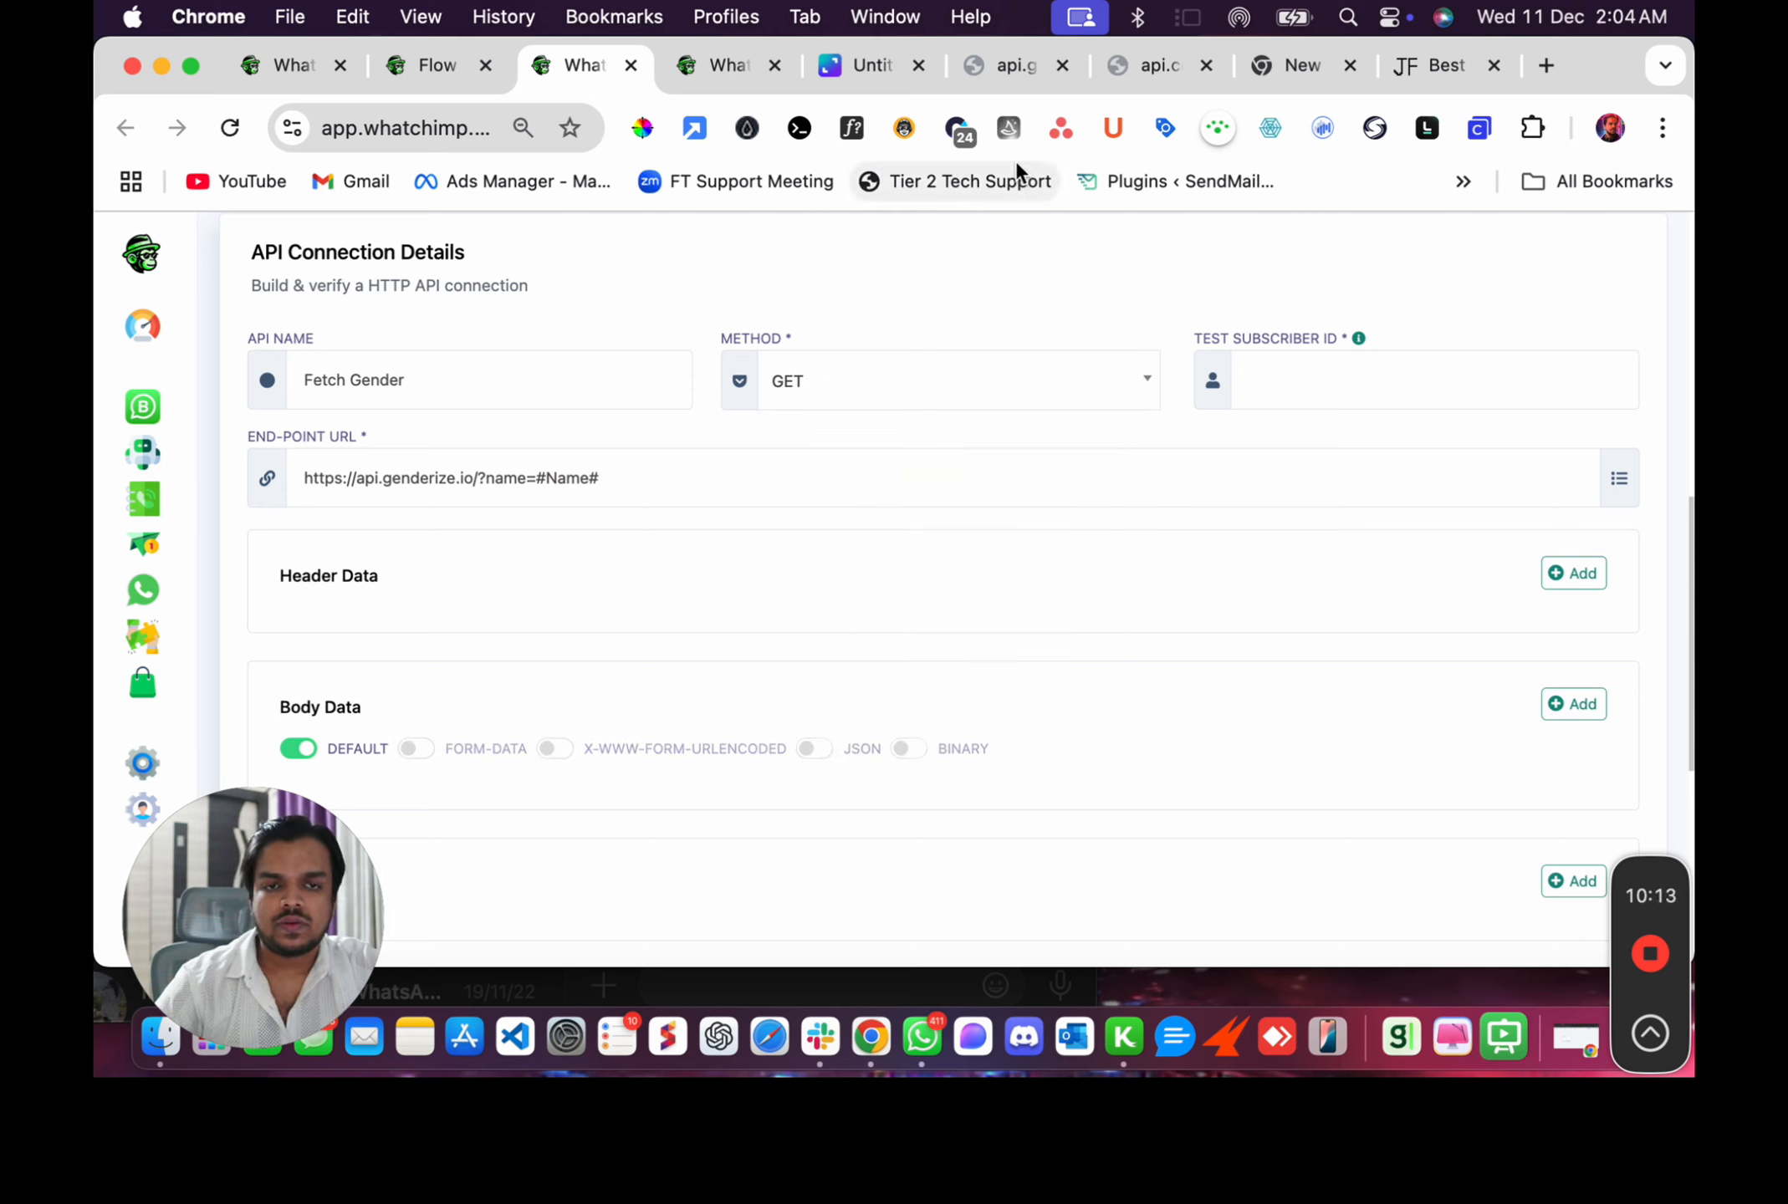
Compare the Genderize API responses for different names in the browser, then return to the API connection form.
{"action": "left_click", "coordinate": [1118, 60]}
{"action": "left_click", "coordinate": [1016, 65]}
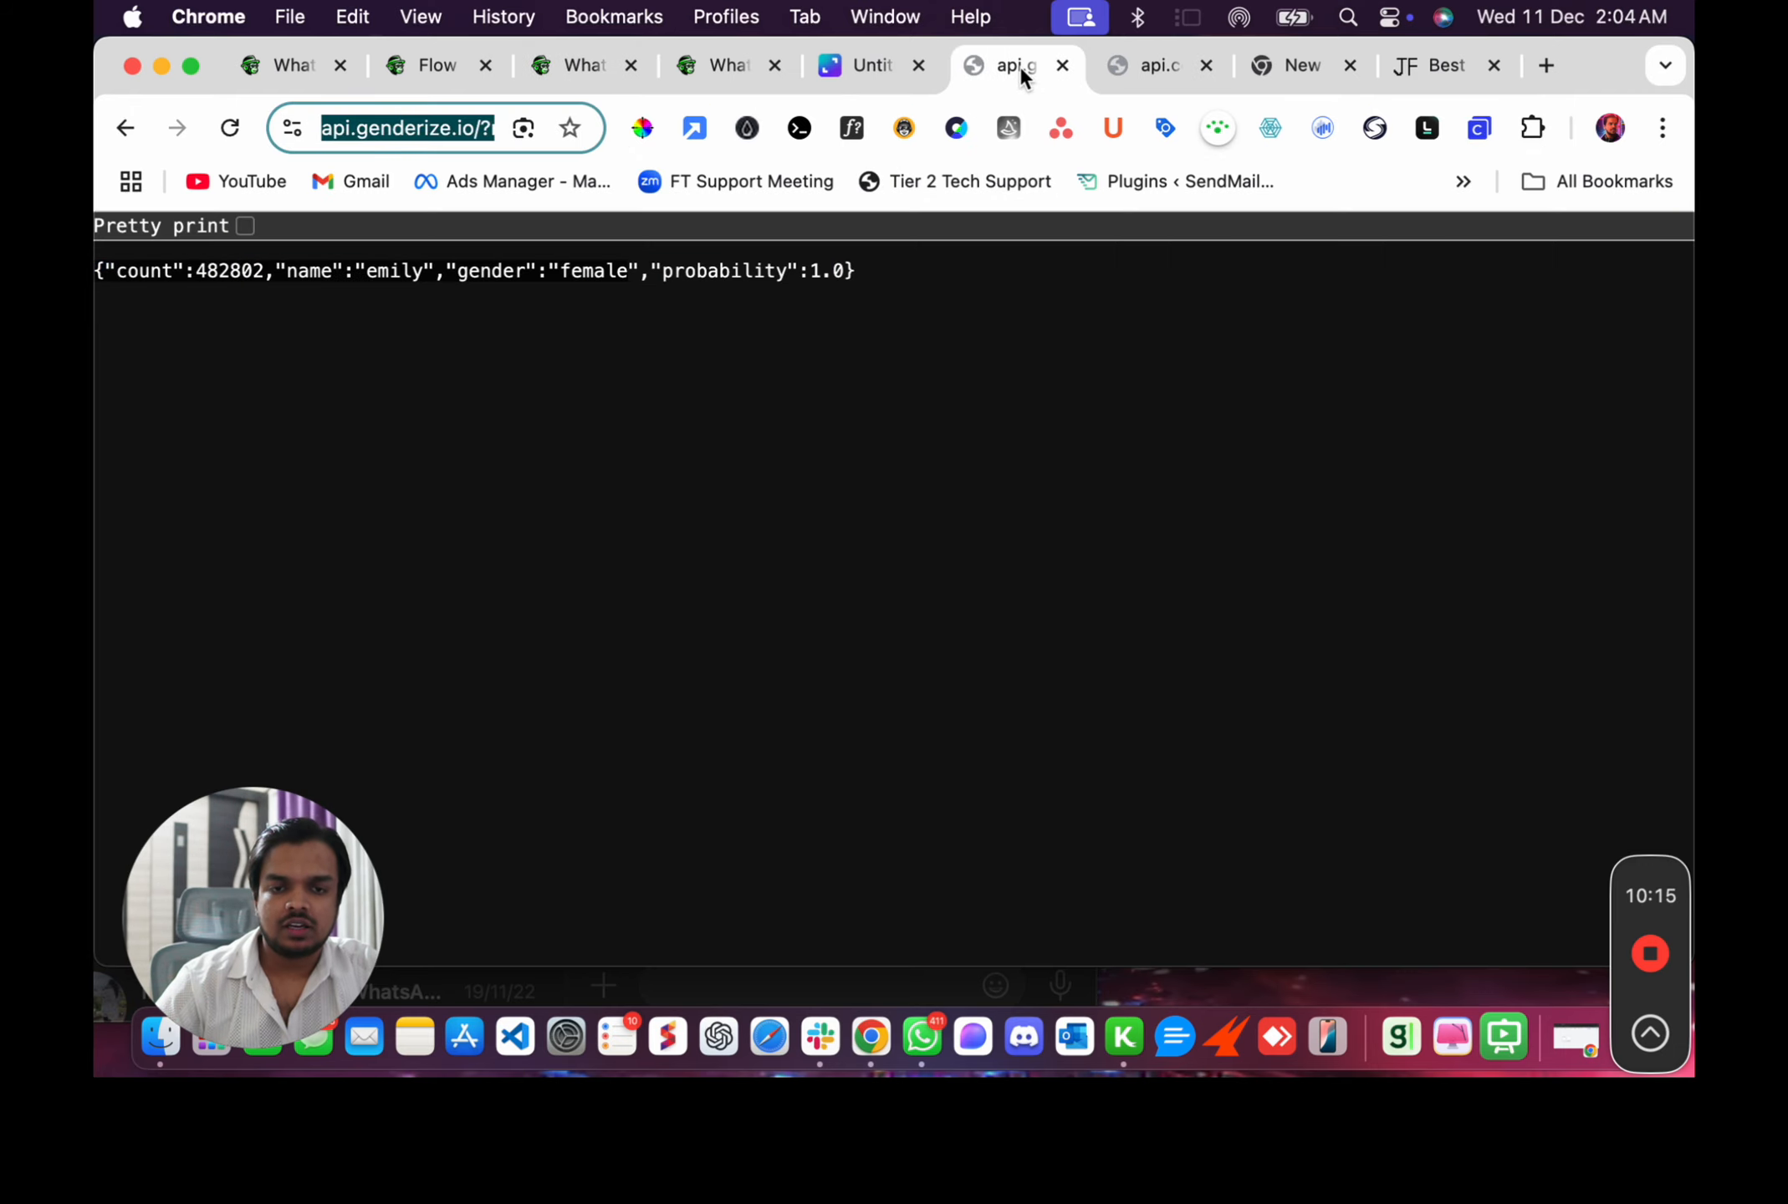
{"action": "left_click", "coordinate": [137, 143]}
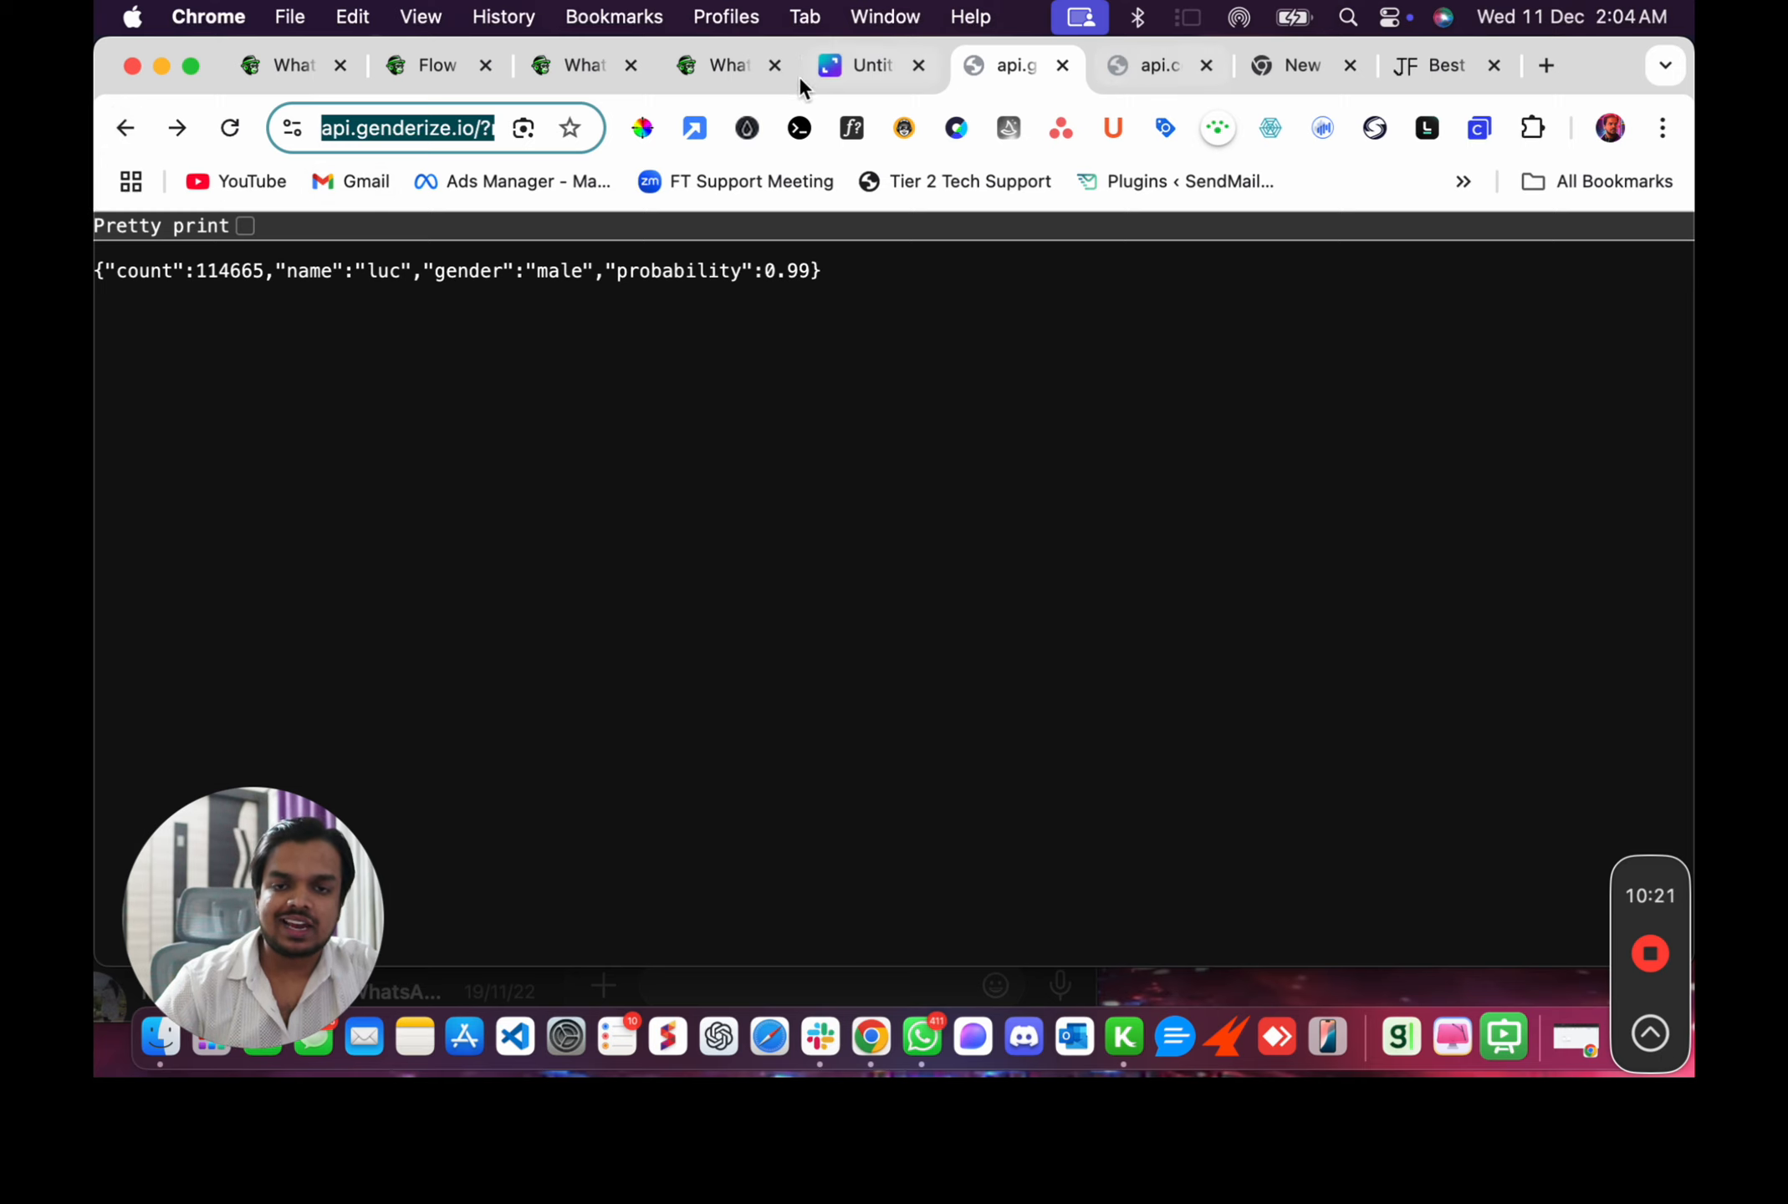
{"action": "left_click", "coordinate": [456, 65]}
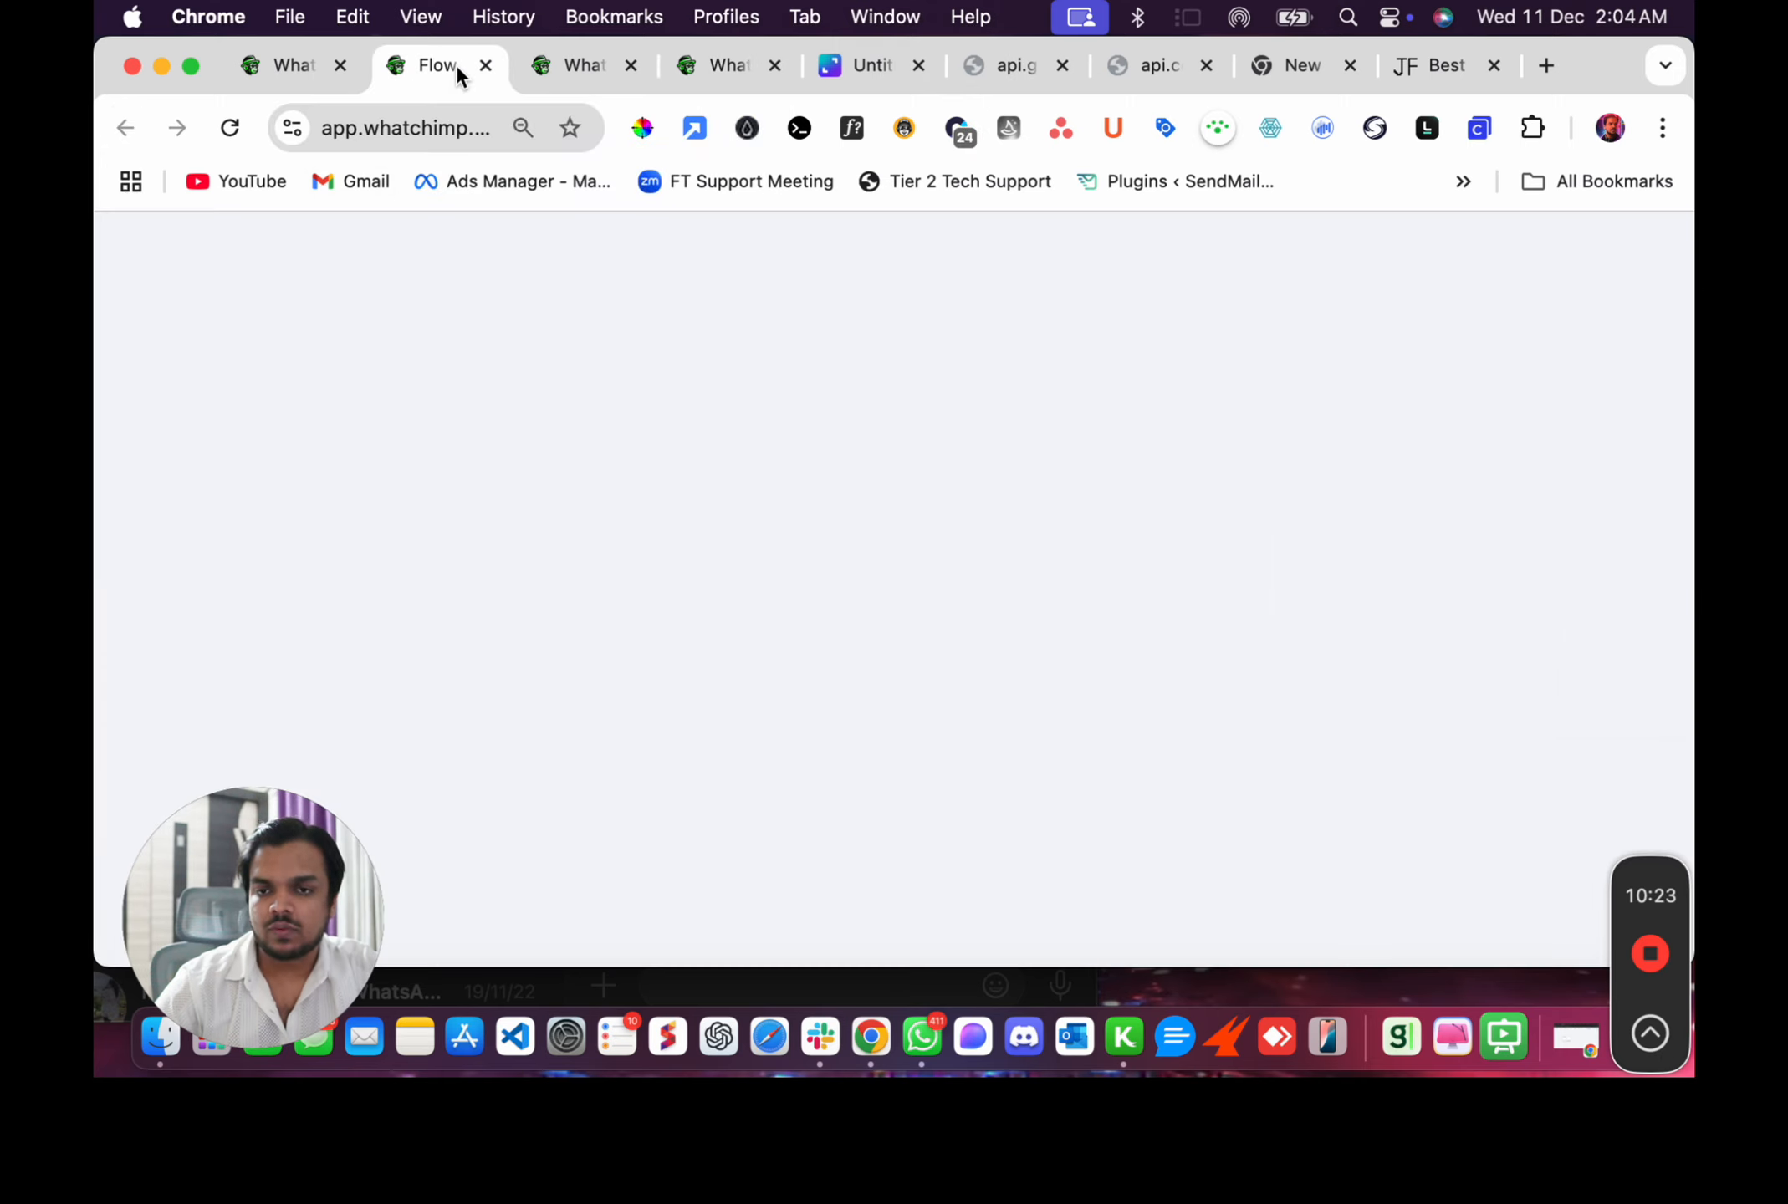
{"action": "left_click", "coordinate": [566, 67]}
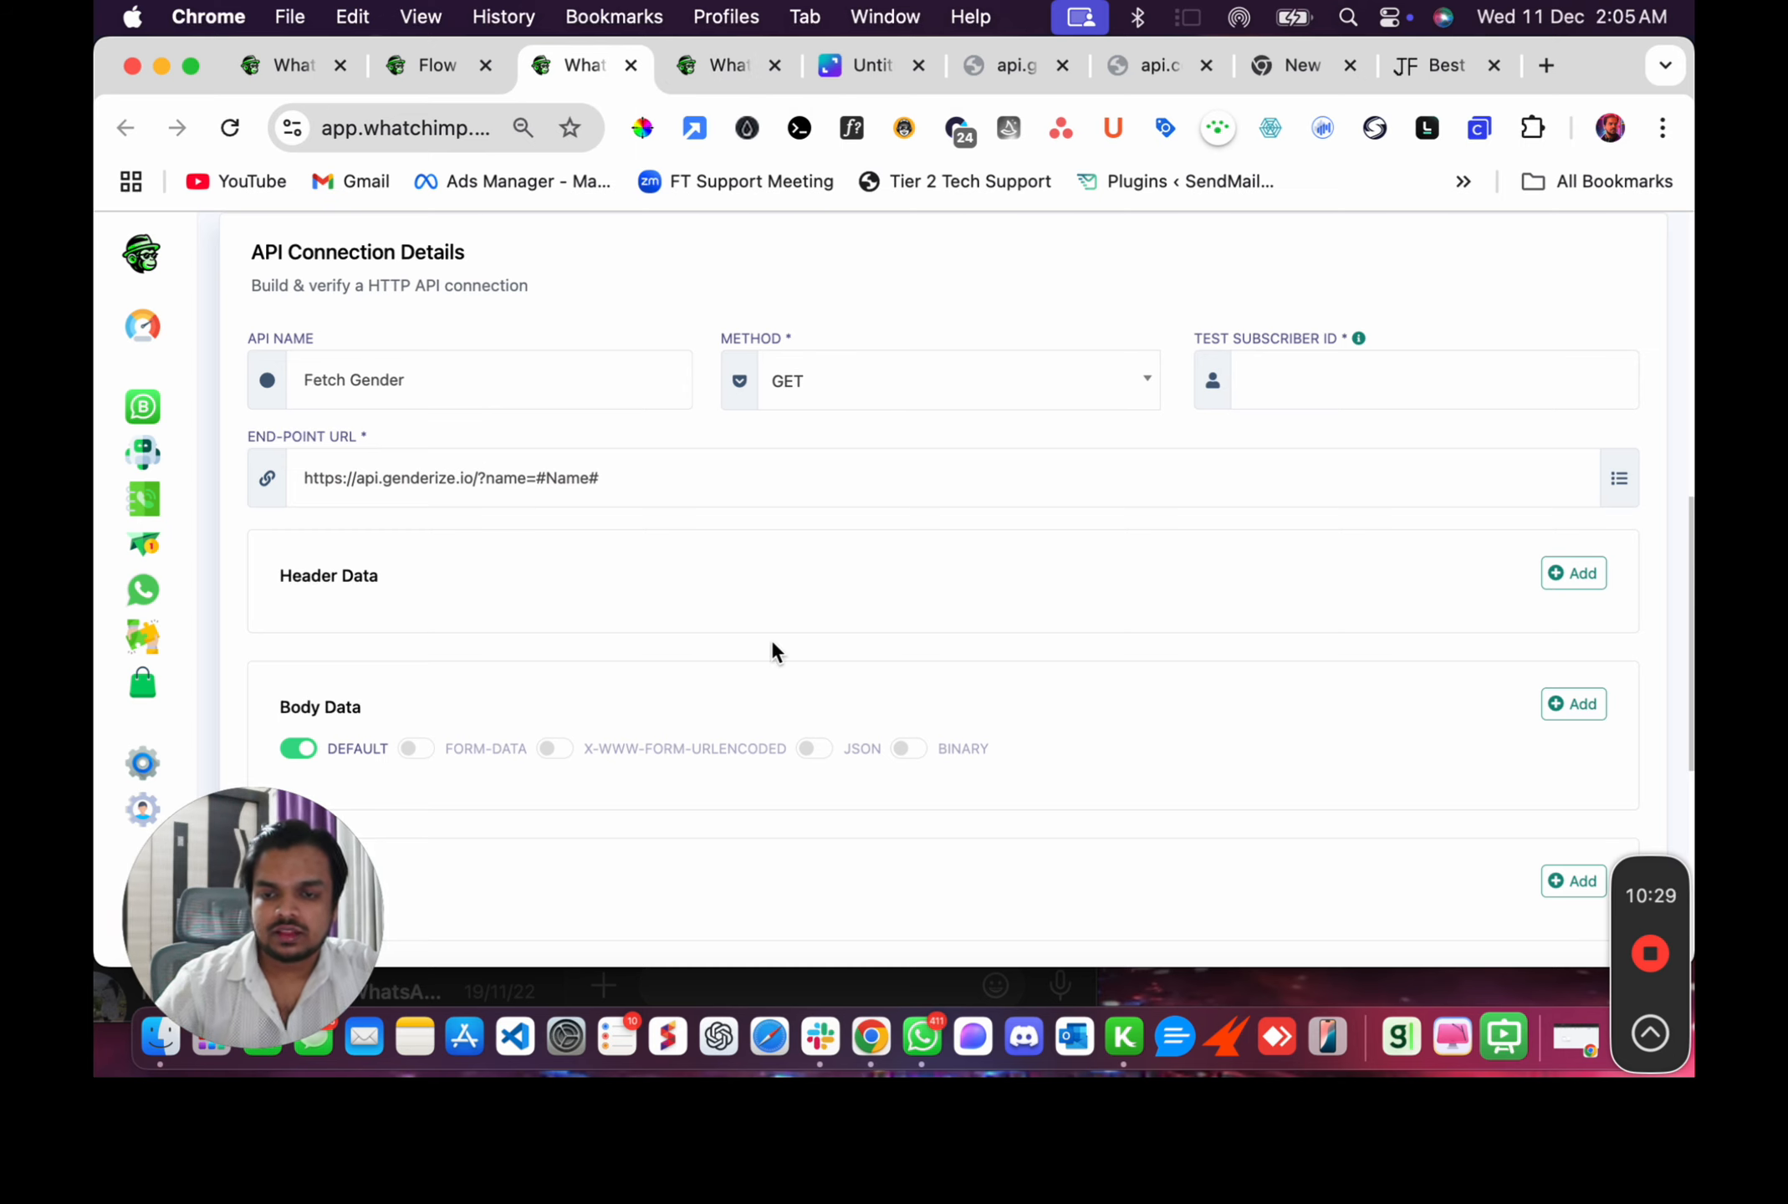
Copy a subscriber ID from another tab and paste it into the Test Subscriber ID field.
{"action": "scroll", "coordinate": [771, 638], "scroll_direction": "down", "scroll_amount": 2}
{"action": "scroll", "coordinate": [771, 638], "scroll_direction": "up", "scroll_amount": 5}
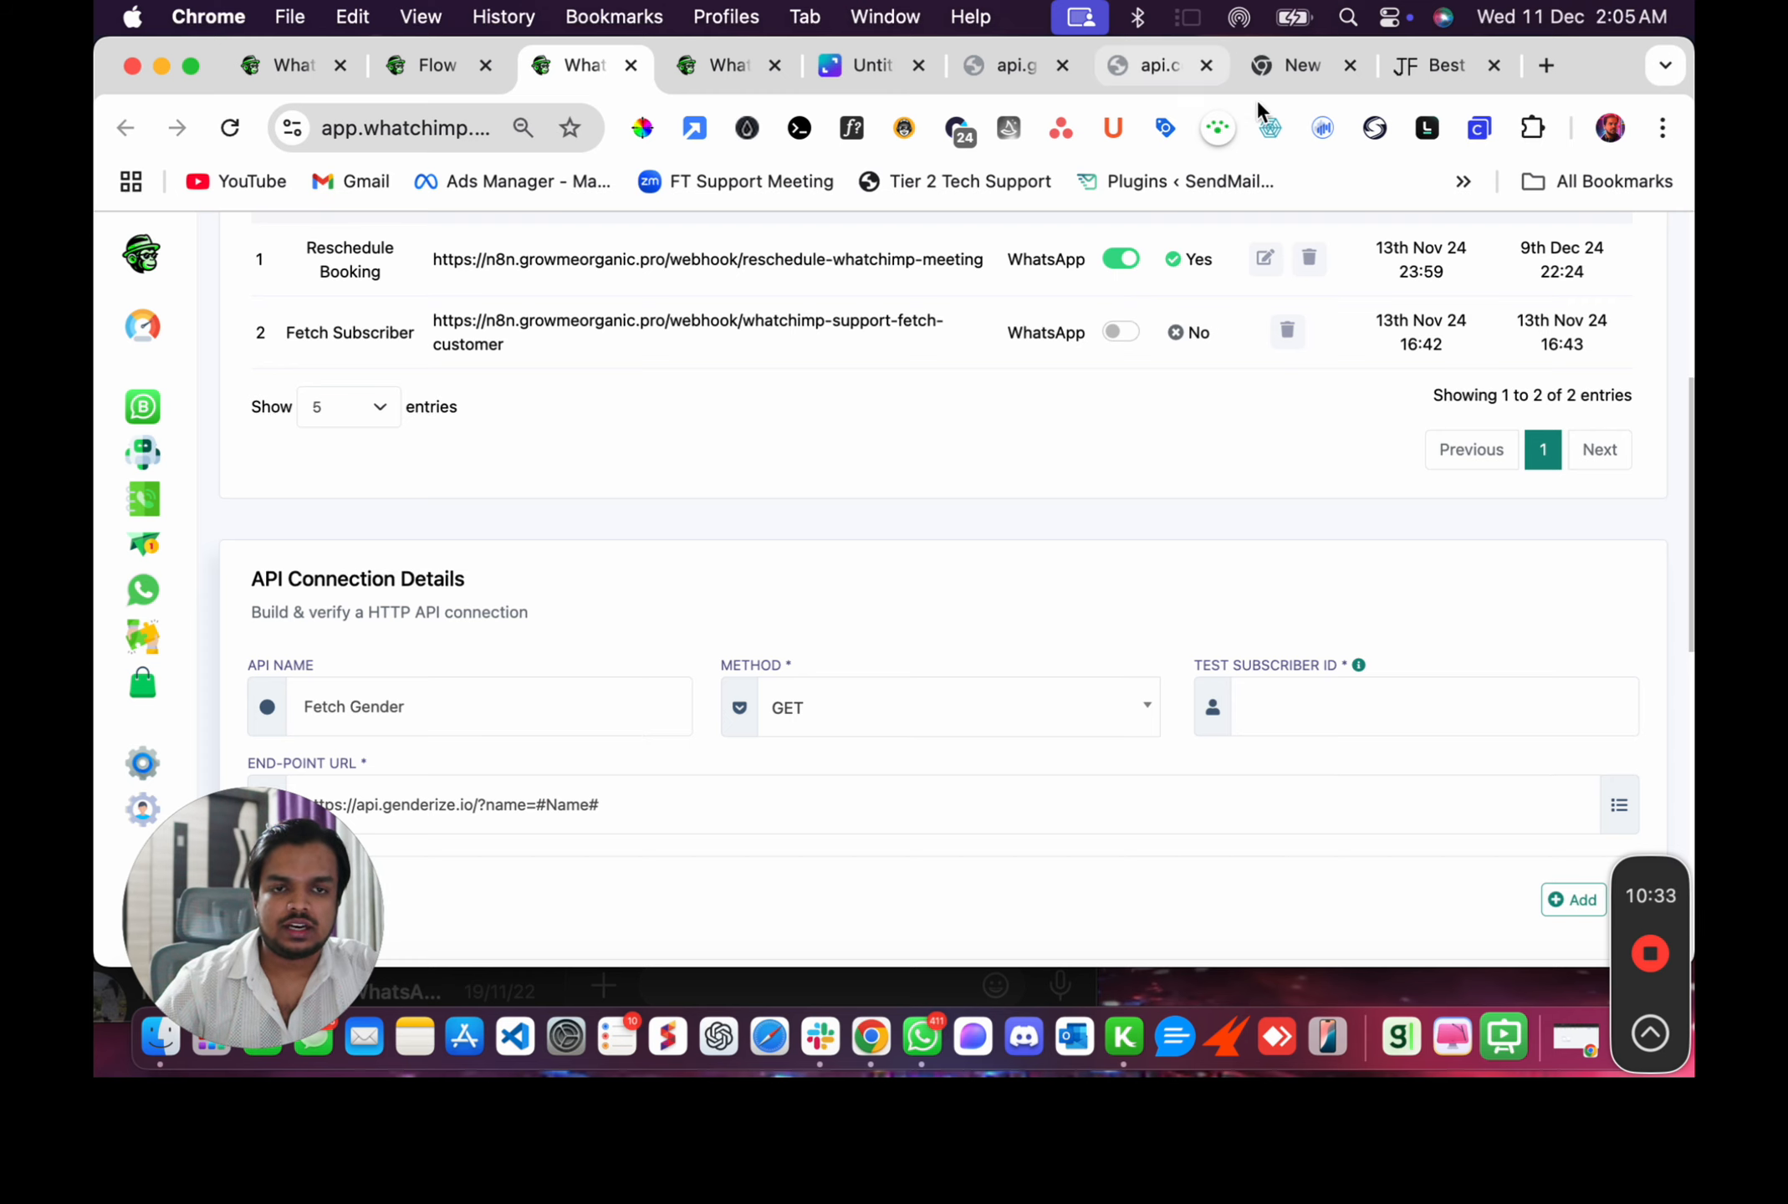
{"action": "left_click", "coordinate": [1300, 68]}
{"action": "left_click", "coordinate": [359, 109]}
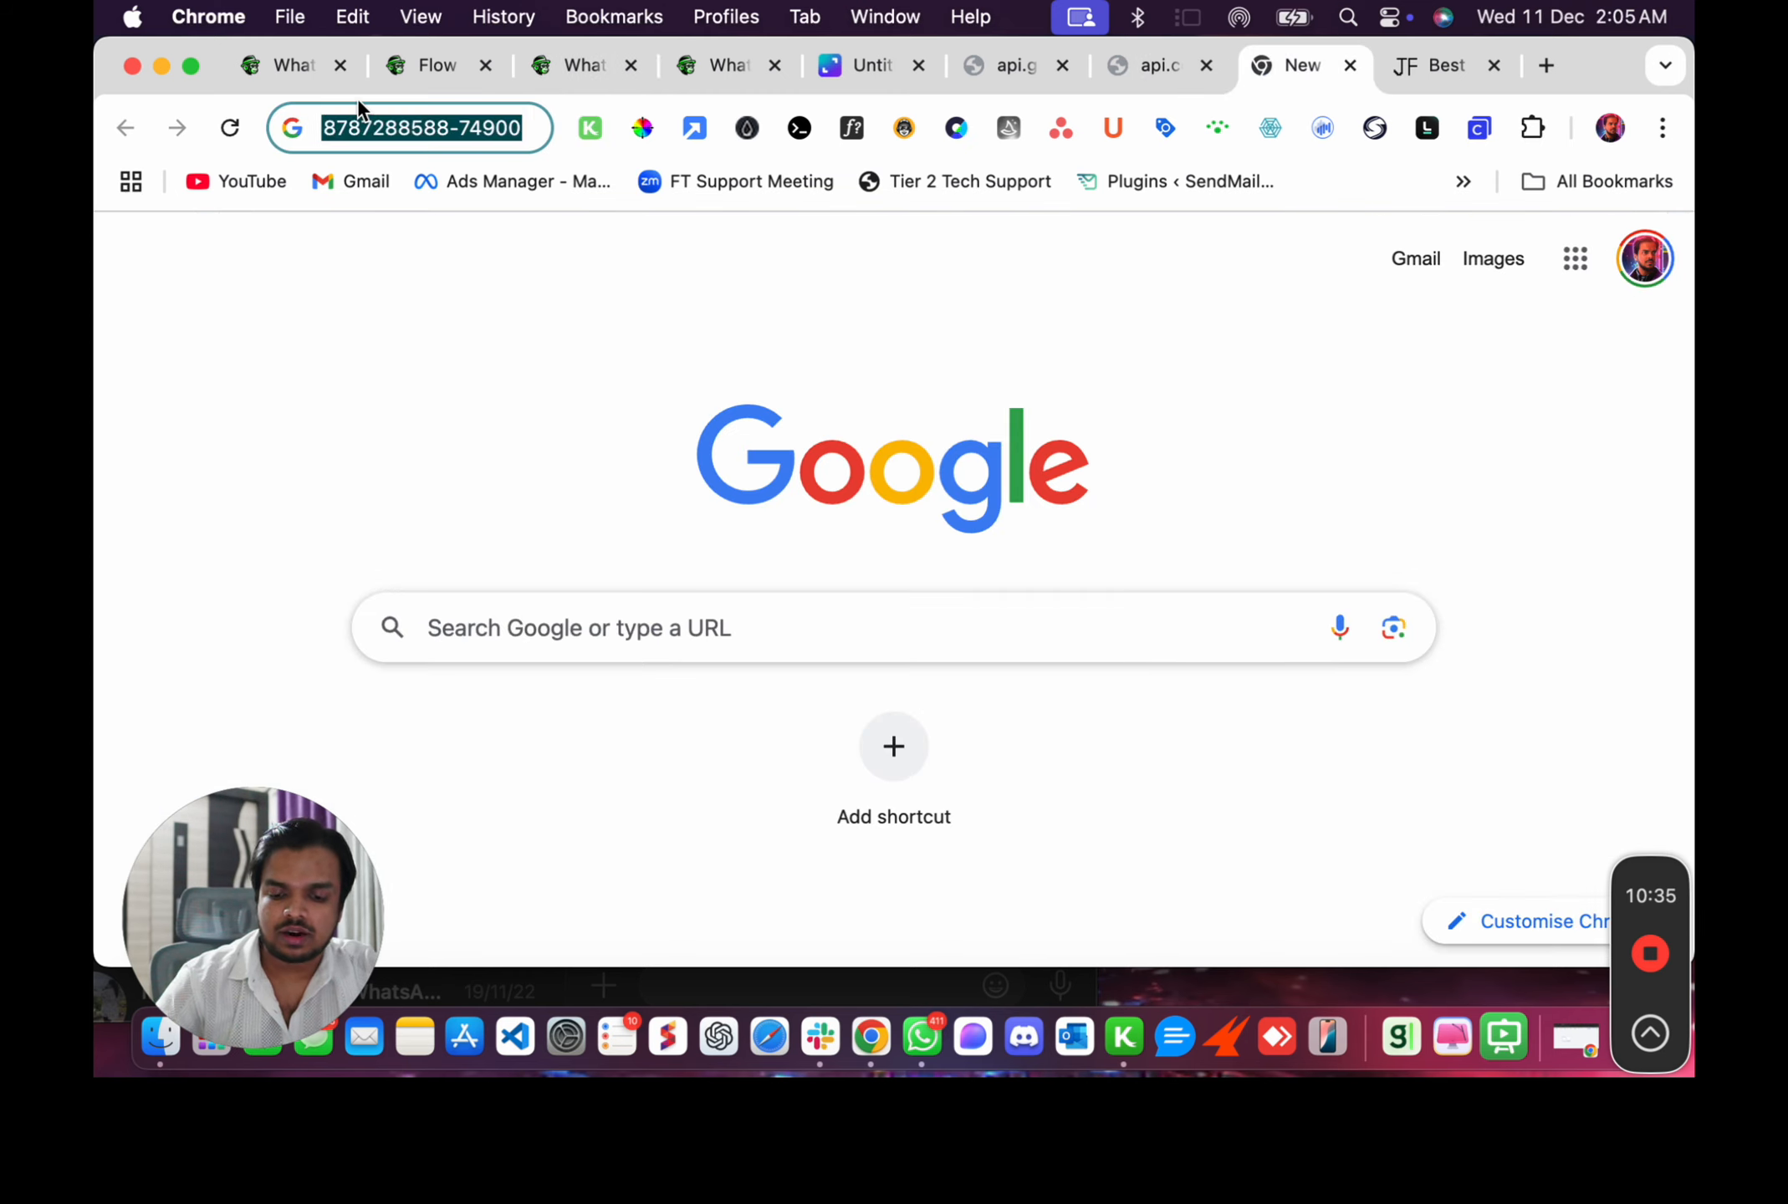
{"action": "left_click", "coordinate": [399, 68]}
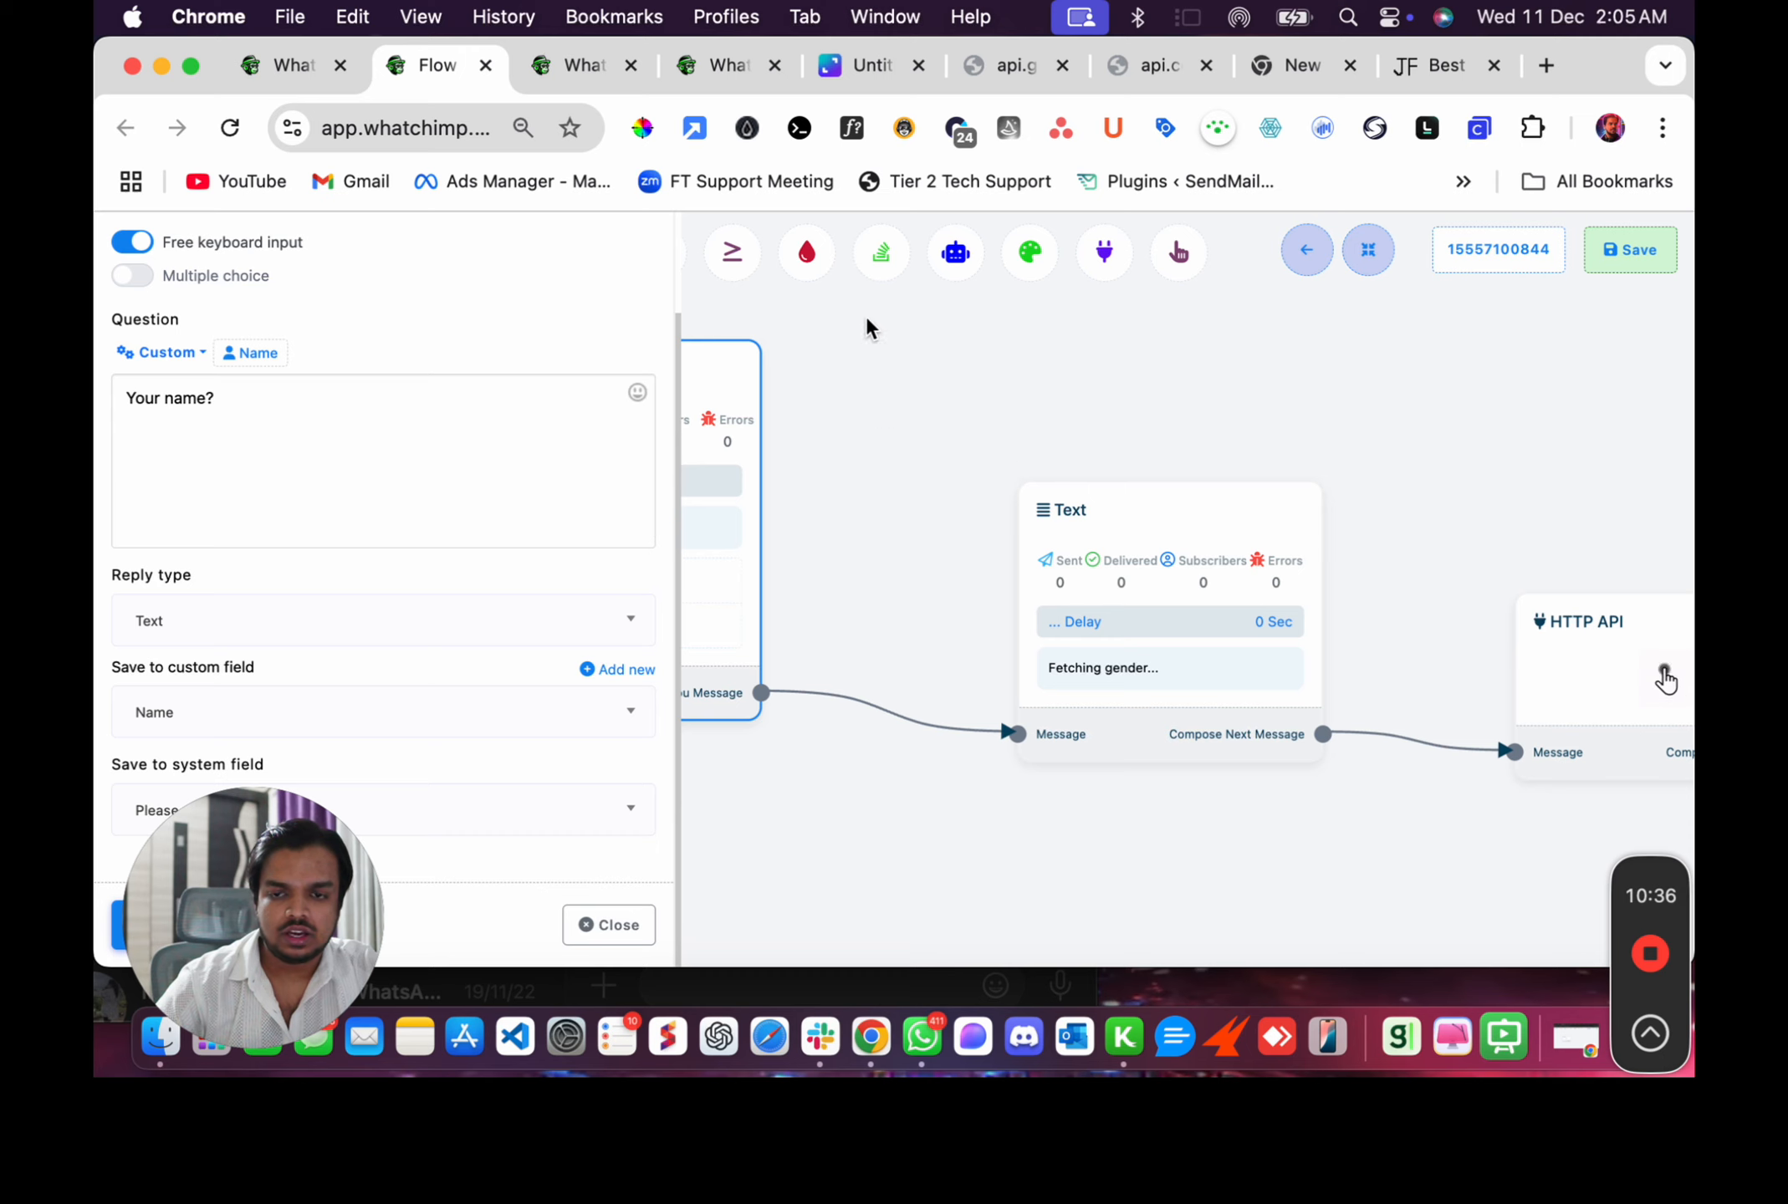
{"action": "left_click", "coordinate": [590, 66]}
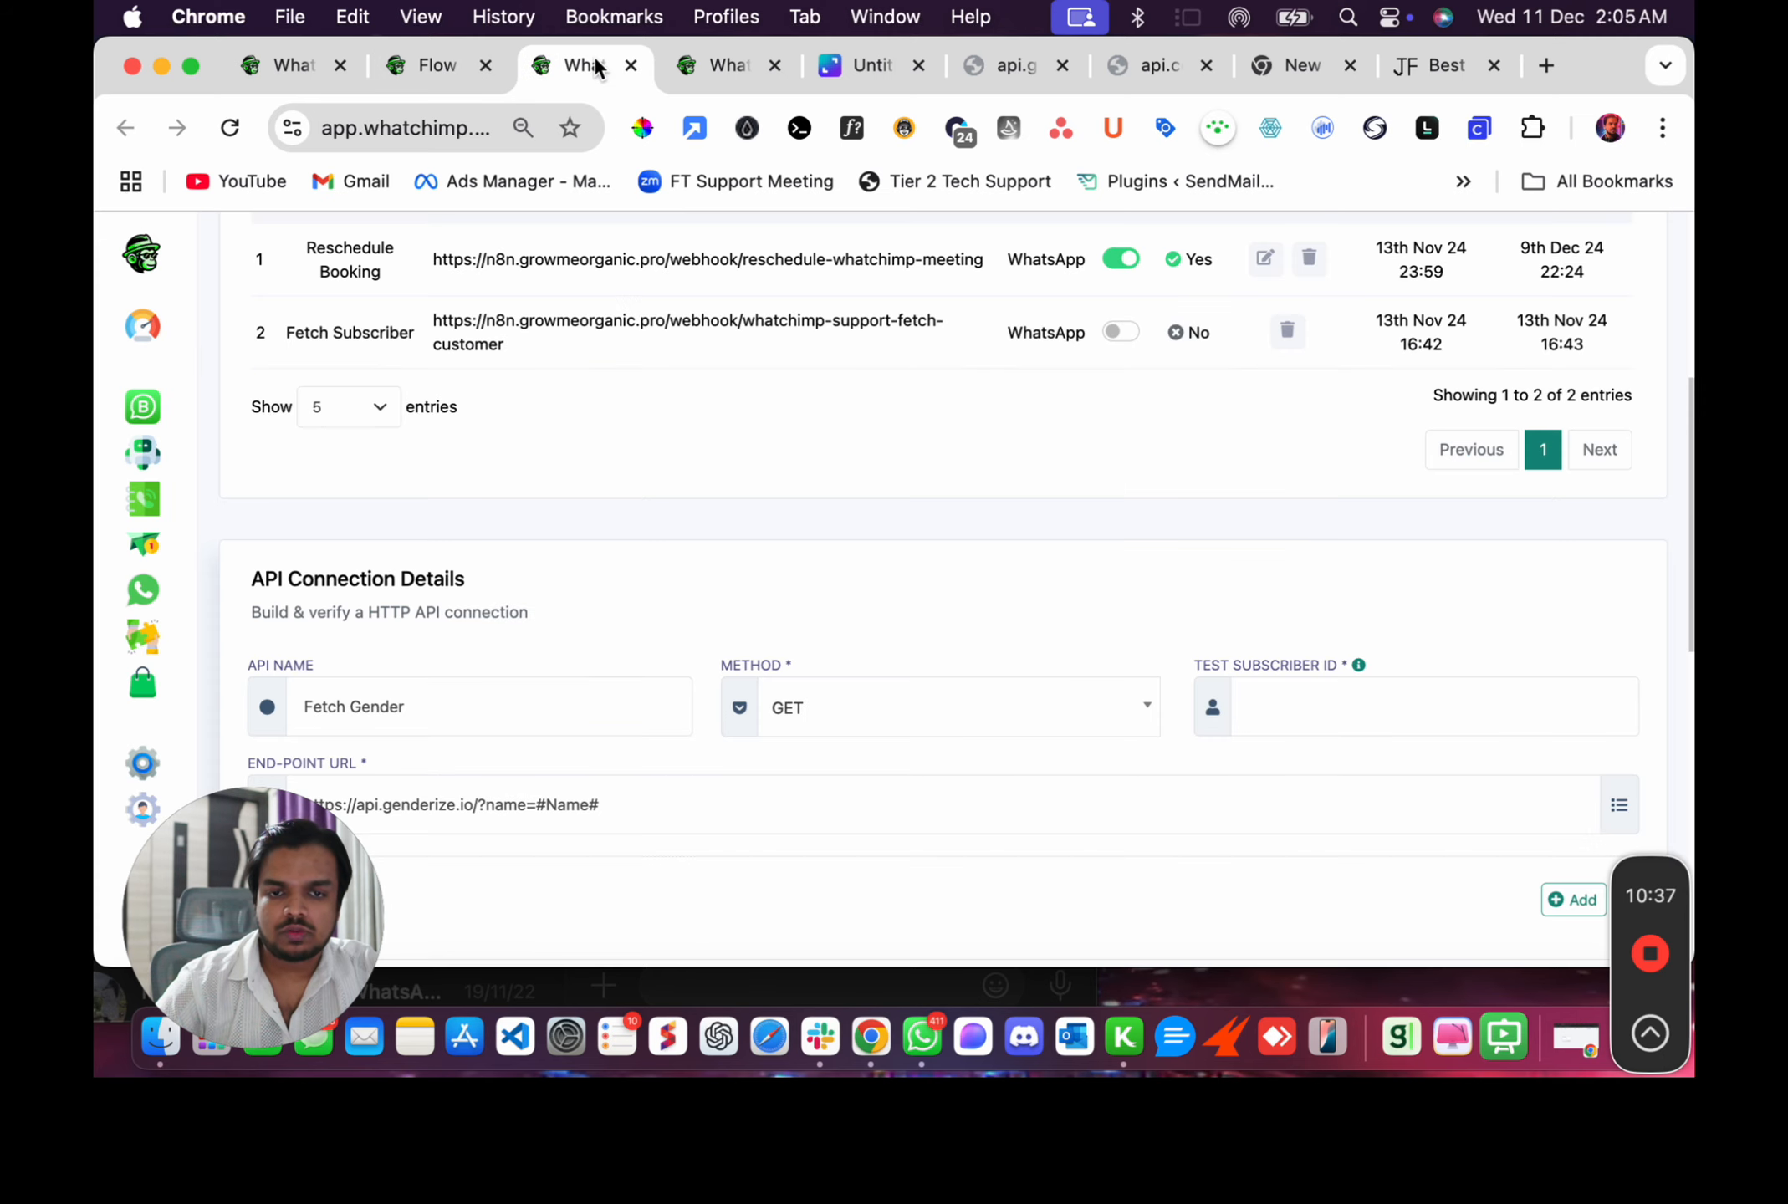
{"action": "left_click", "coordinate": [1337, 694]}
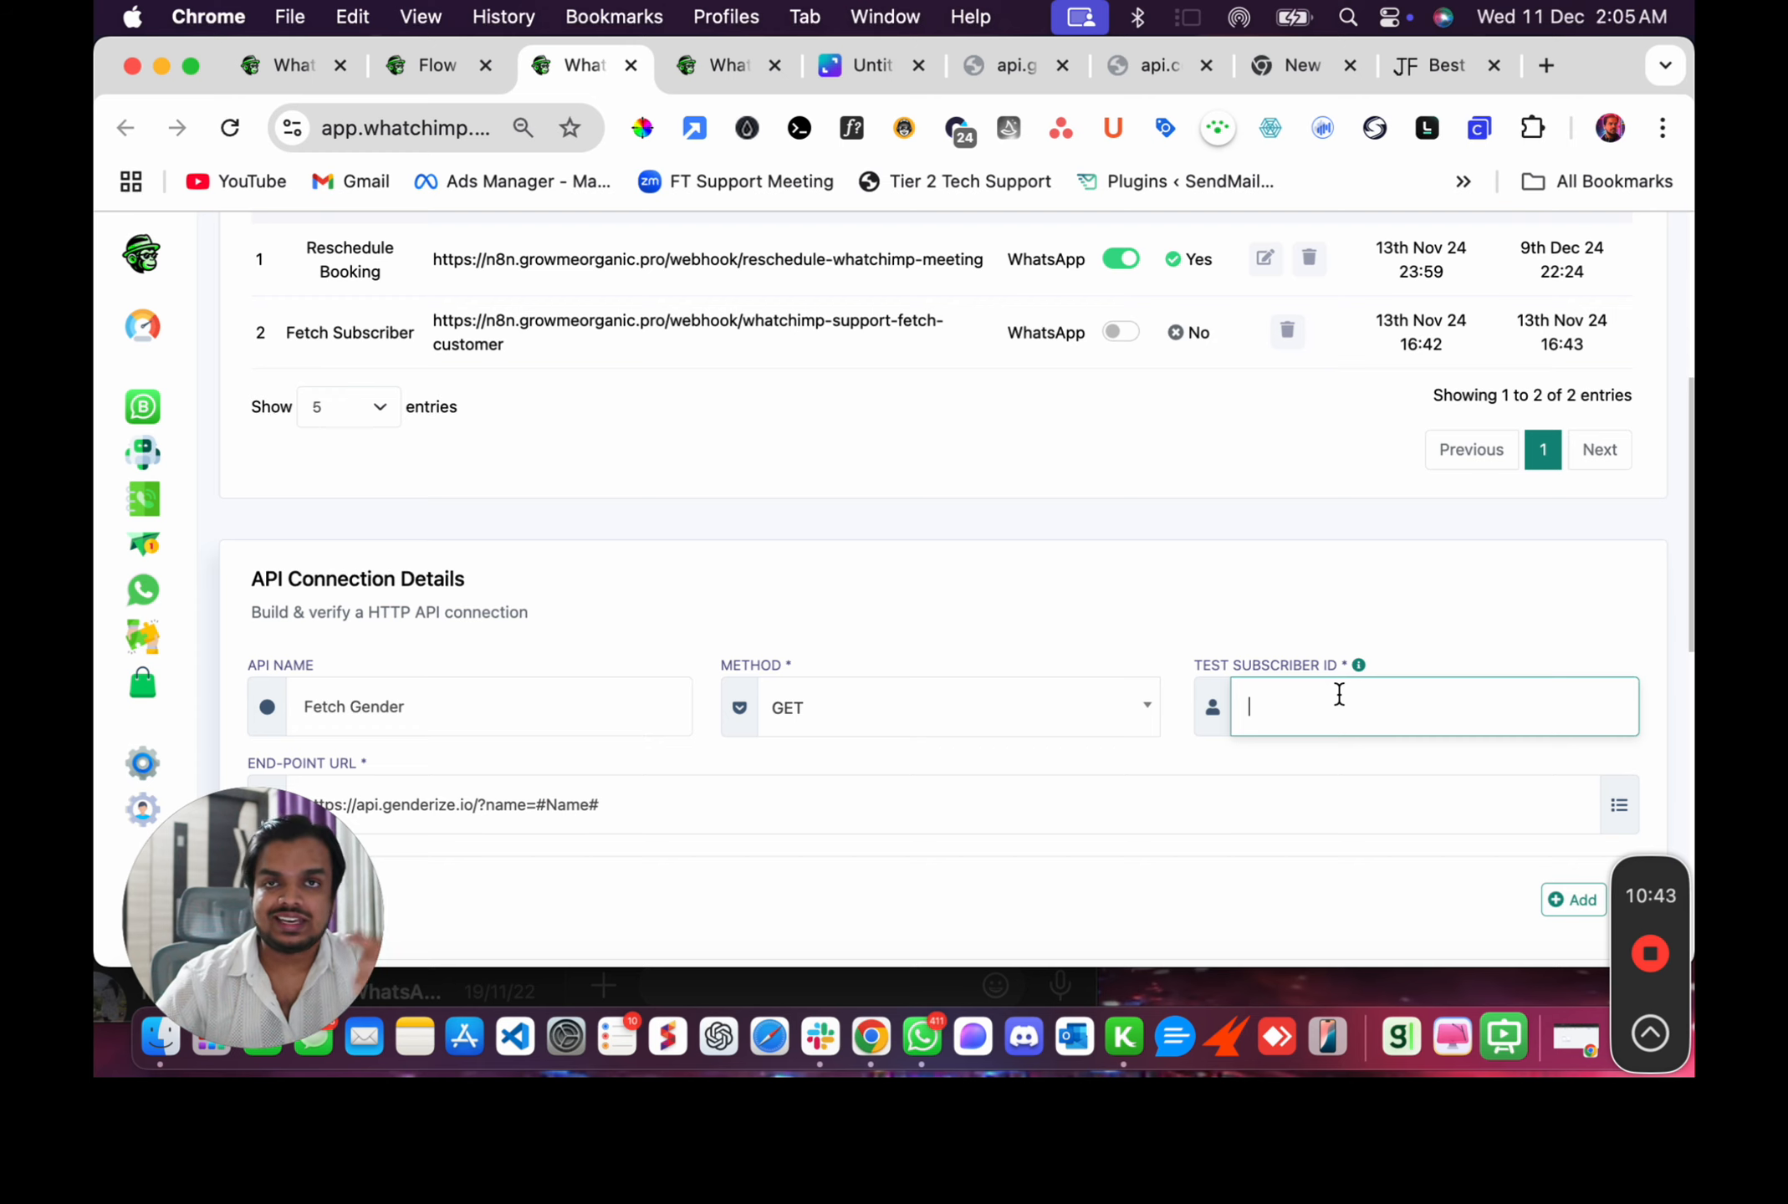
{"action": "key", "text": "super+v"}
Verify the HTTP API connection.
{"action": "scroll", "coordinate": [1338, 694], "scroll_direction": "down", "scroll_amount": 2}
{"action": "scroll", "coordinate": [1338, 694], "scroll_direction": "down", "scroll_amount": 5}
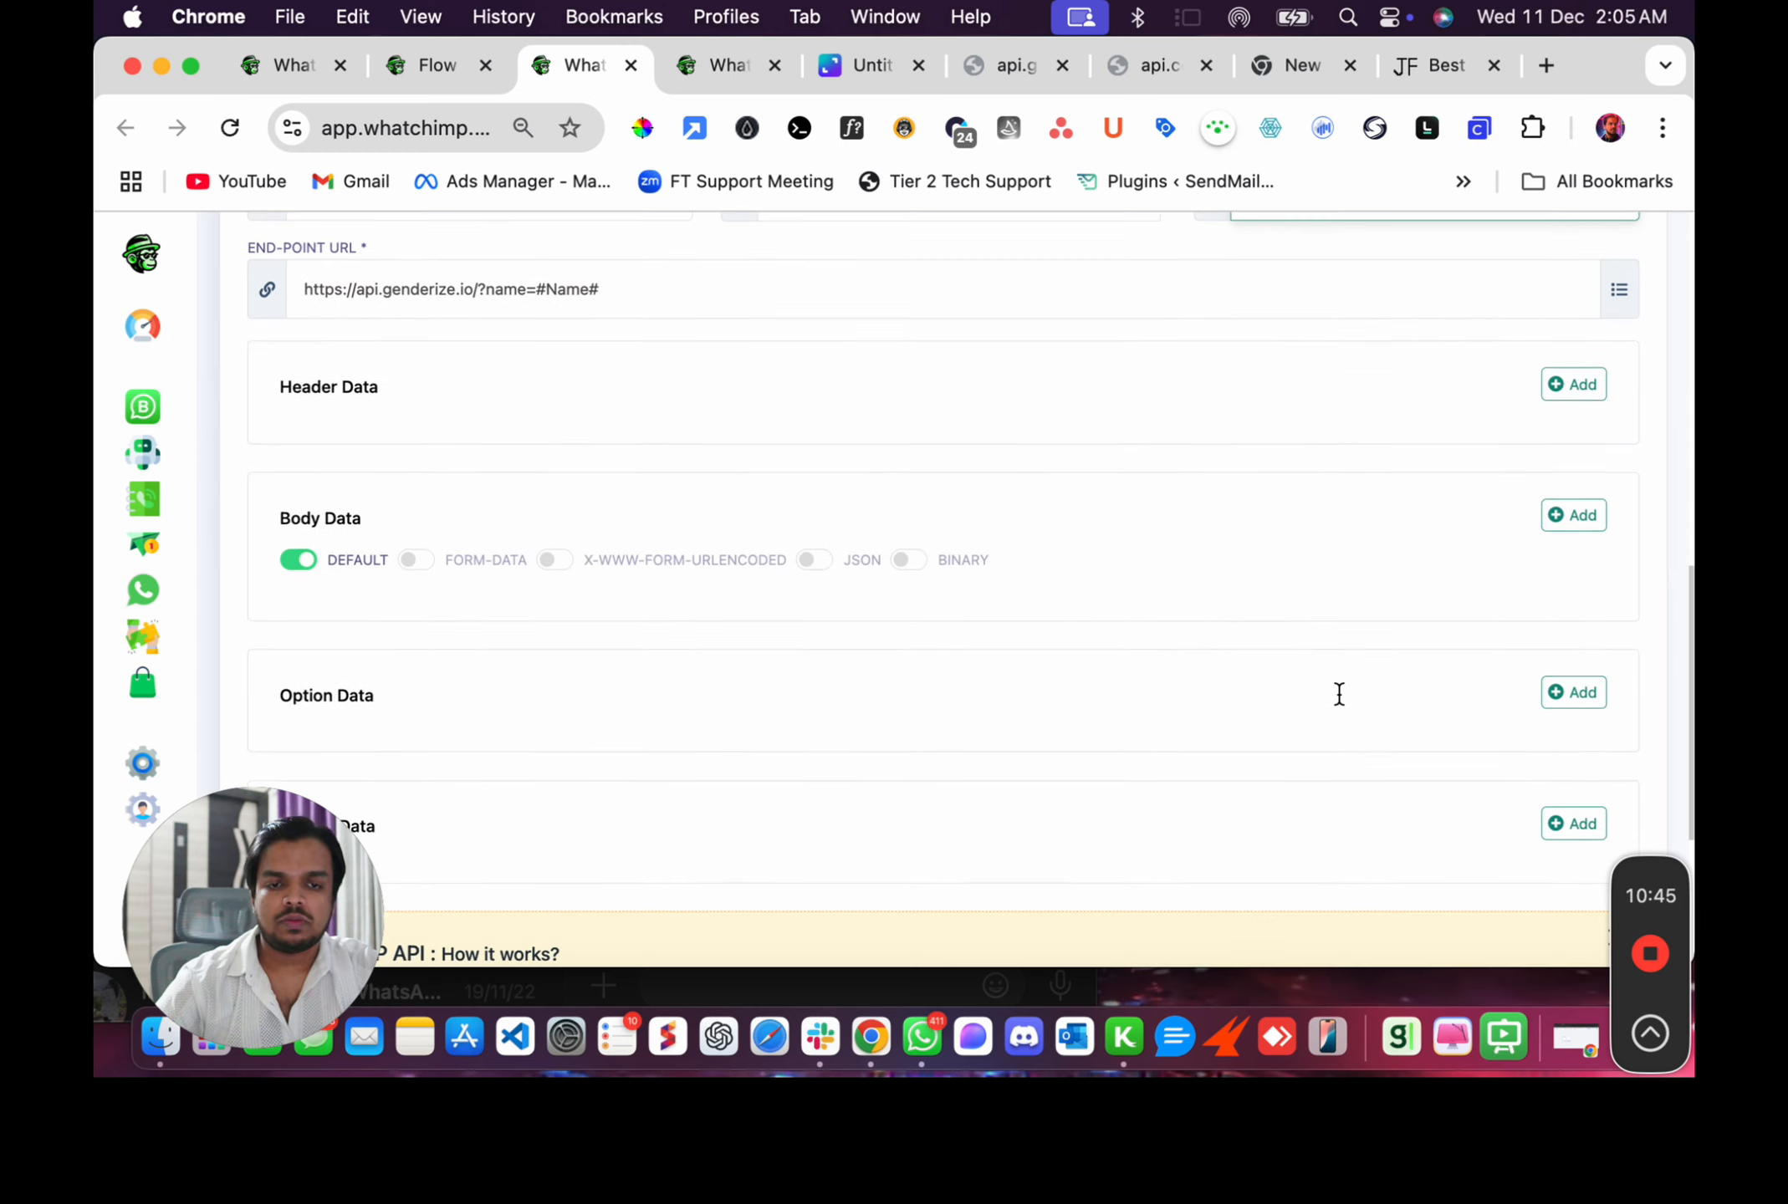
{"action": "scroll", "coordinate": [1097, 662], "scroll_direction": "down", "scroll_amount": 2}
{"action": "scroll", "coordinate": [1098, 660], "scroll_direction": "down", "scroll_amount": 3}
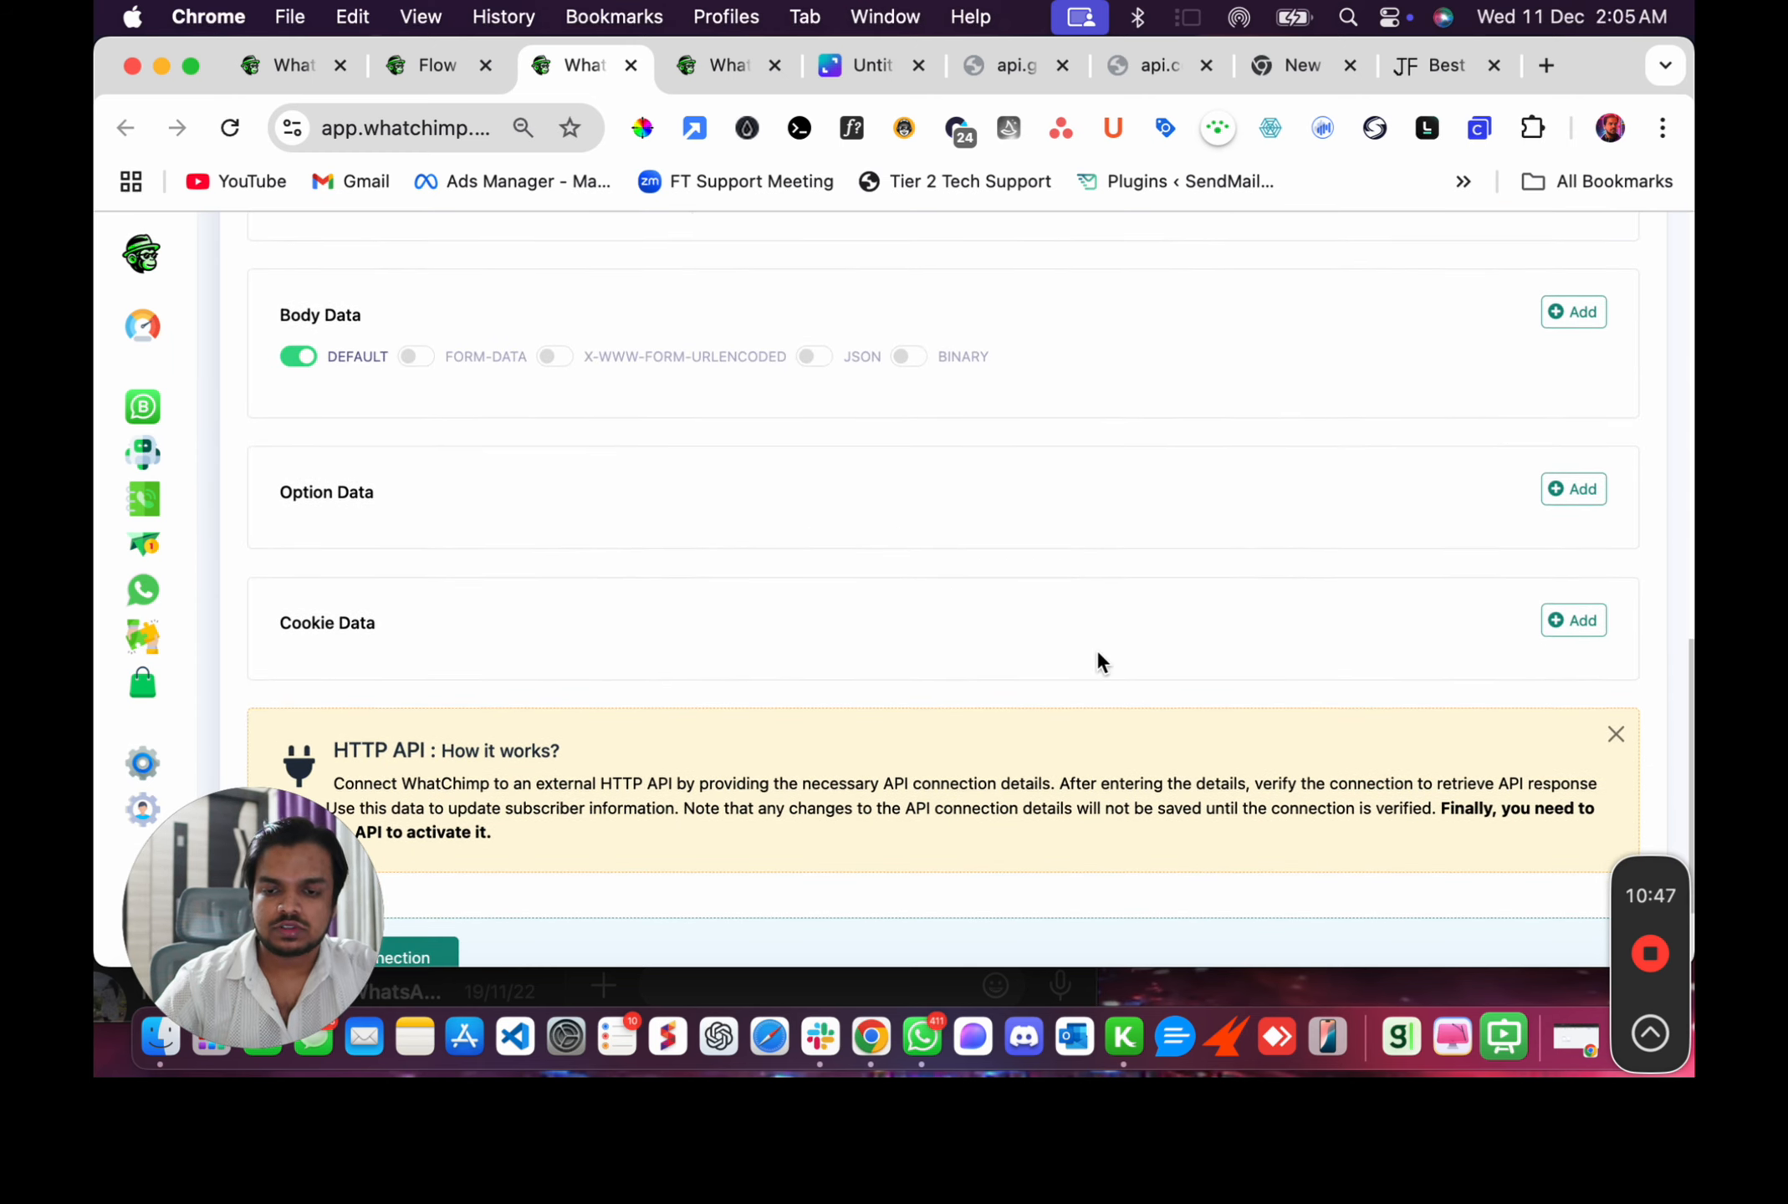
{"action": "scroll", "coordinate": [484, 677], "scroll_direction": "down", "scroll_amount": 2}
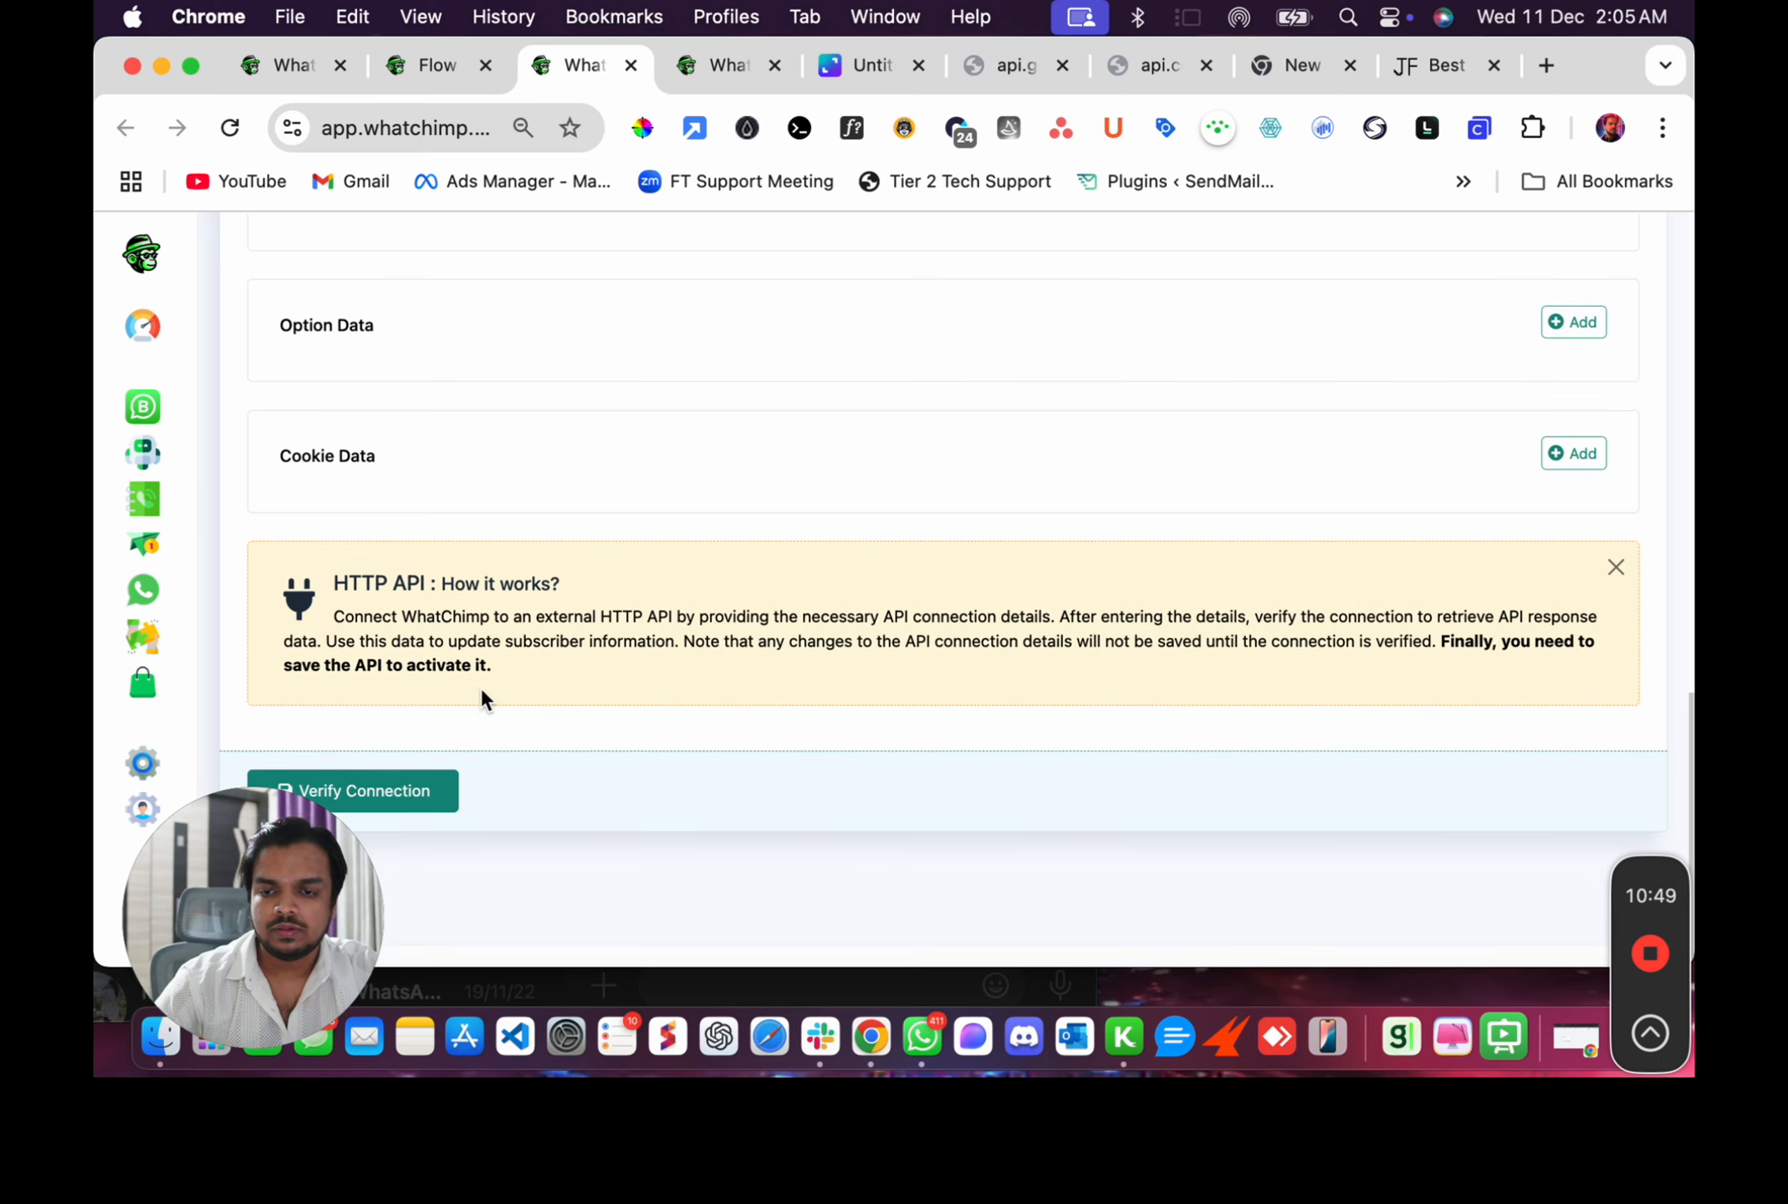
{"action": "left_click_drag", "start_coordinate": [240, 858], "coordinate": [1027, 817]}
{"action": "left_click", "coordinate": [430, 808]}
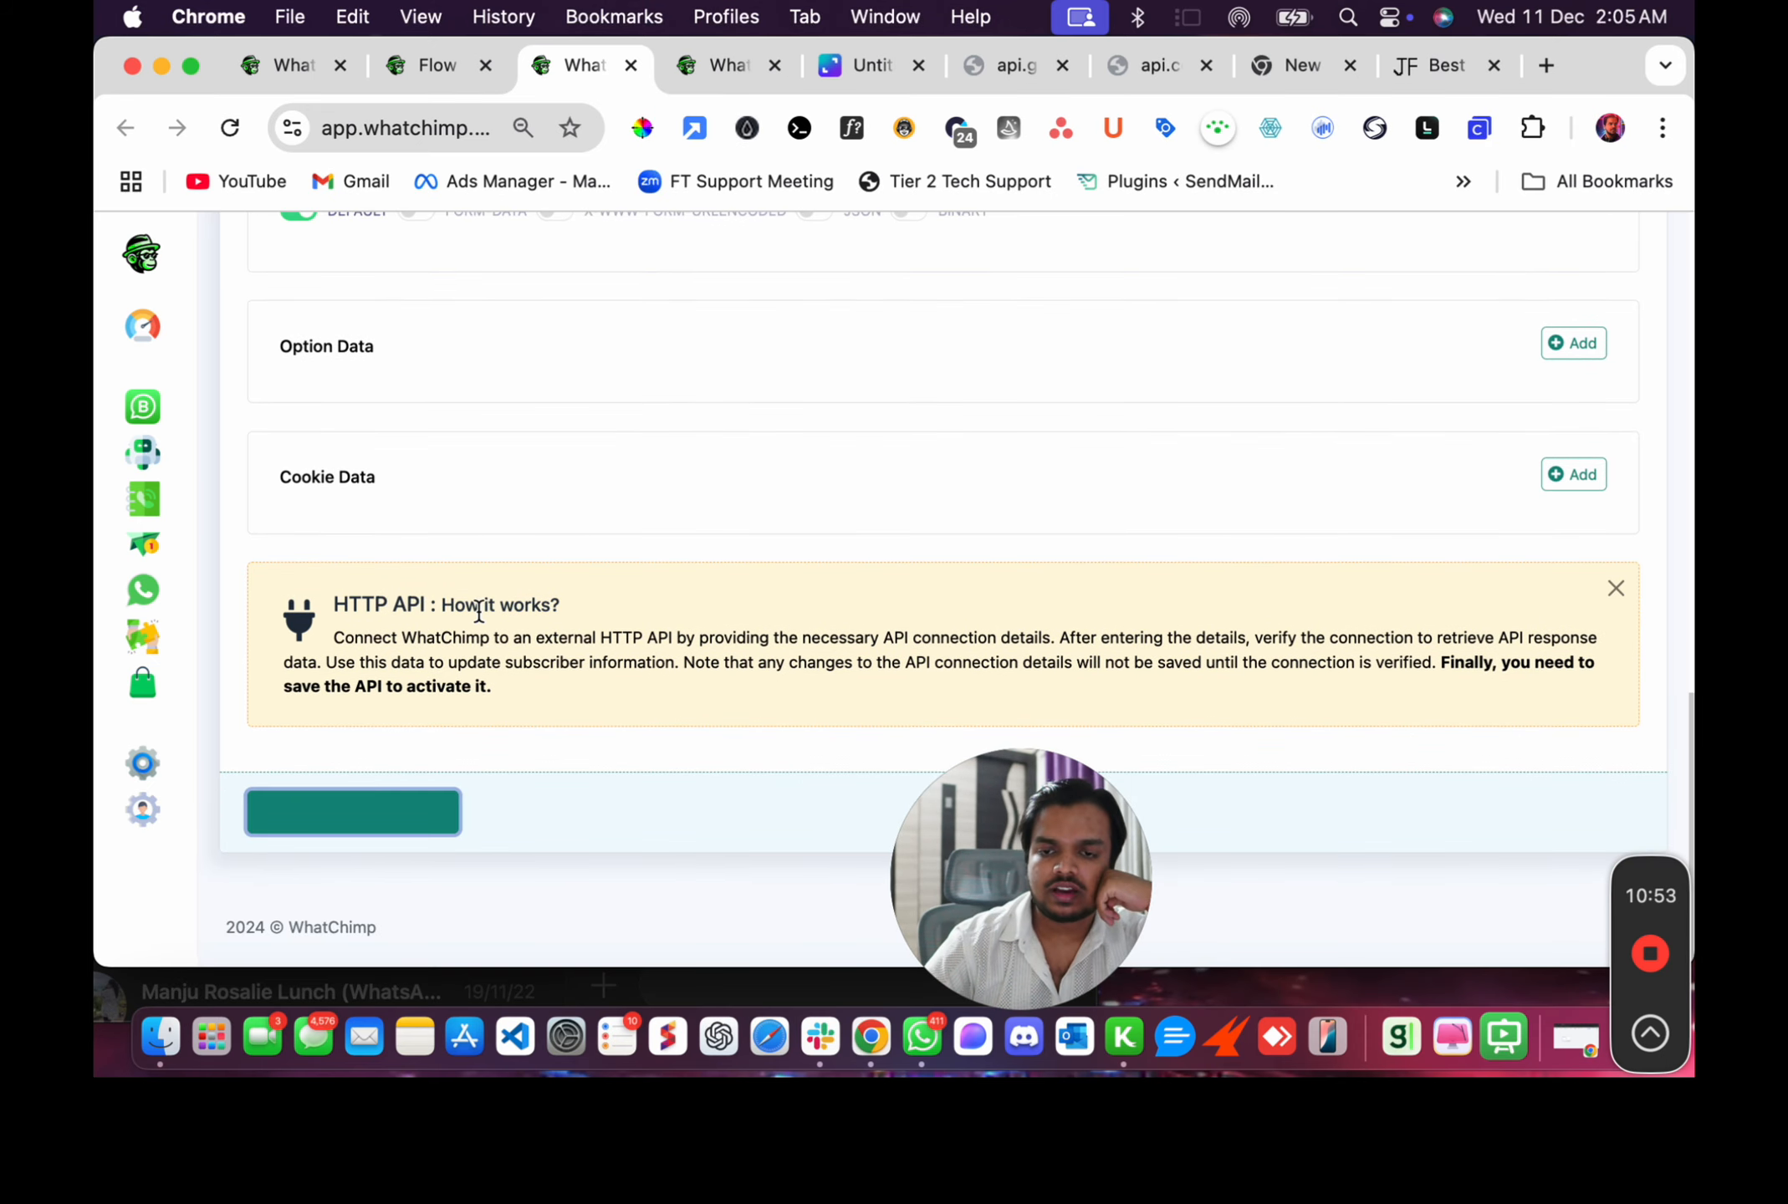
{"action": "scroll", "coordinate": [479, 616], "scroll_direction": "down", "scroll_amount": 4}
{"action": "scroll", "coordinate": [493, 669], "scroll_direction": "down", "scroll_amount": 3}
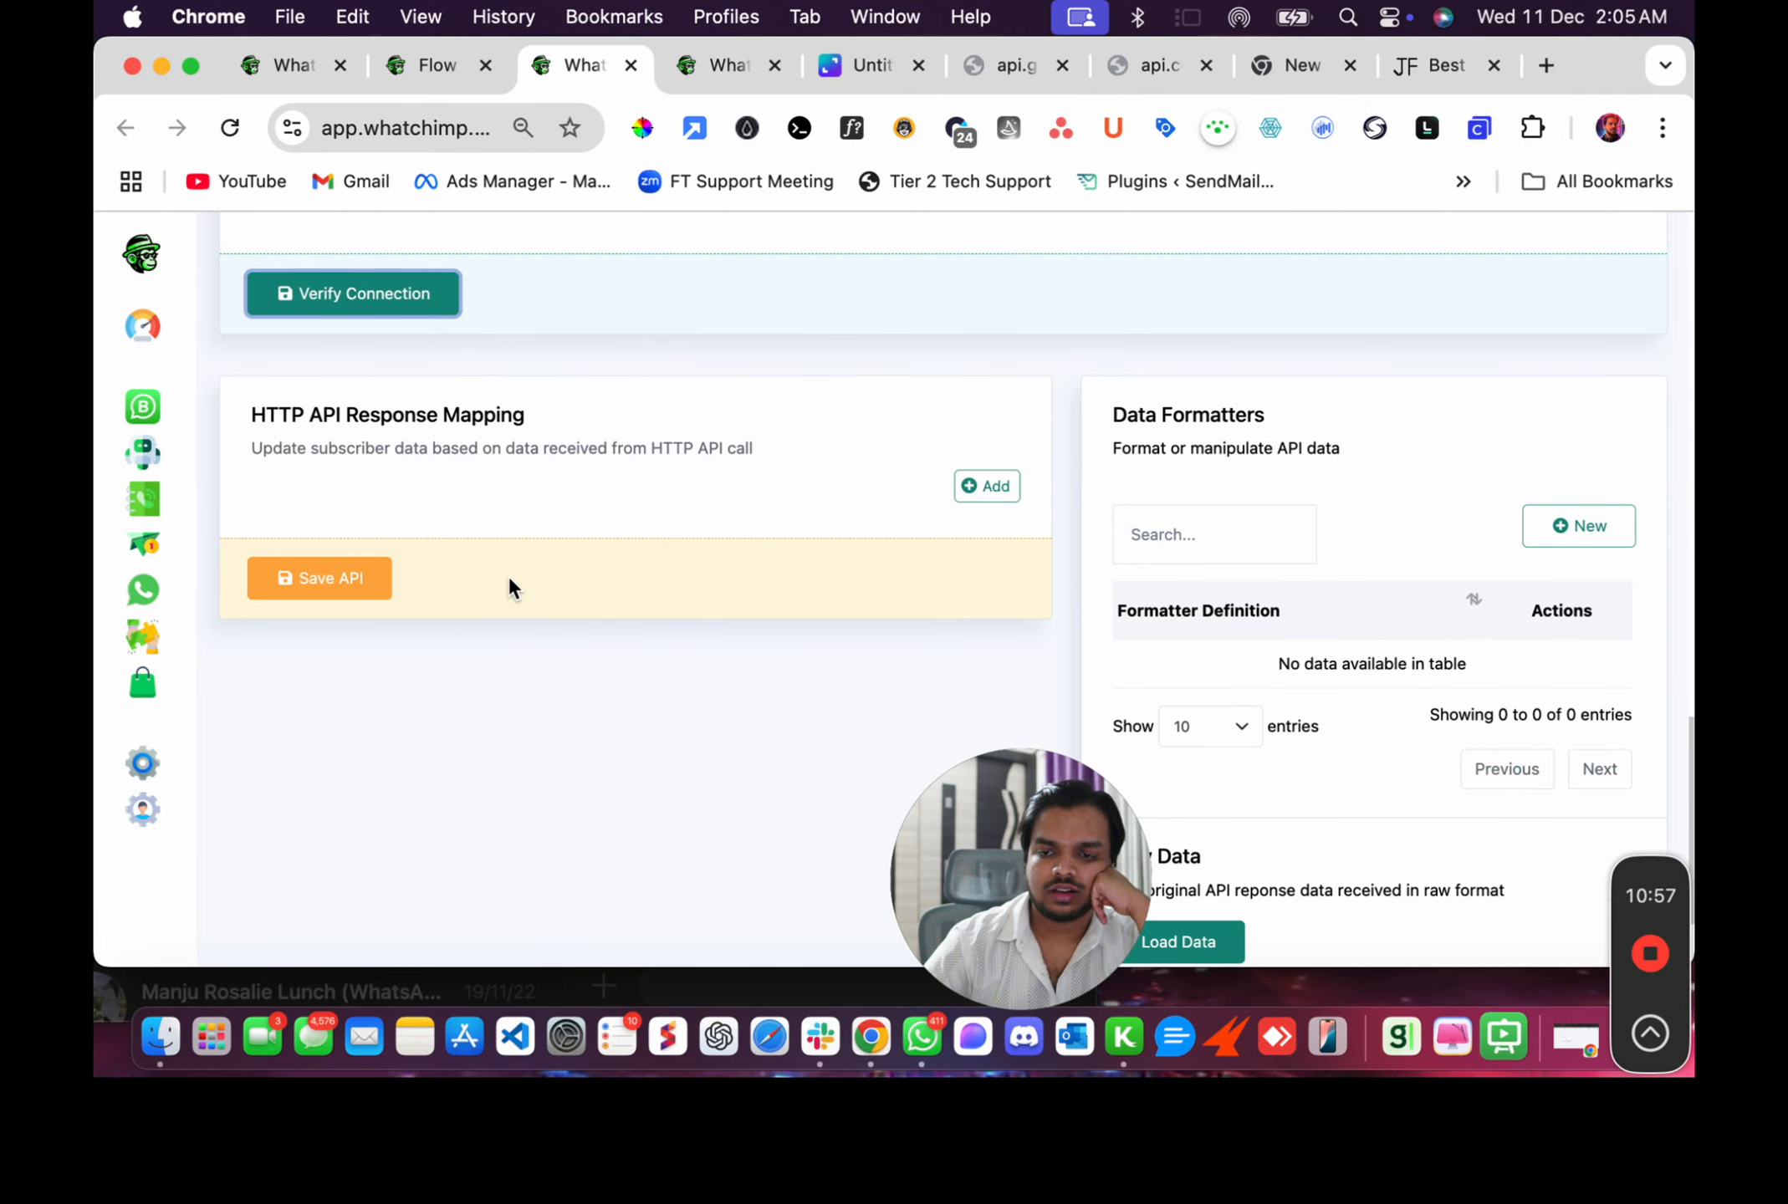
Add a response mapping row and browse its value and field options.
{"action": "left_click", "coordinate": [970, 490]}
{"action": "left_click", "coordinate": [586, 581]}
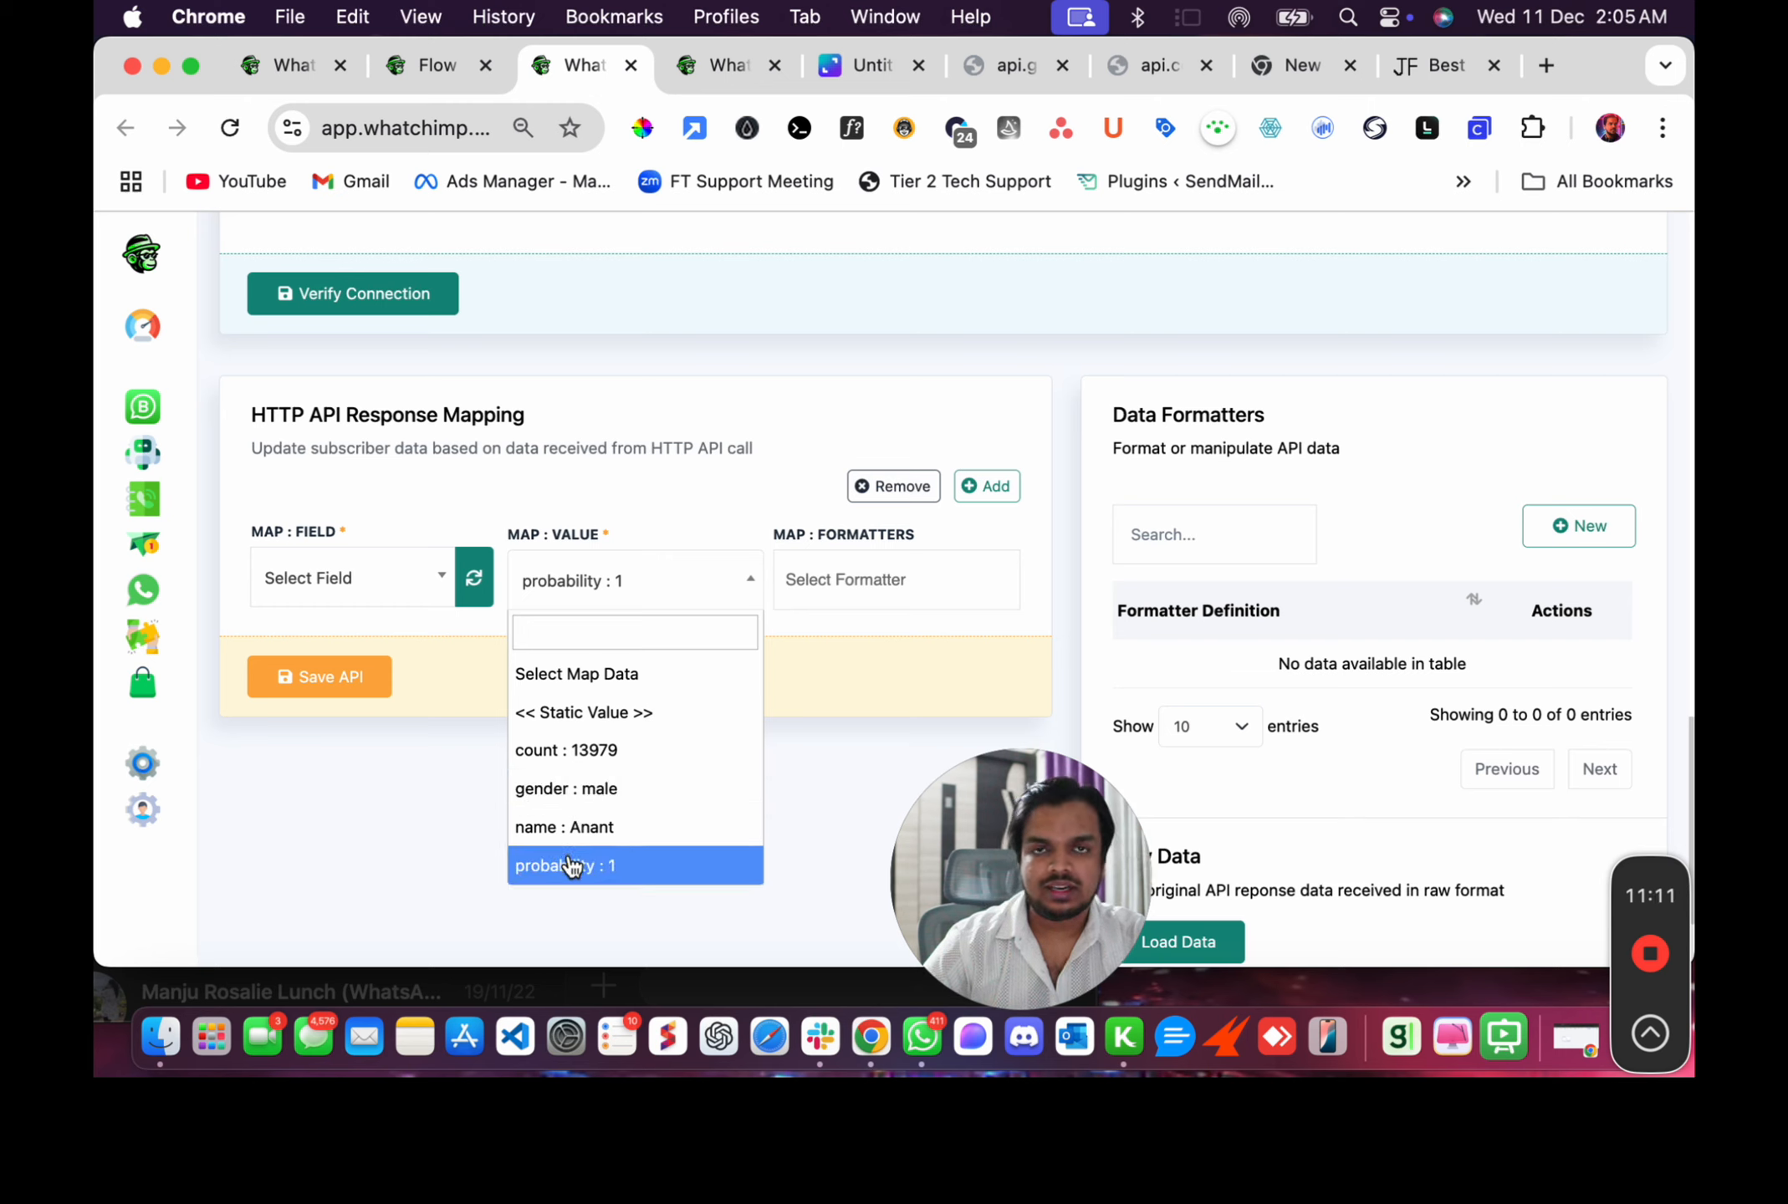
{"action": "left_click", "coordinate": [335, 592]}
{"action": "scroll", "coordinate": [360, 815], "scroll_direction": "down", "scroll_amount": 3}
{"action": "scroll", "coordinate": [360, 824], "scroll_direction": "down", "scroll_amount": 5}
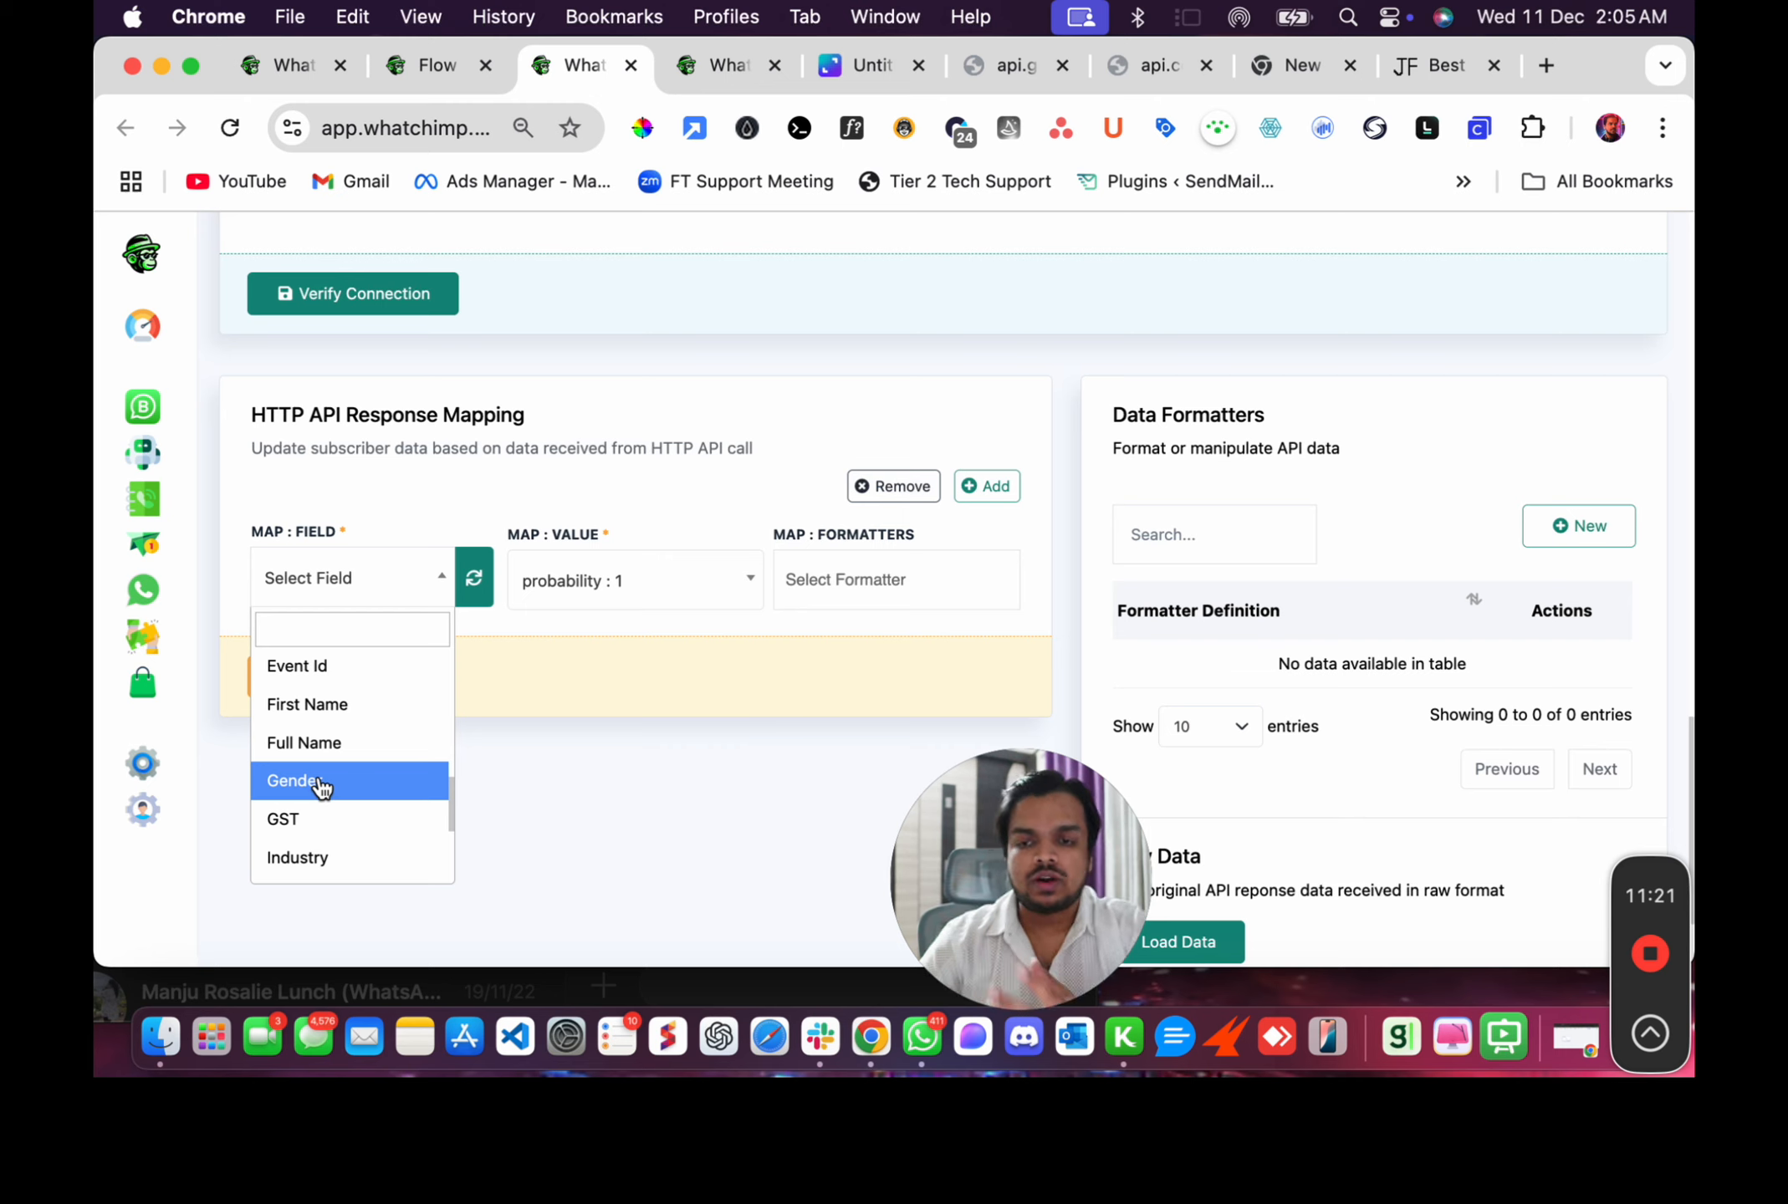
{"action": "left_click", "coordinate": [337, 493]}
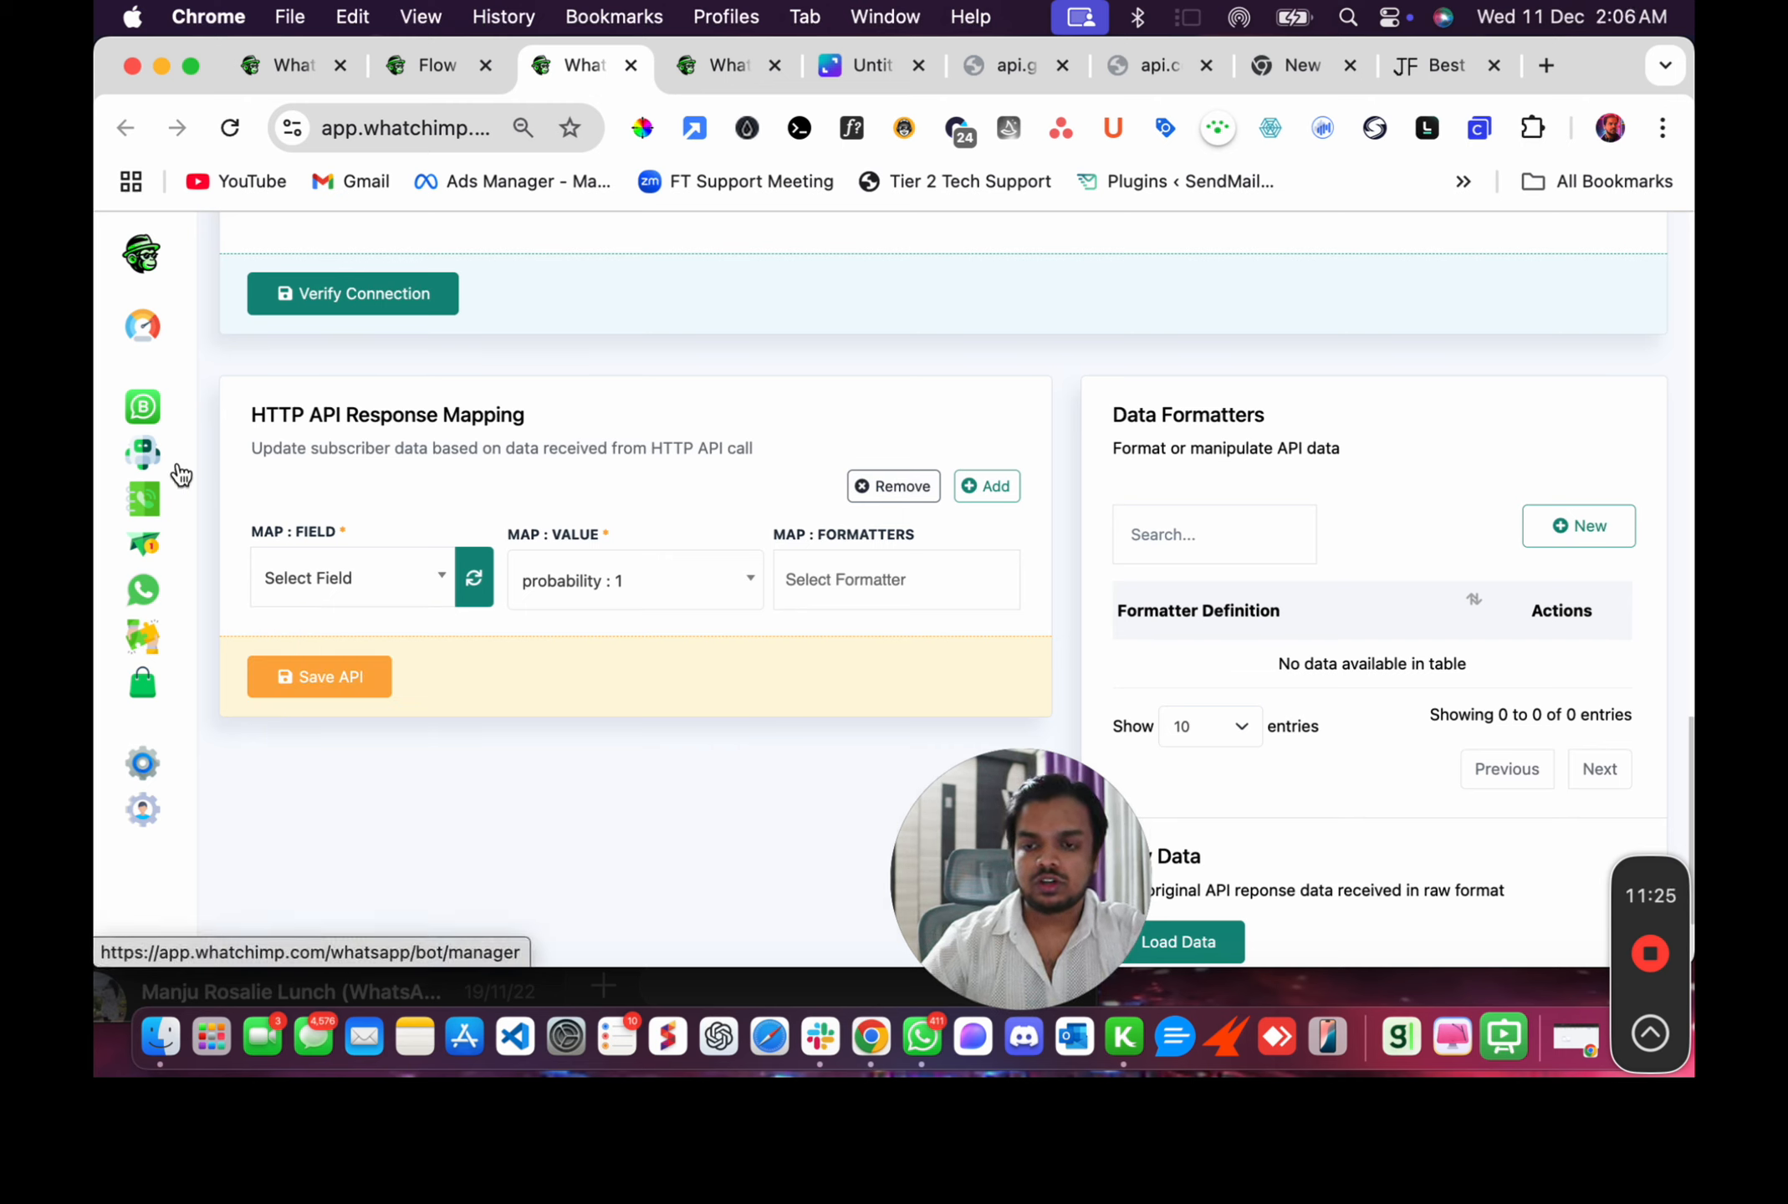
Check the WhatsApp subscriber custom fields list for a Gender field, then return to the API form.
{"action": "left_click", "coordinate": [220, 470]}
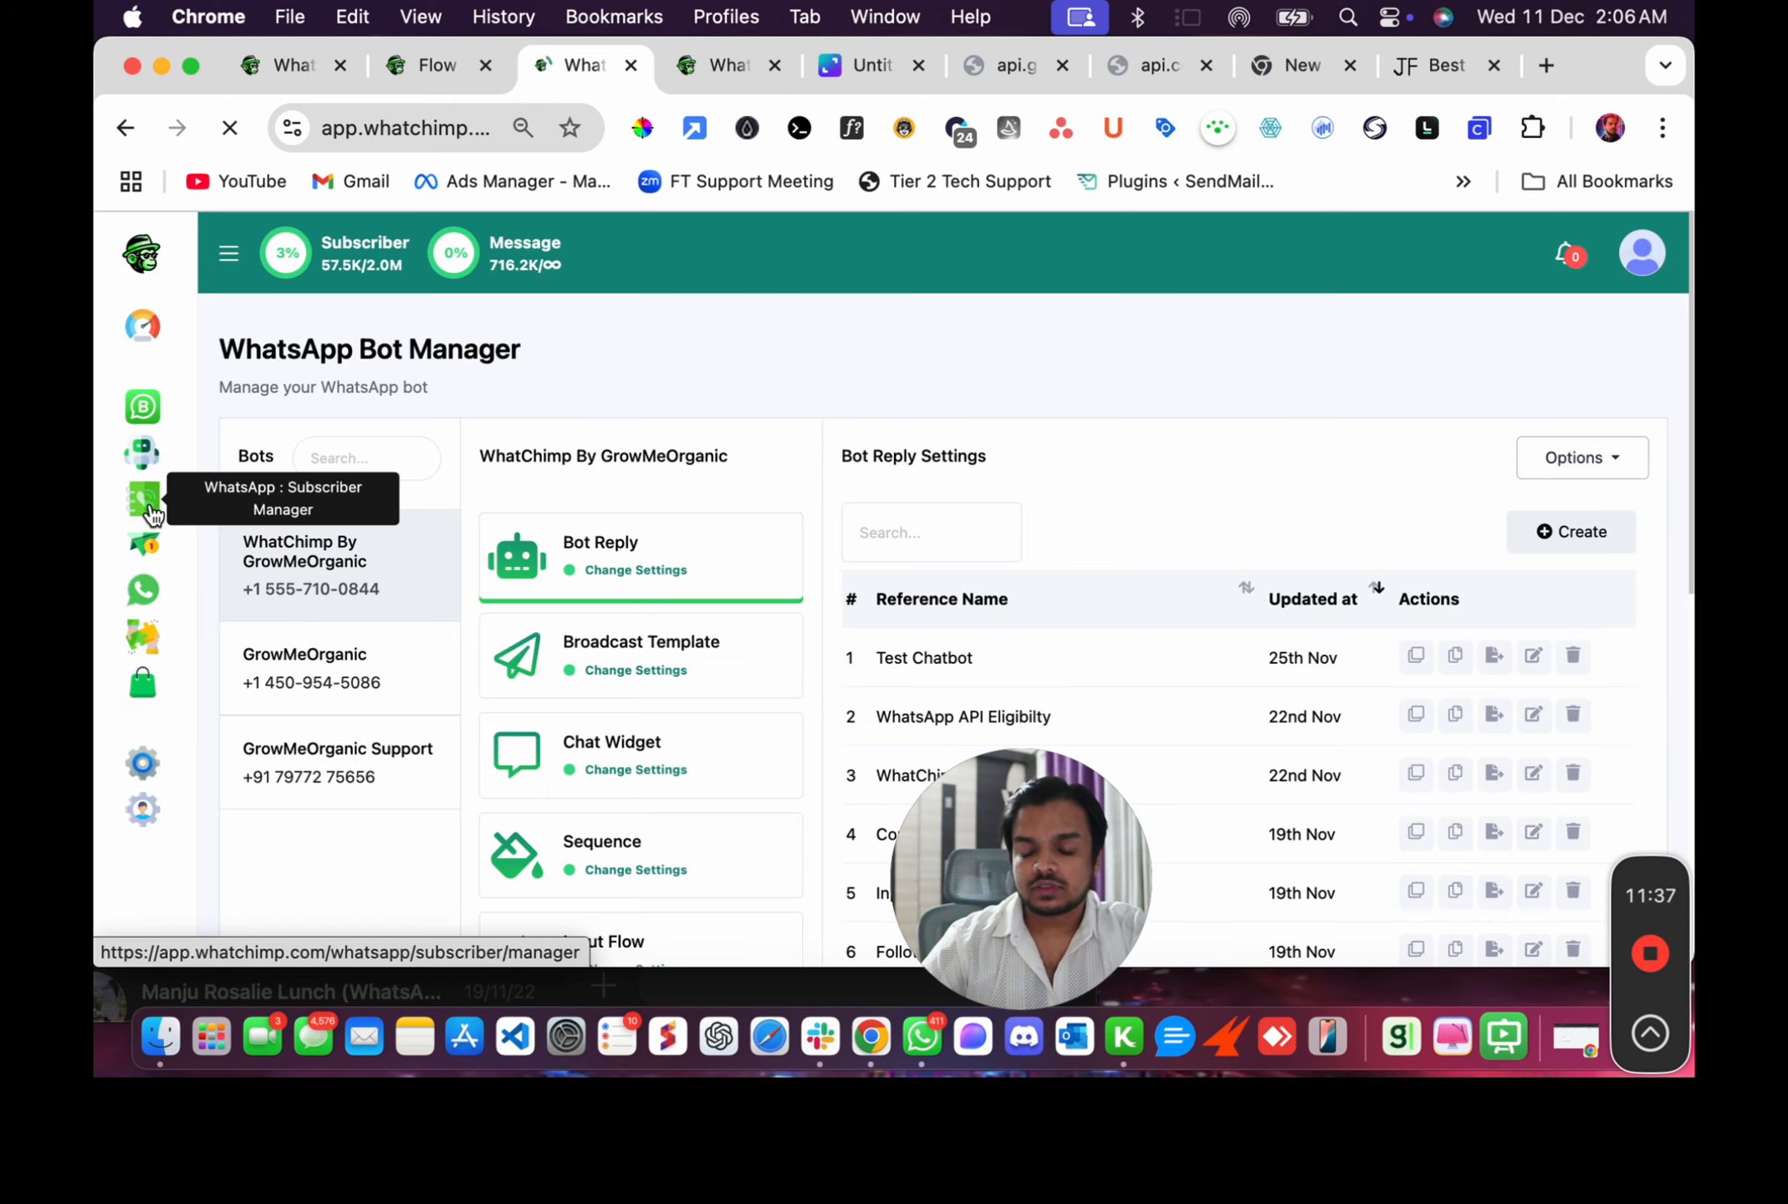
{"action": "left_click", "coordinate": [147, 514]}
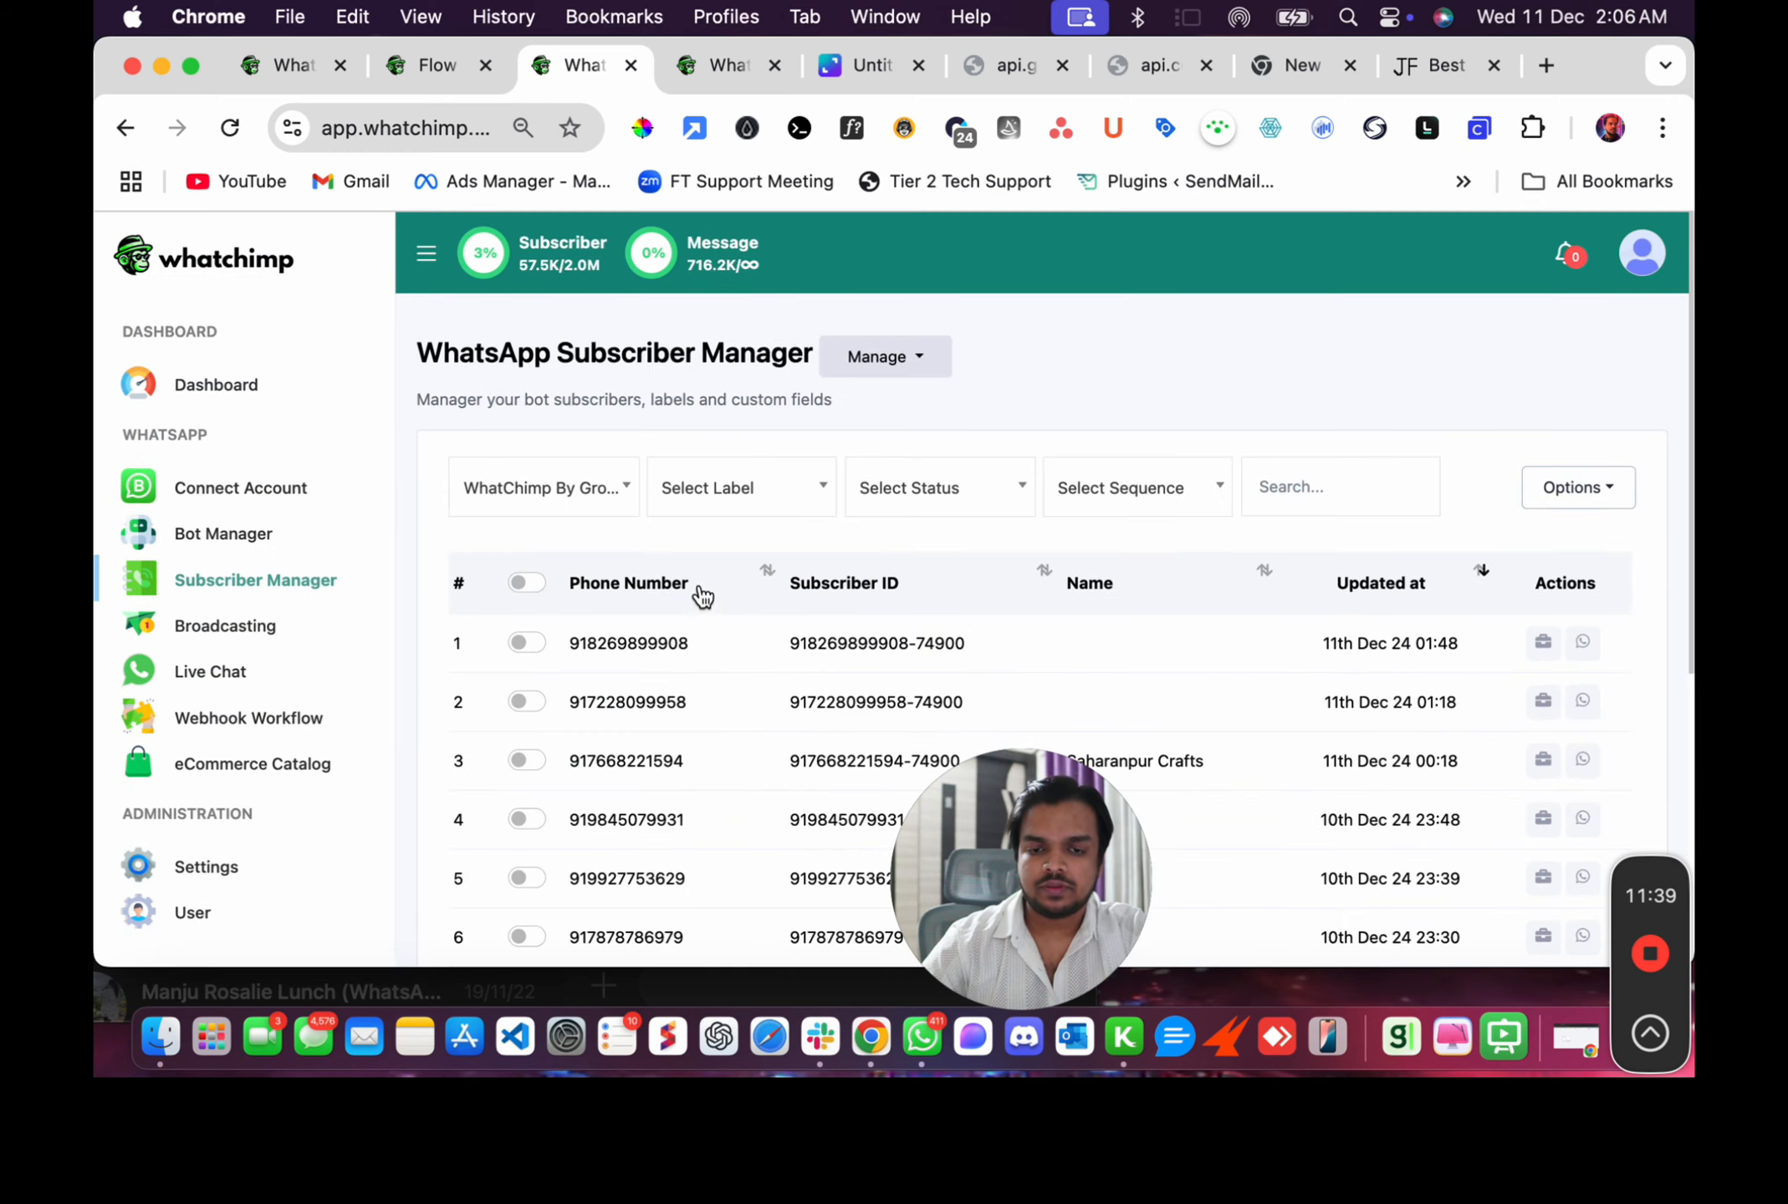
{"action": "scroll", "coordinate": [679, 711], "scroll_direction": "down", "scroll_amount": 2}
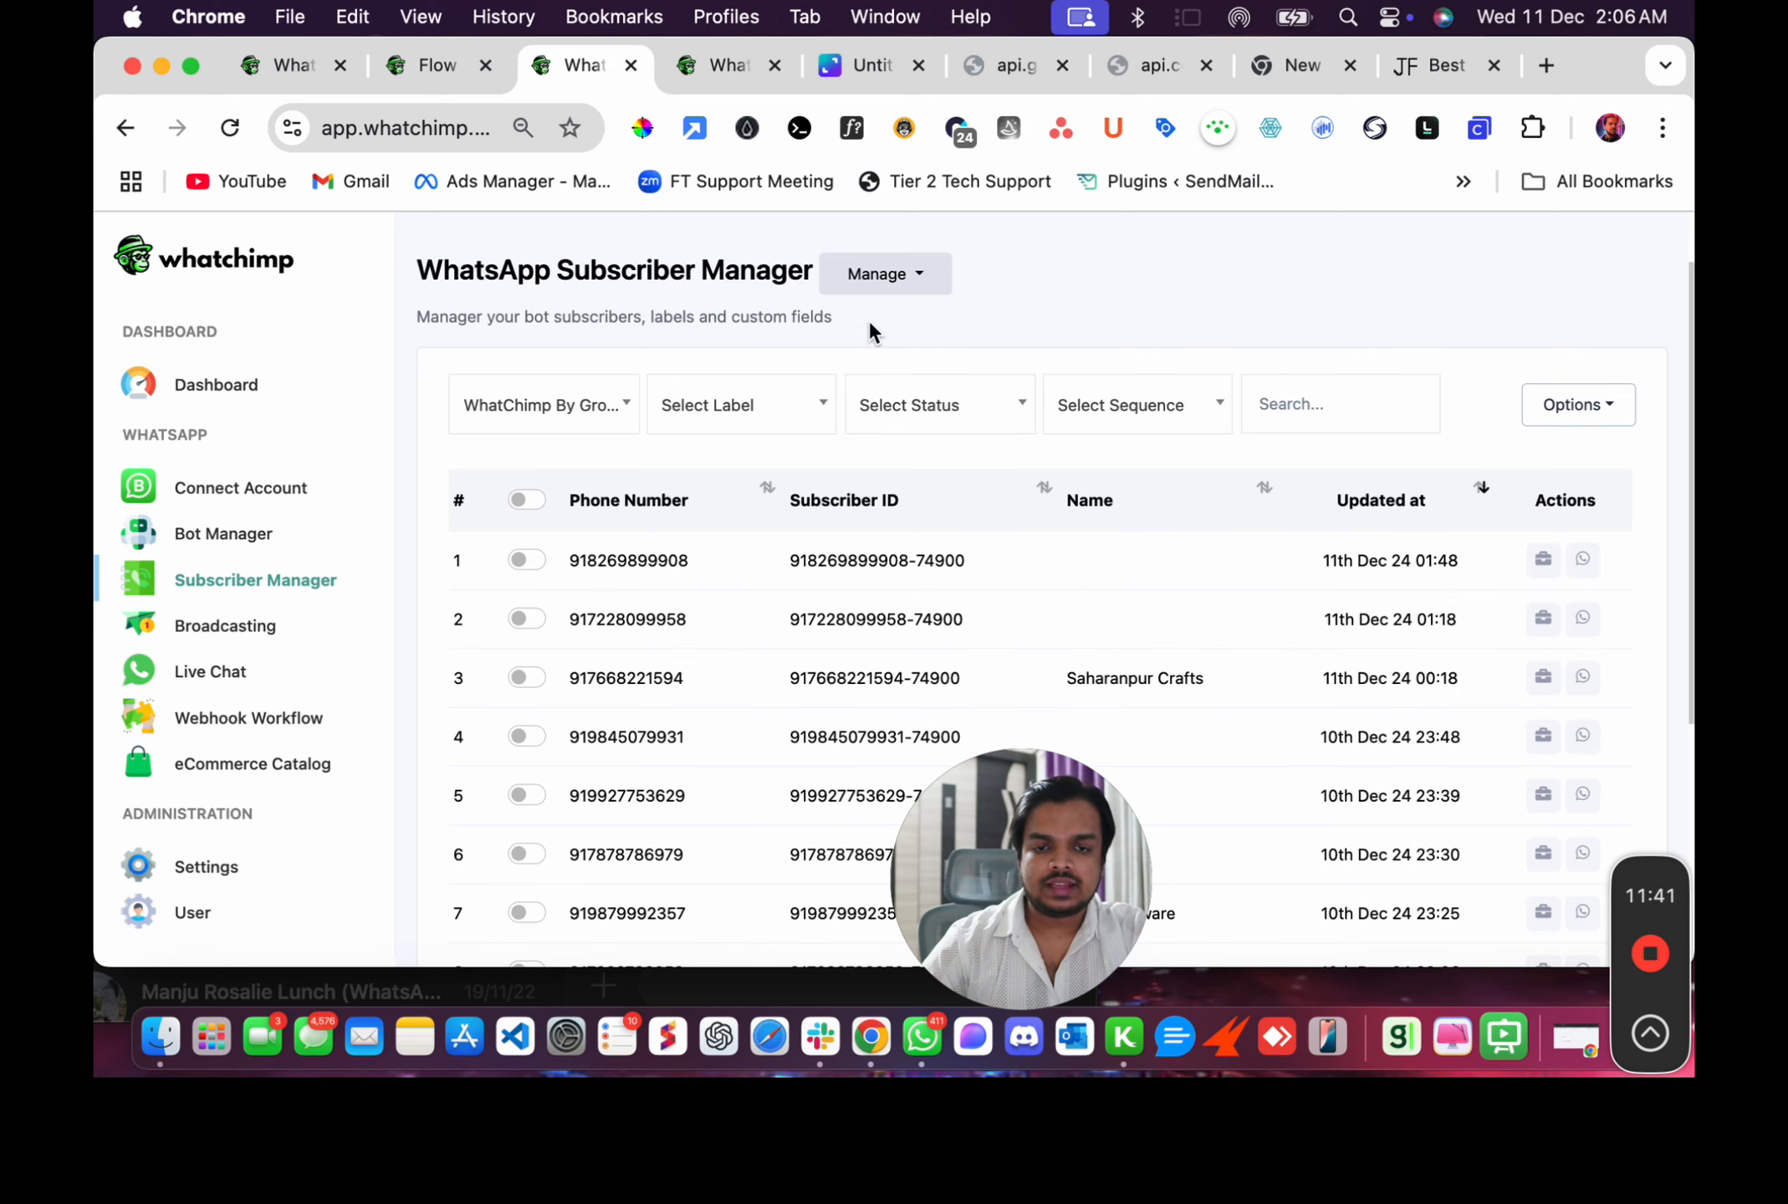
{"action": "scroll", "coordinate": [867, 320], "scroll_direction": "up", "scroll_amount": 2}
{"action": "left_click", "coordinate": [870, 356]}
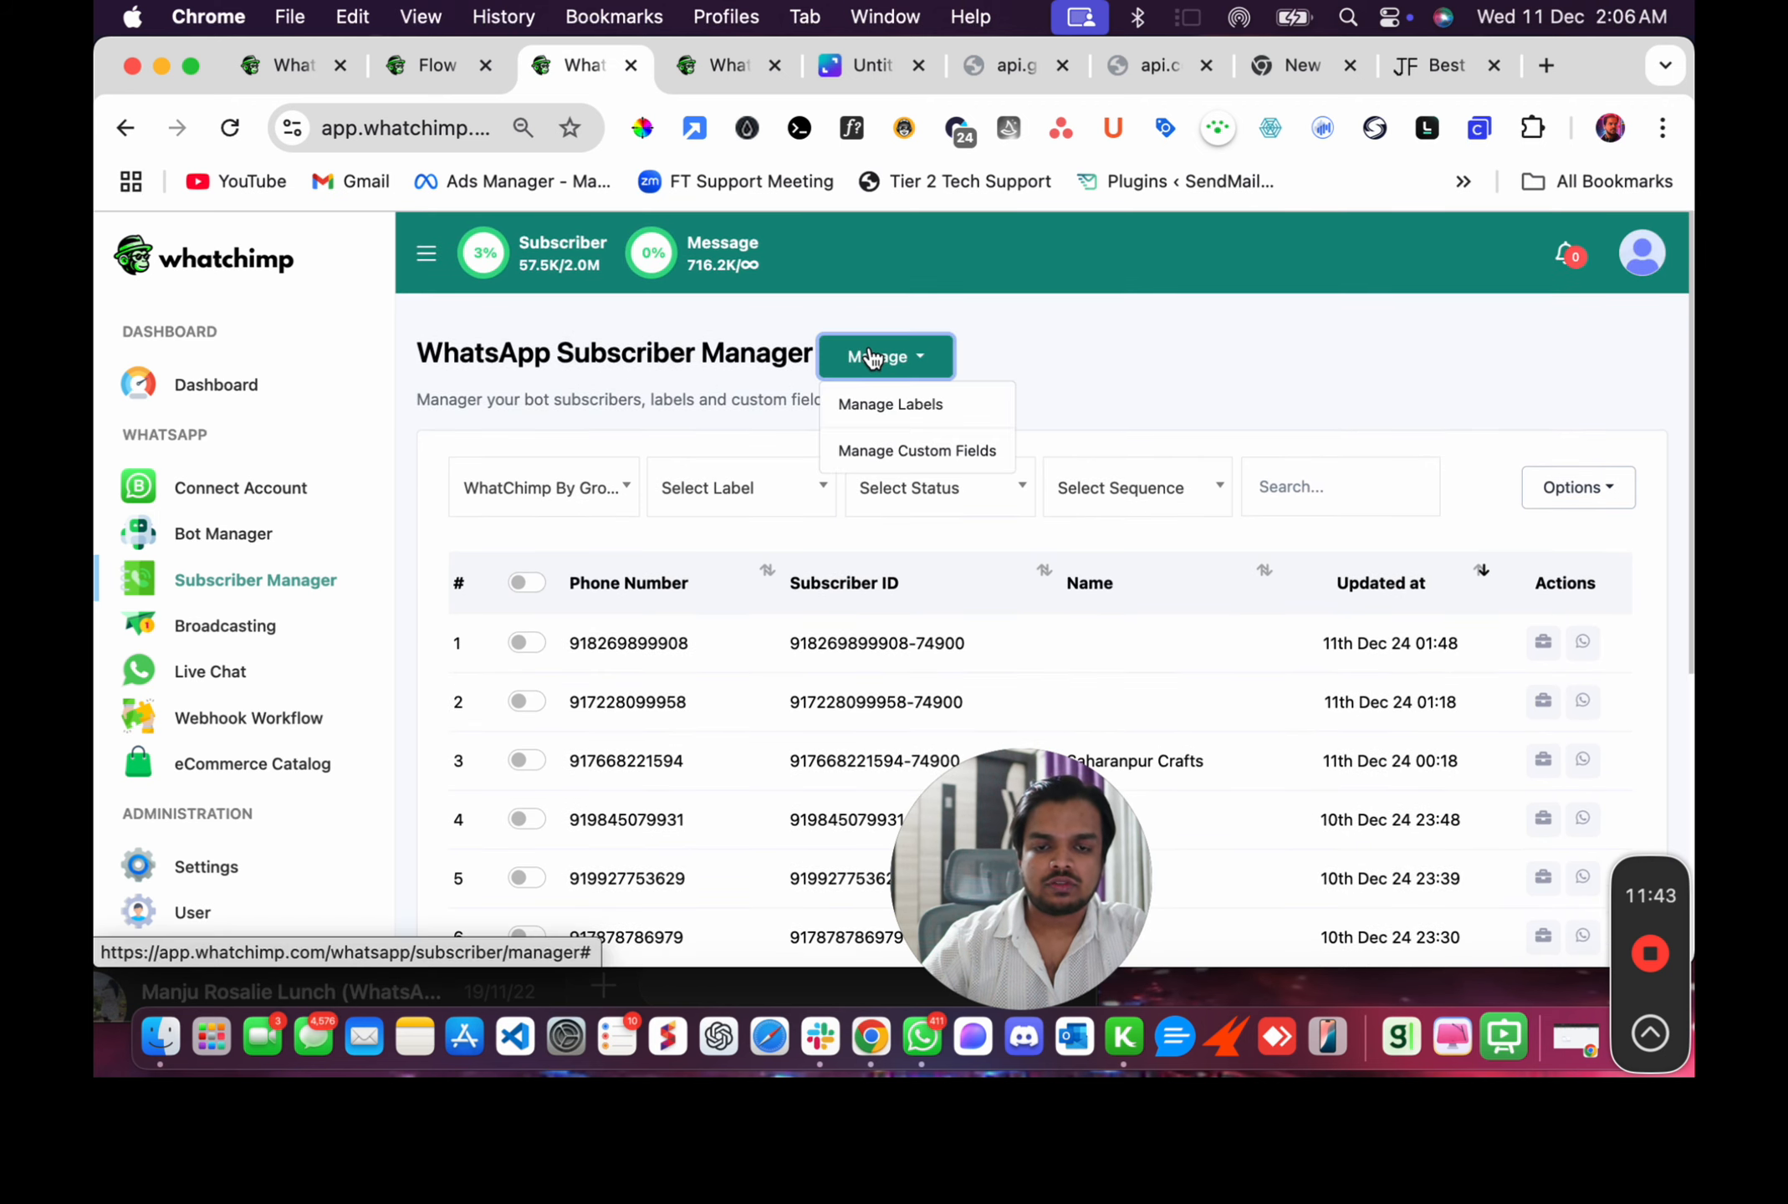
{"action": "left_click", "coordinate": [867, 449]}
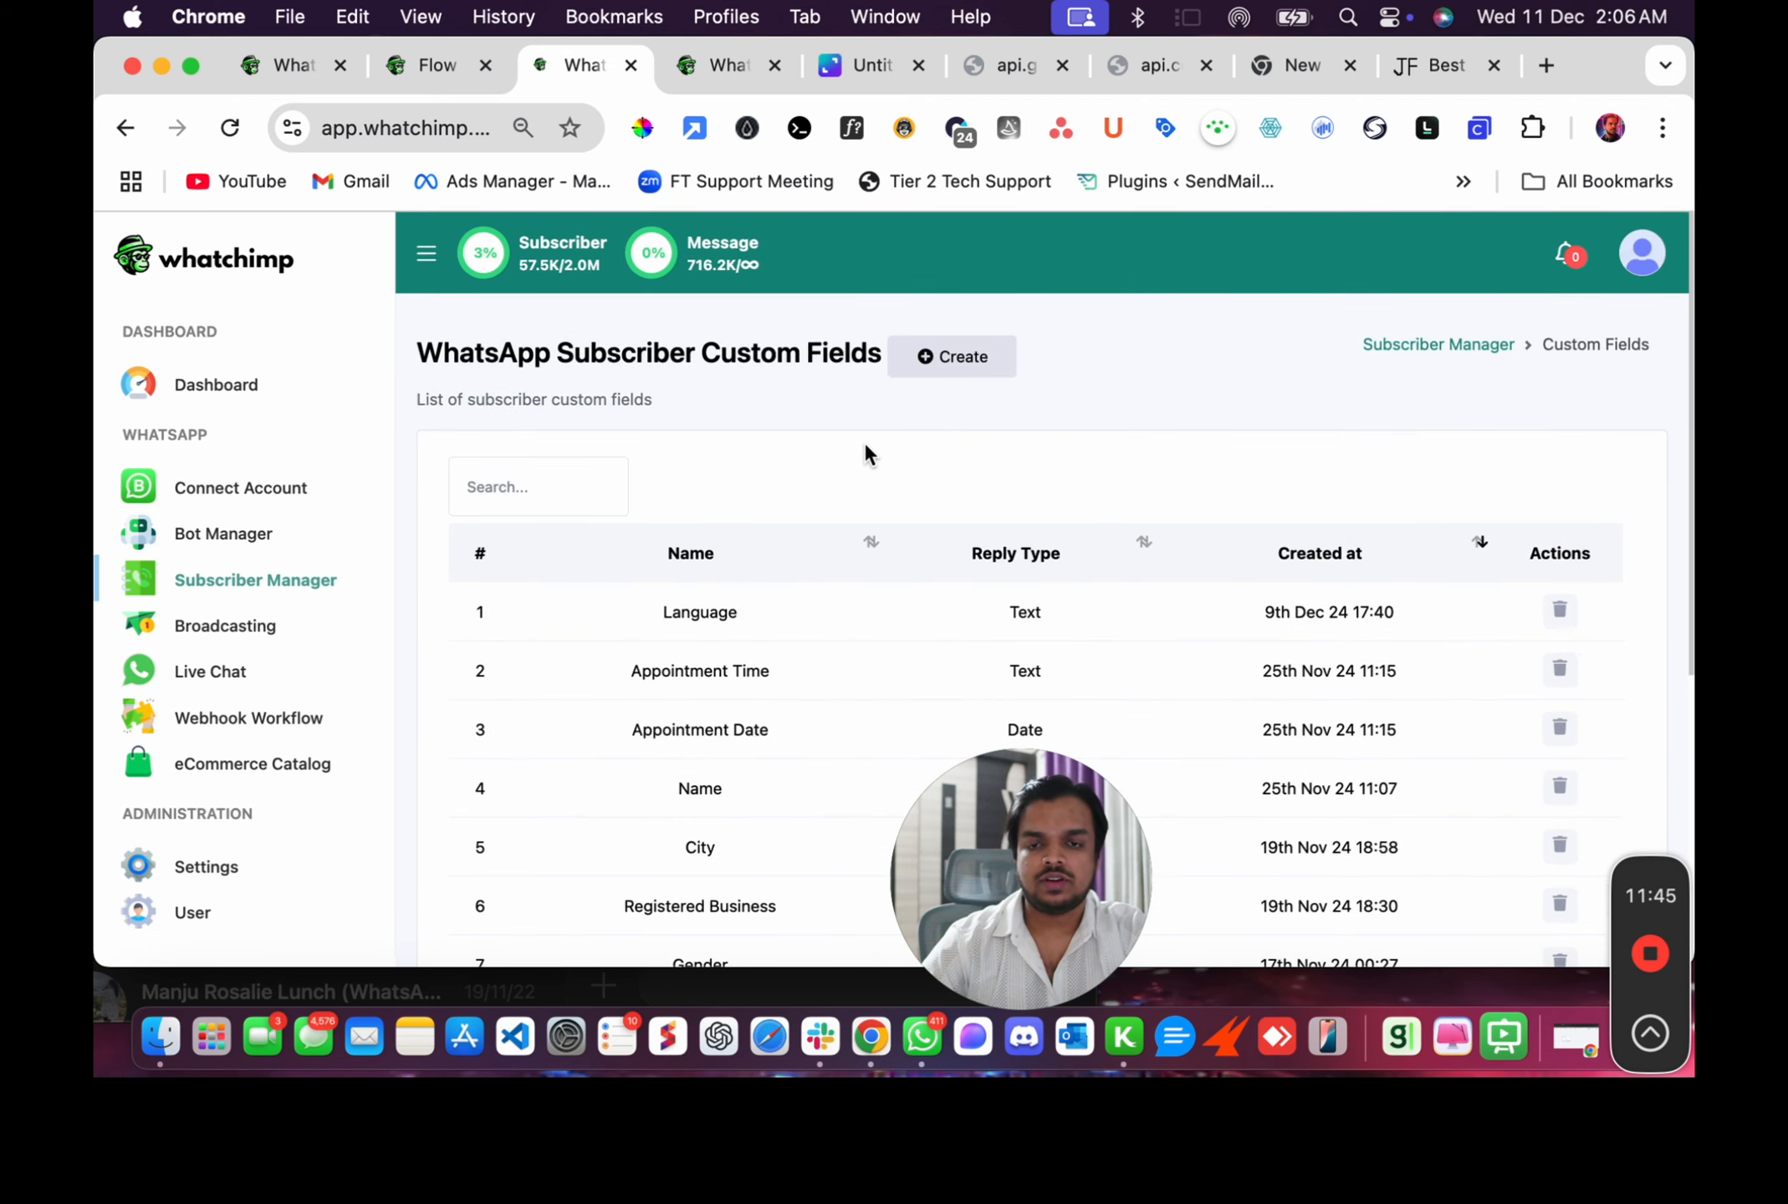
{"action": "left_click", "coordinate": [956, 359]}
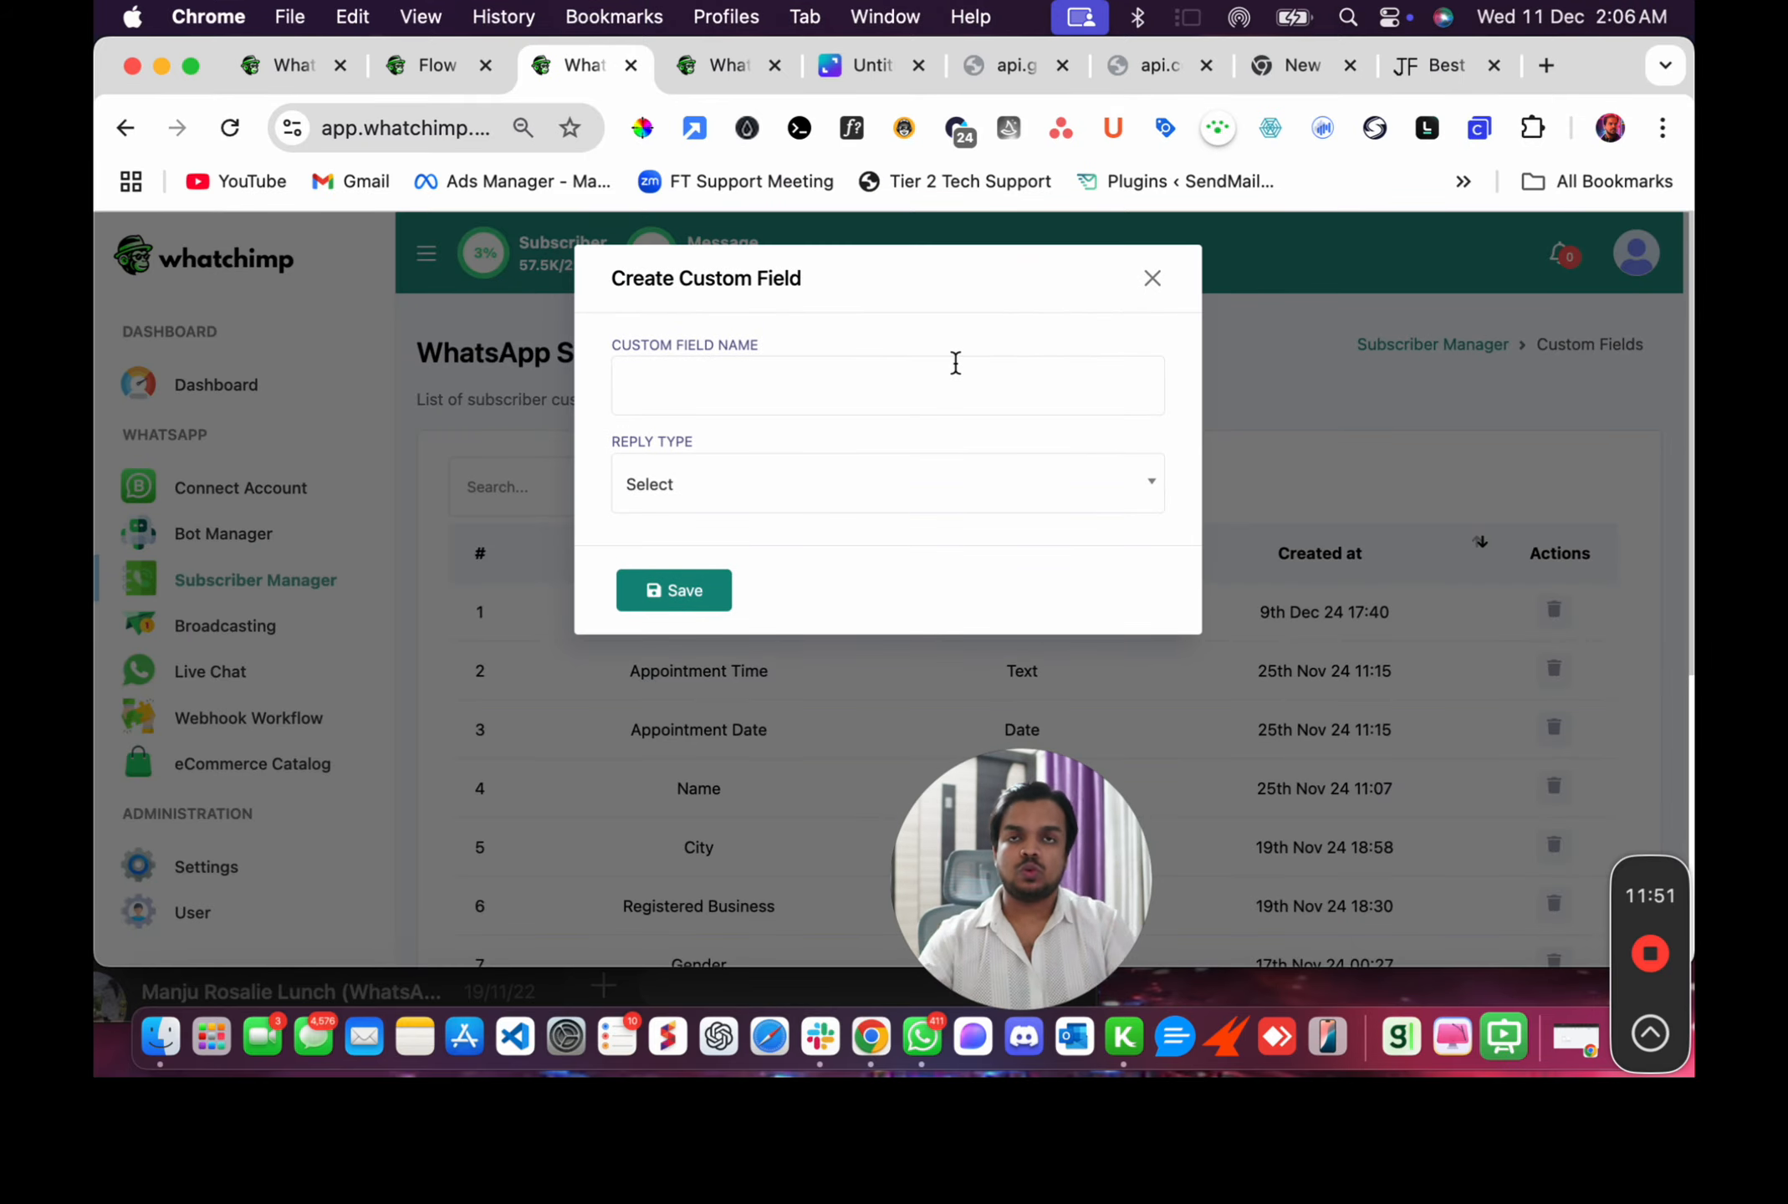
{"action": "left_click", "coordinate": [1154, 278]}
{"action": "scroll", "coordinate": [1070, 658], "scroll_direction": "down", "scroll_amount": 5}
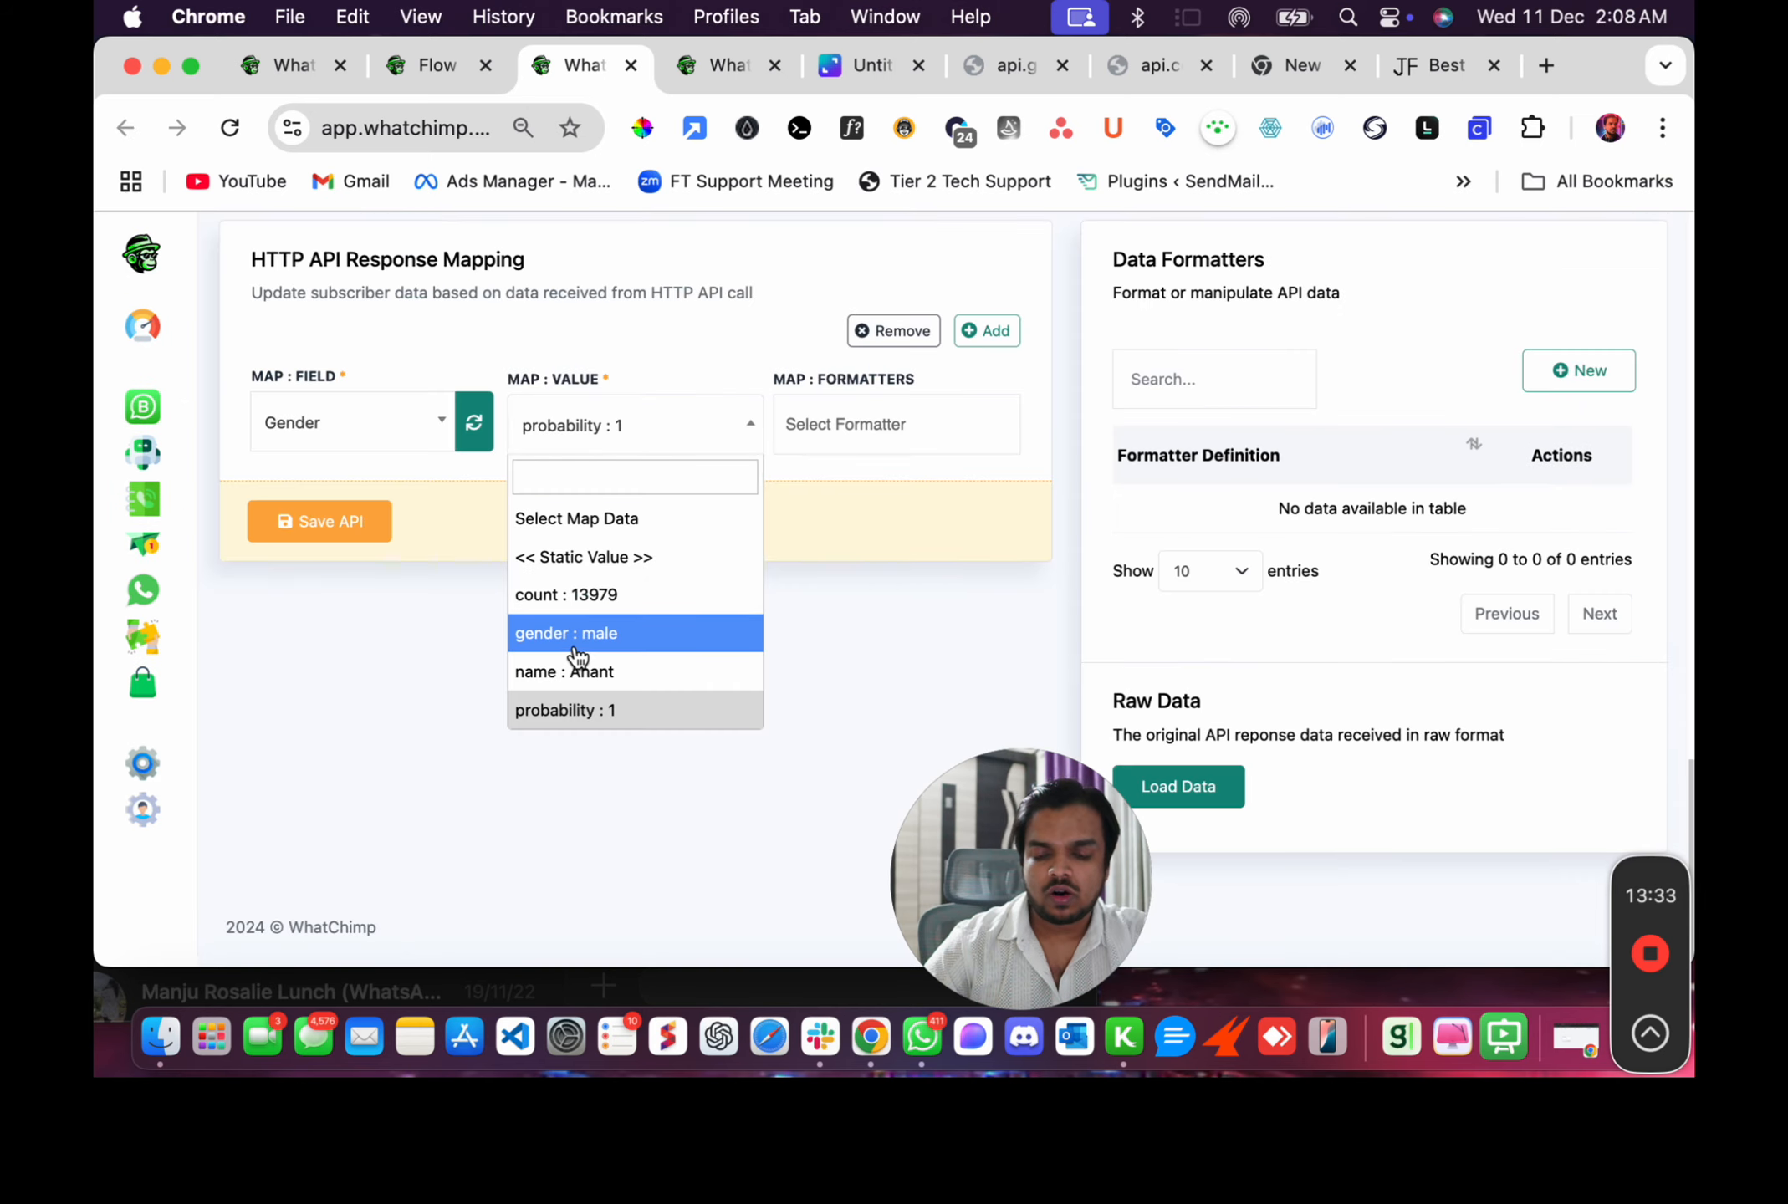
{"action": "left_click", "coordinate": [577, 636]}
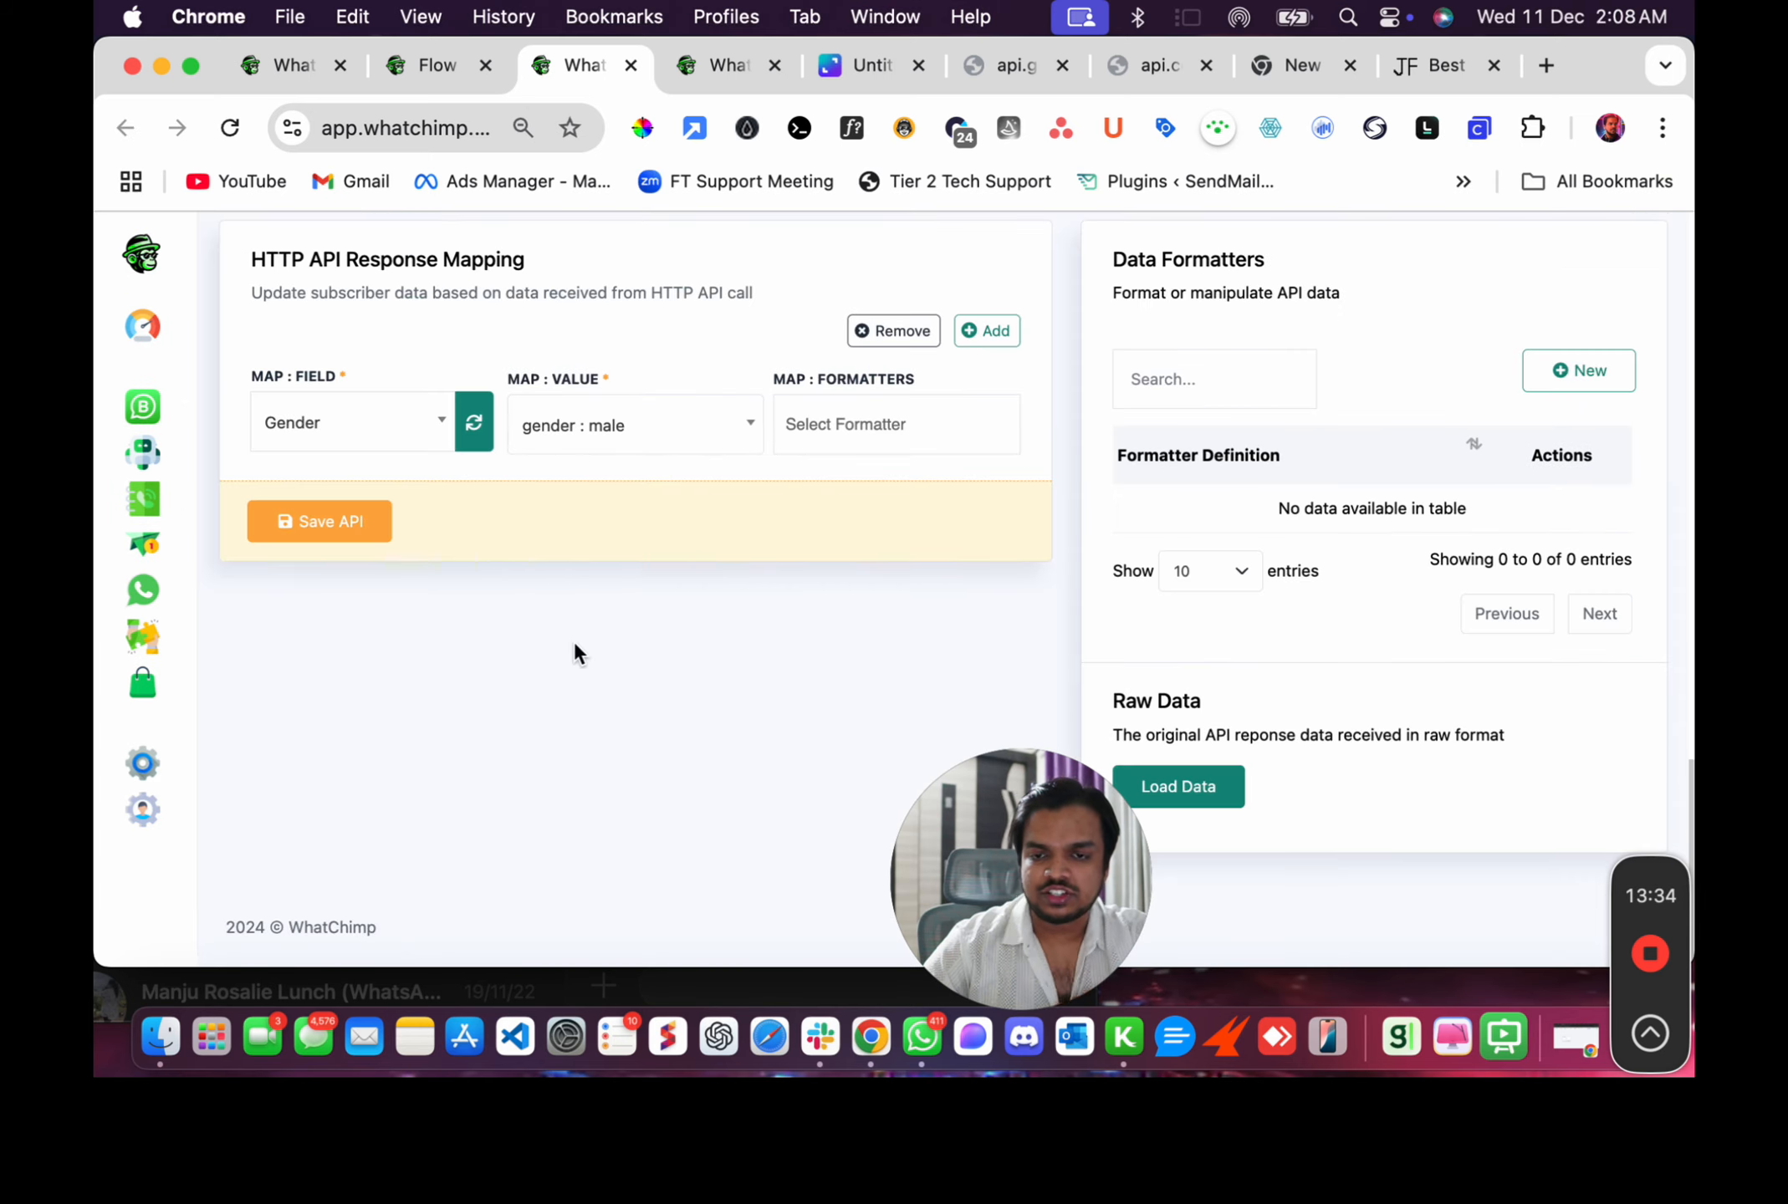
Save the API with the Gender field mapped to the gender response value.
{"action": "left_click", "coordinate": [350, 522]}
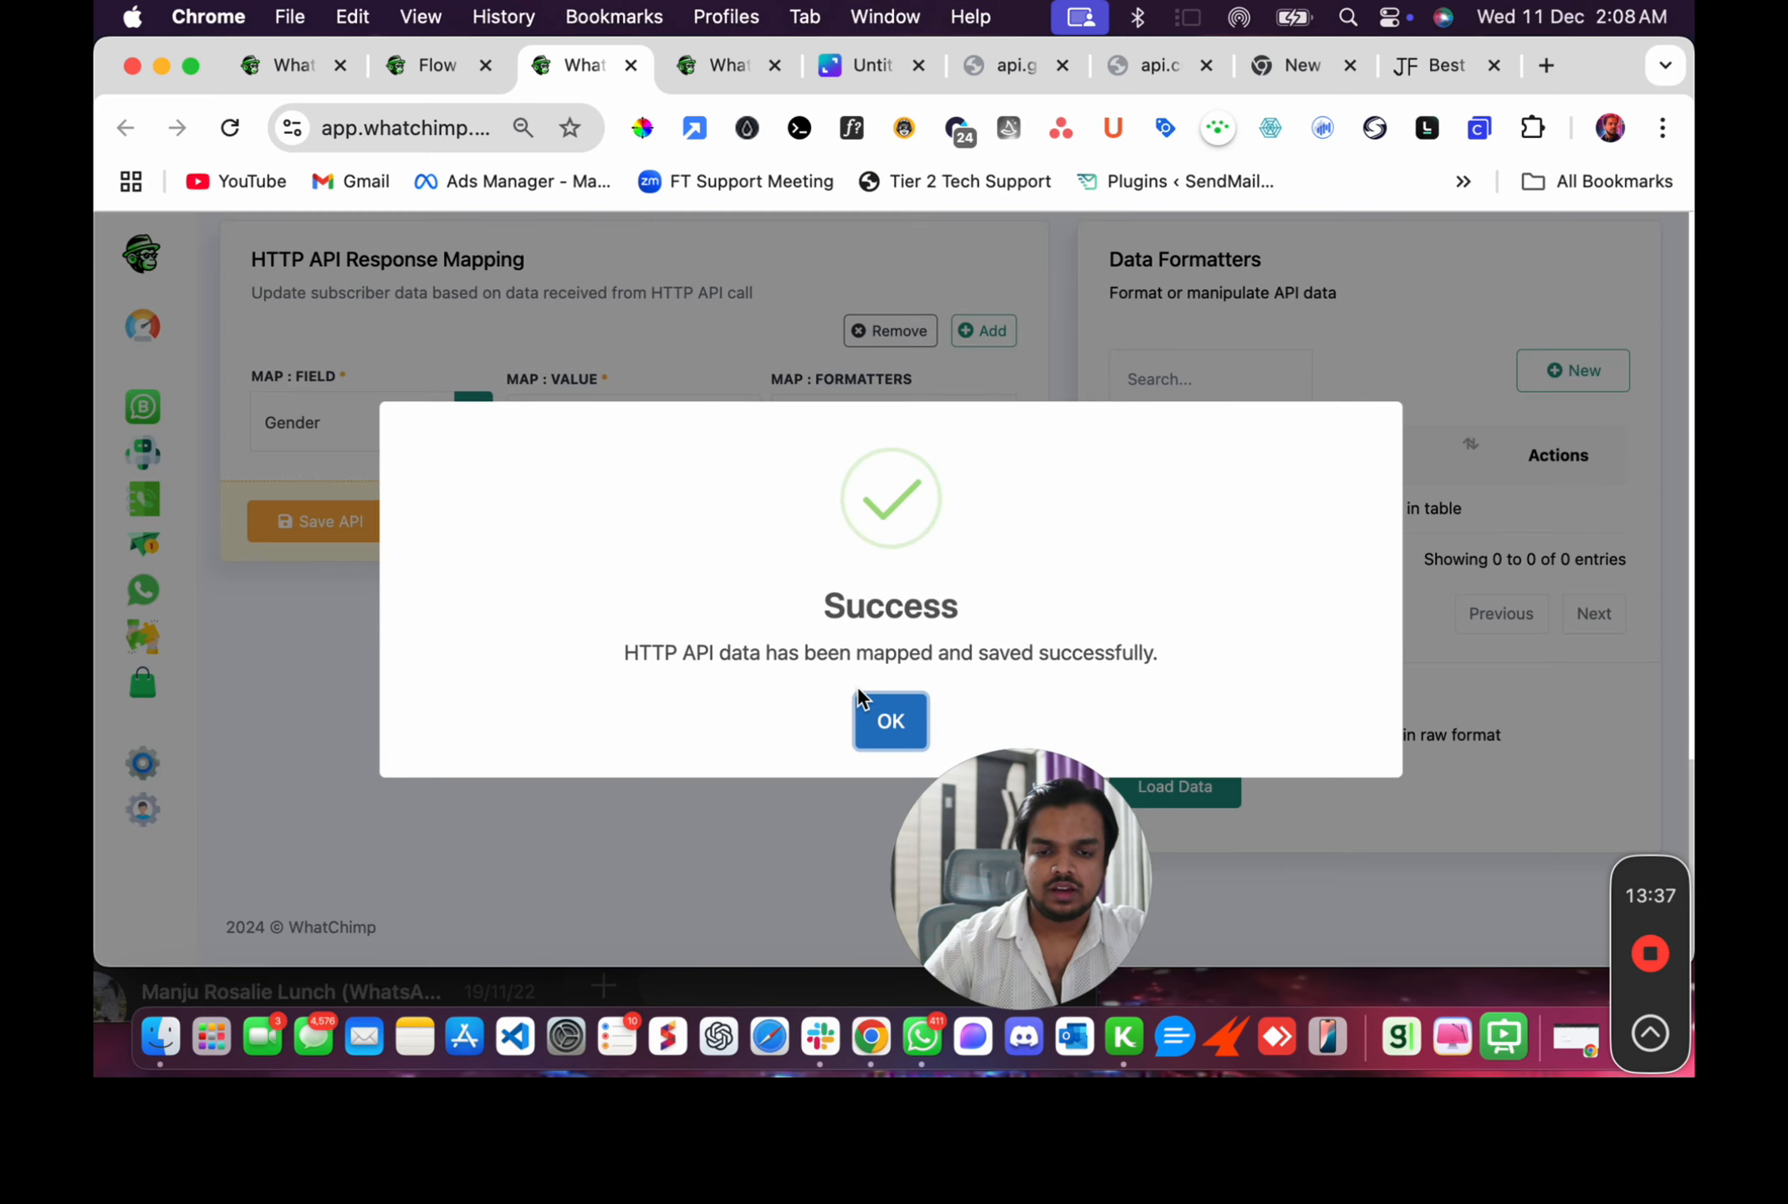
{"action": "left_click", "coordinate": [888, 724]}
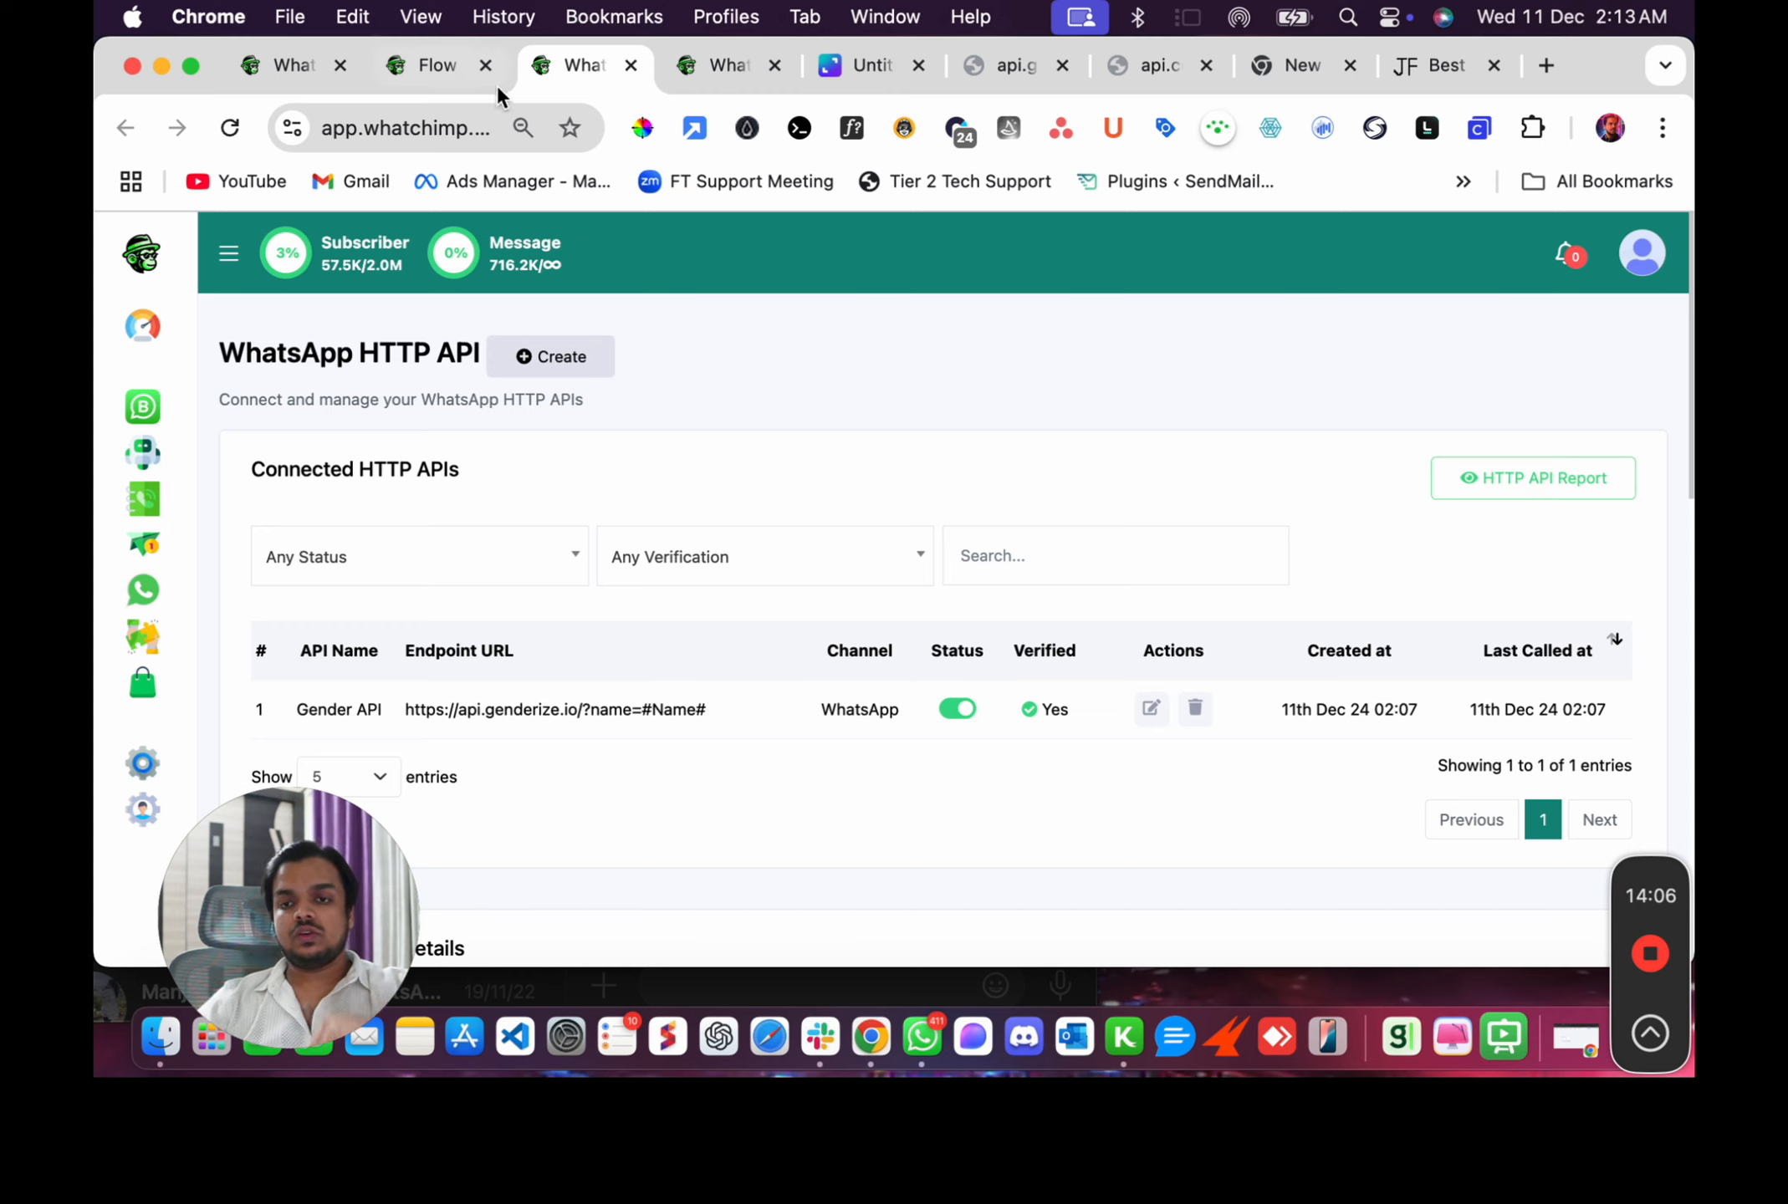
Refresh the HTTP API list in the flow's HTTP API node, select Gender API : GET and save the node.
{"action": "left_click", "coordinate": [447, 77]}
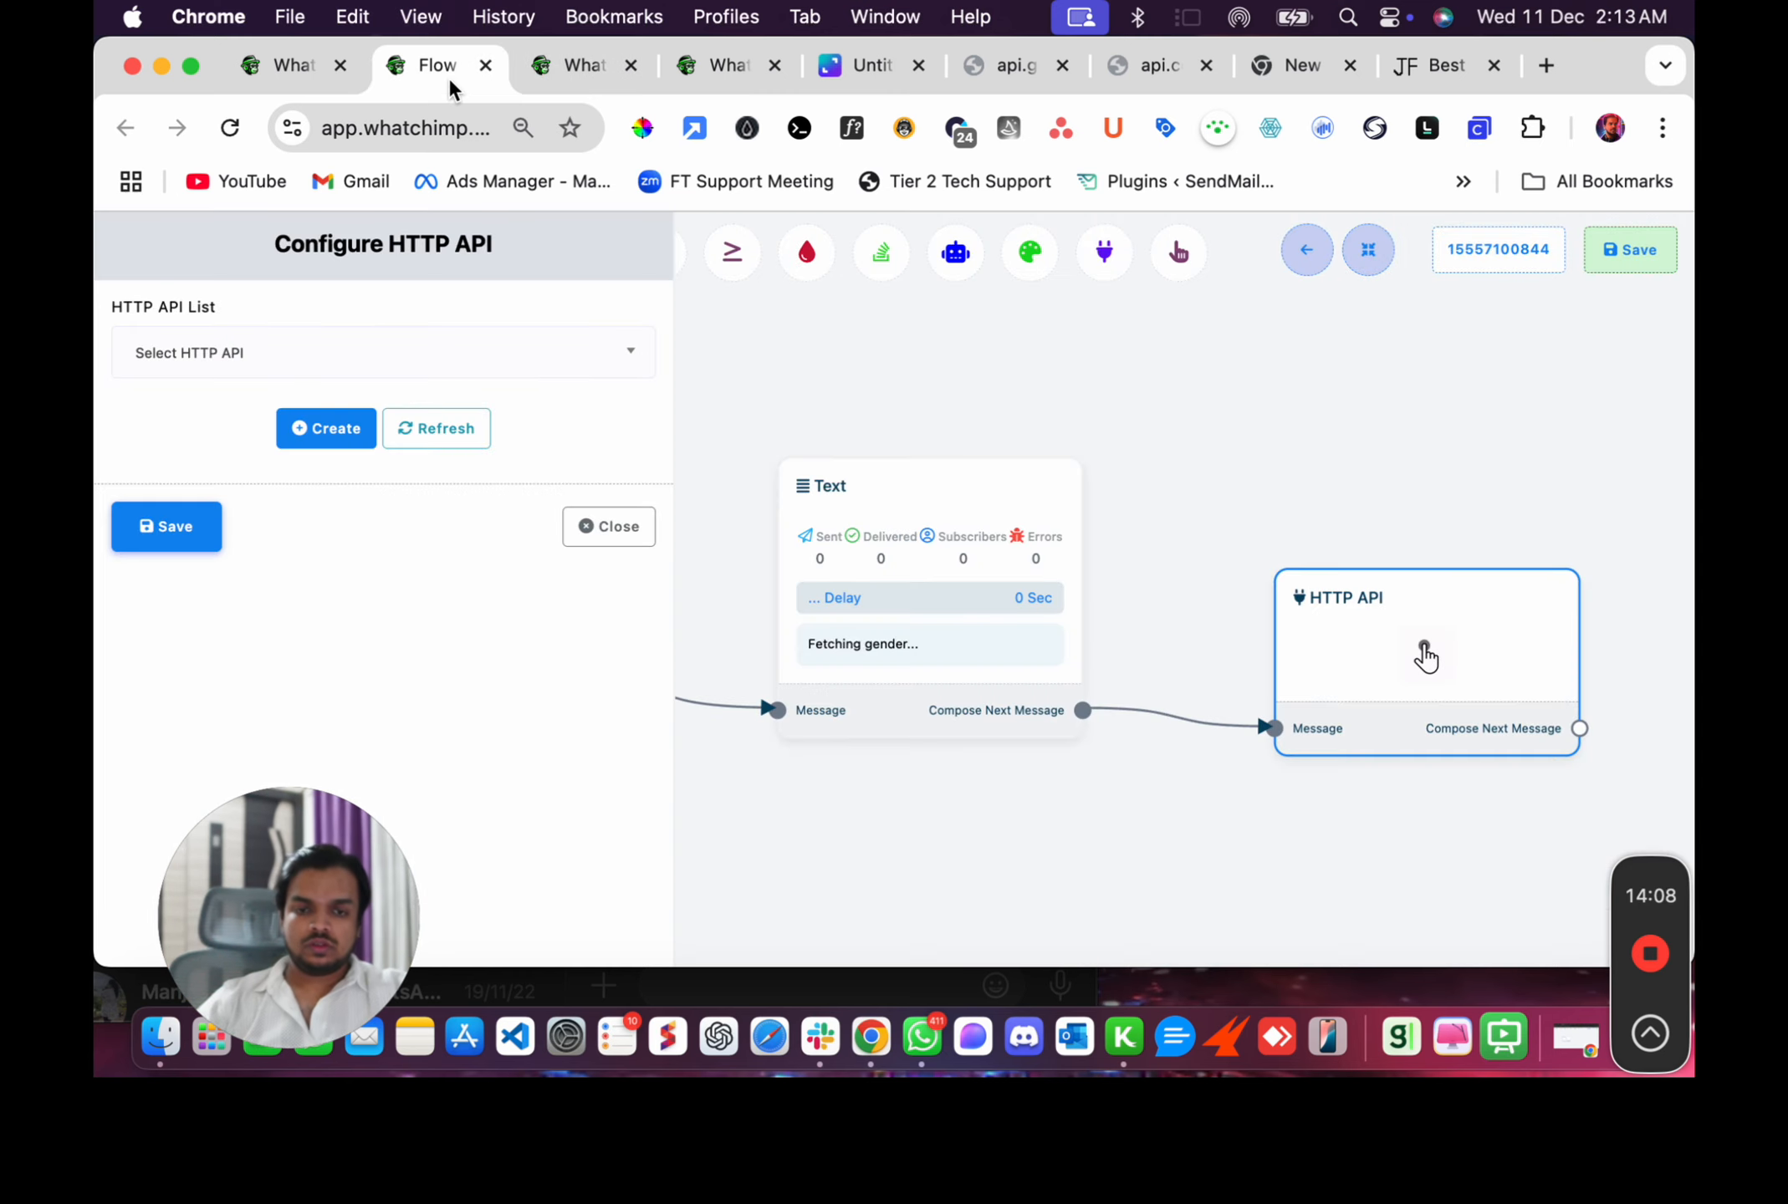
{"action": "left_click", "coordinate": [470, 436]}
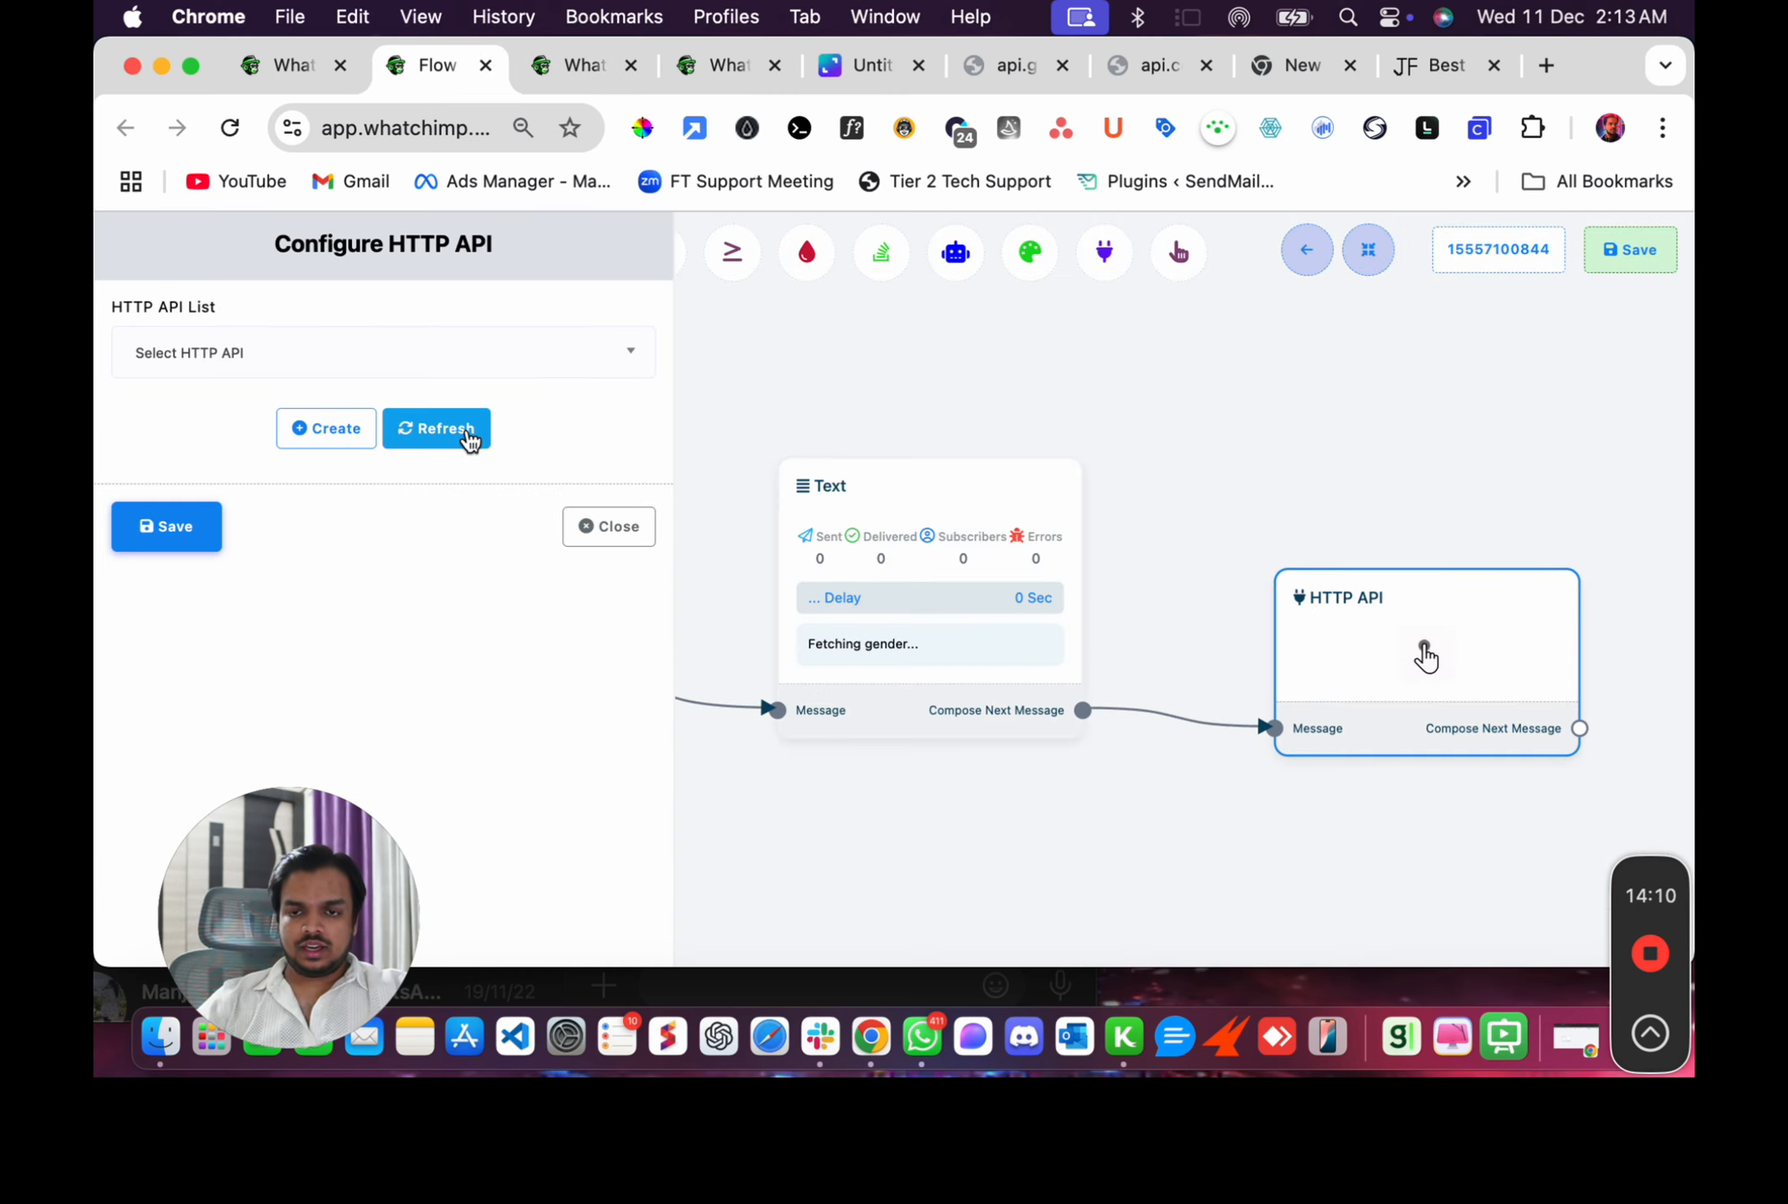
{"action": "left_click", "coordinate": [494, 376]}
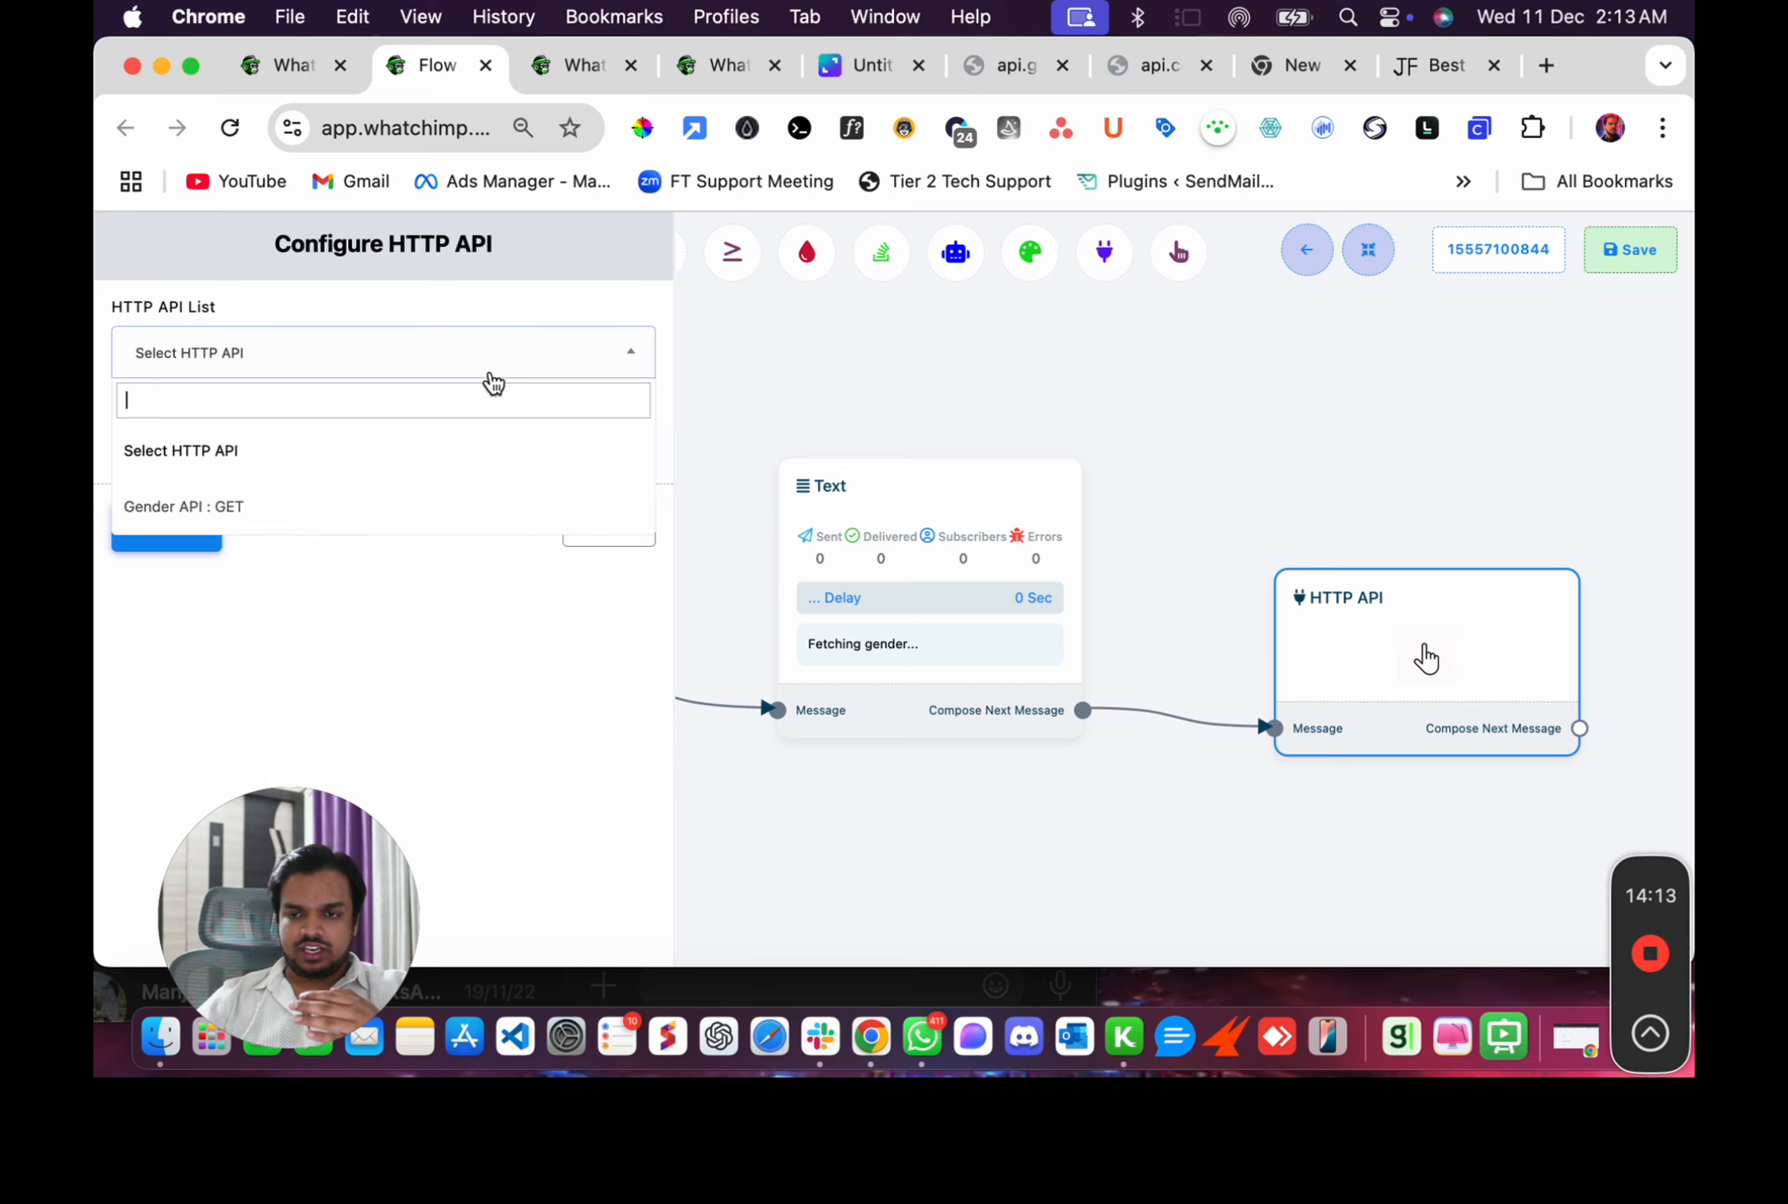
{"action": "left_click", "coordinate": [173, 507]}
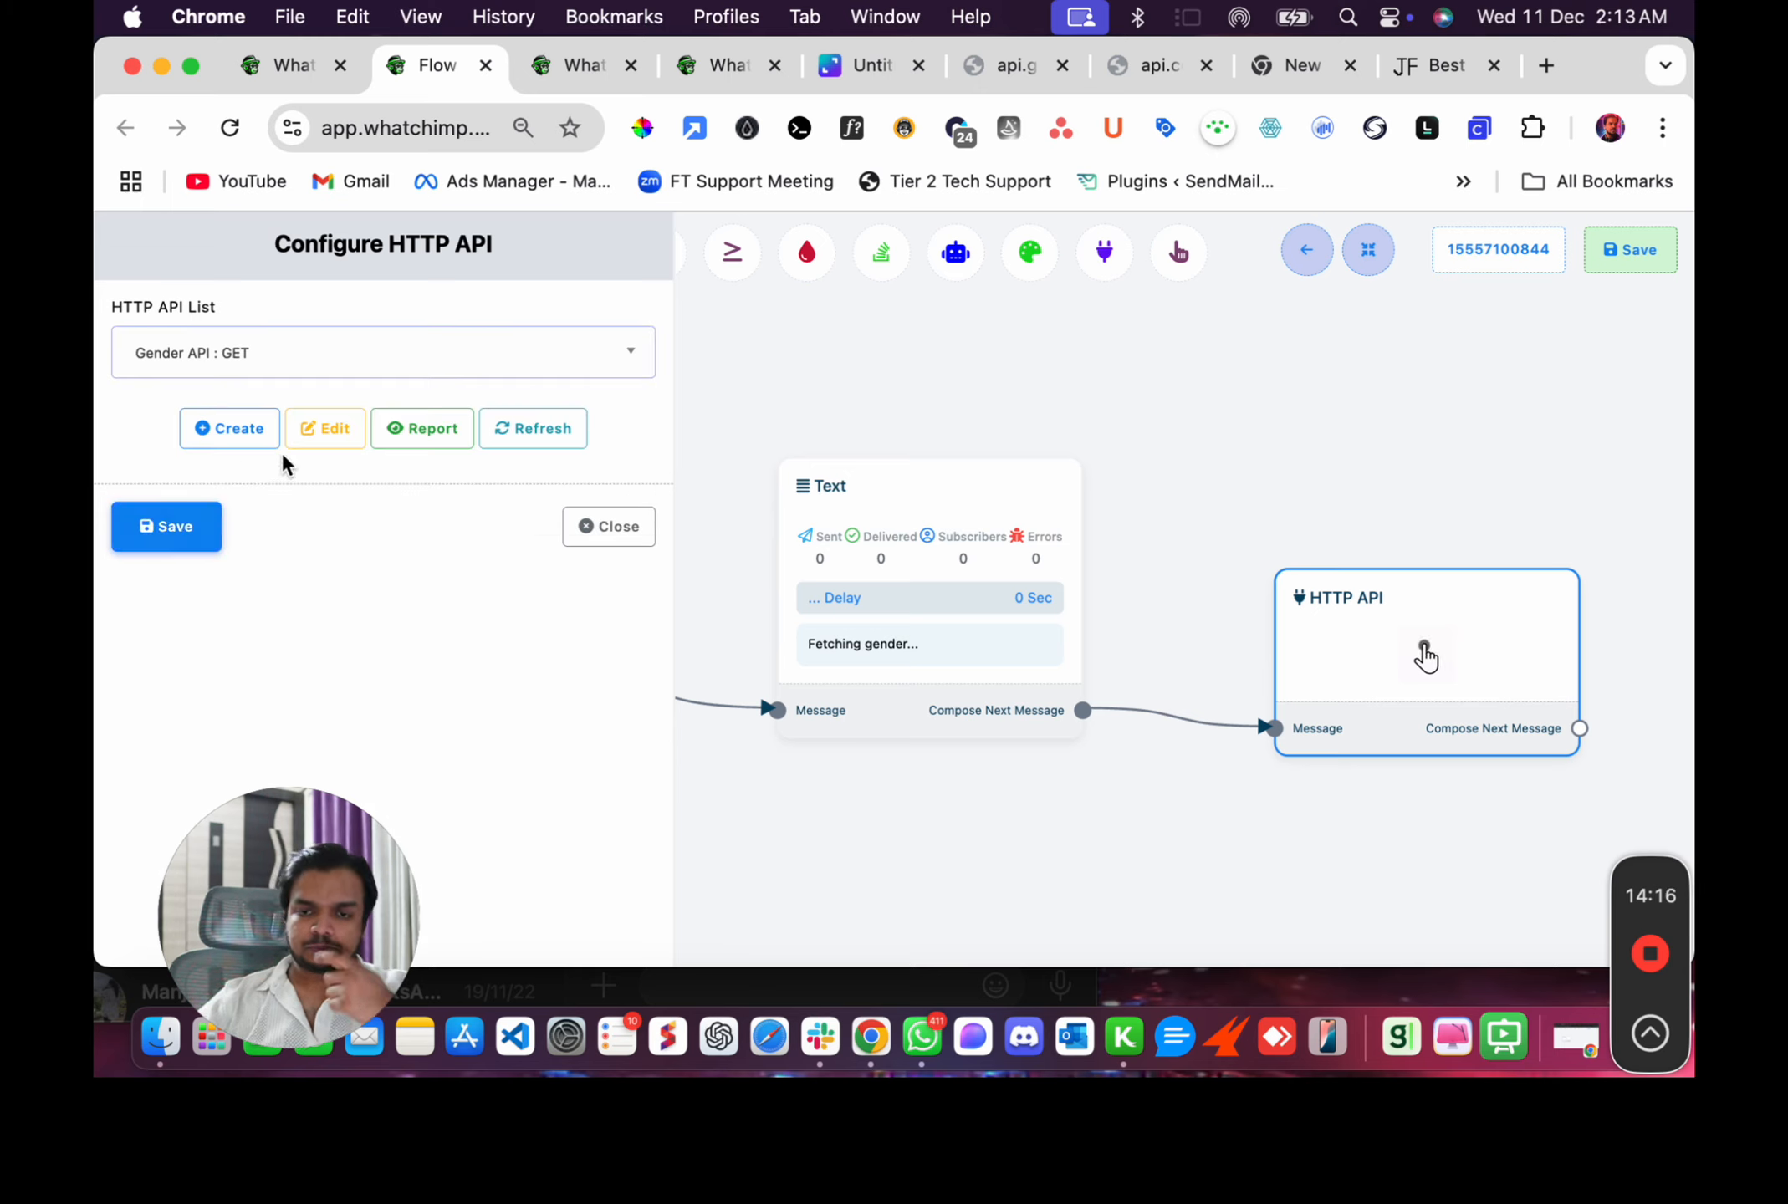
{"action": "left_click", "coordinate": [170, 525]}
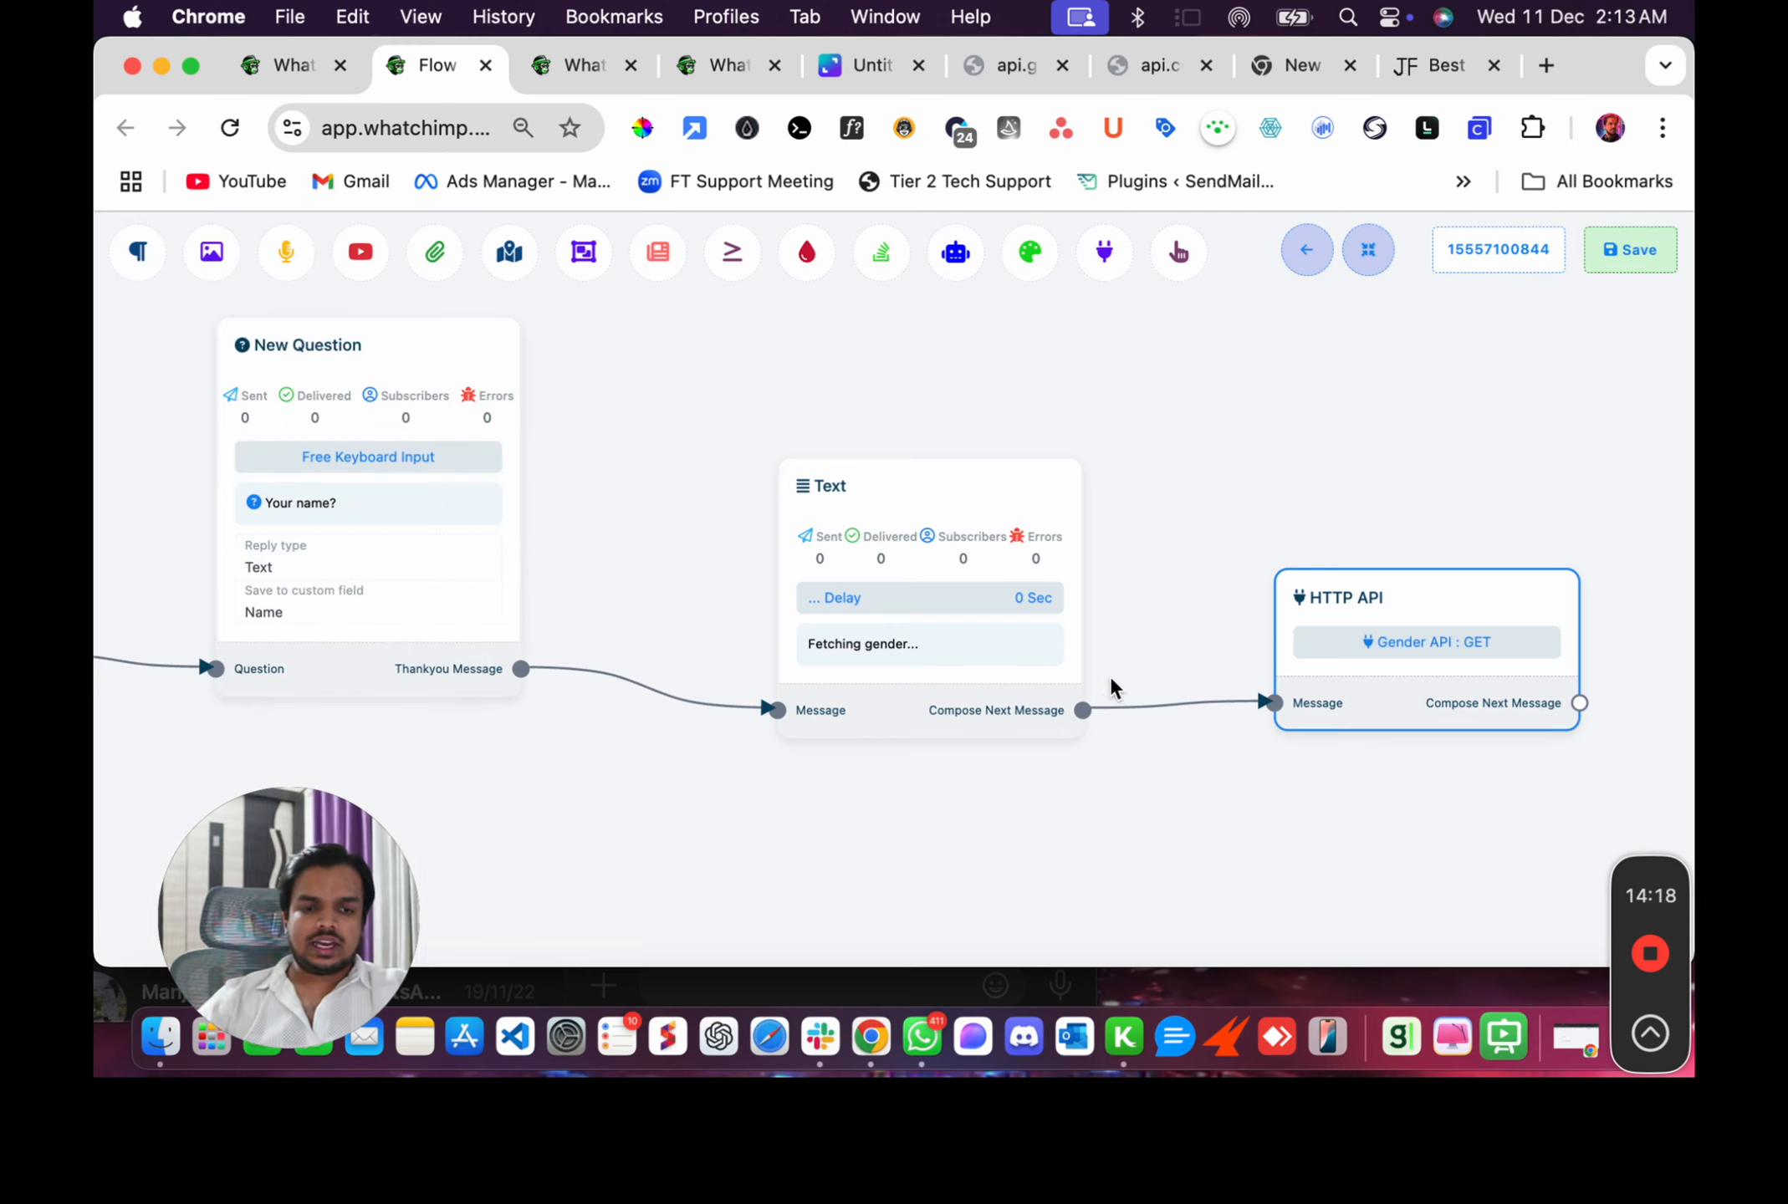
Add a new Text node after the HTTP API node and open it for editing.
{"action": "left_click_drag", "start_coordinate": [1109, 797], "coordinate": [439, 786]}
{"action": "left_click_drag", "start_coordinate": [847, 698], "coordinate": [987, 572]}
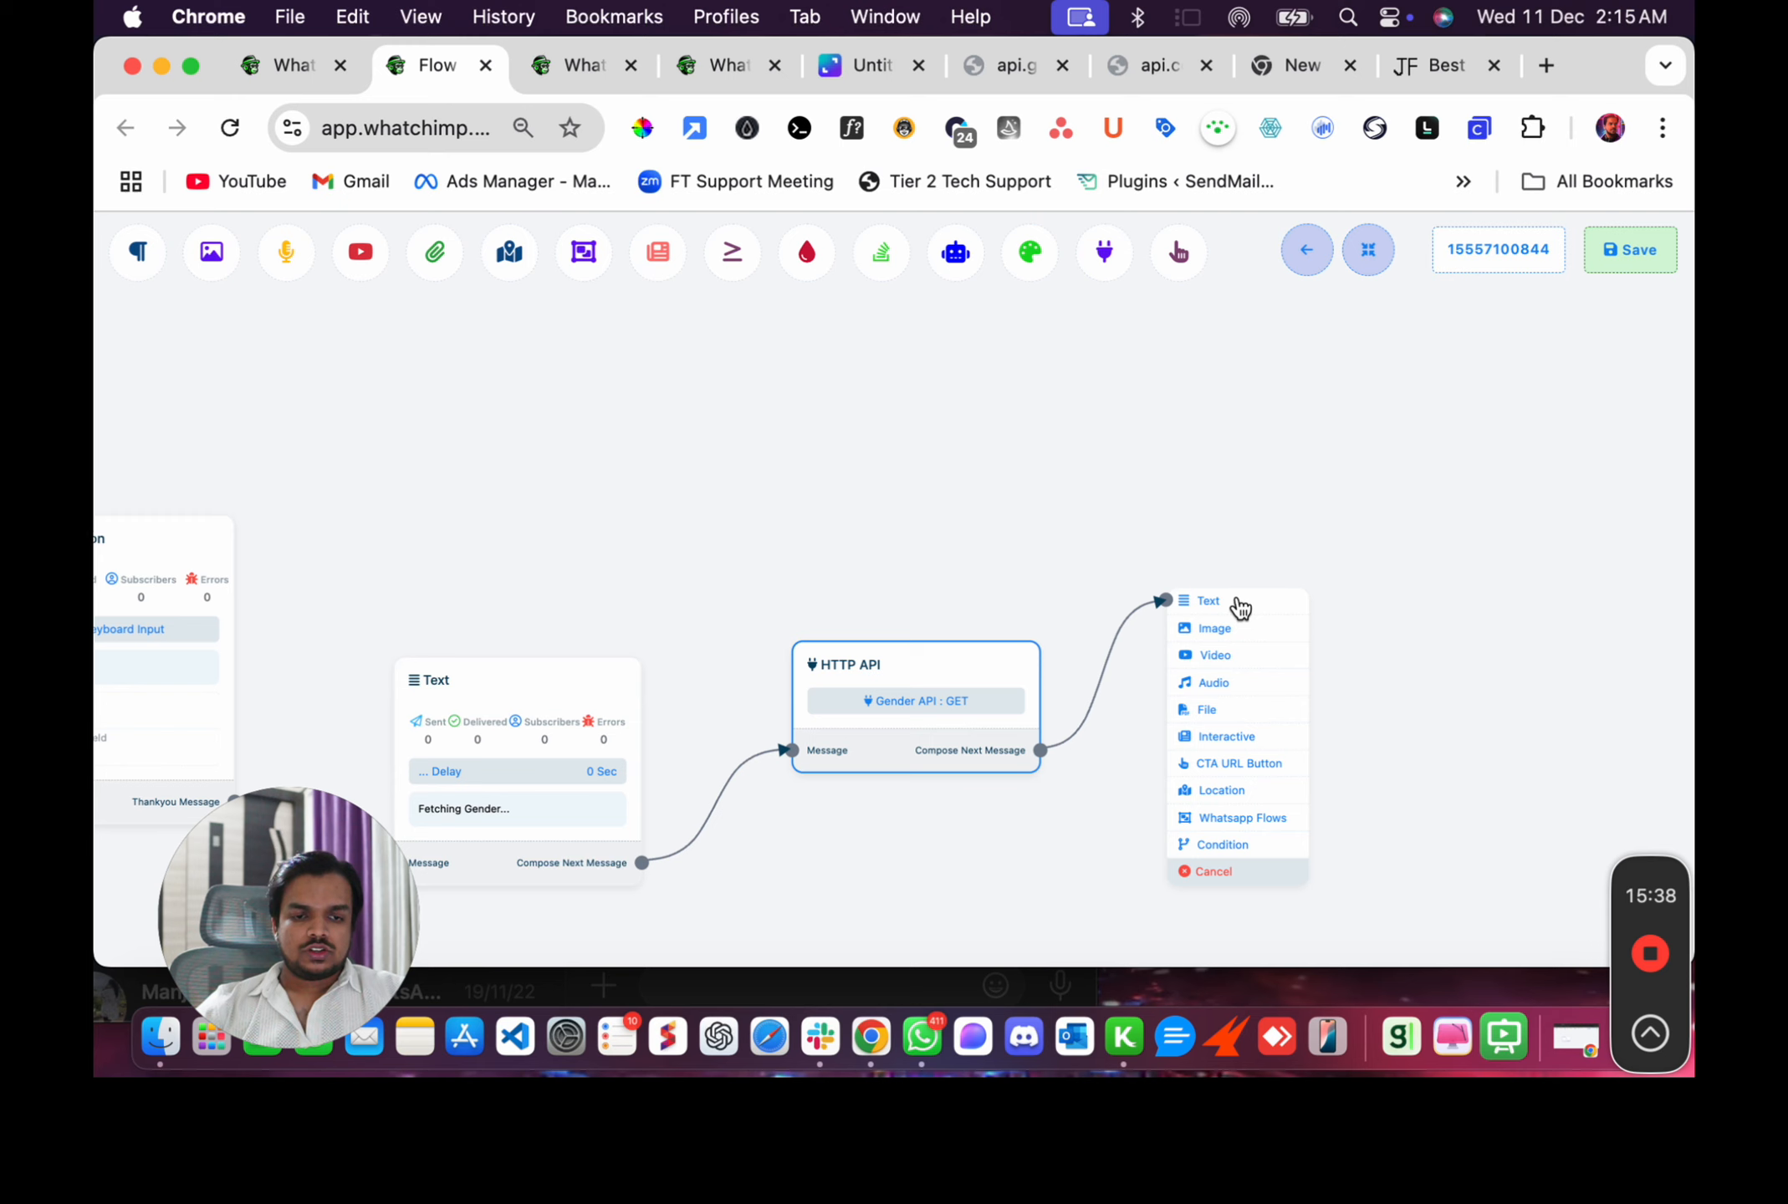
{"action": "left_click", "coordinate": [1208, 600]}
{"action": "double_click", "coordinate": [1361, 726]}
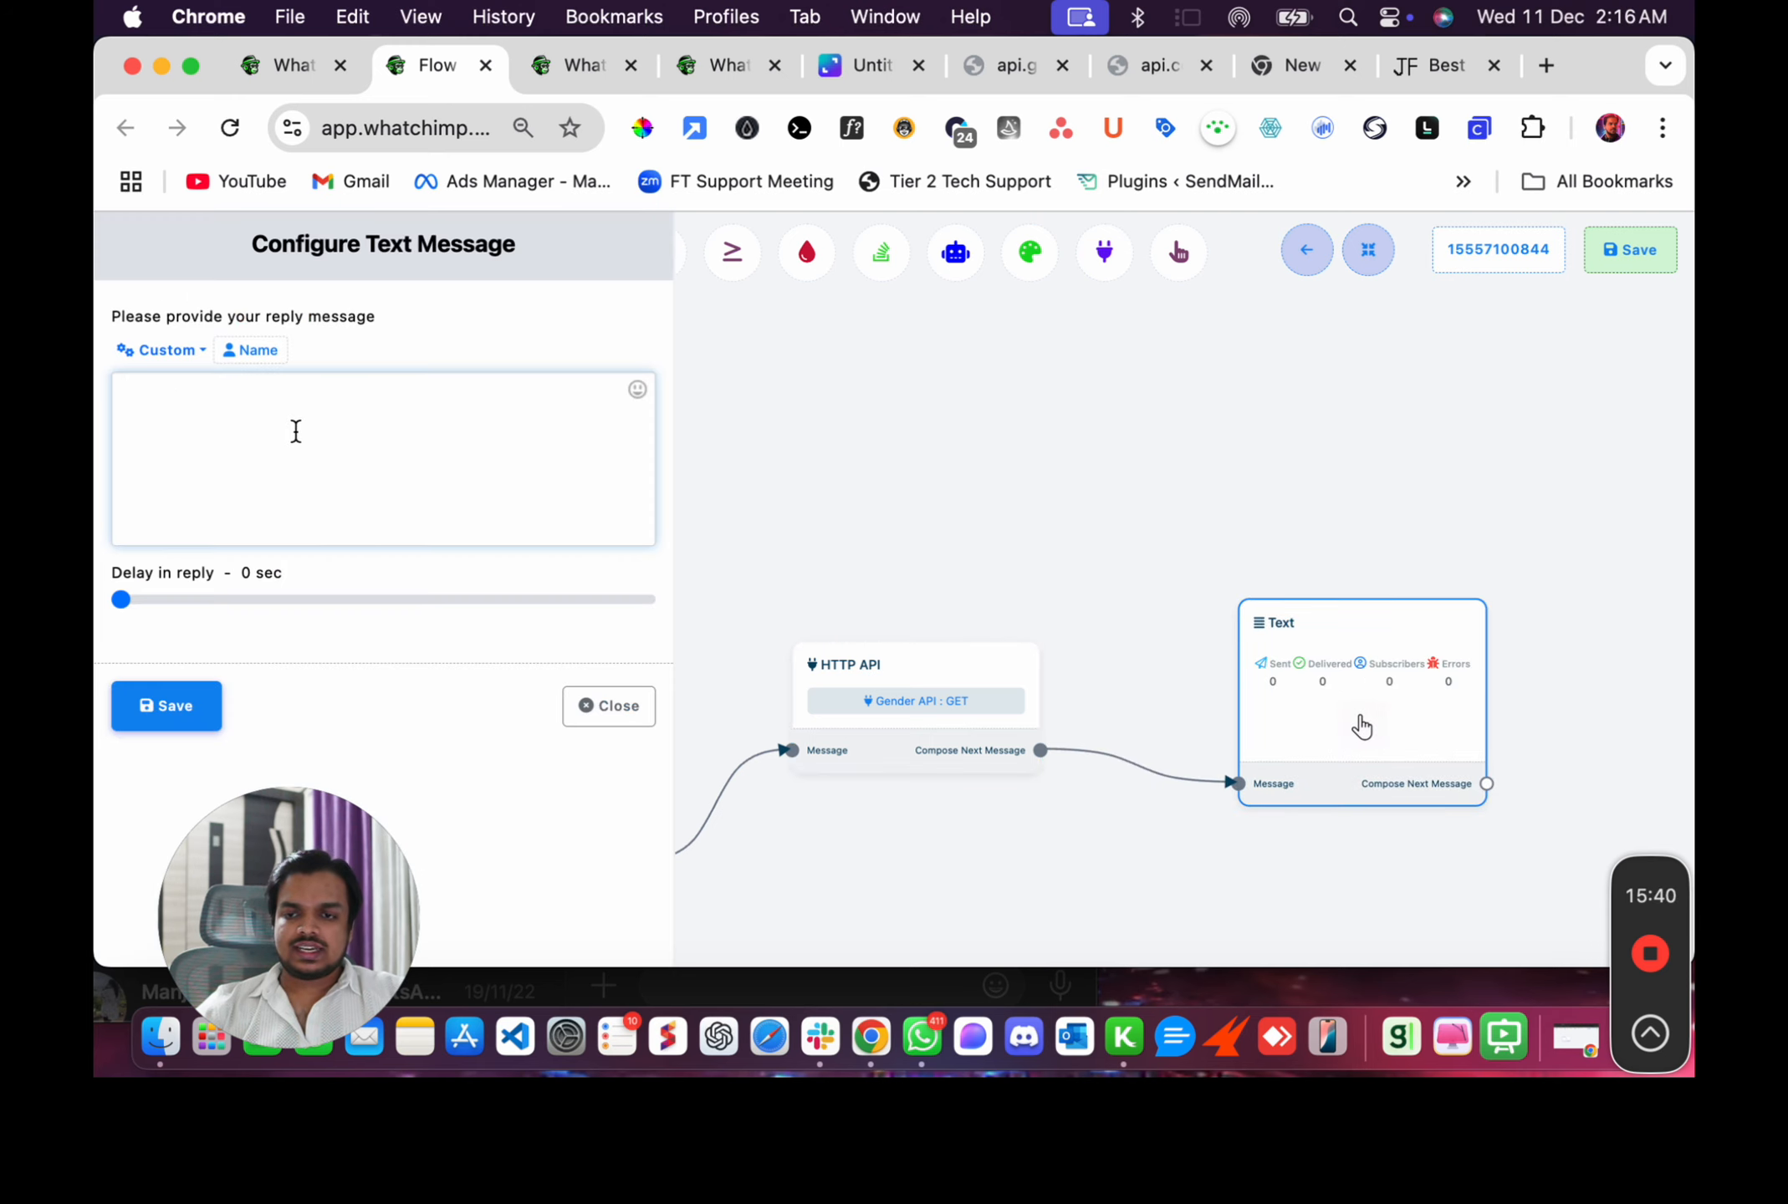
Start the reply message with the Name variable followed by the text 's gender is.
{"action": "left_click", "coordinate": [167, 351]}
{"action": "scroll", "coordinate": [170, 552], "scroll_direction": "down", "scroll_amount": 2}
{"action": "scroll", "coordinate": [167, 552], "scroll_direction": "down", "scroll_amount": 3}
{"action": "left_click", "coordinate": [173, 539]}
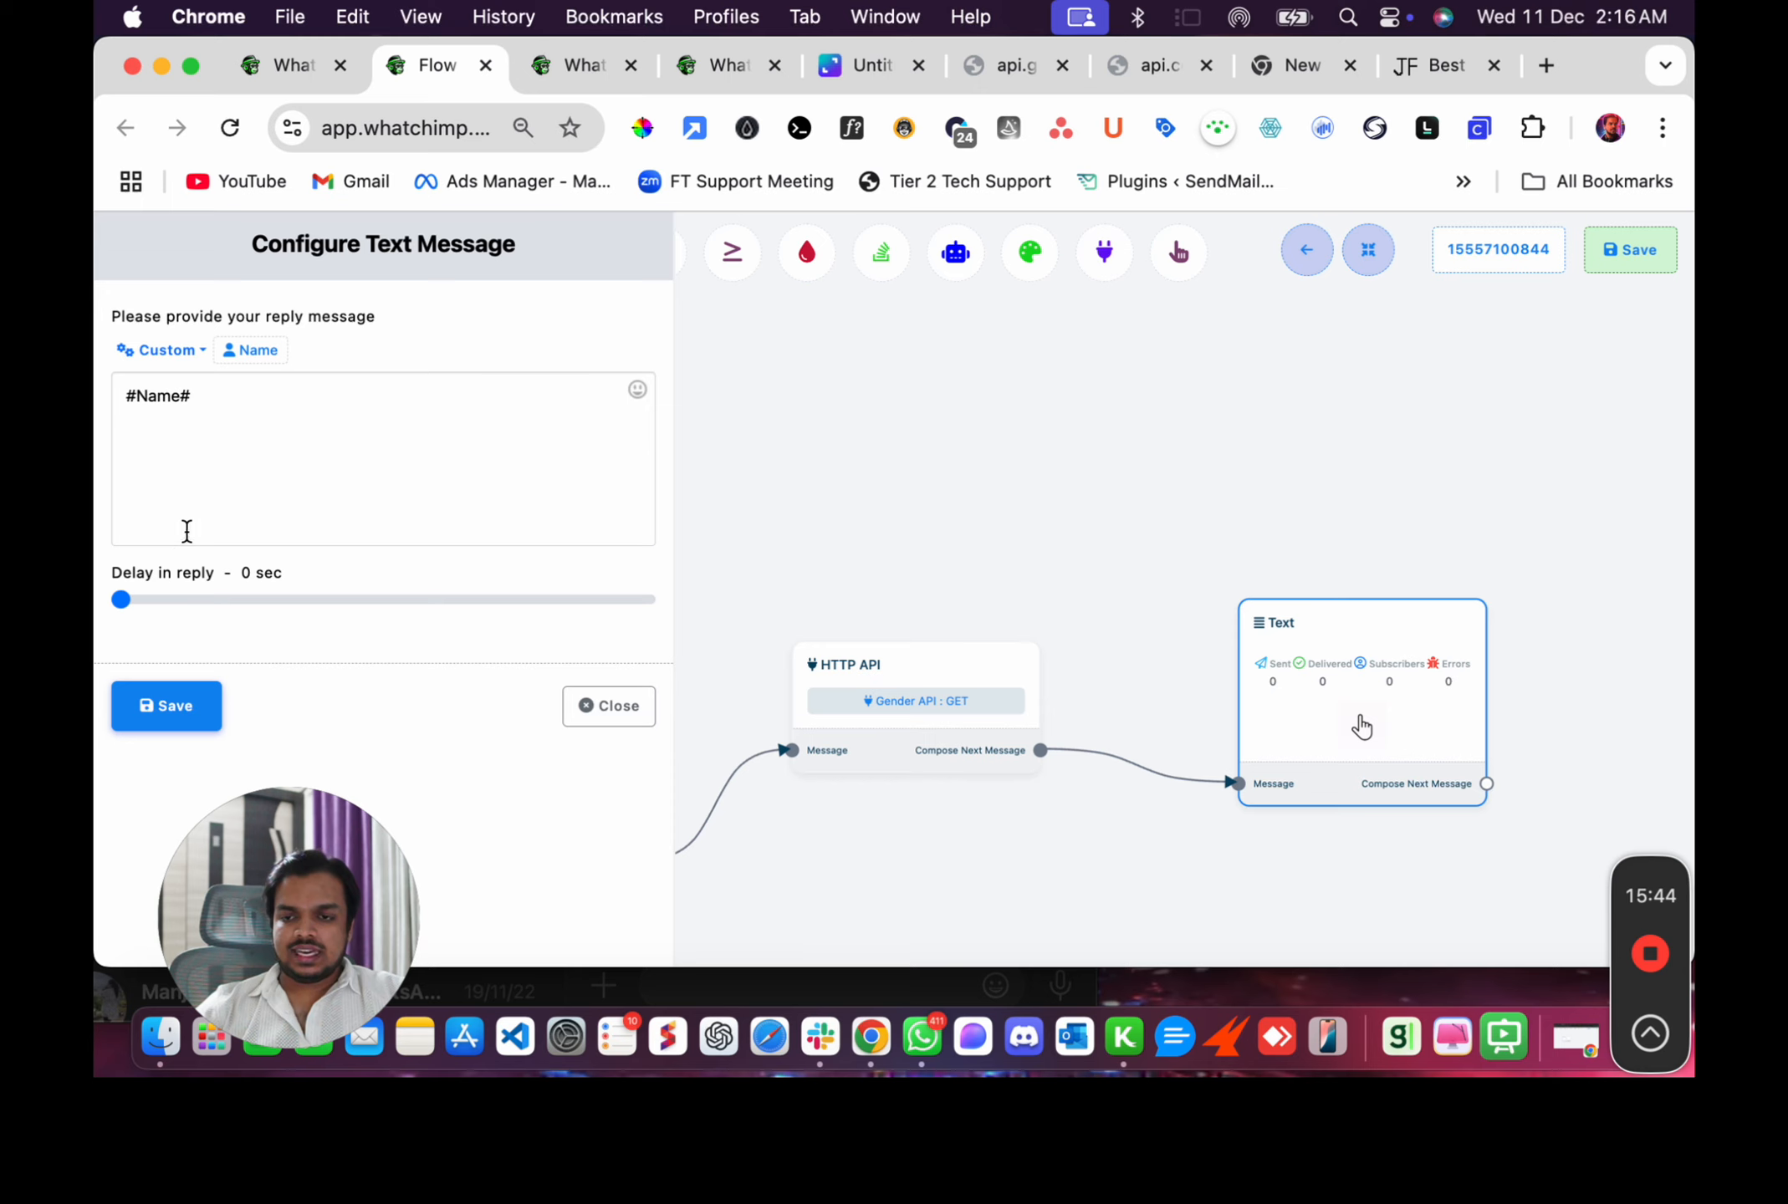
{"action": "left_click", "coordinate": [267, 413]}
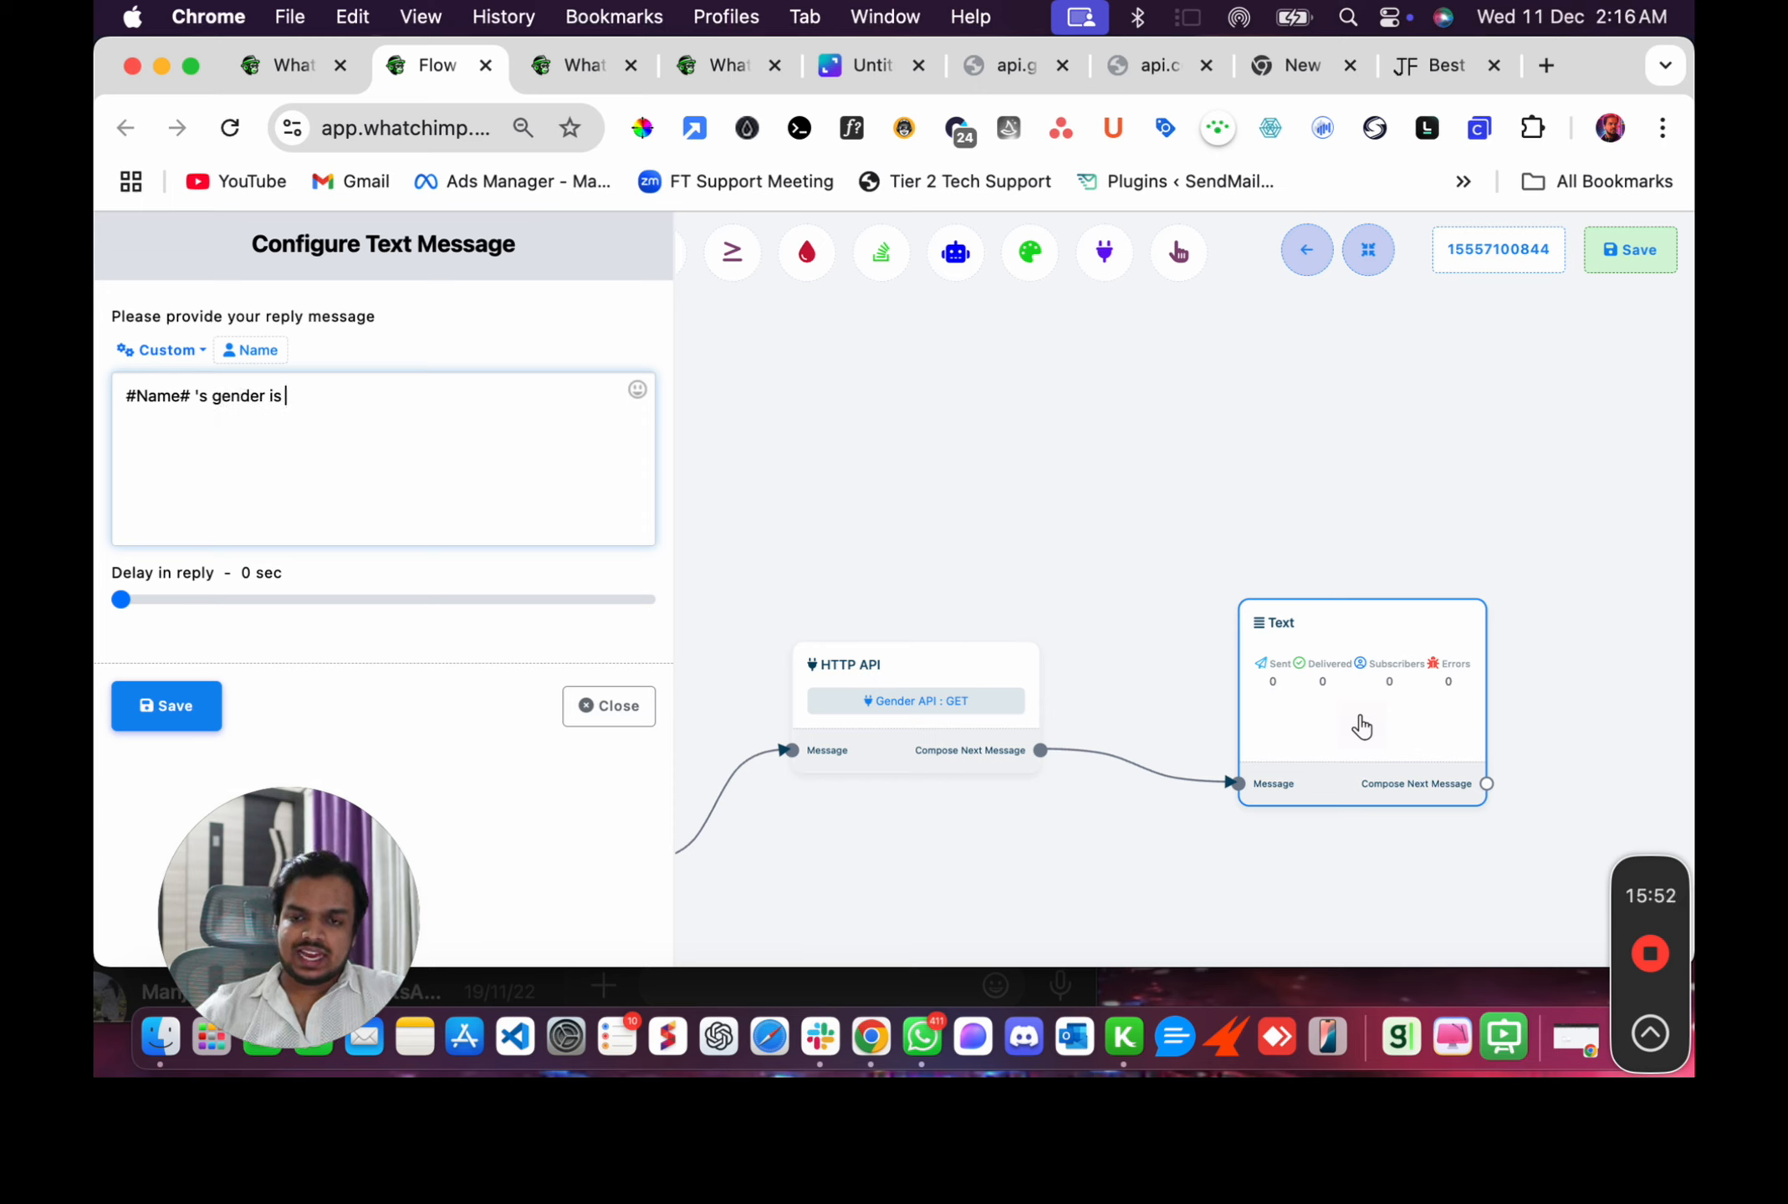
Insert the Gender custom field after the text in the reply message.
{"action": "left_click", "coordinate": [205, 351]}
{"action": "scroll", "coordinate": [213, 501], "scroll_direction": "down", "scroll_amount": 3}
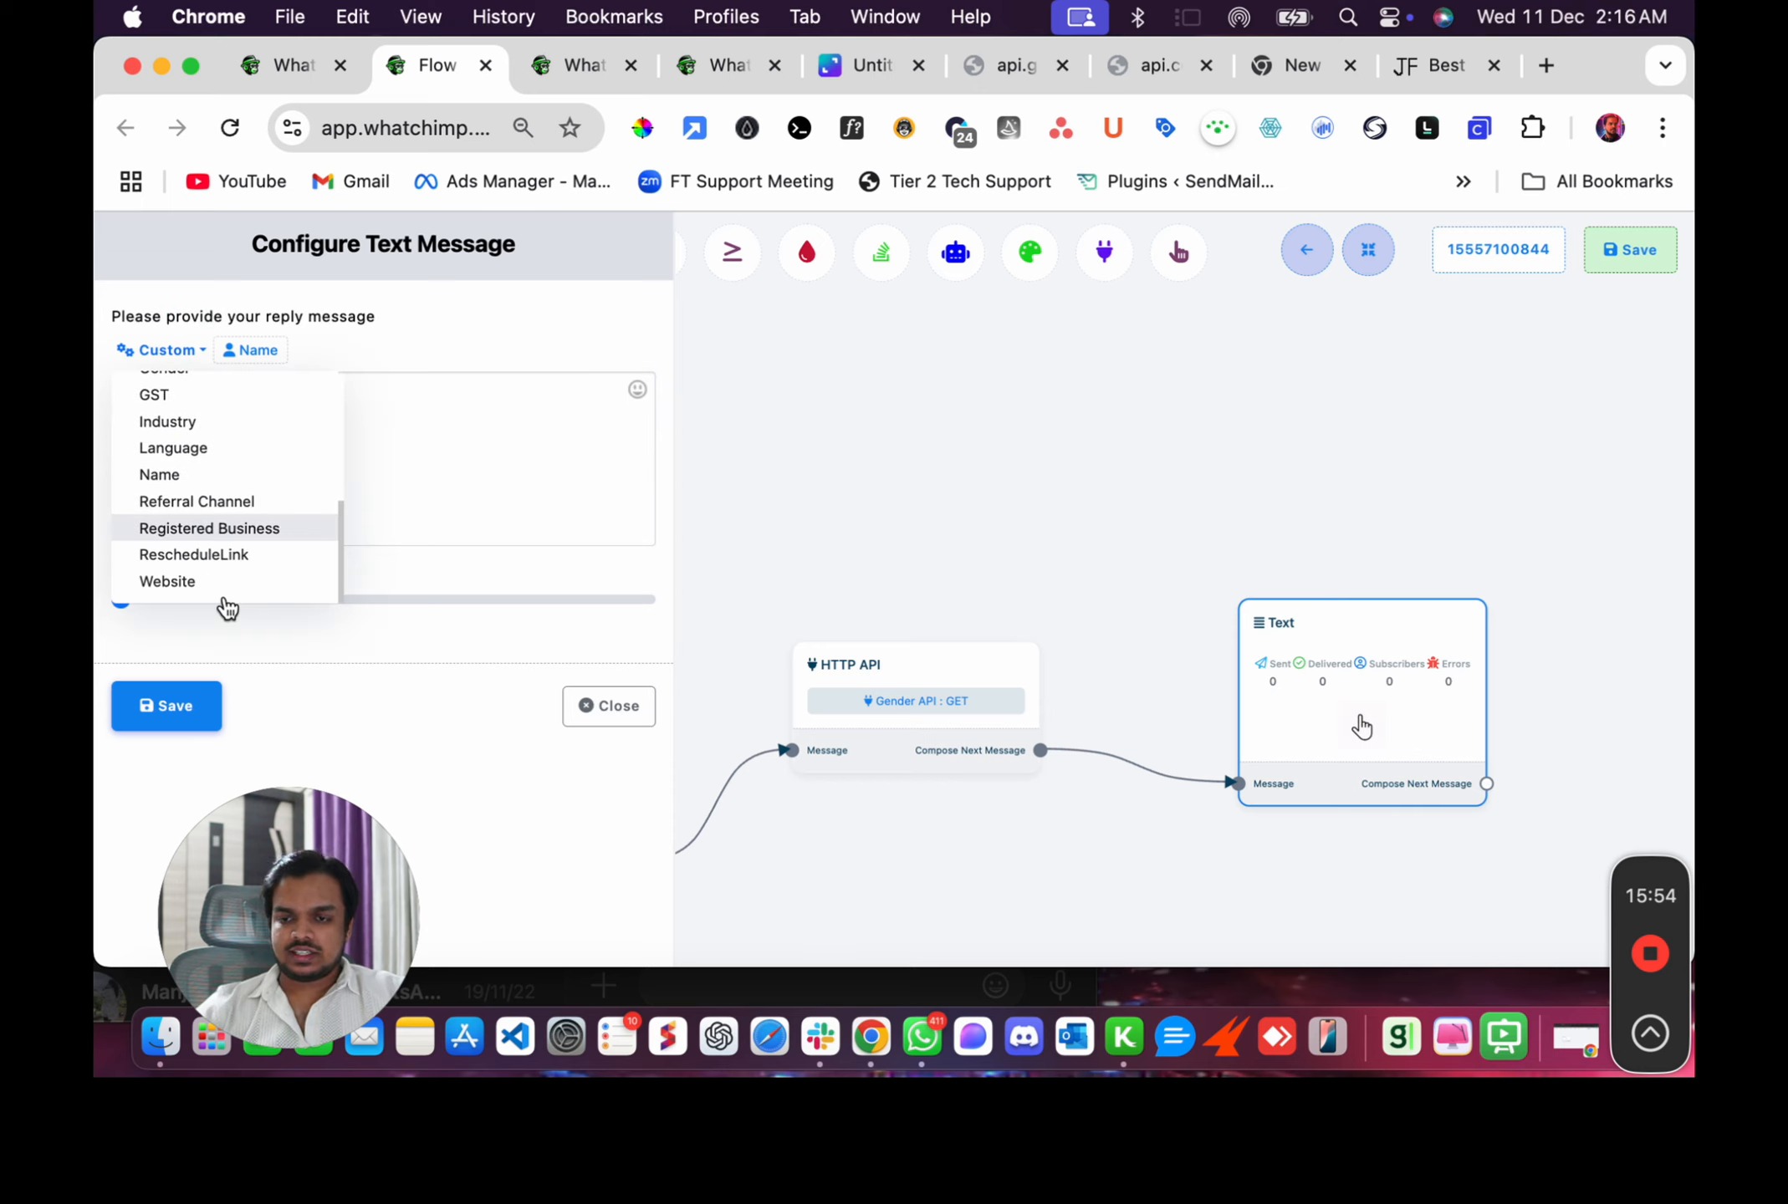
{"action": "scroll", "coordinate": [209, 487], "scroll_direction": "up", "scroll_amount": 5}
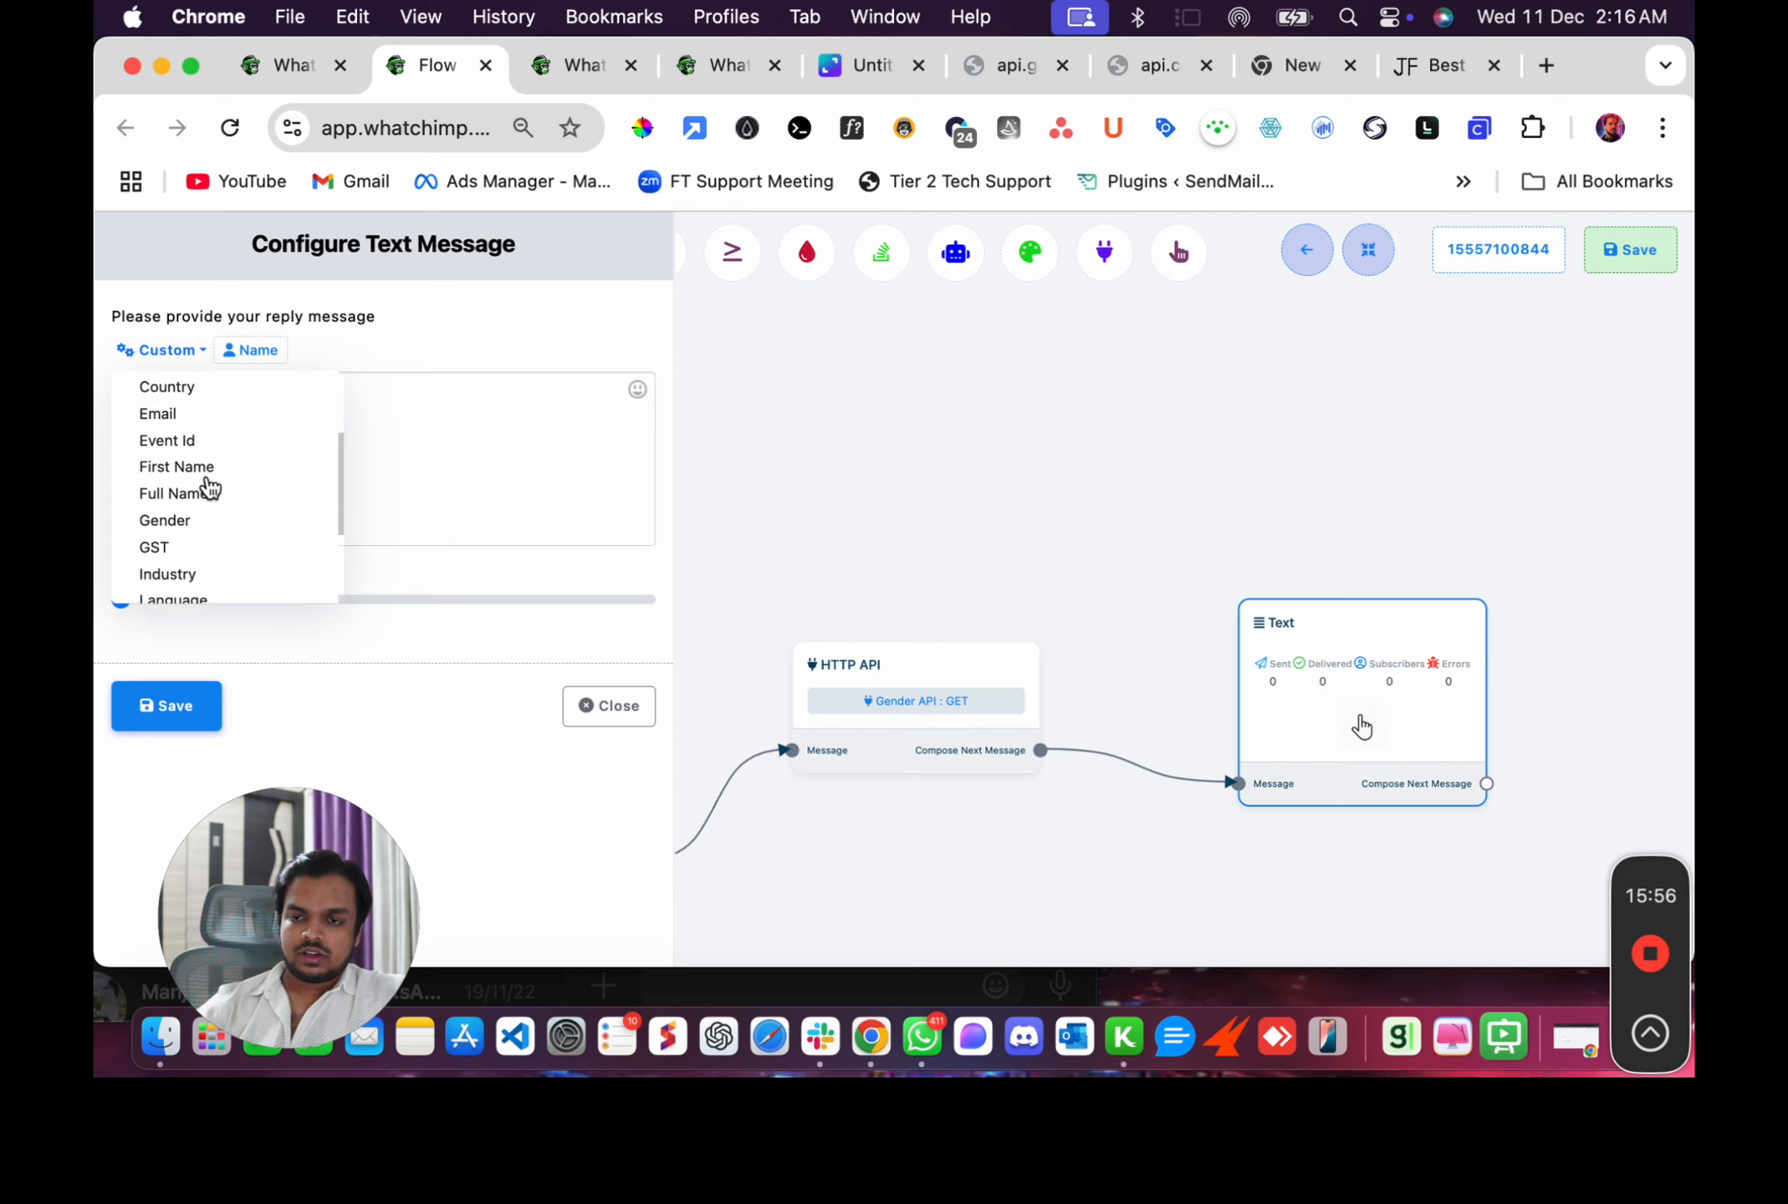
{"action": "scroll", "coordinate": [205, 493], "scroll_direction": "down", "scroll_amount": 4}
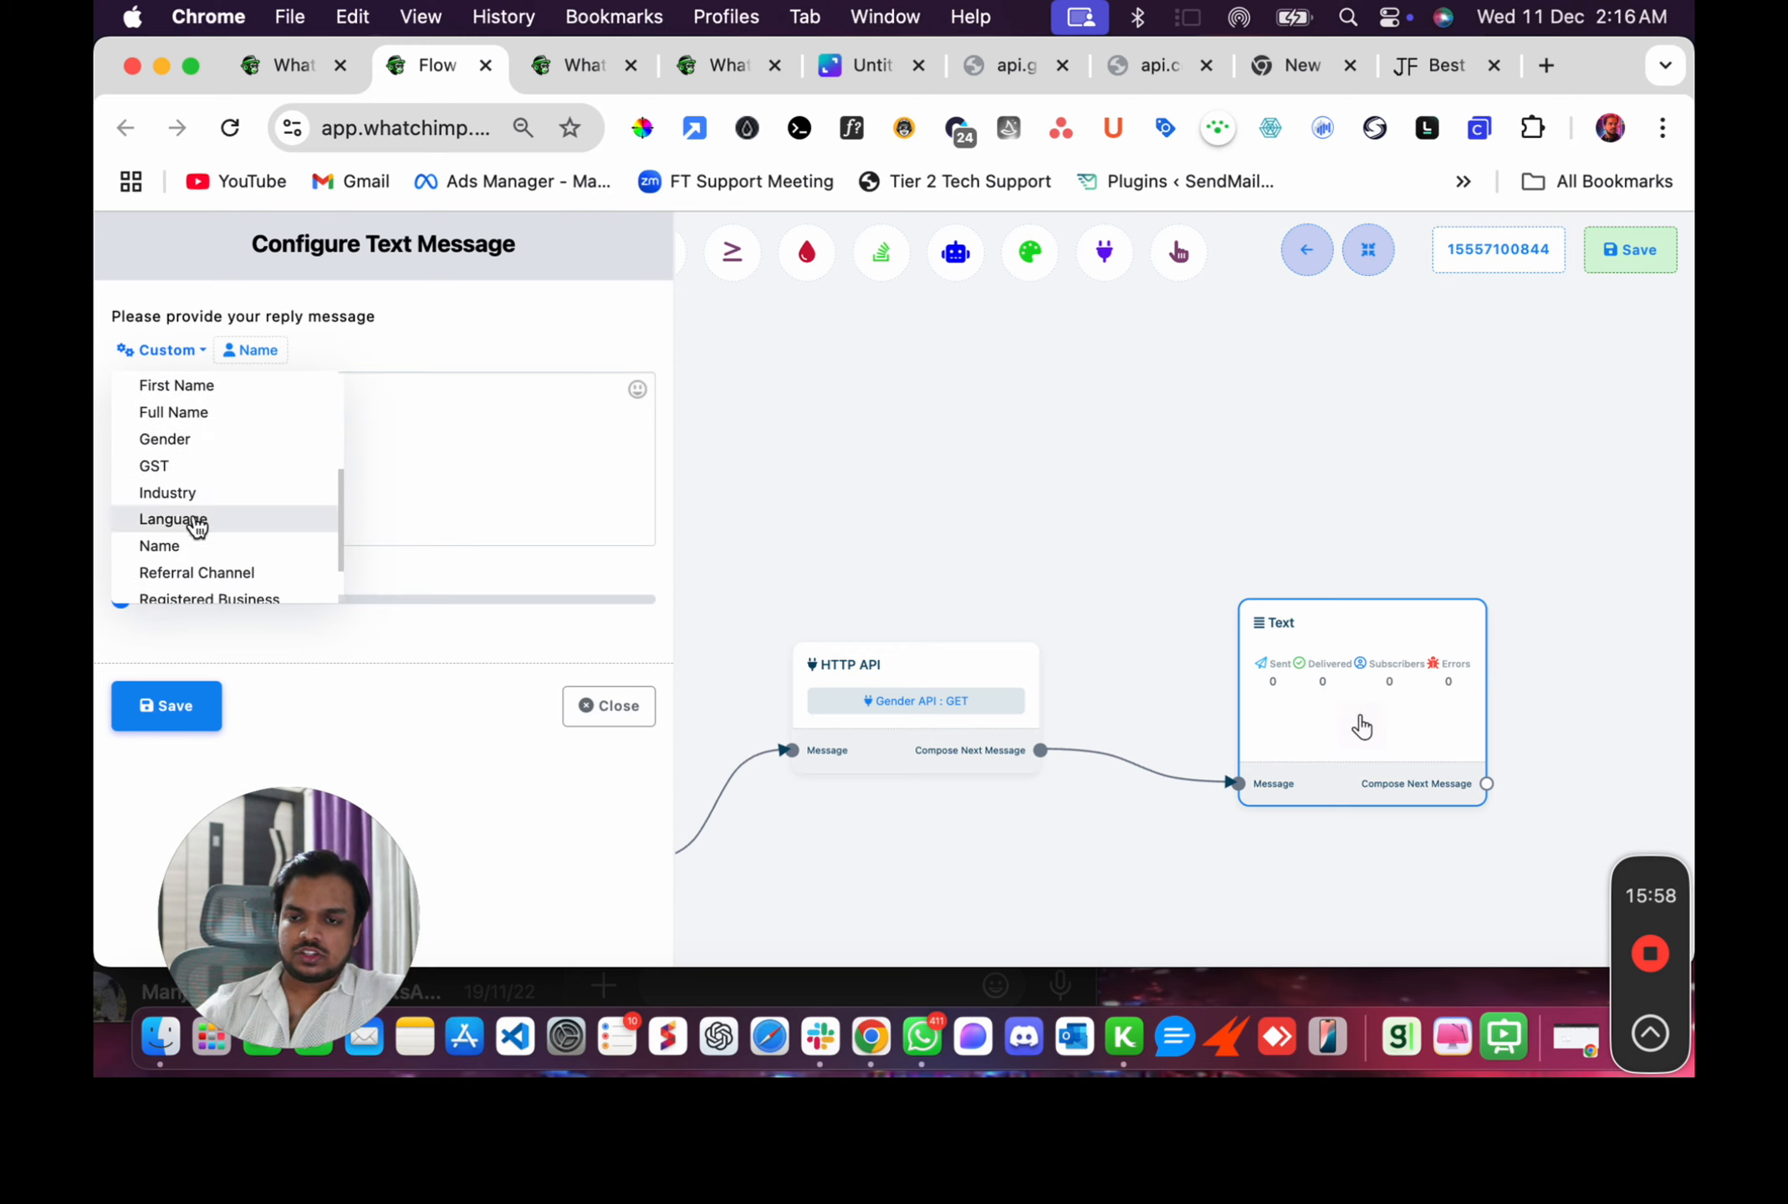
{"action": "scroll", "coordinate": [197, 533], "scroll_direction": "up", "scroll_amount": 5}
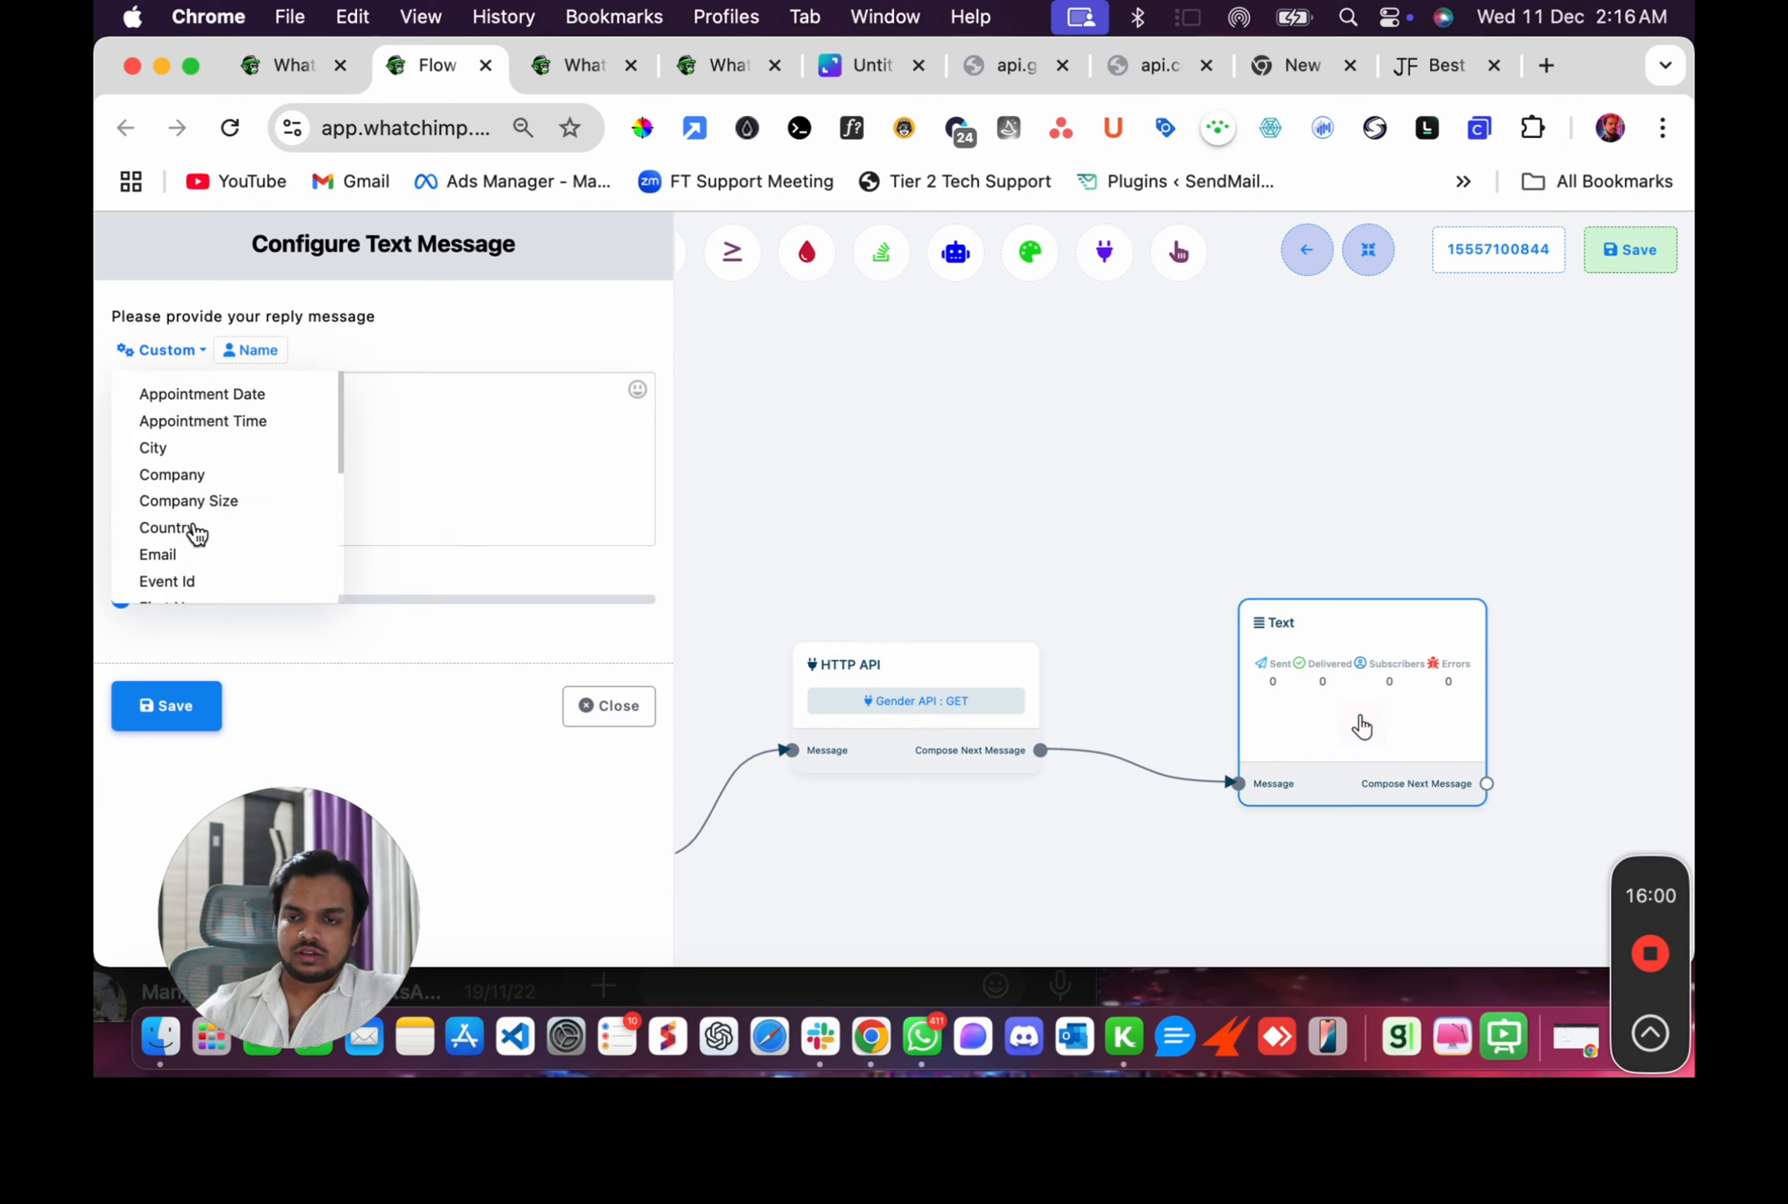
{"action": "scroll", "coordinate": [197, 534], "scroll_direction": "down", "scroll_amount": 3}
{"action": "left_click", "coordinate": [192, 530]}
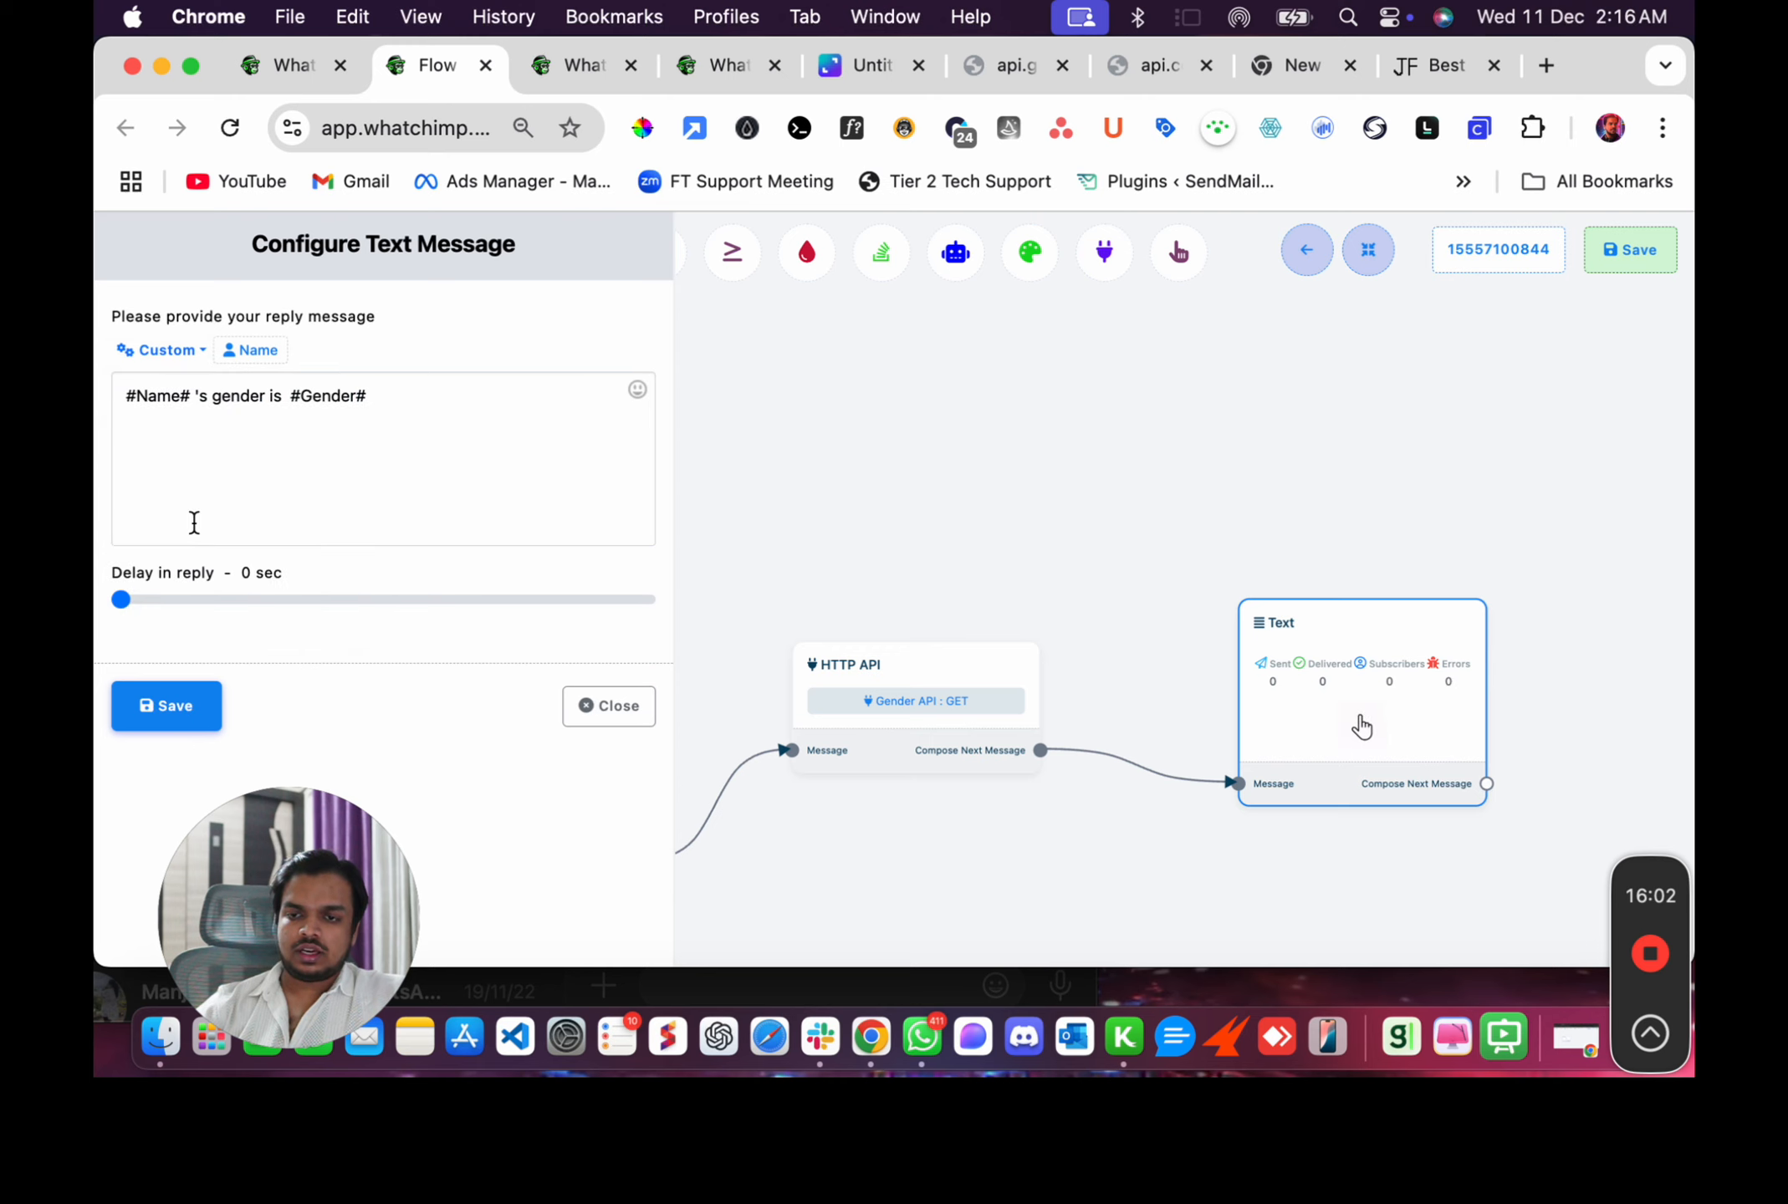
Save the Text node and save the flow.
{"action": "left_click", "coordinate": [155, 719]}
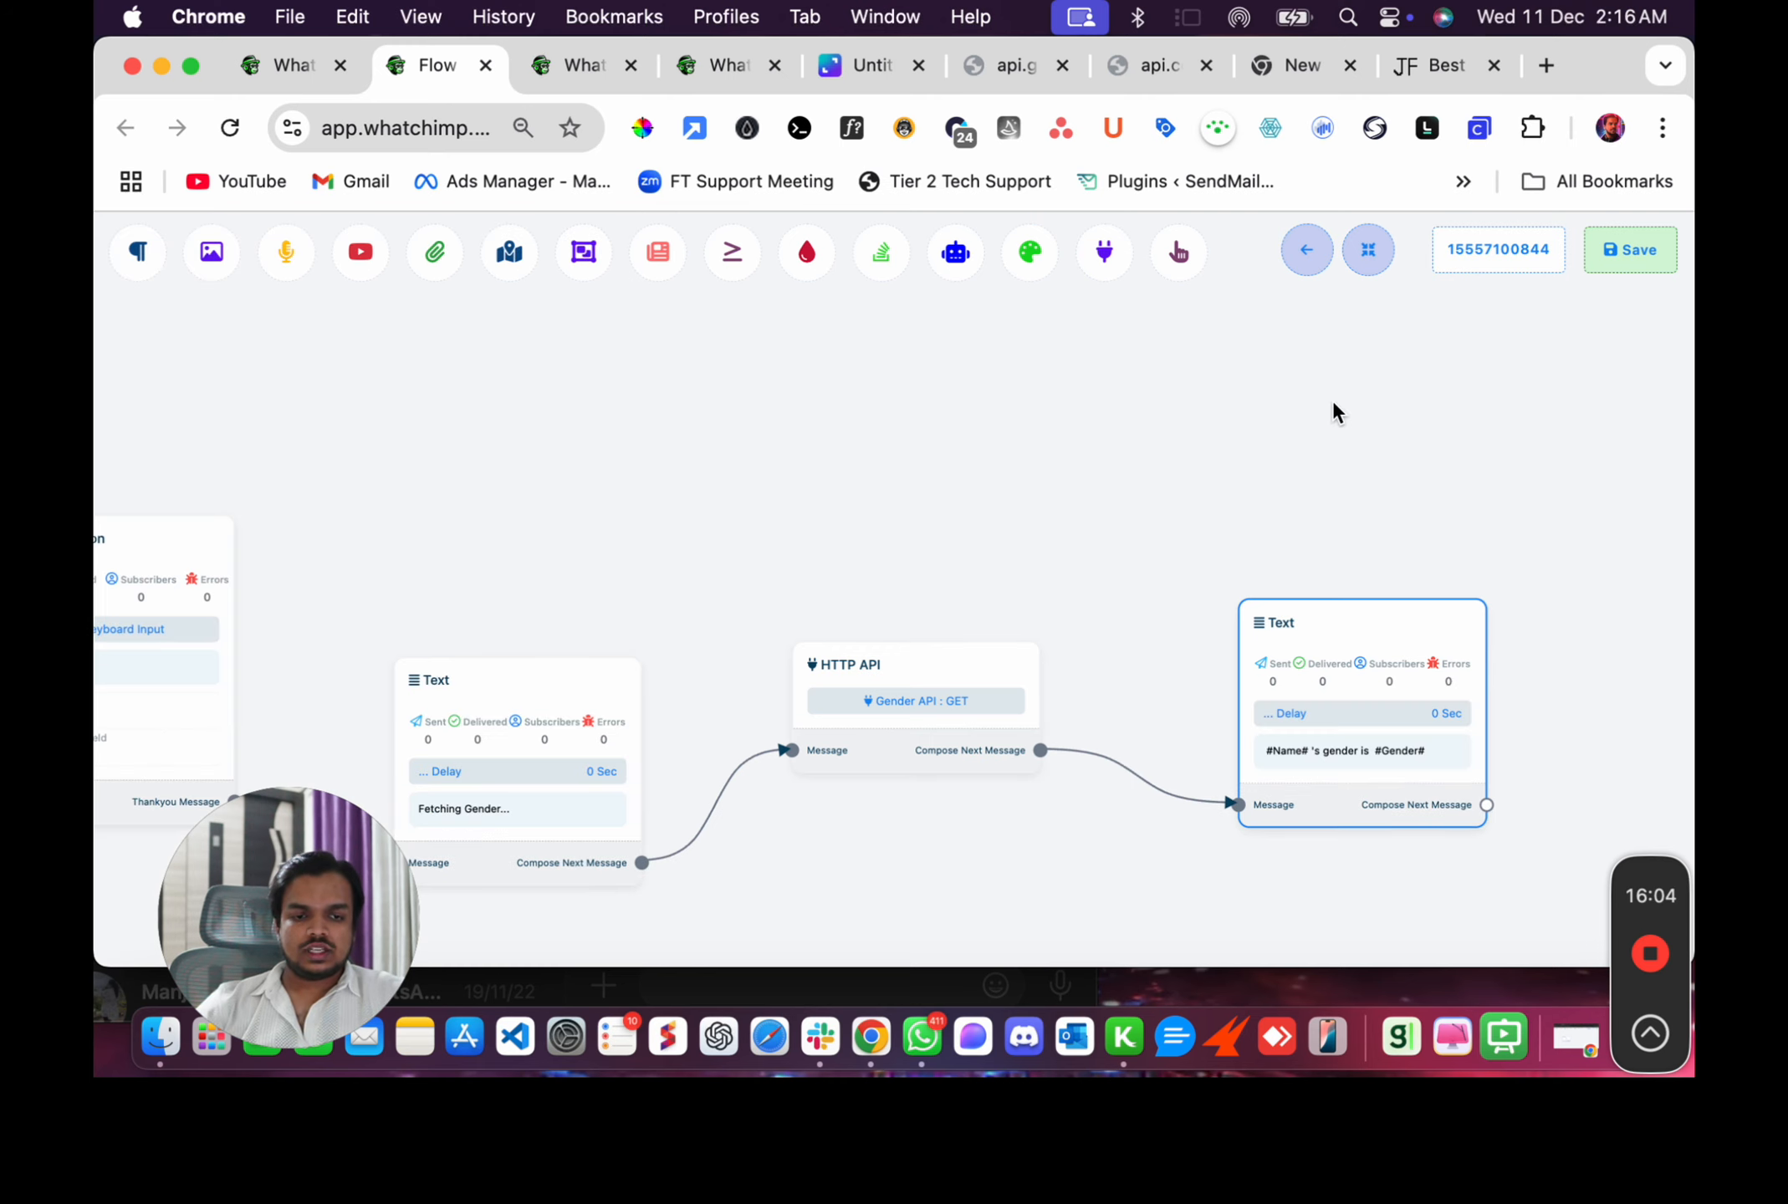
{"action": "left_click", "coordinate": [1635, 264]}
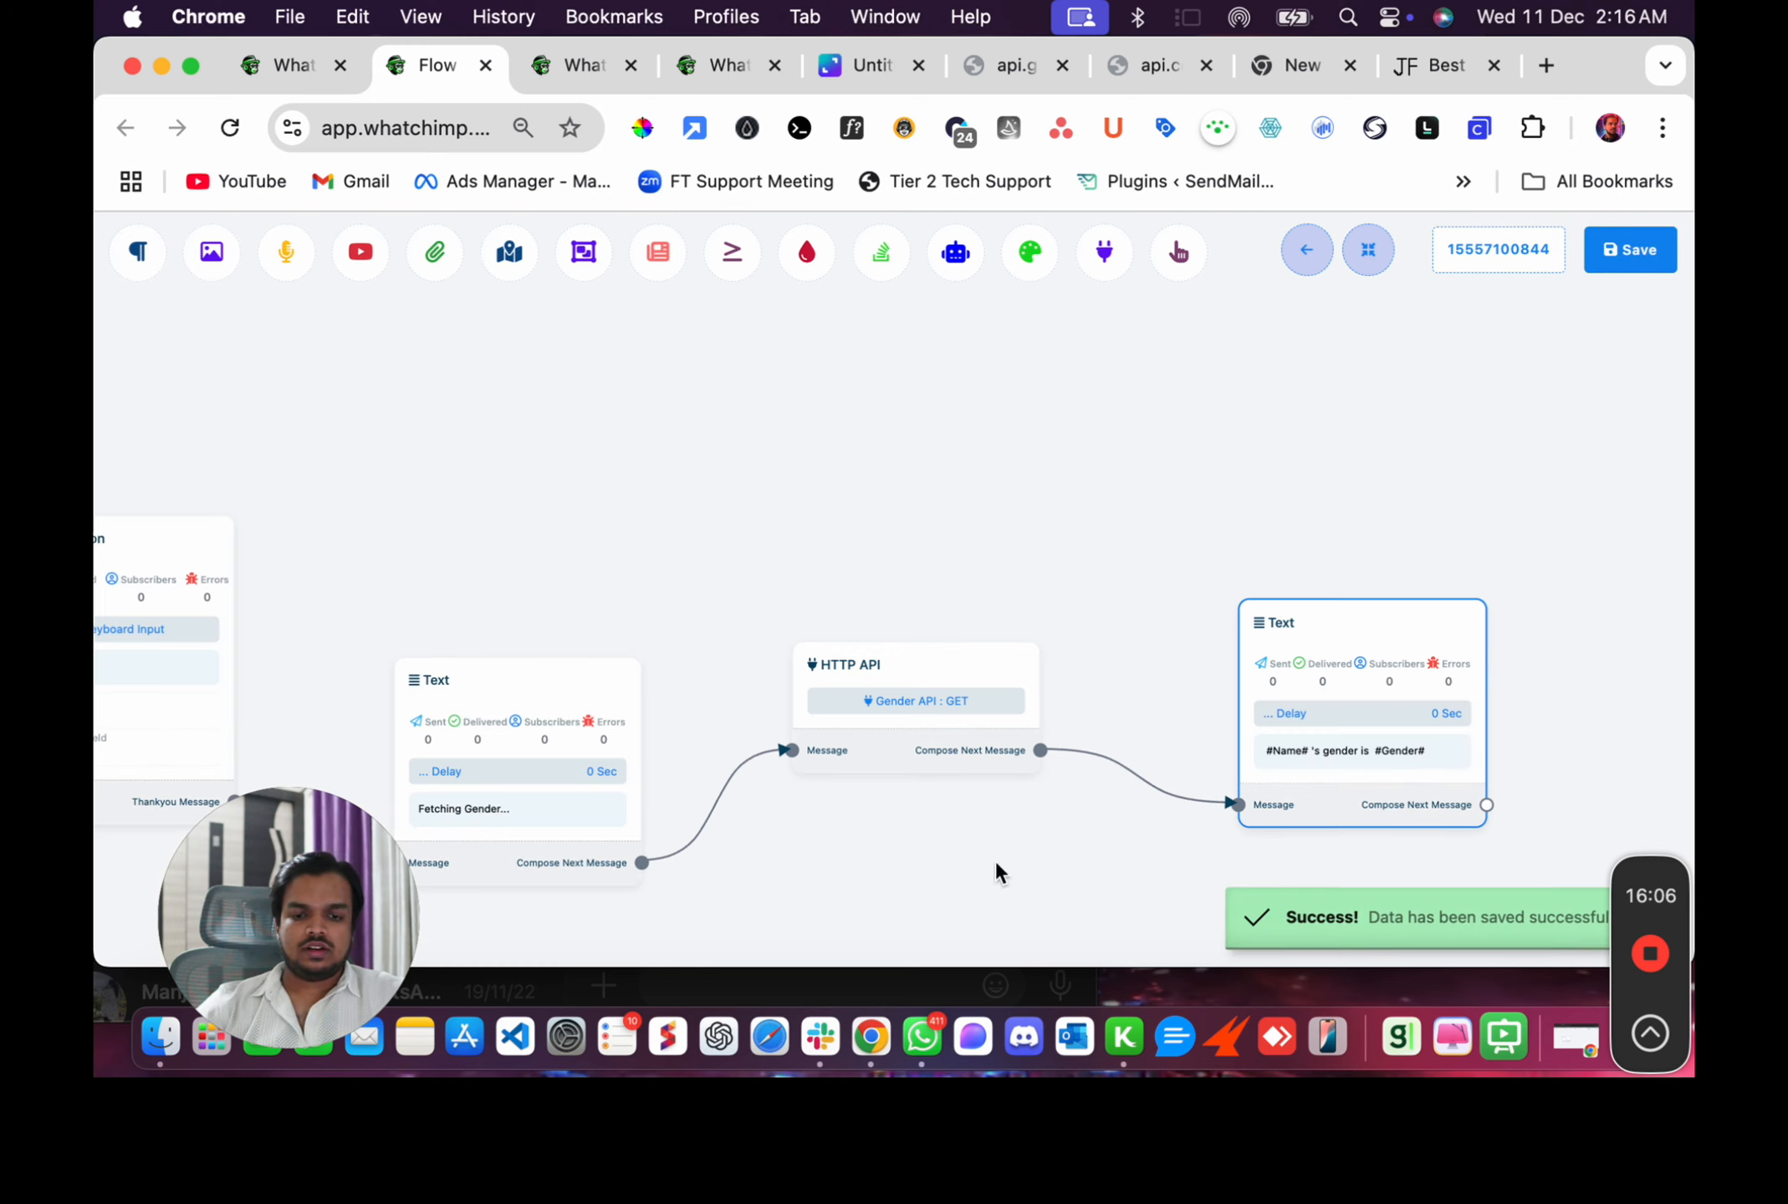
{"action": "scroll", "coordinate": [728, 618], "scroll_direction": "down", "scroll_amount": 10}
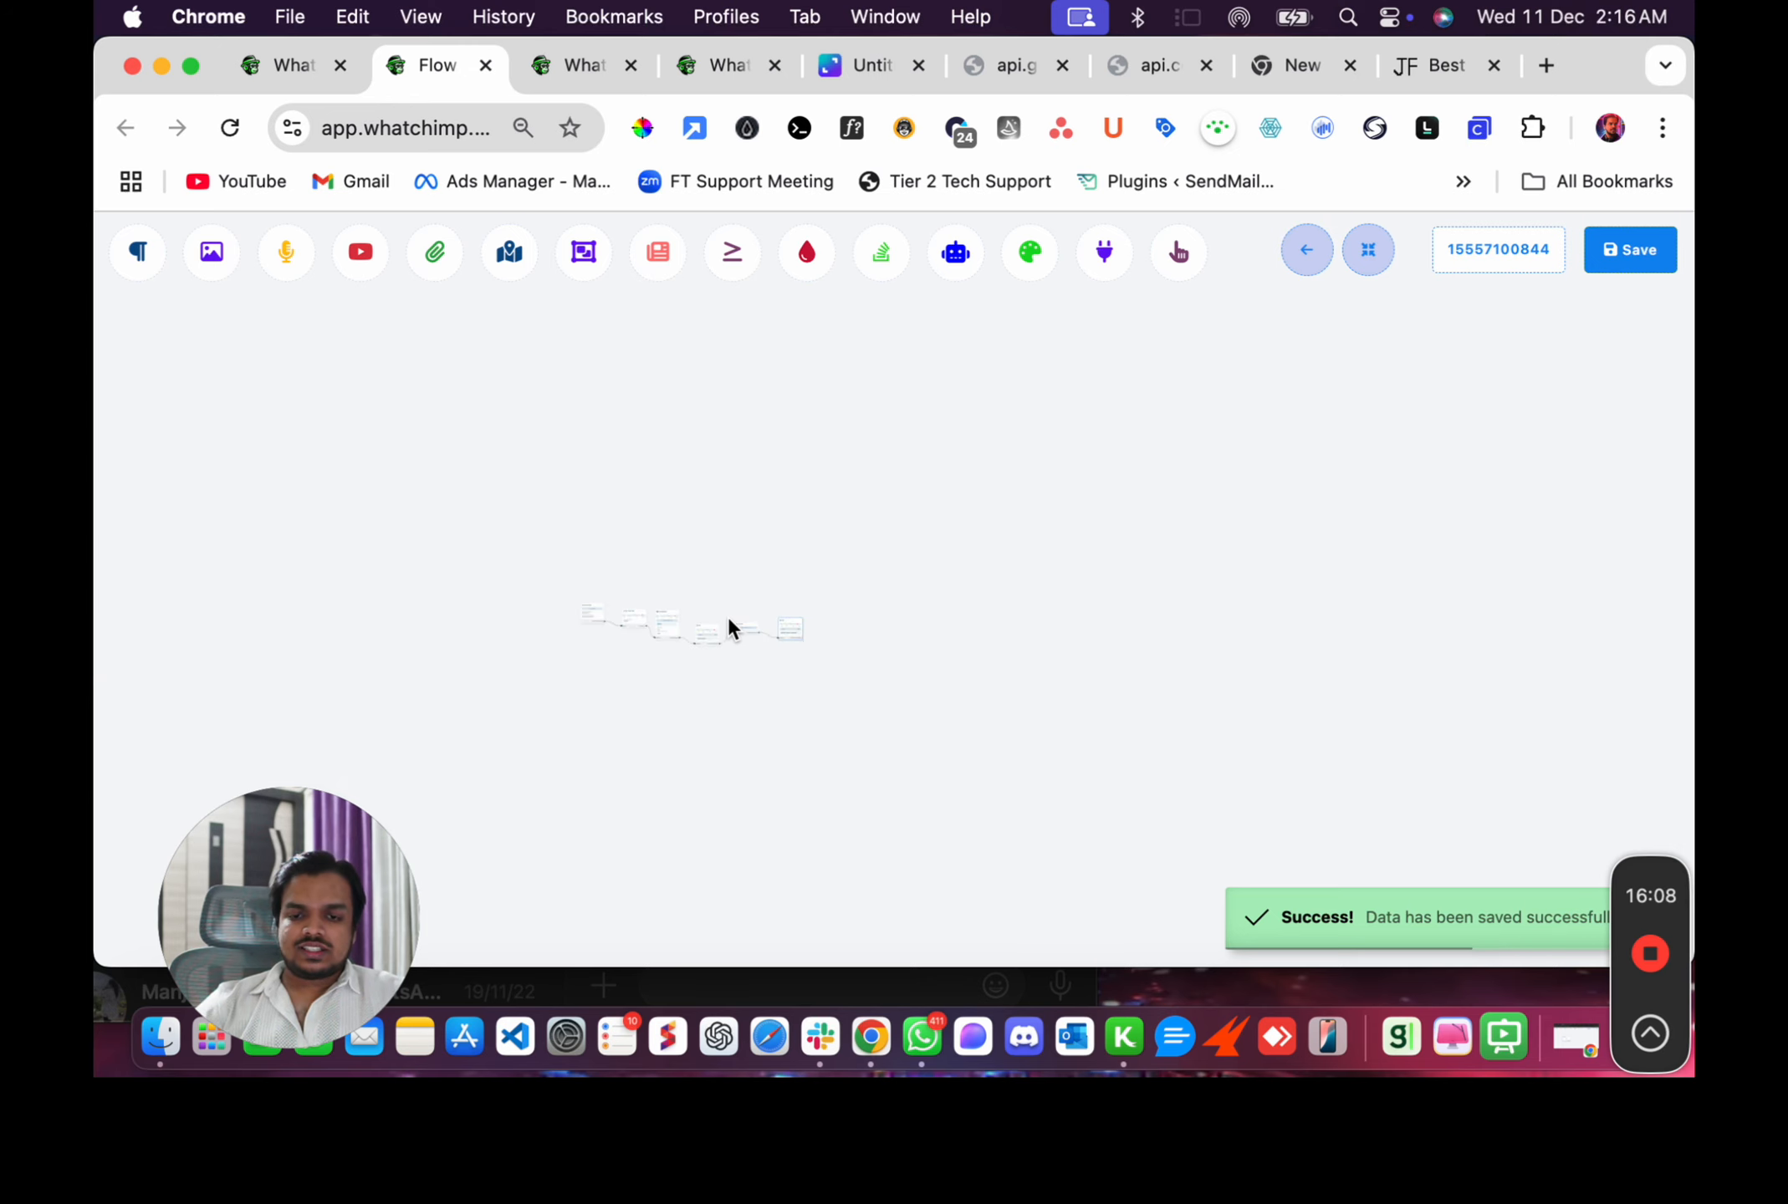
{"action": "scroll", "coordinate": [692, 646], "scroll_direction": "up", "scroll_amount": 10}
{"action": "left_click_drag", "start_coordinate": [675, 612], "coordinate": [1043, 684]}
{"action": "scroll", "coordinate": [626, 527], "scroll_direction": "up", "scroll_amount": 10}
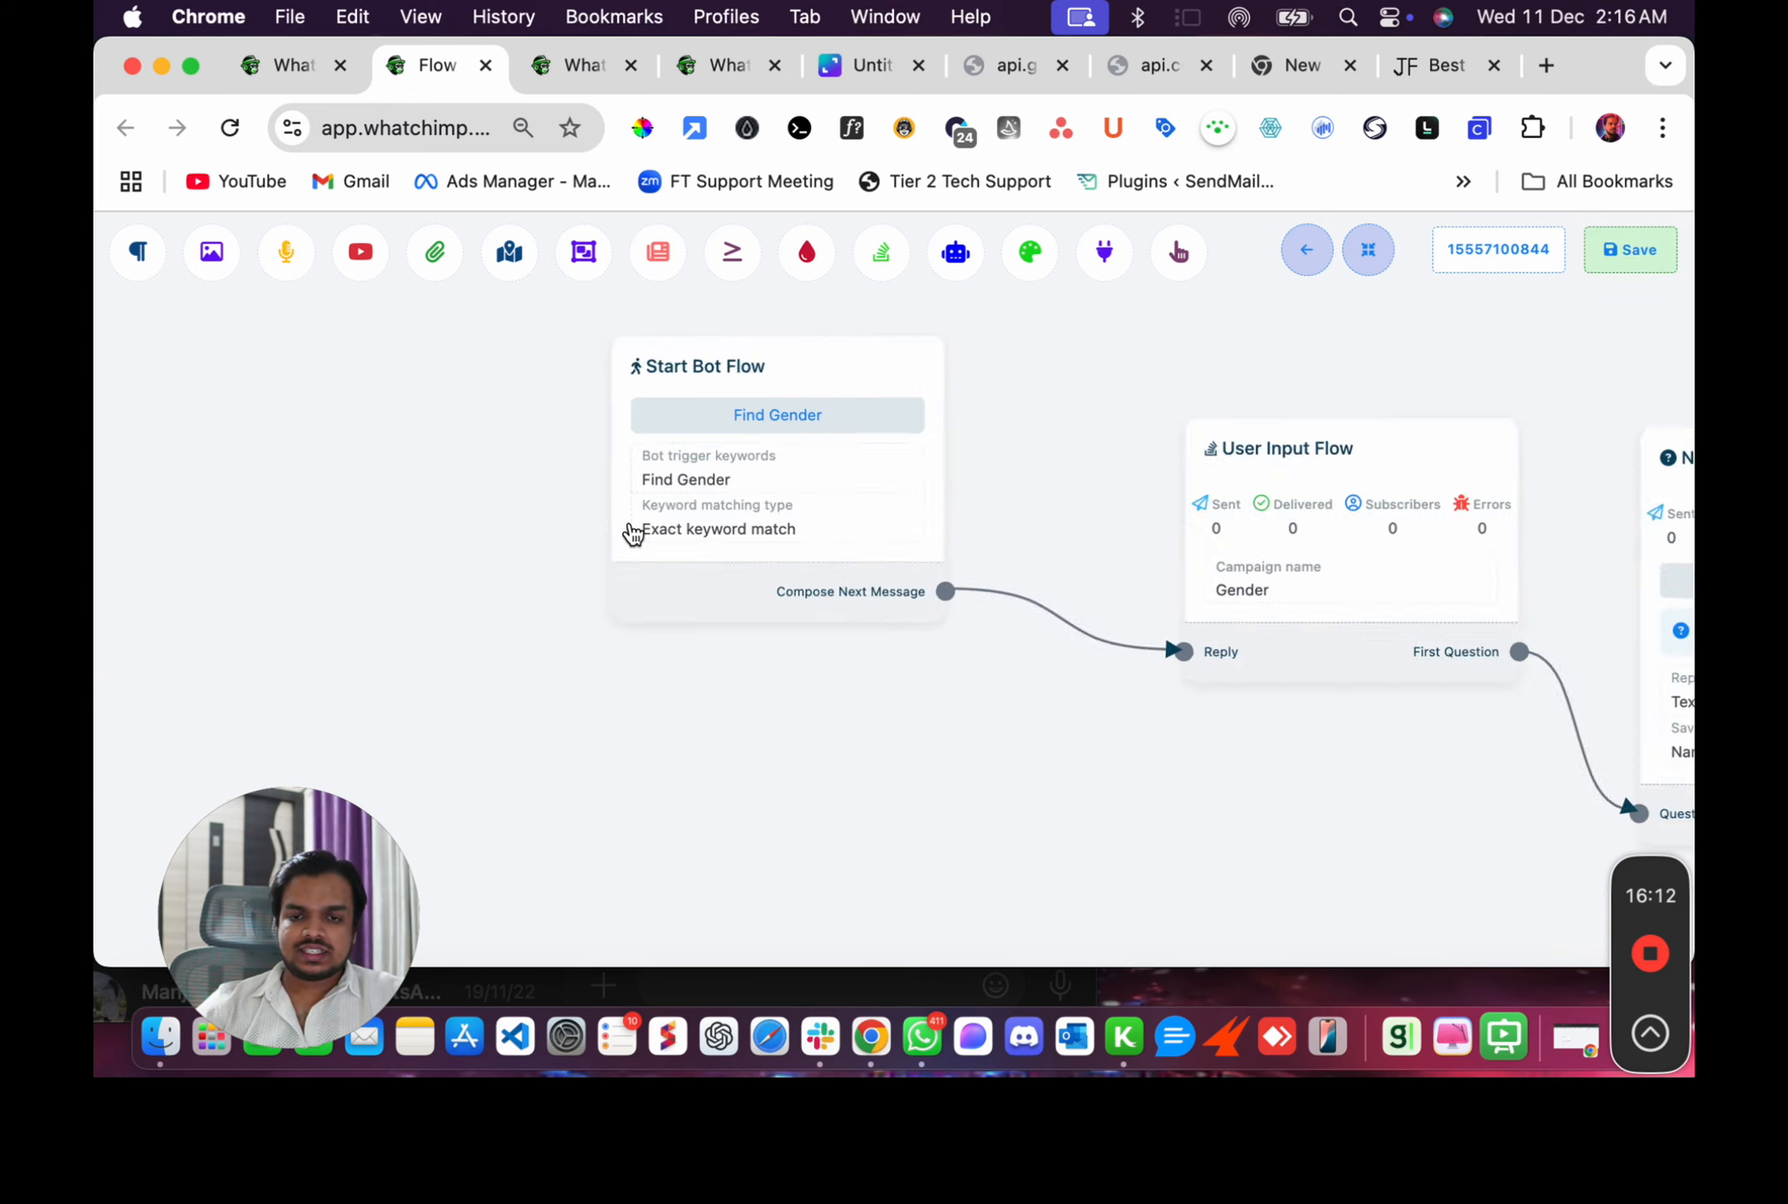
Switch to WhatsApp and send Find Gender to the WhatChimp bot chat to trigger the flow.
{"action": "left_click", "coordinate": [921, 1037]}
{"action": "left_click", "coordinate": [391, 862]}
{"action": "type", "text": "Find Gender"}
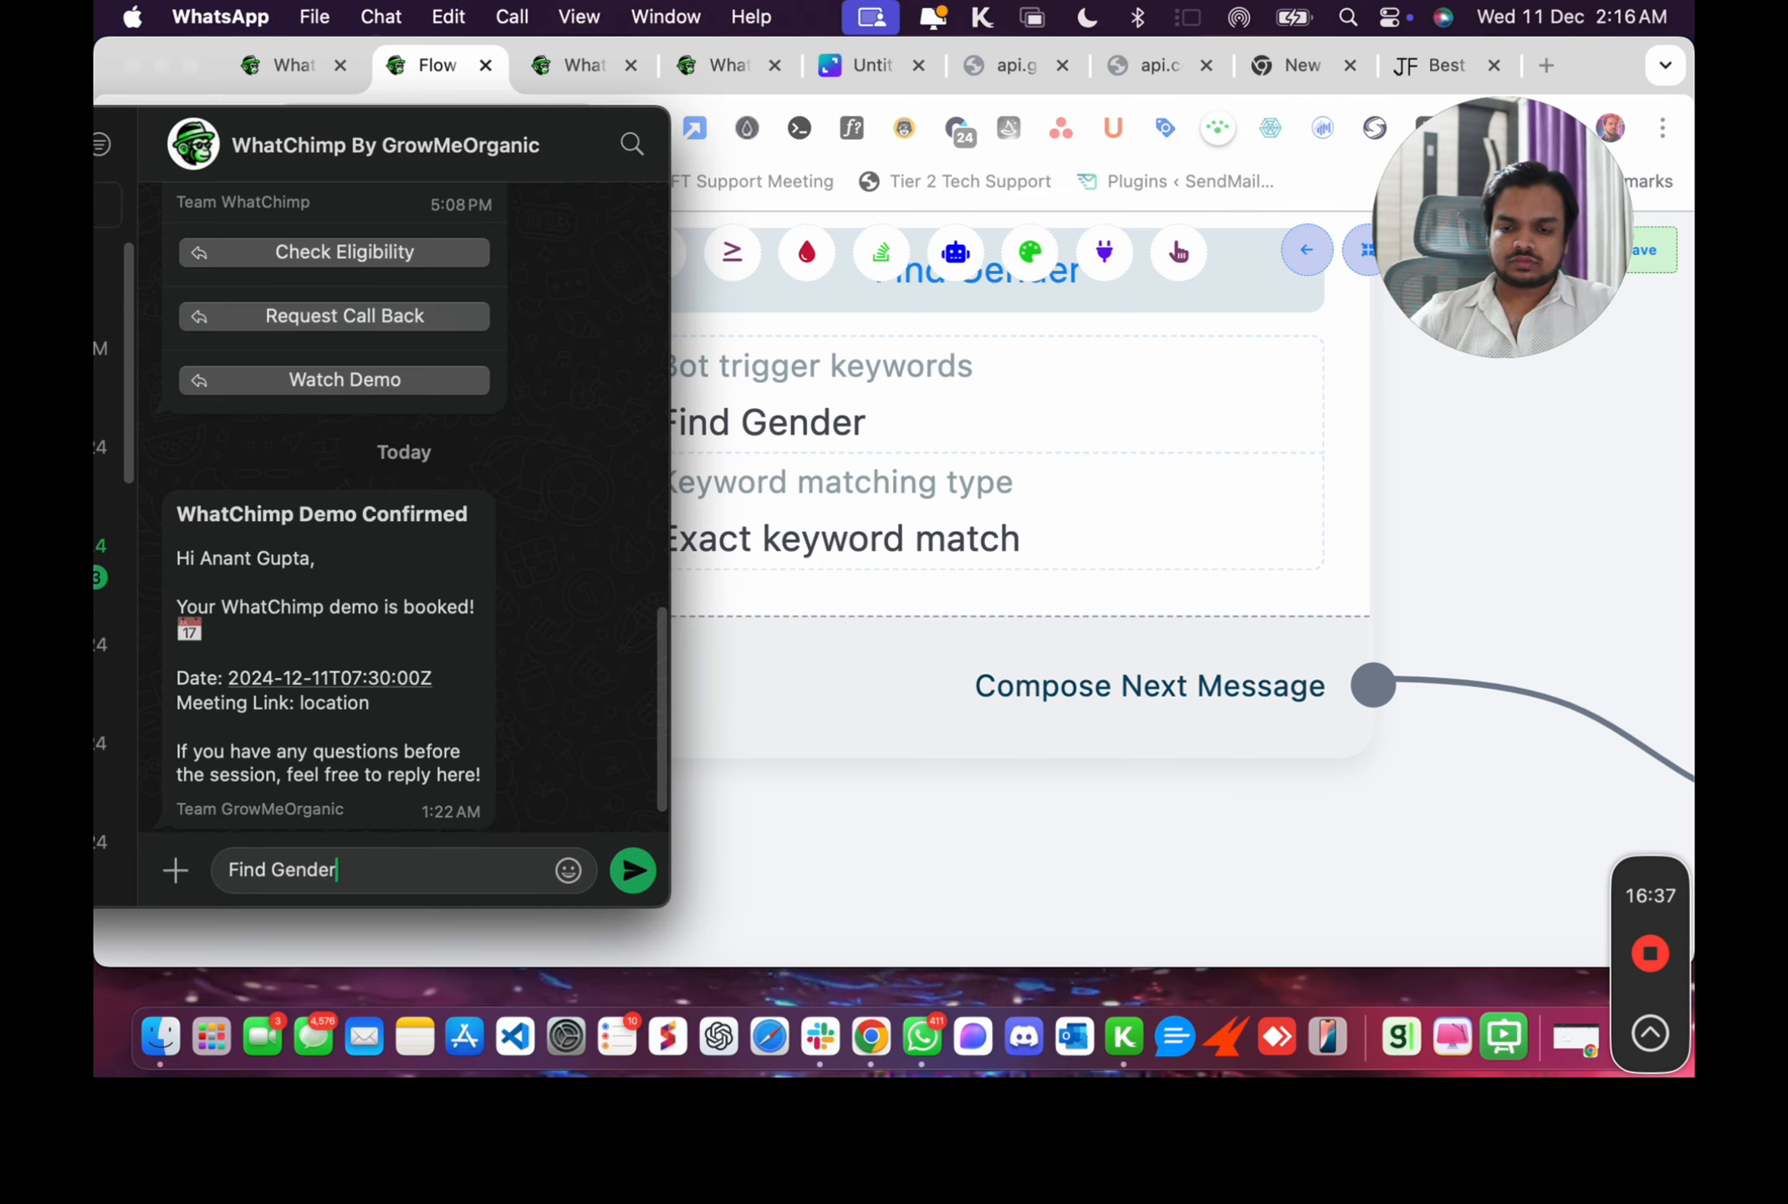
{"action": "key", "text": "Return"}
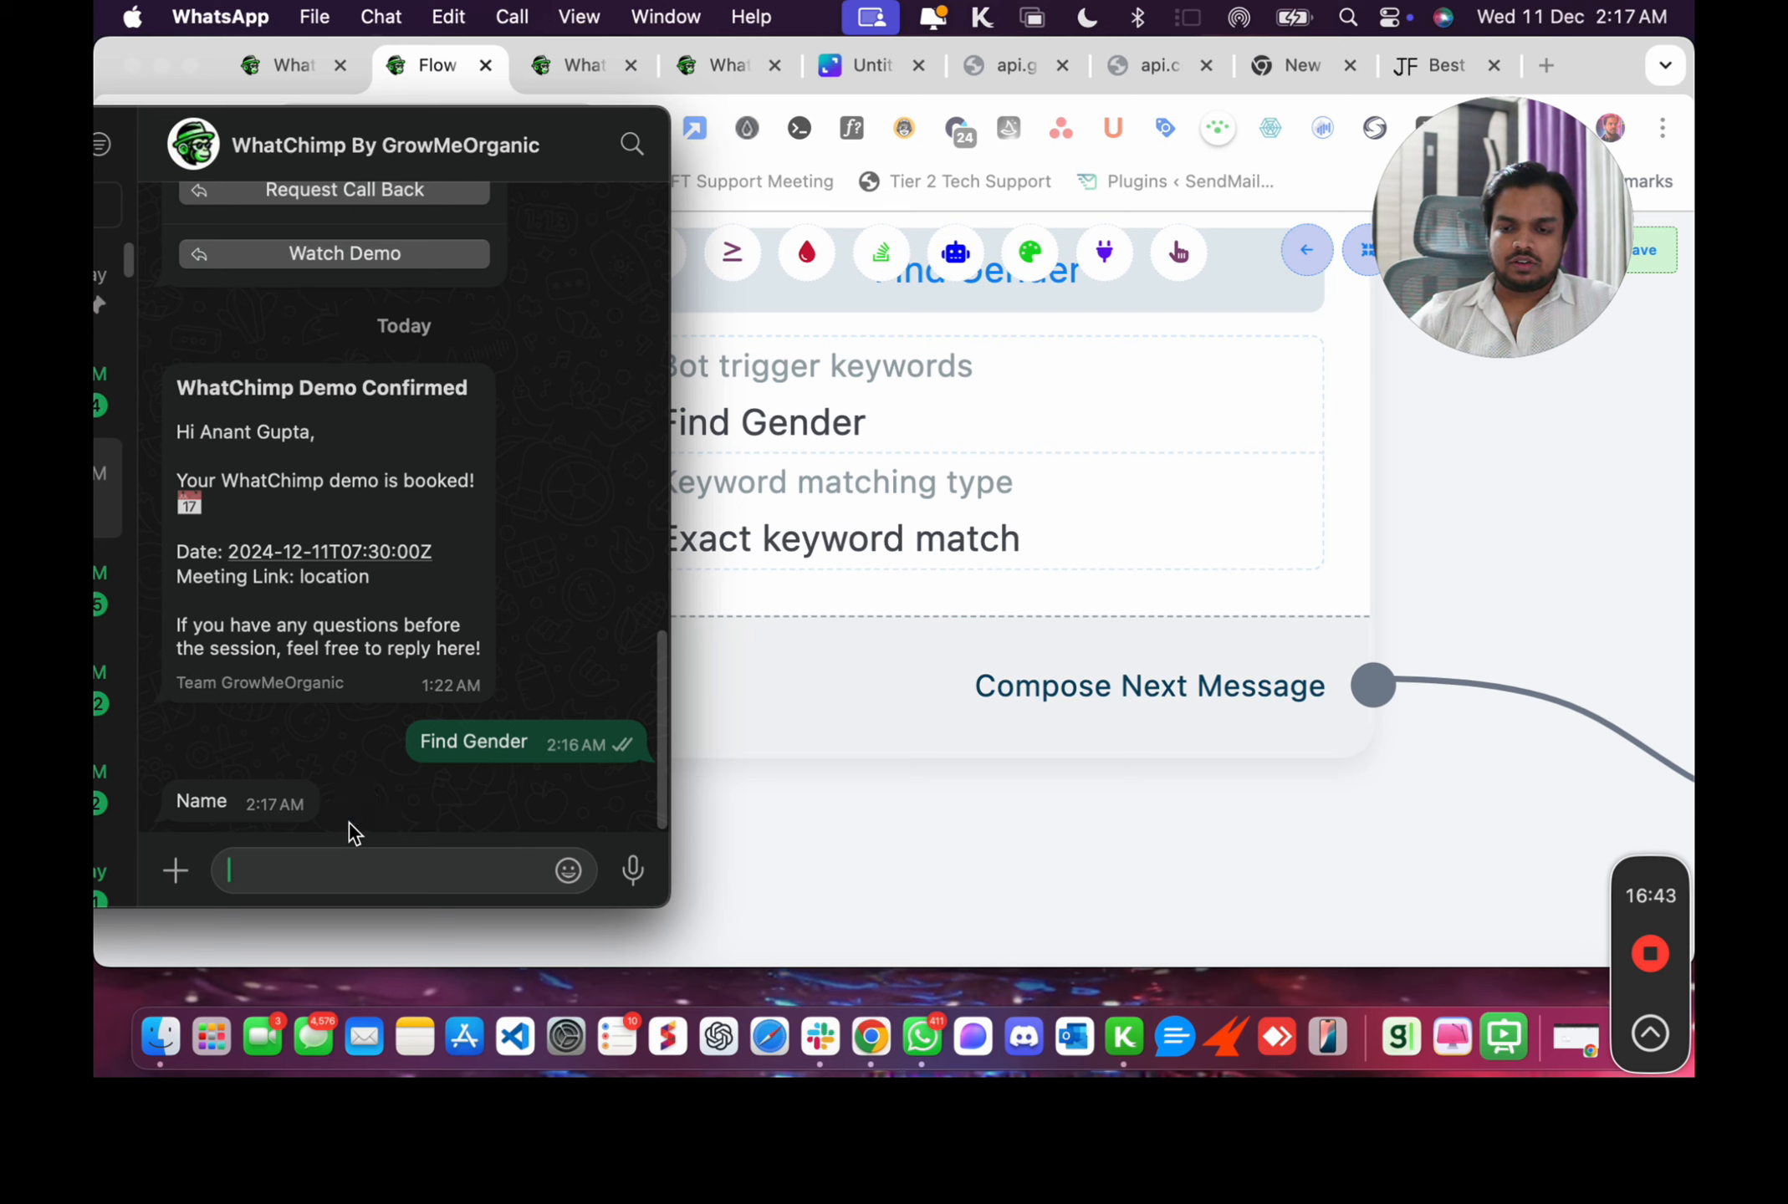
Answer the bot's name prompt with Emily.
{"action": "type", "text": "Emil"}
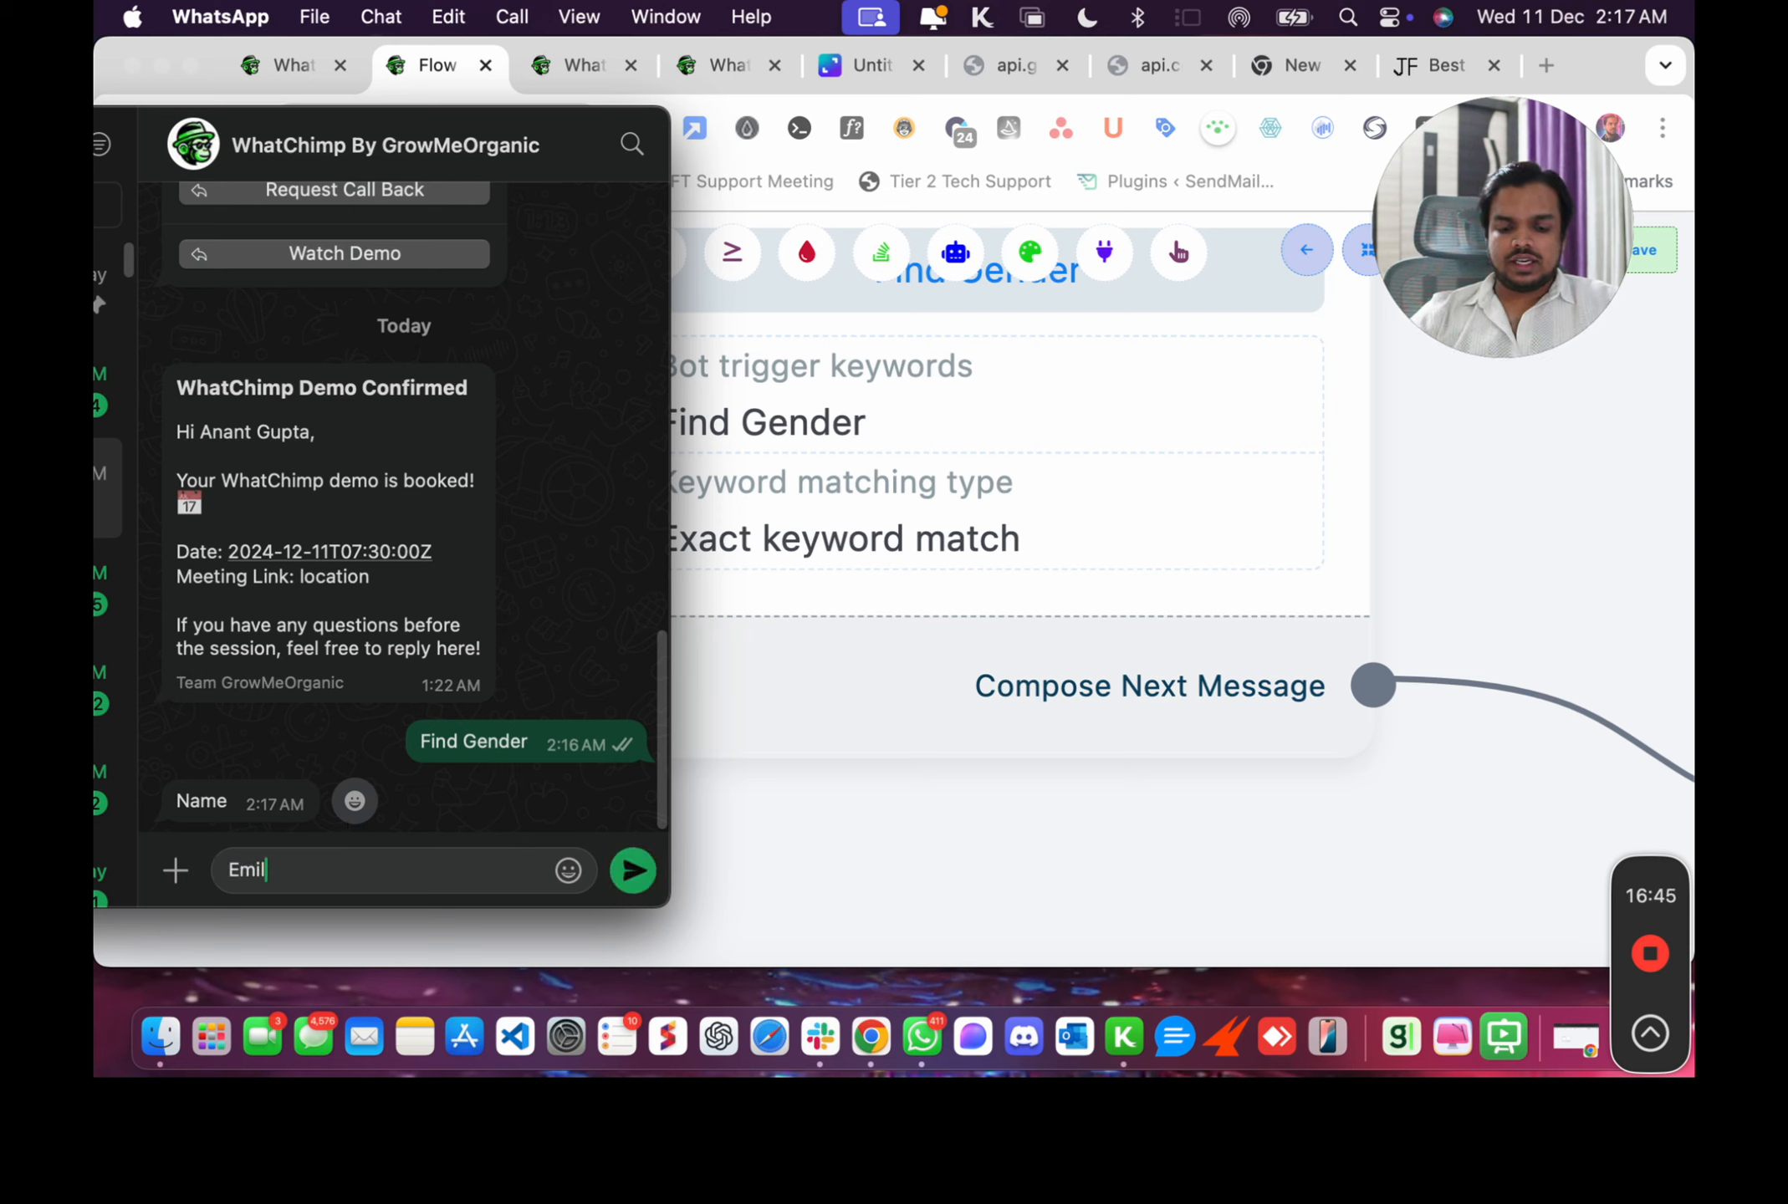
{"action": "type", "text": "y"}
{"action": "key", "text": "Return"}
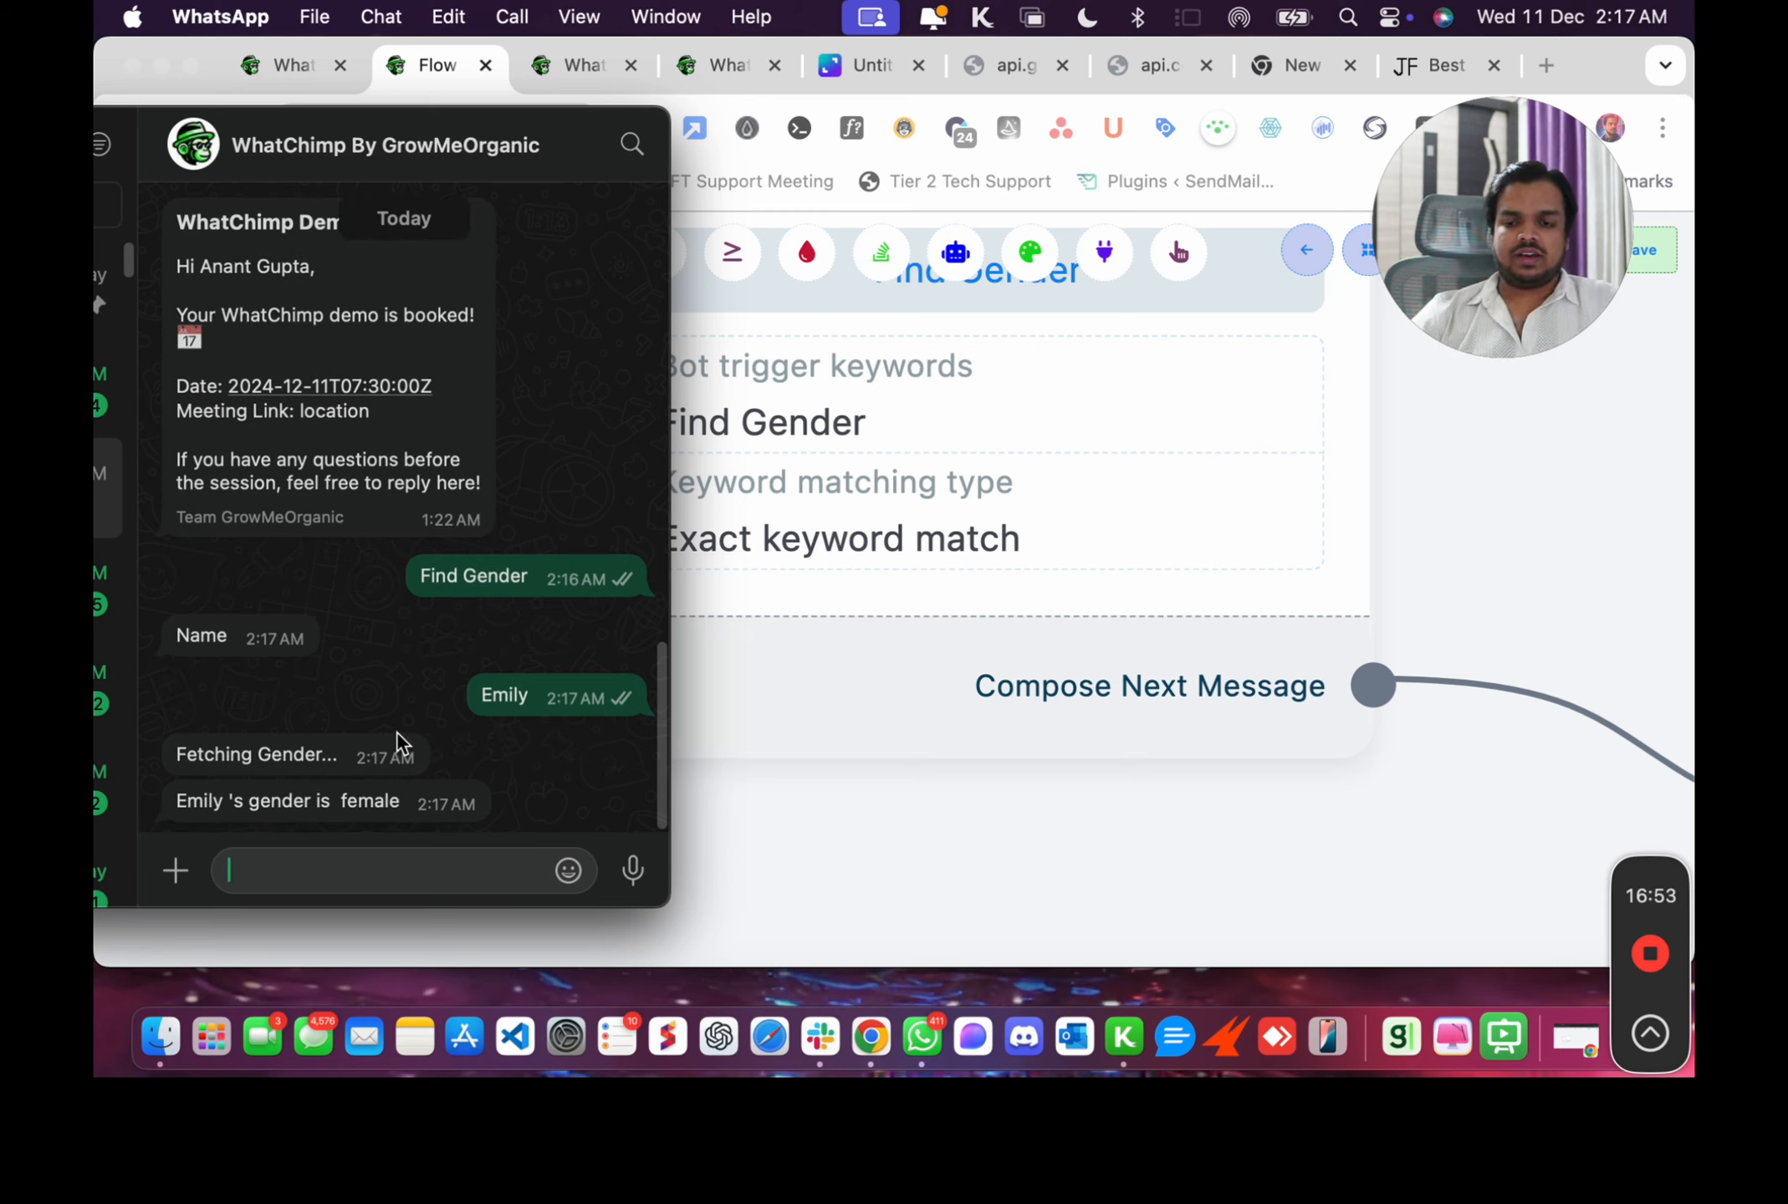
Send Find Gender again and answer the name prompt with the user's own first name.
{"action": "left_click_drag", "start_coordinate": [529, 585], "coordinate": [389, 585]}
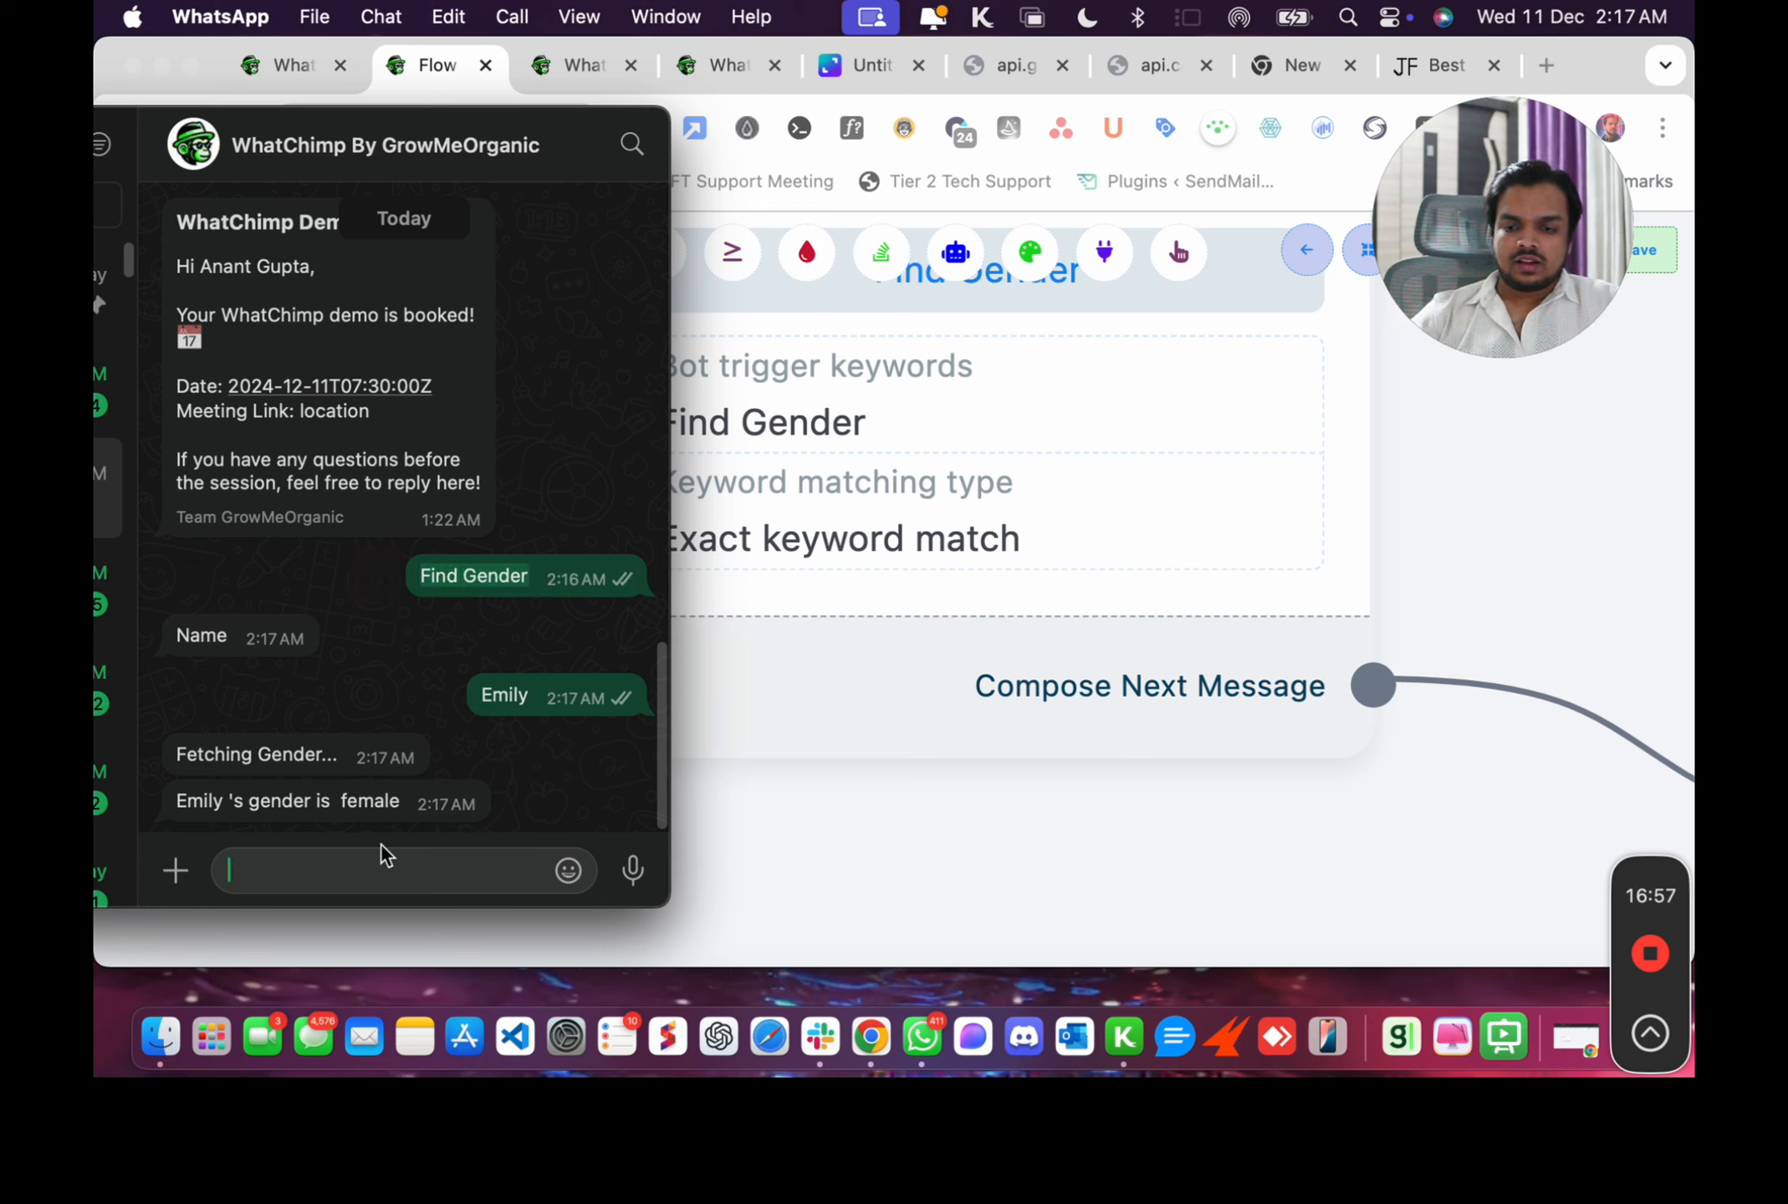
{"action": "type", "text": "Find Gender"}
{"action": "key", "text": "Return"}
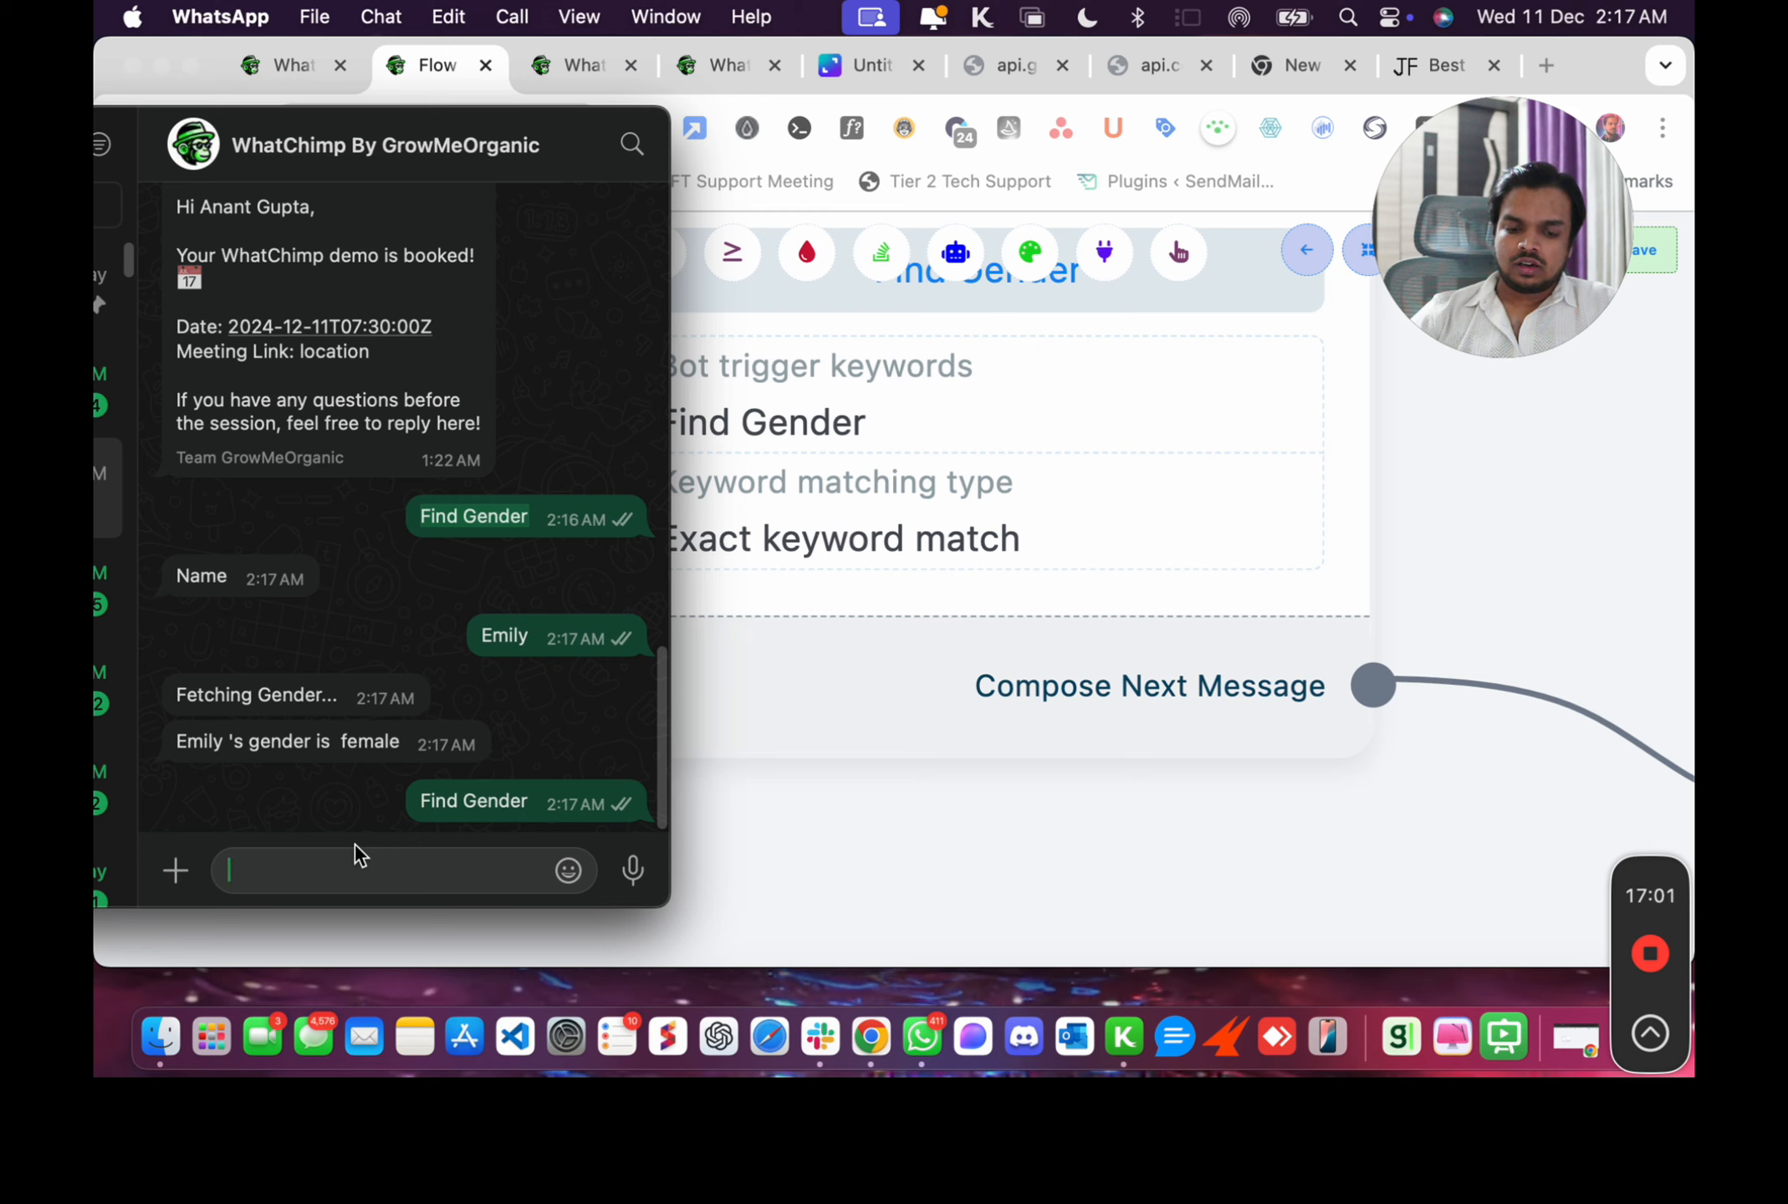
{"action": "type", "text": "Anant"}
{"action": "key", "text": "Return"}
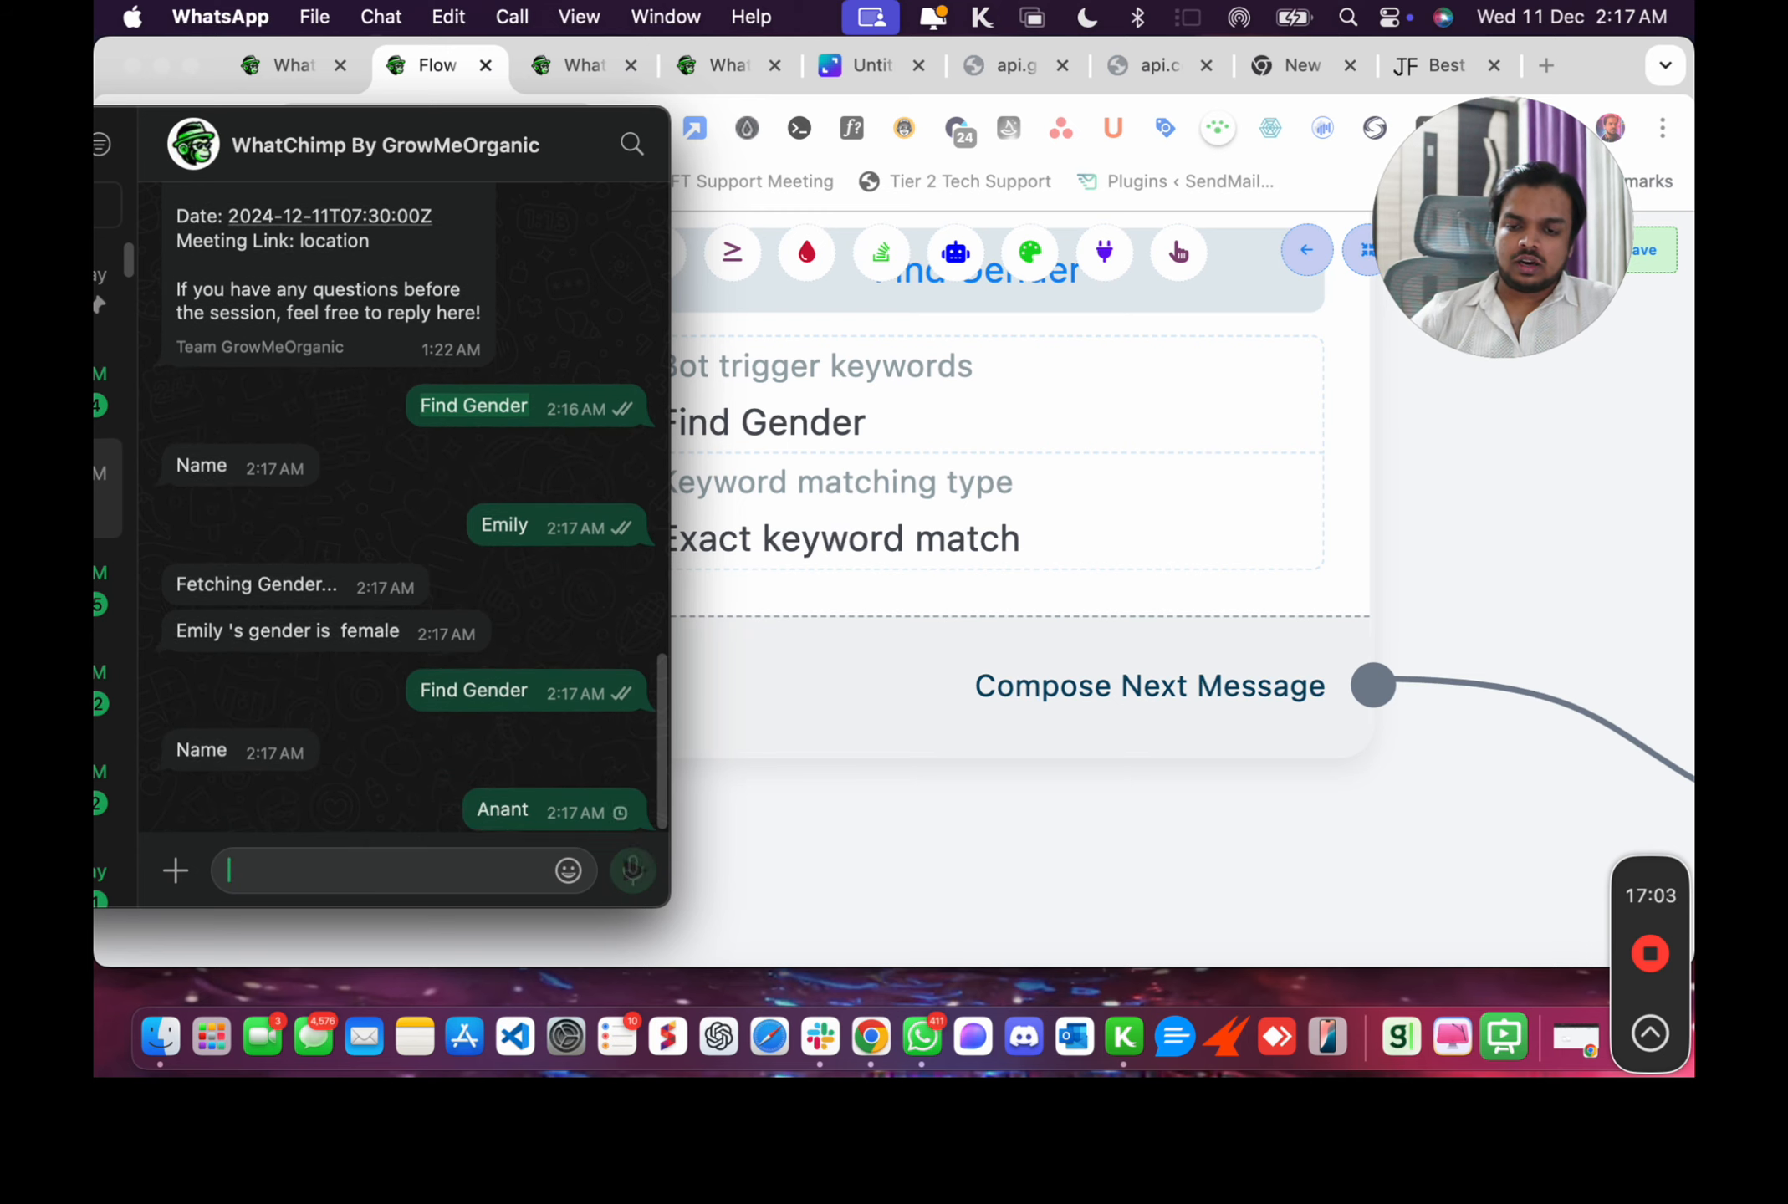